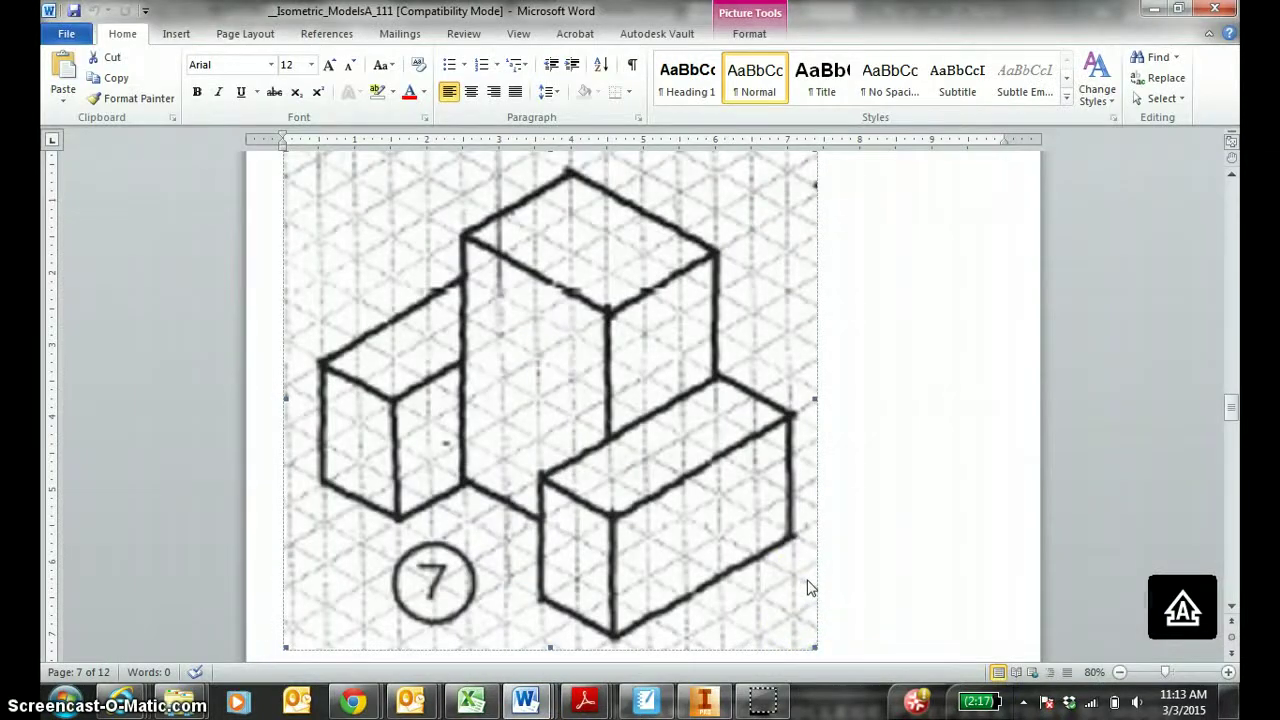
Bring up the block 7 drawing in SMART Notebook, shift it right, and select the pen.
left_click(810, 584)
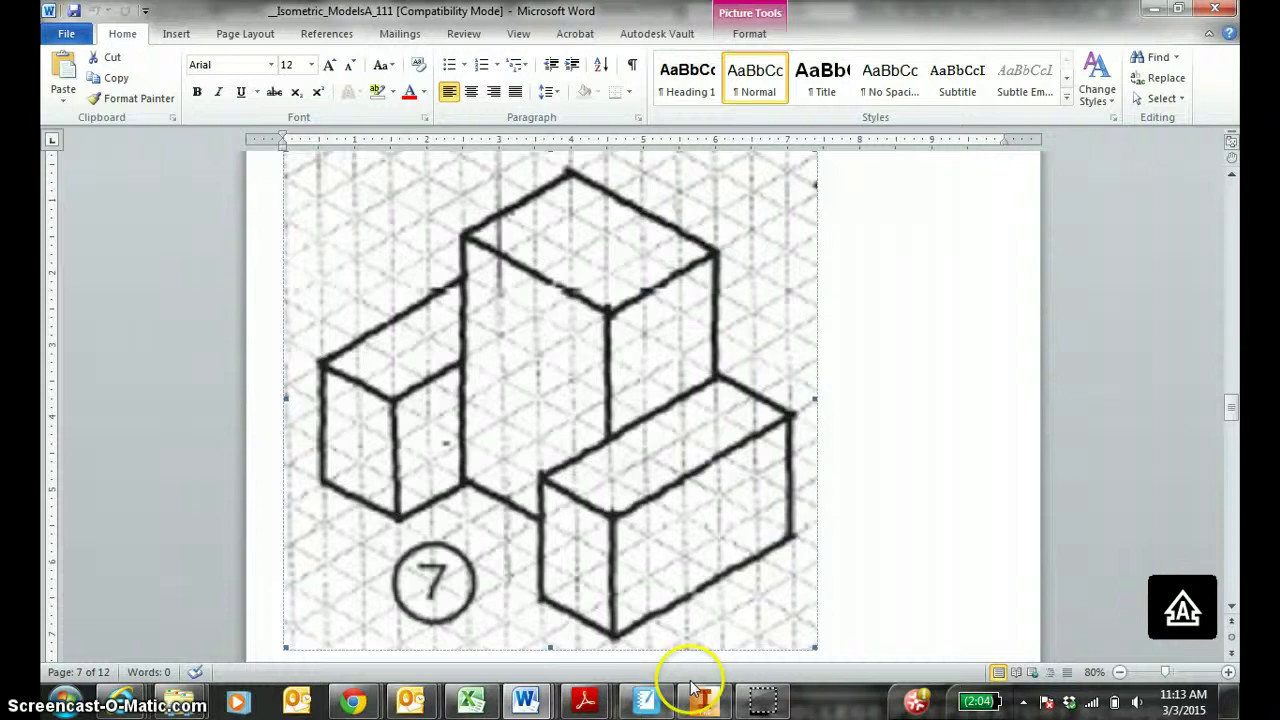
left_click(648, 697)
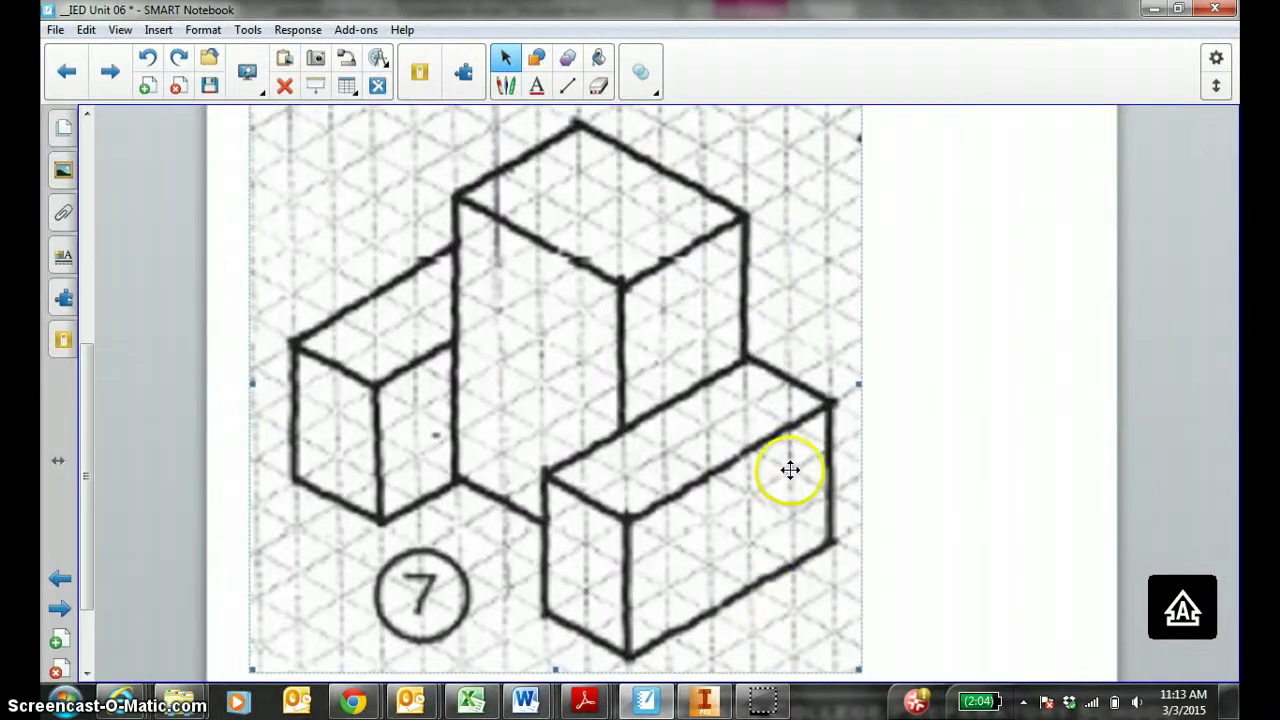
left_click_drag(790, 470, 920, 471)
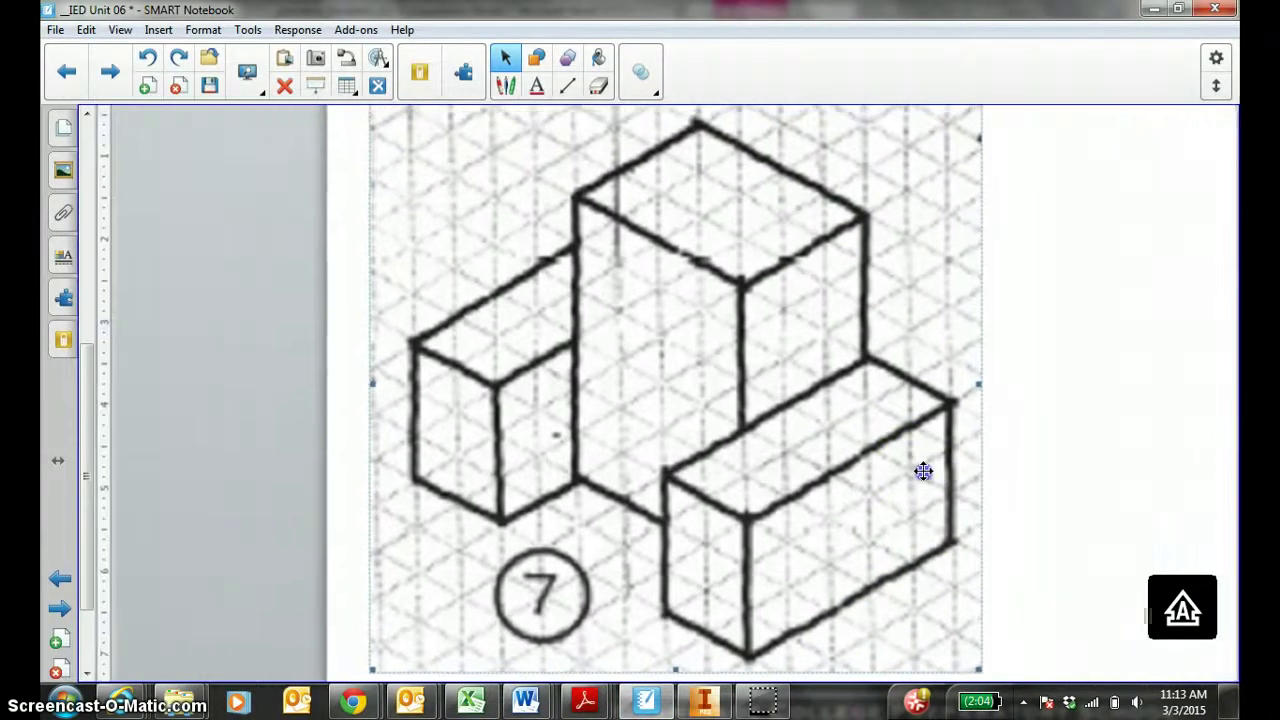
left_click(504, 88)
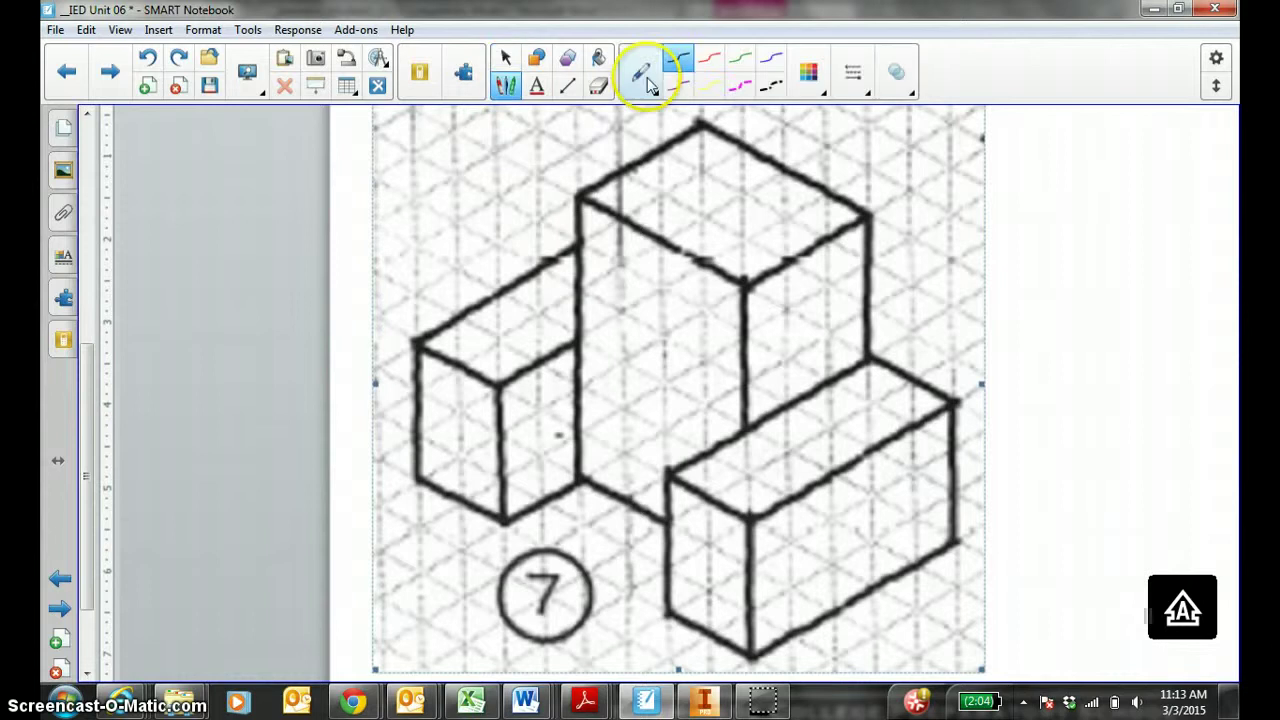
Draw the red X arrow and the green Y arrow with its y label.
left_click(708, 57)
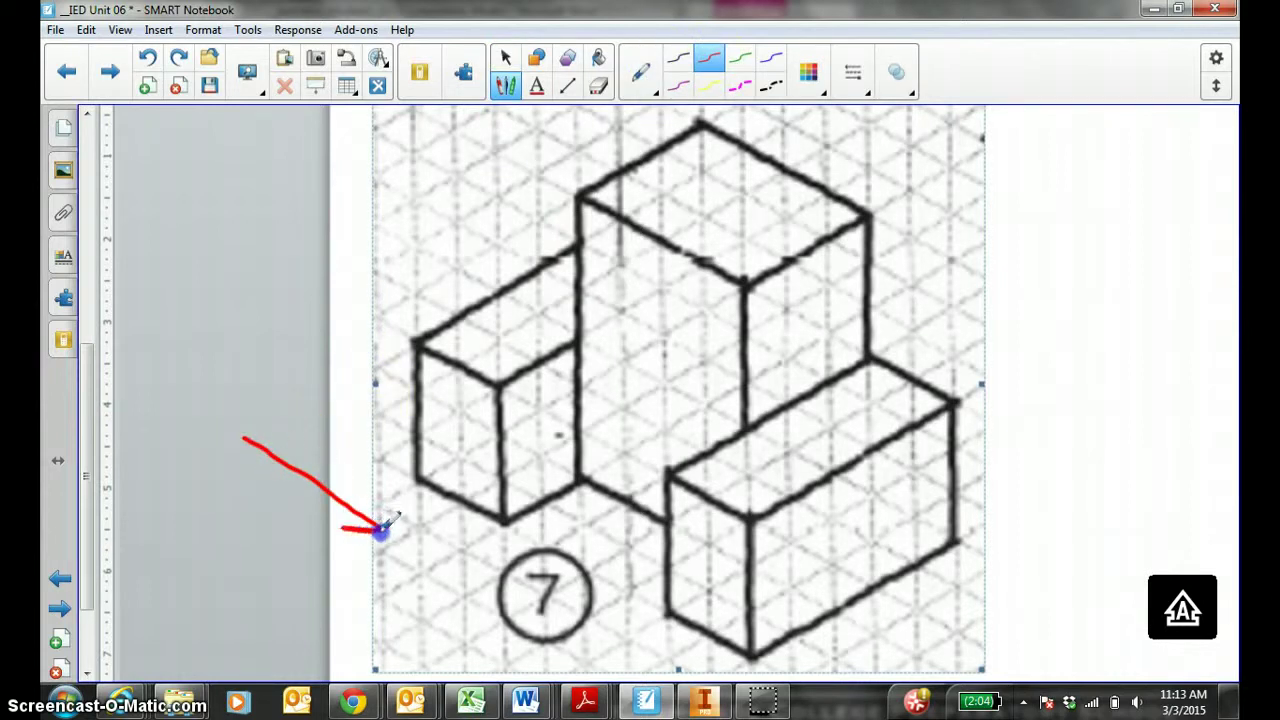
left_click_drag(320, 440, 345, 487)
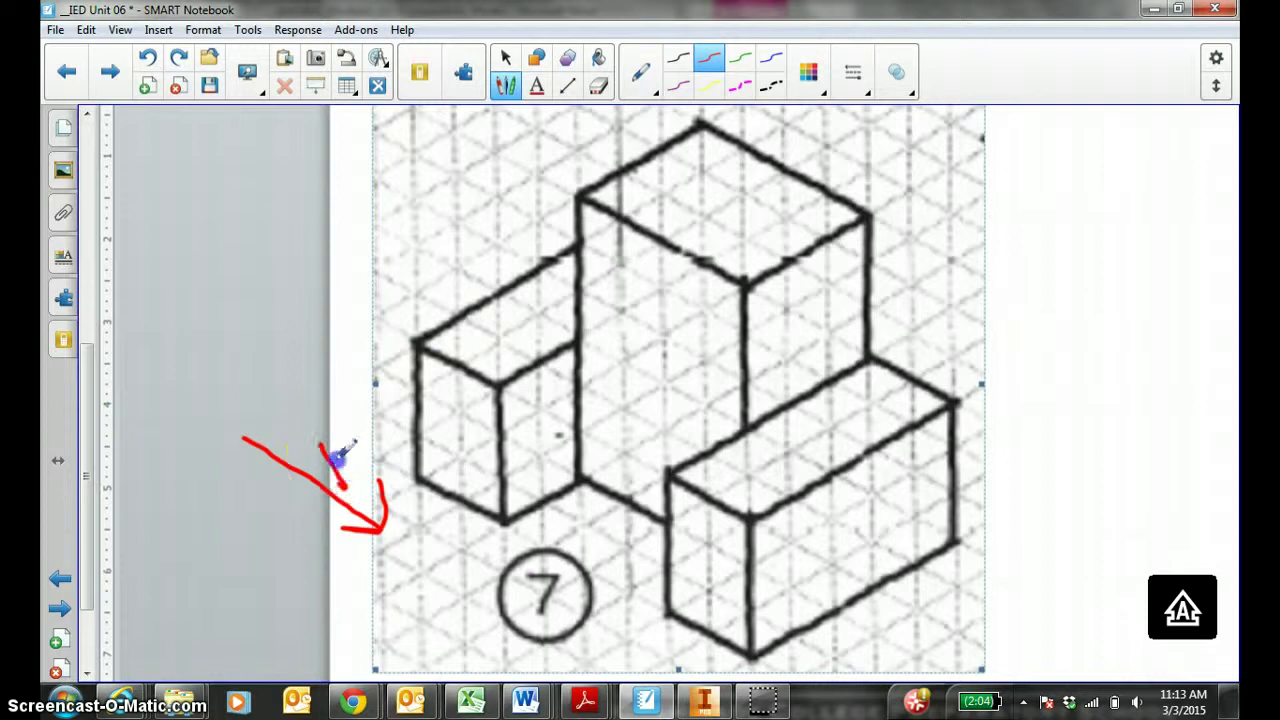
left_click(740, 57)
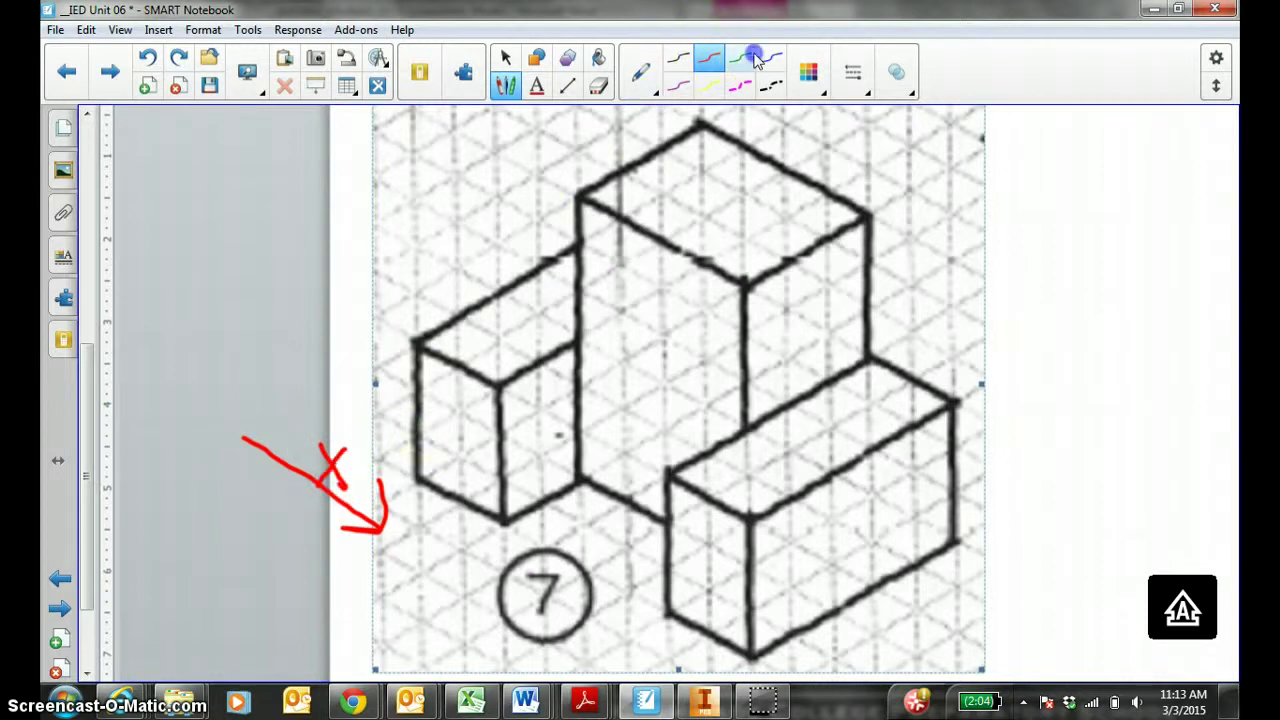
left_click_drag(242, 437, 236, 291)
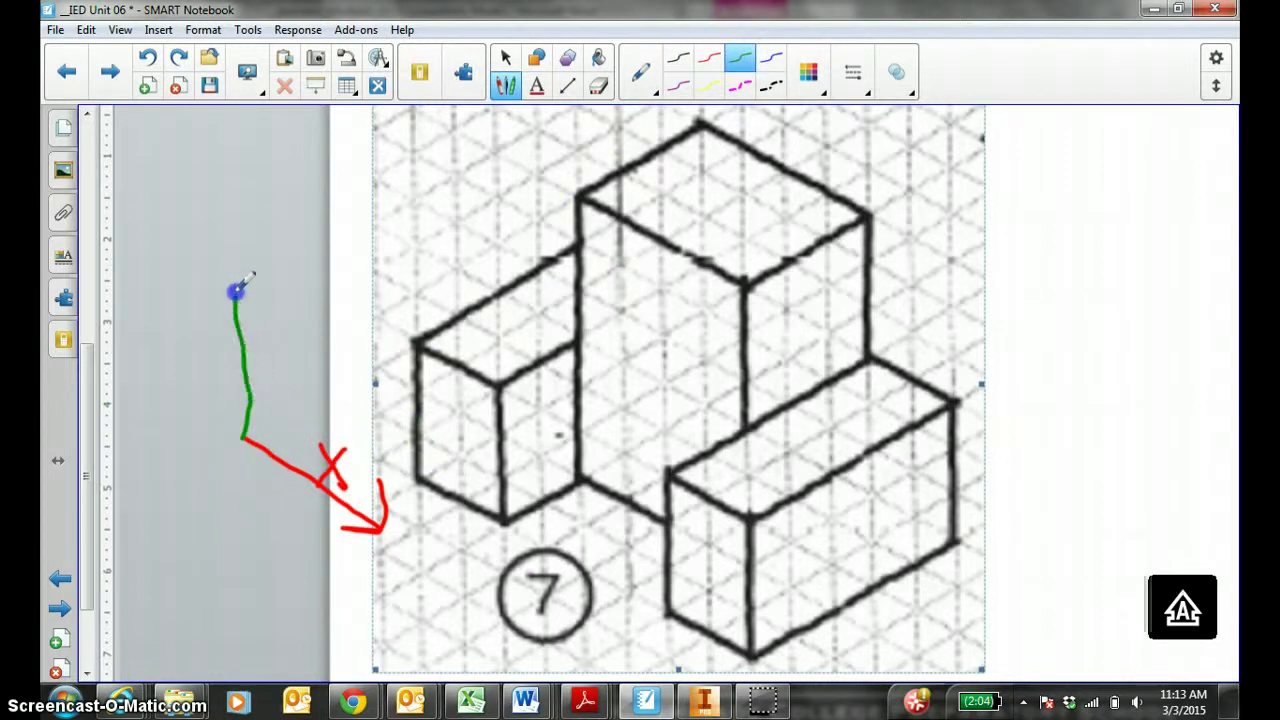
mouse_move(275, 213)
left_mouse_down()
mouse_move(290, 247)
mouse_move(264, 298)
left_mouse_up()
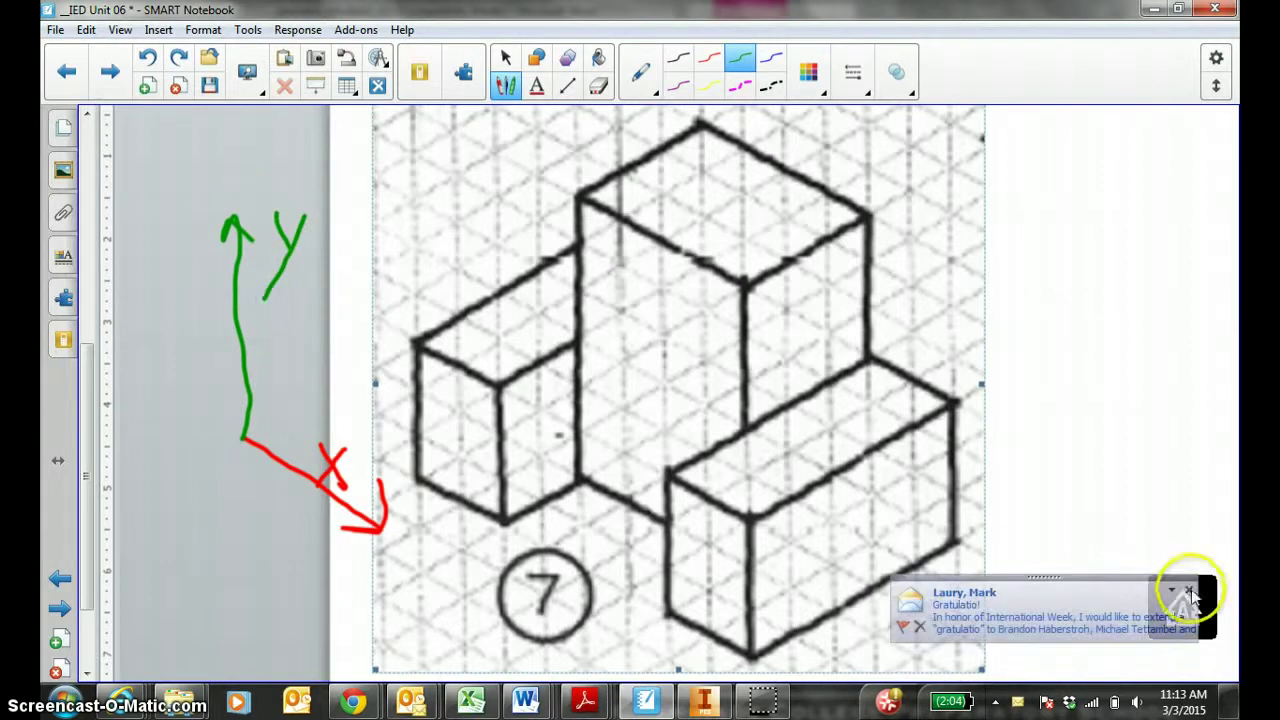
Dismiss the mail alert, then draw the blue Z axis from the origin and label it Z.
left_click(1188, 592)
left_click(771, 62)
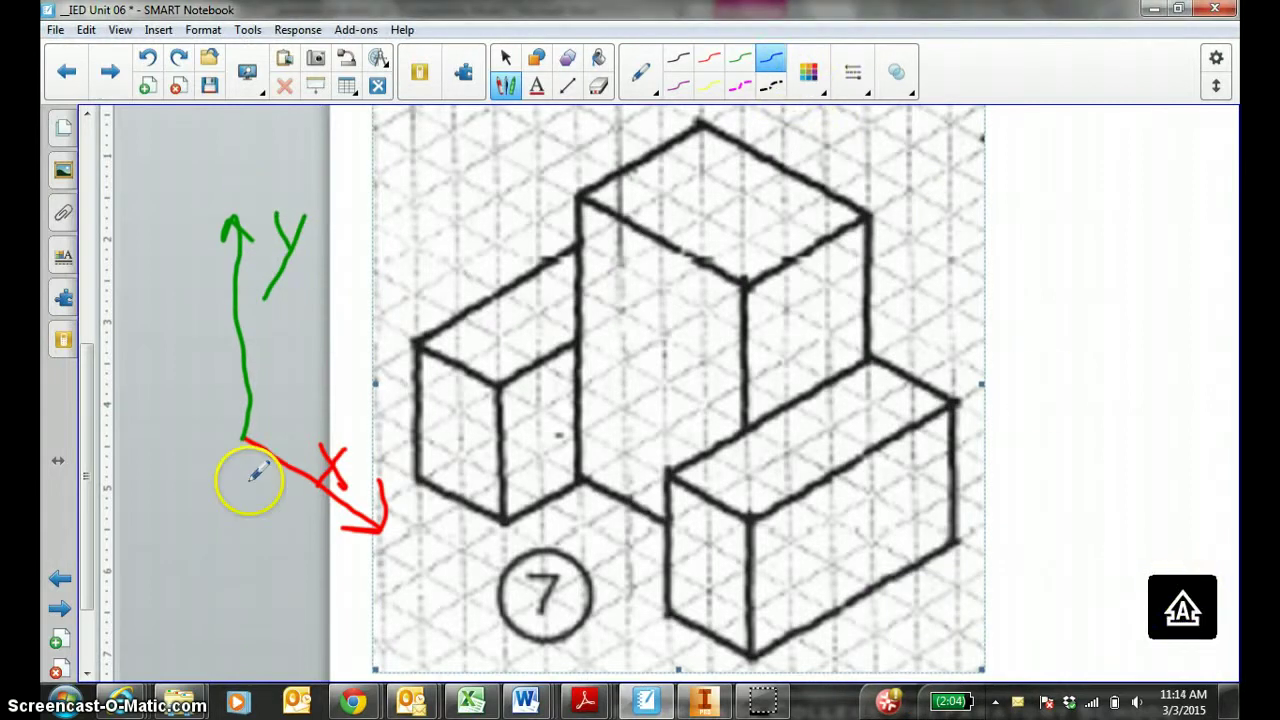
left_click(242, 437)
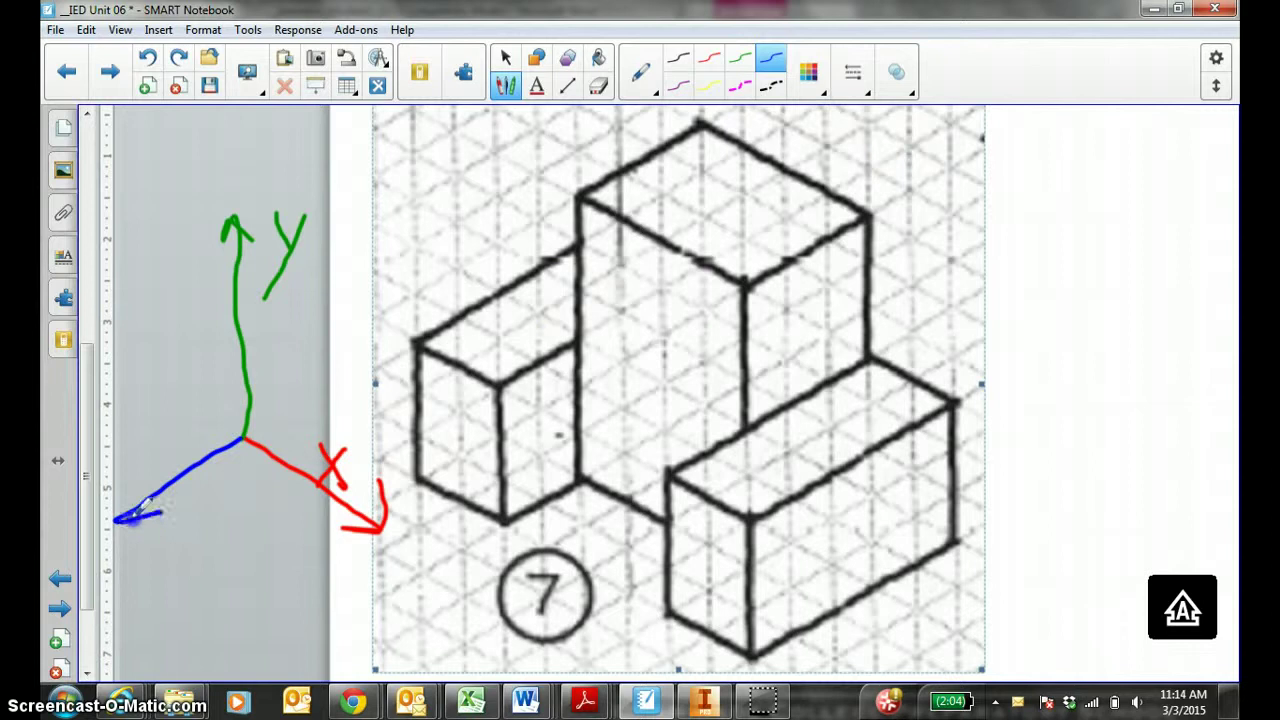
left_click_drag(143, 432, 171, 431)
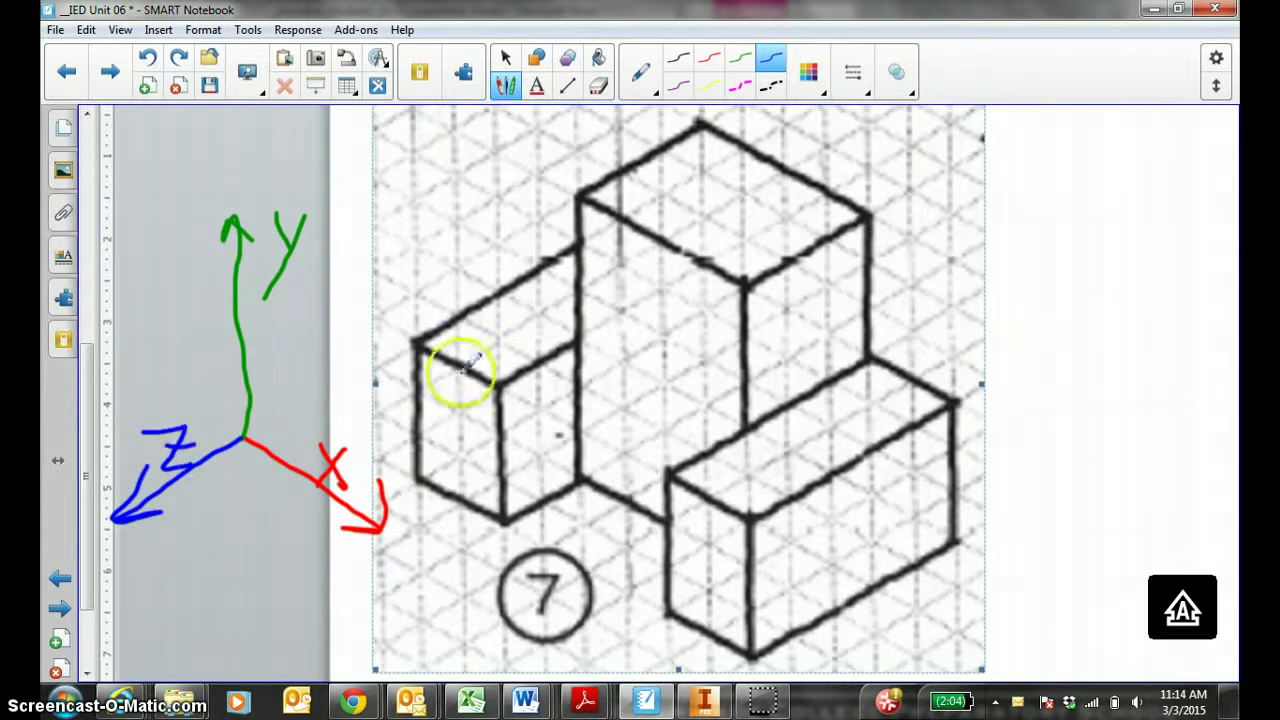
Trace the tall block's top edge in red and its vertical edges in green.
left_click(709, 60)
mouse_move(700, 125)
left_mouse_down()
mouse_move(658, 238)
mouse_move(585, 190)
mouse_move(614, 218)
left_mouse_up()
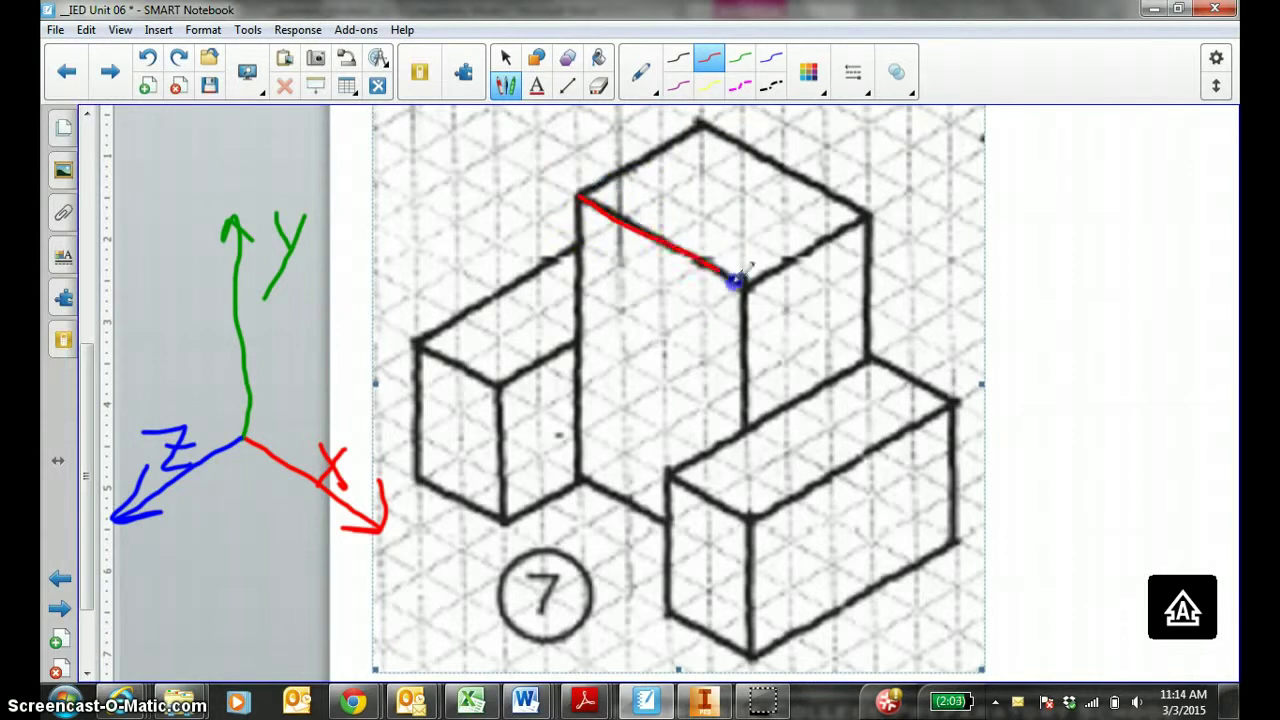
left_click(740, 60)
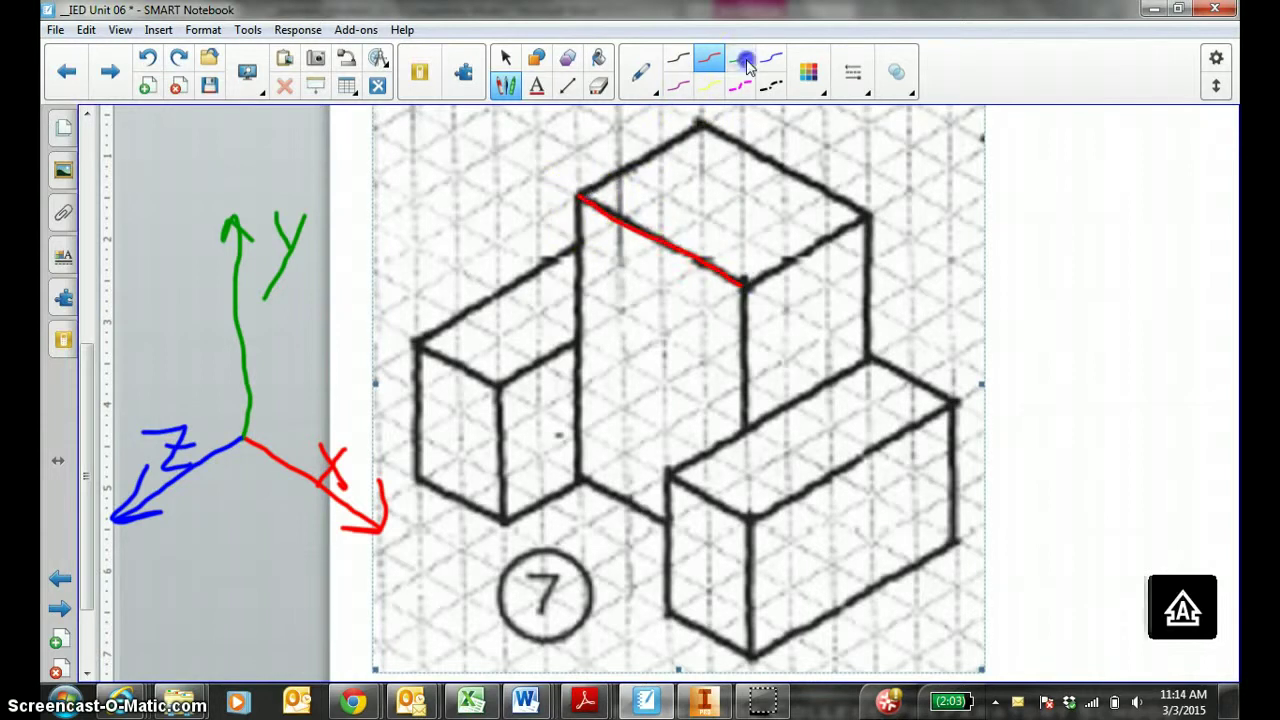
left_click_drag(580, 198, 580, 256)
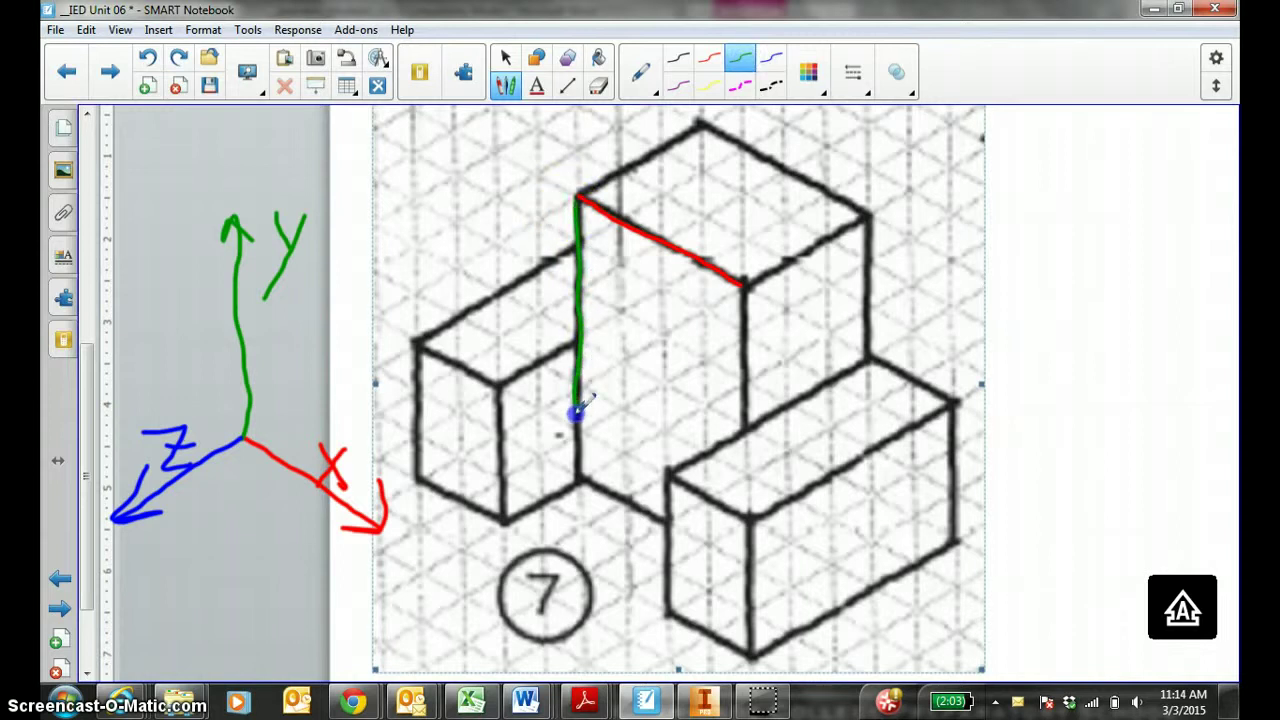
left_click(709, 60)
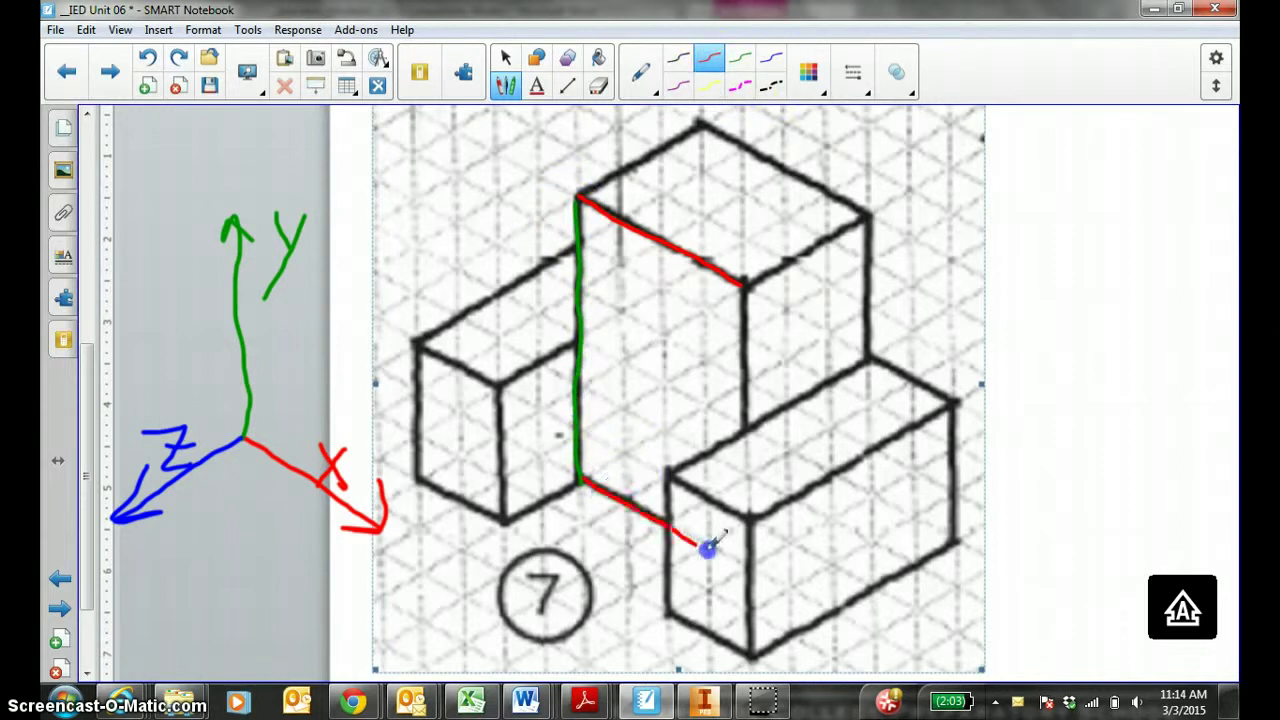
left_click(740, 60)
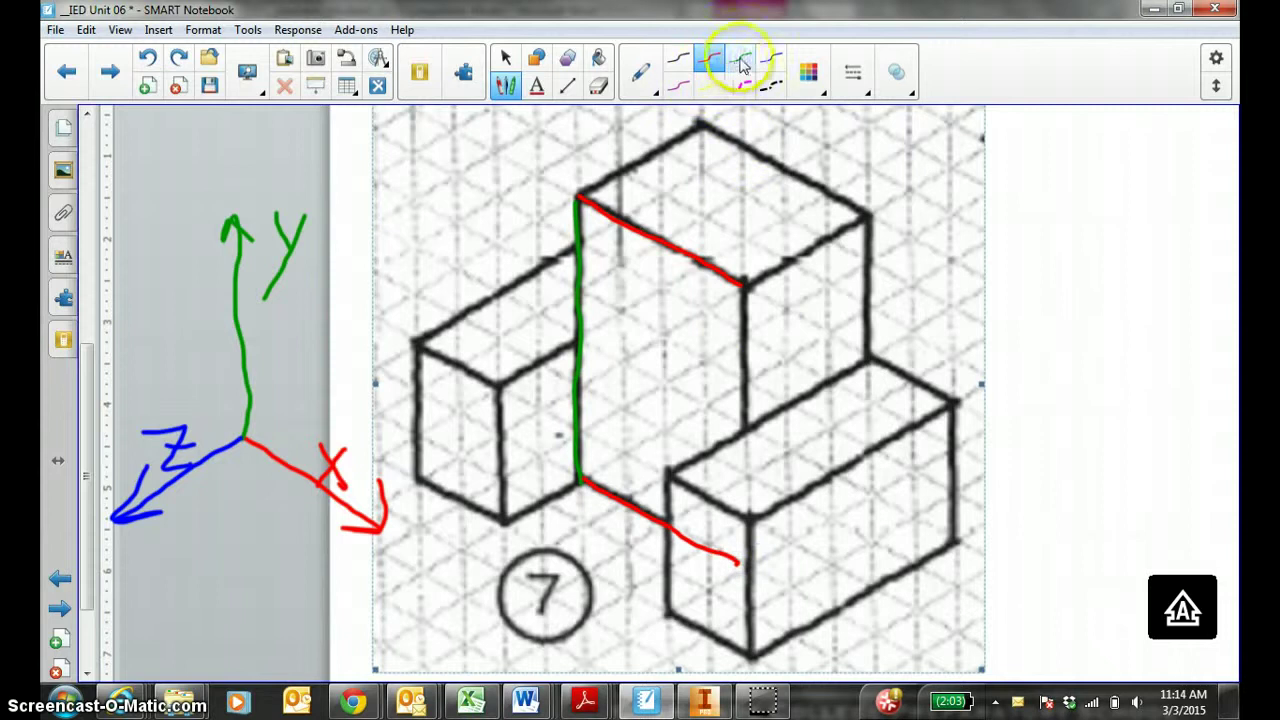
left_click_drag(744, 282, 750, 300)
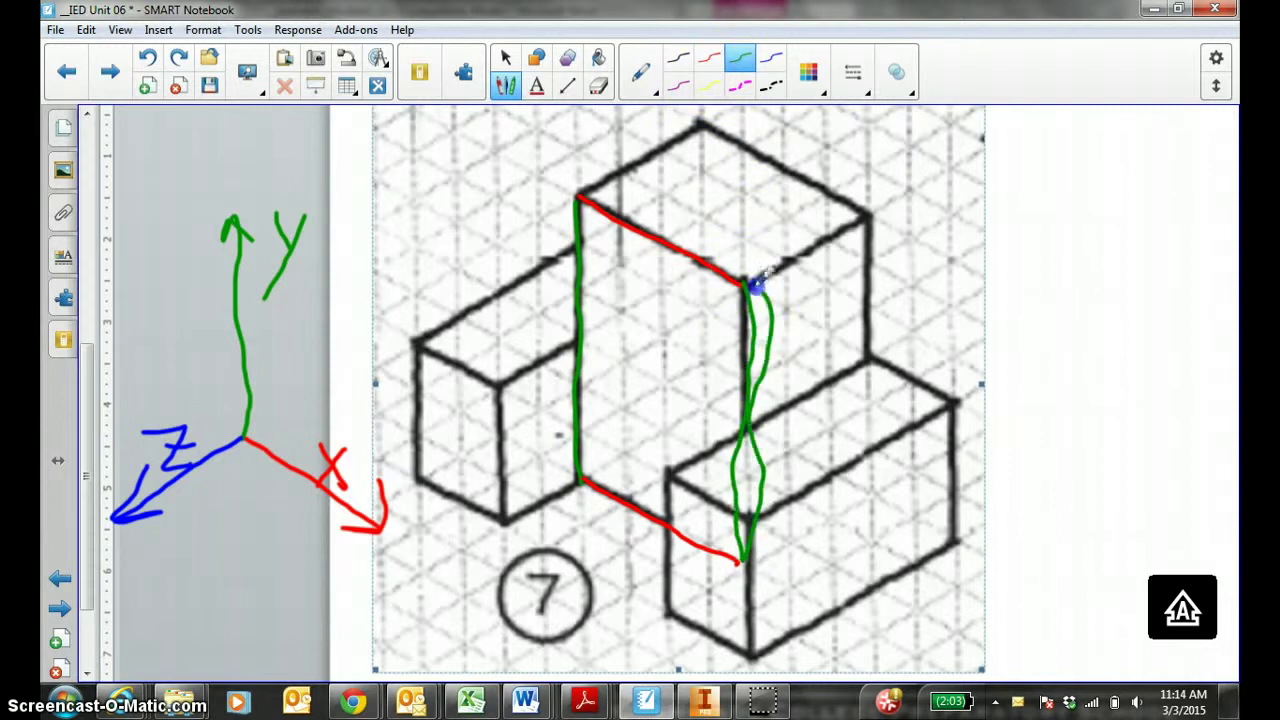
left_click(709, 60)
Write X = 4 in red, retrace the green vertical edge, and start the Y = 6 label.
mouse_move(674, 194)
left_mouse_down()
mouse_move(650, 228)
mouse_move(701, 203)
mouse_move(710, 216)
left_mouse_up()
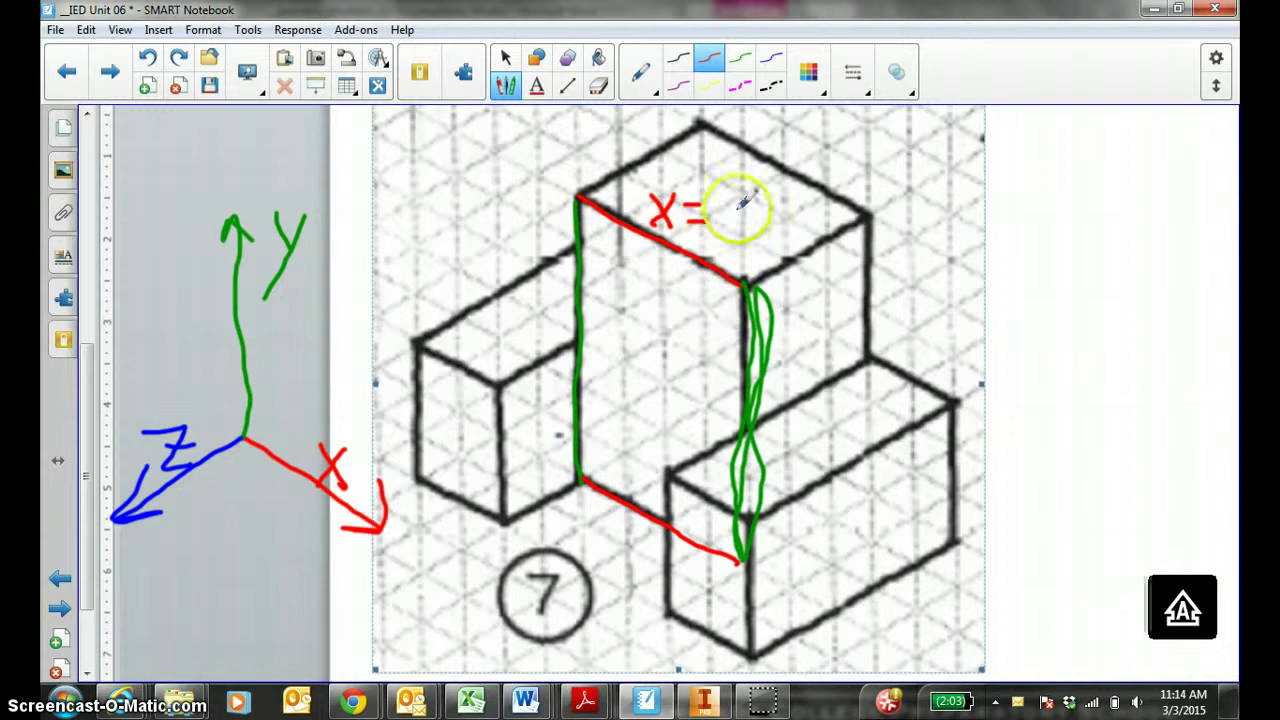
left_click_drag(731, 191, 742, 220)
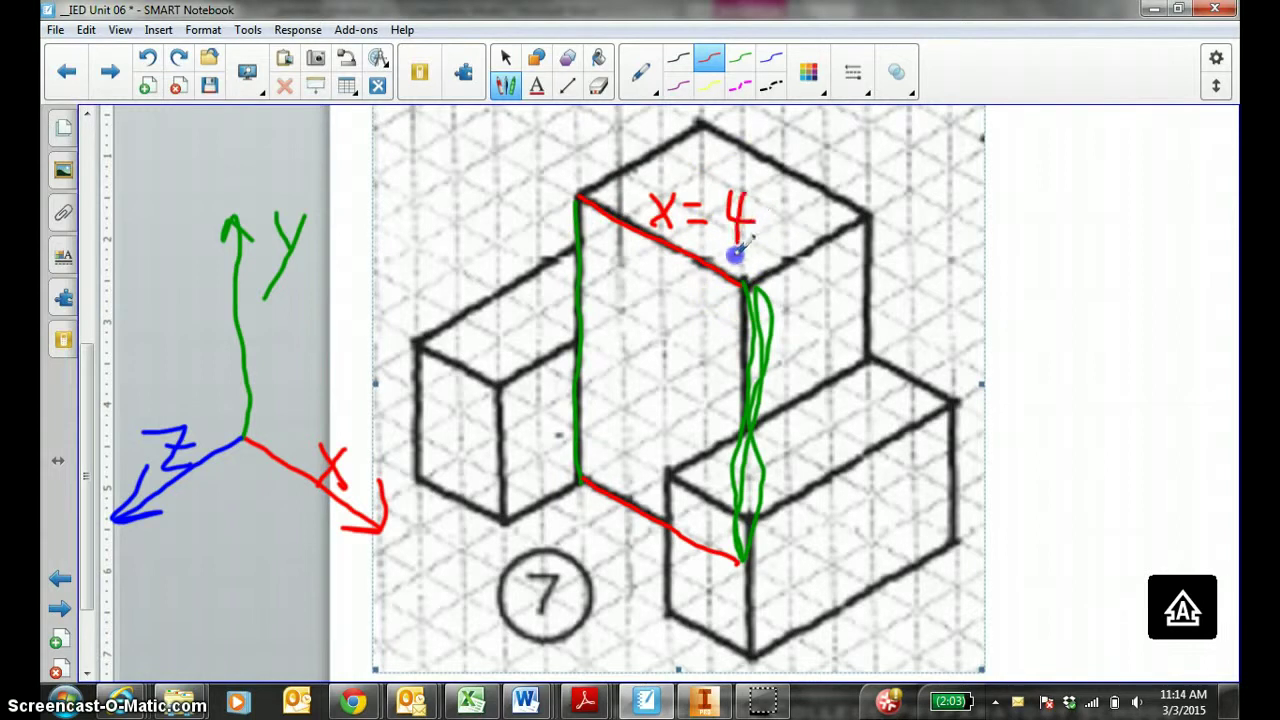
left_click(740, 58)
mouse_move(585, 445)
left_mouse_down()
mouse_move(583, 470)
mouse_move(588, 252)
left_mouse_up()
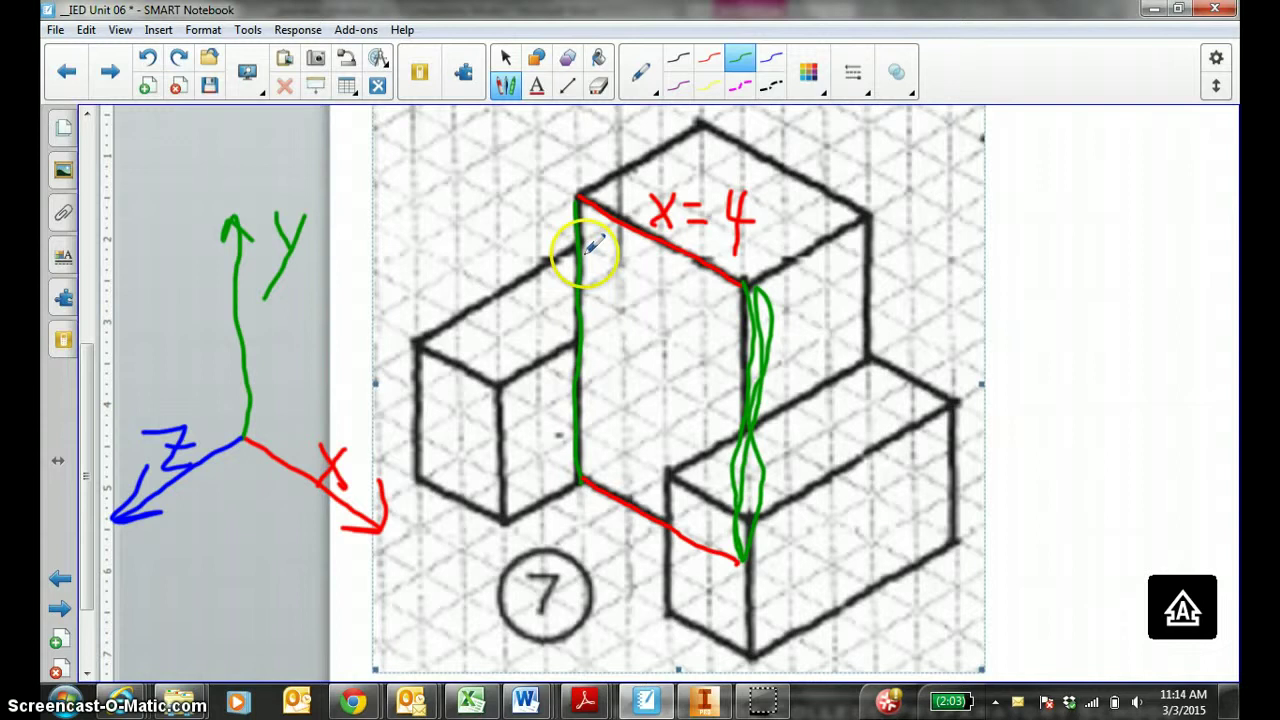
left_click_drag(598, 296, 622, 295)
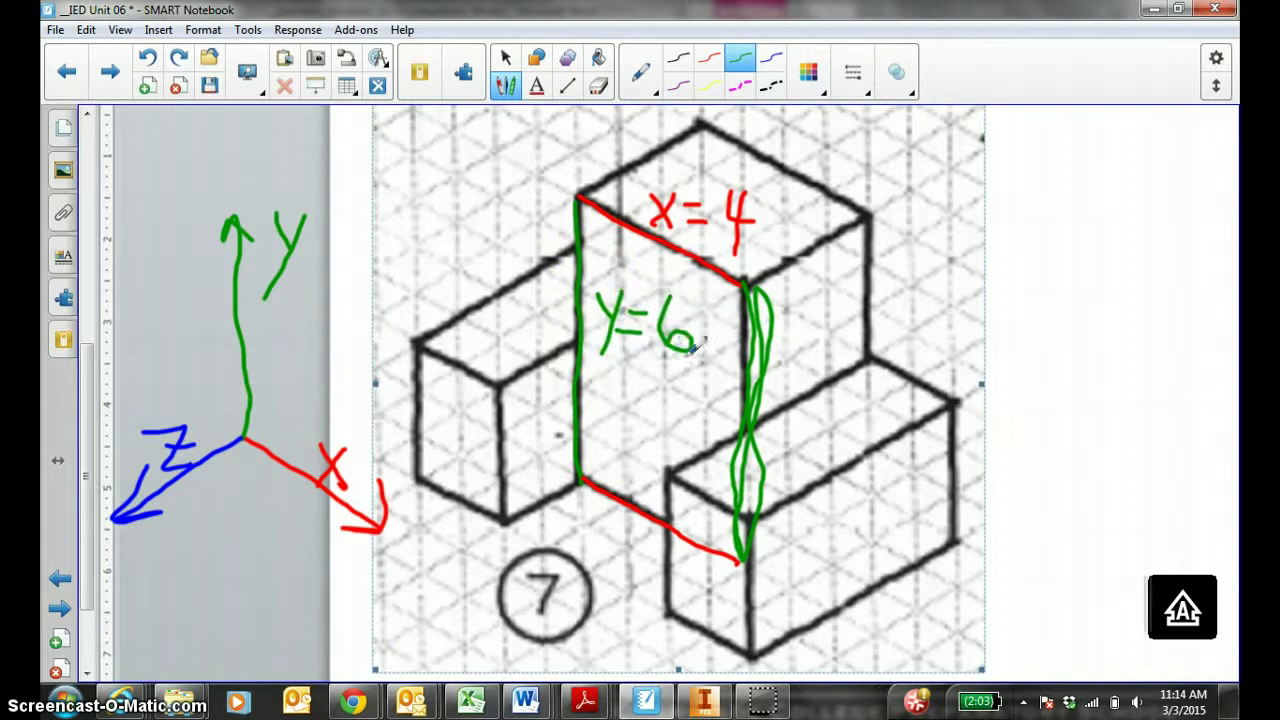
Create a new Standard.ipt part in Inventor, start a 2D sketch, and expand the Origin planes.
left_click(705, 700)
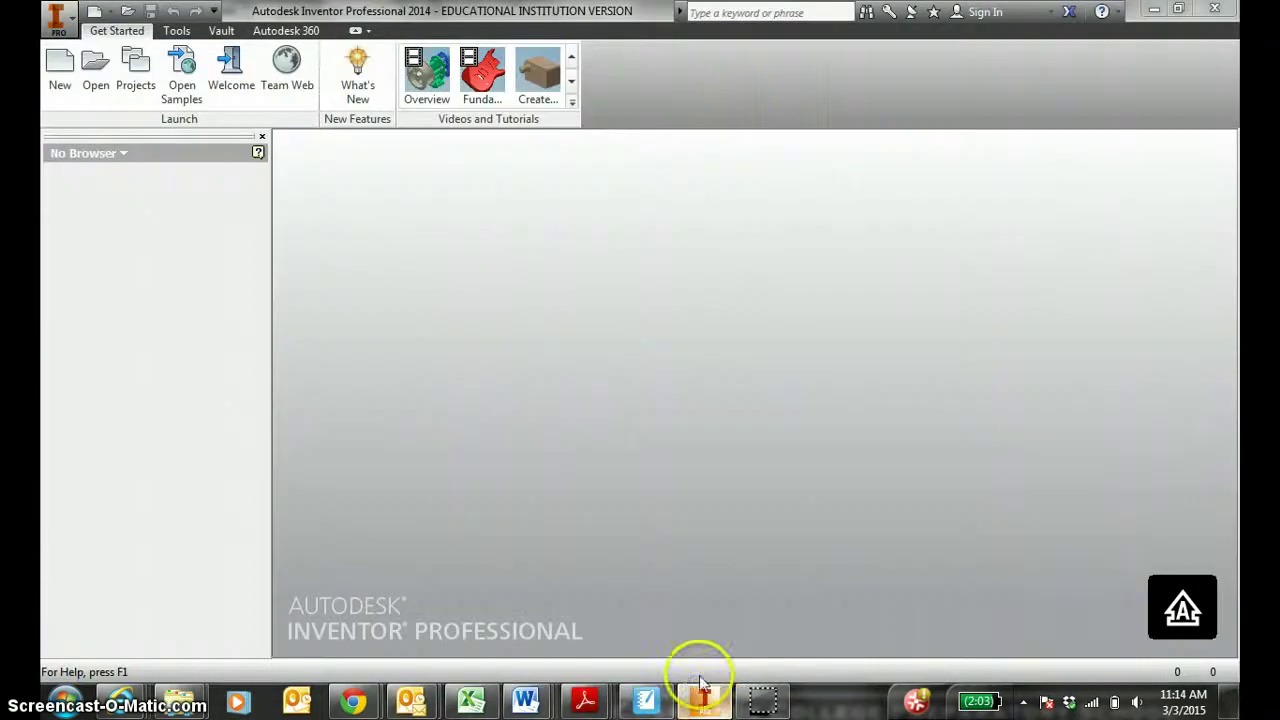
left_click(58, 64)
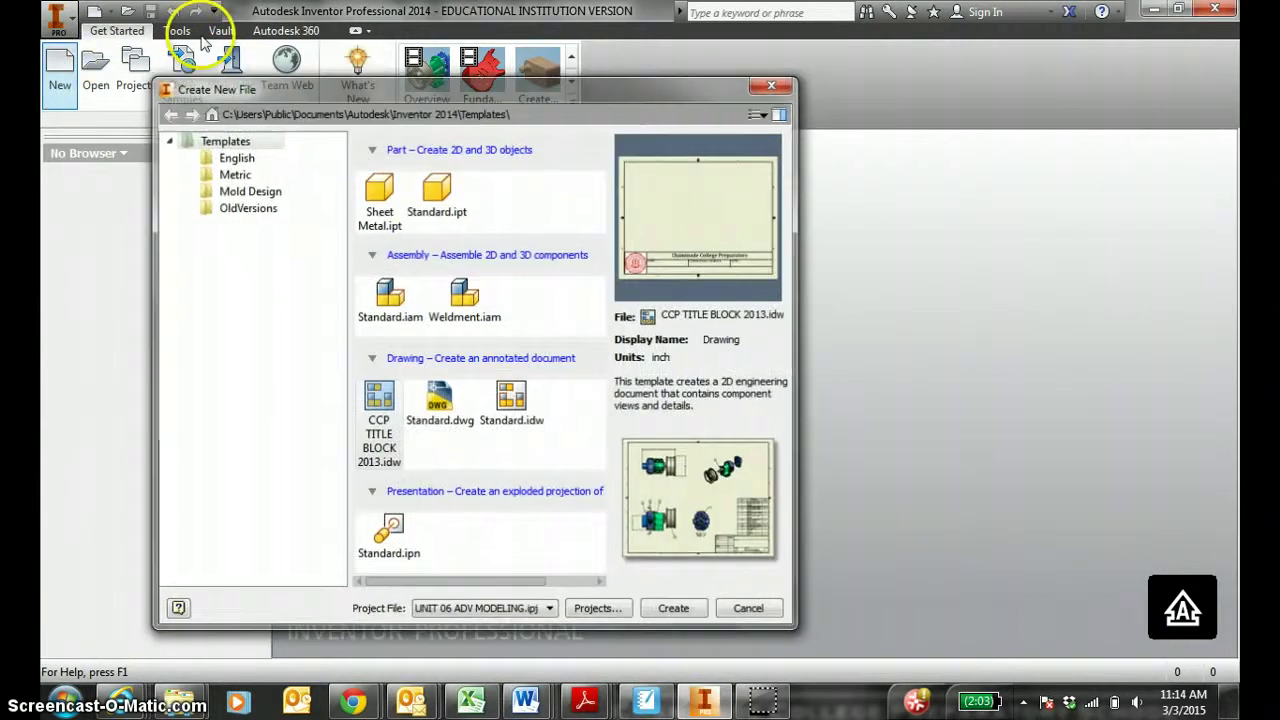
double_click(438, 200)
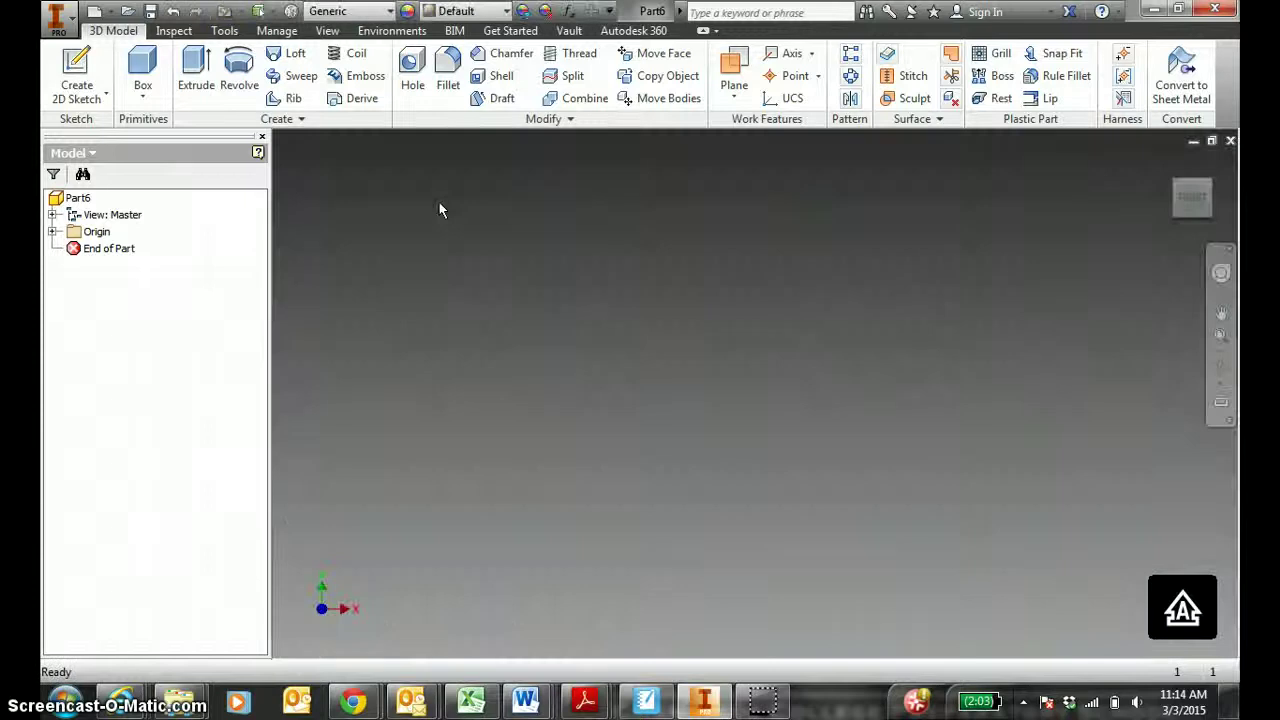
left_click(79, 63)
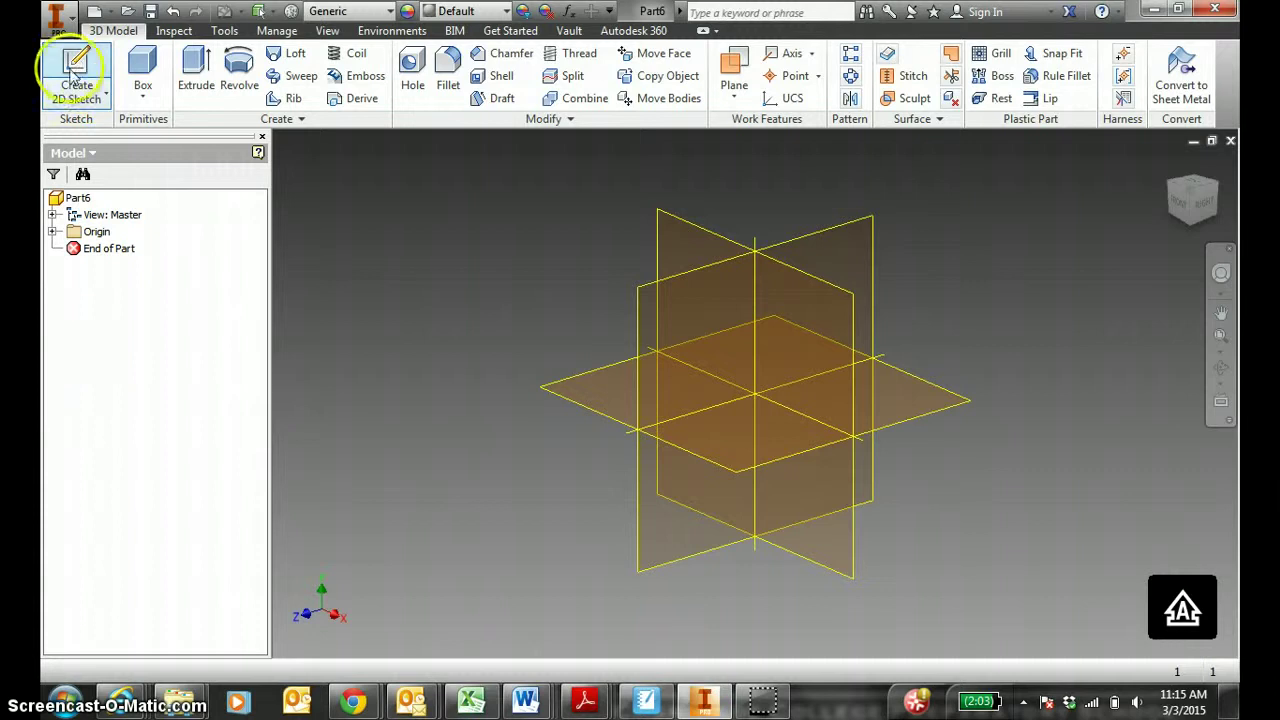
left_click(53, 232)
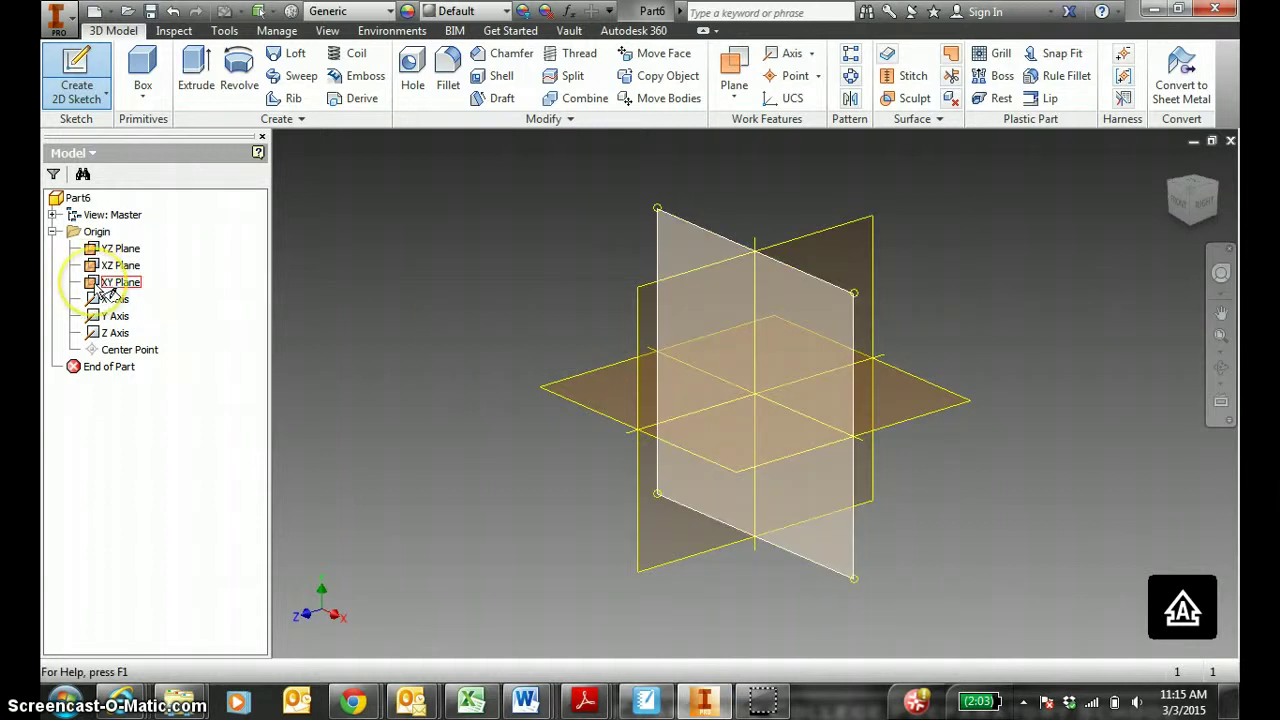
Sketch on the XY plane and draw a rectangle from the origin, 4 wide.
left_click(812, 300)
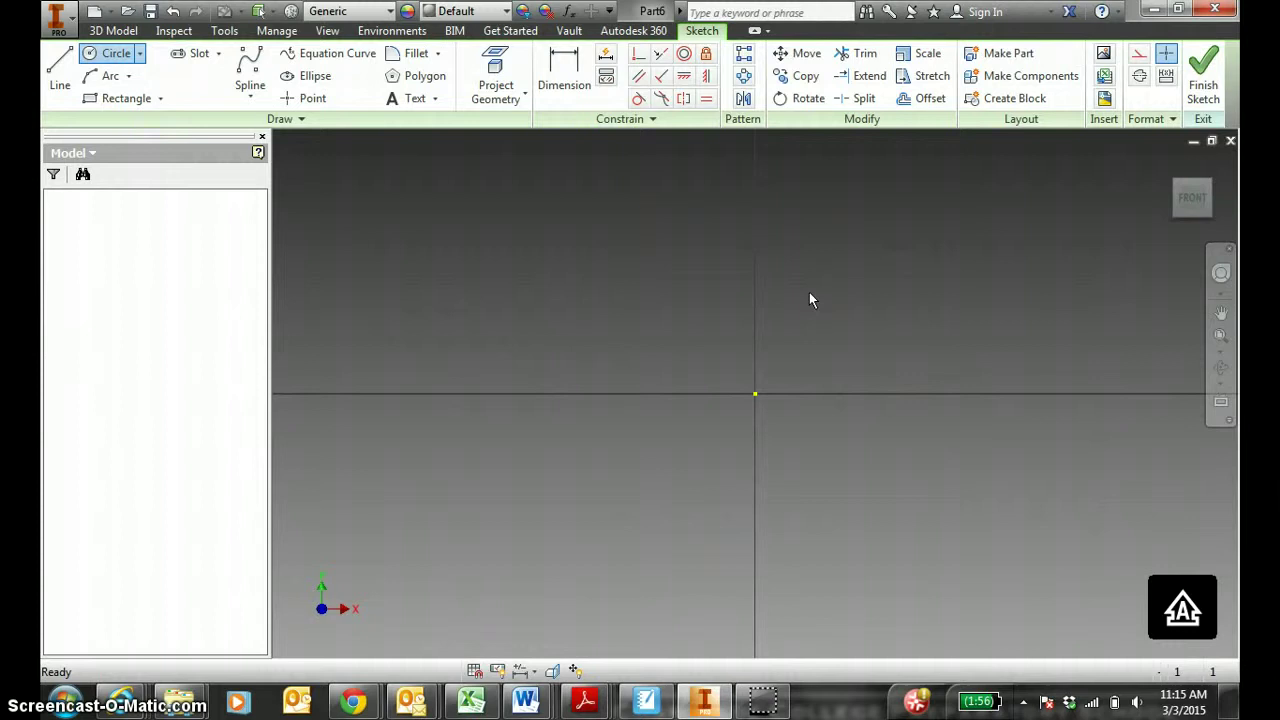
left_click(137, 103)
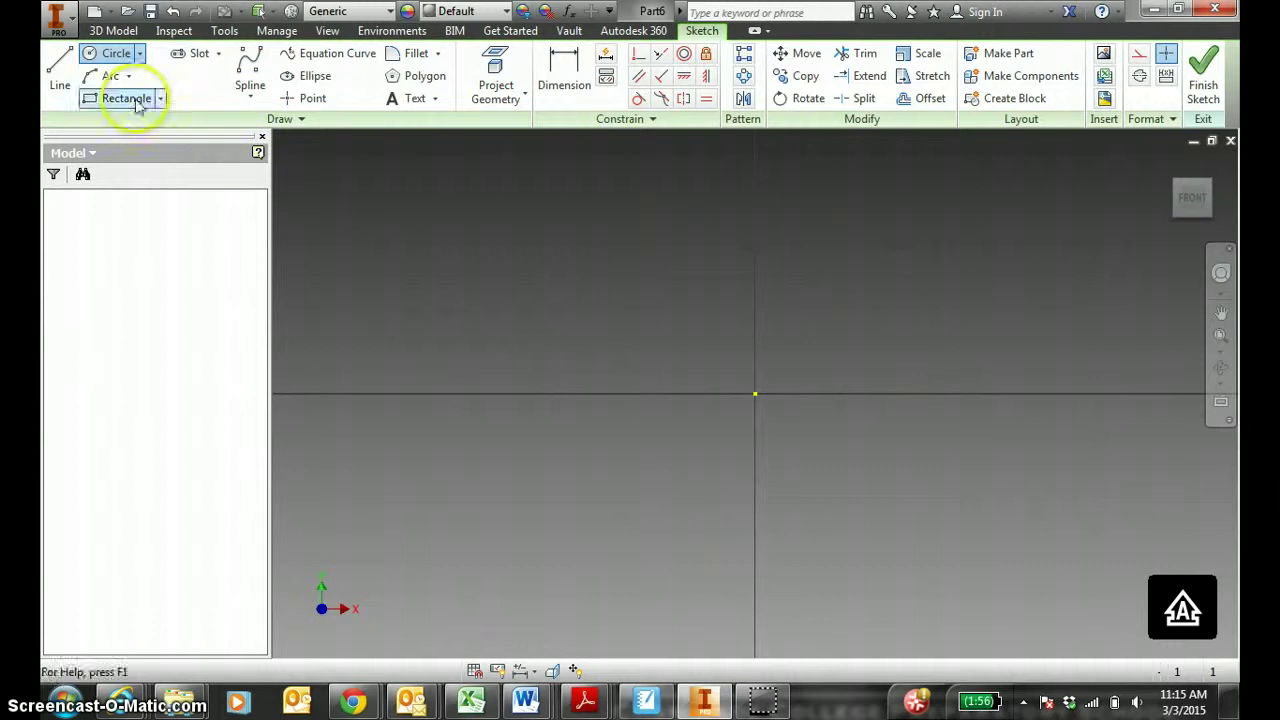
left_click(755, 393)
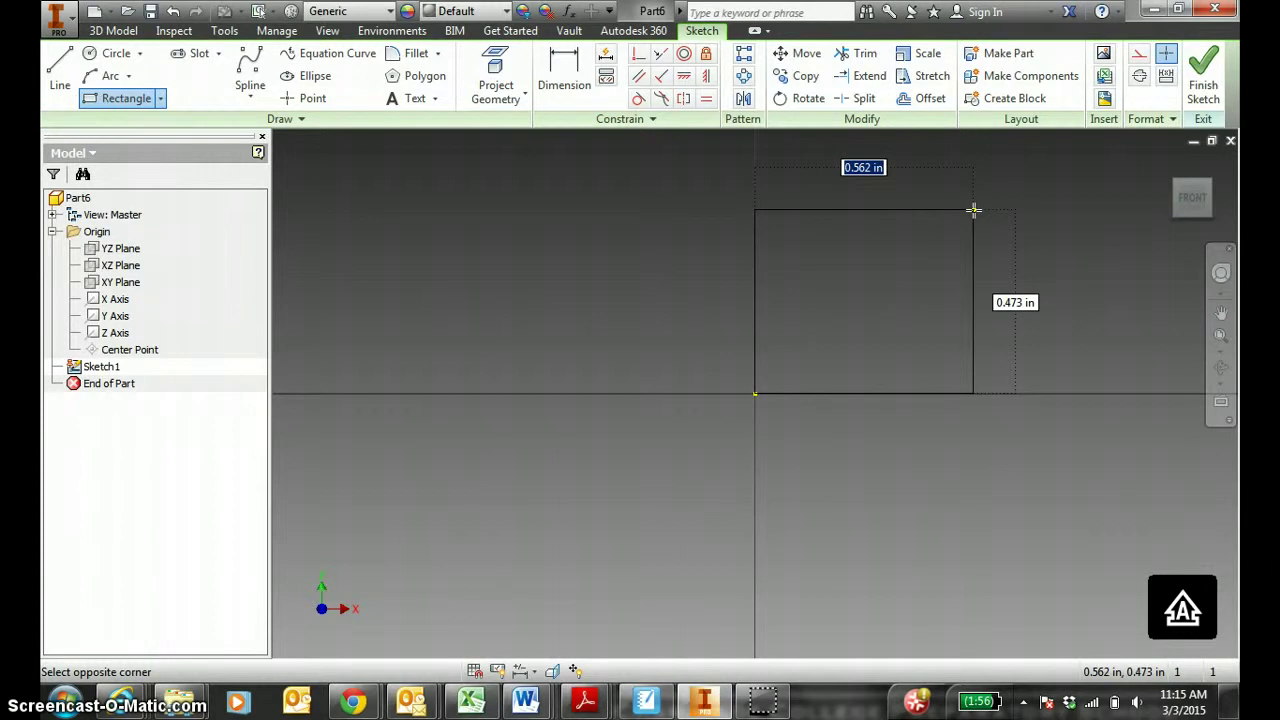
type("4")
key("Tab")
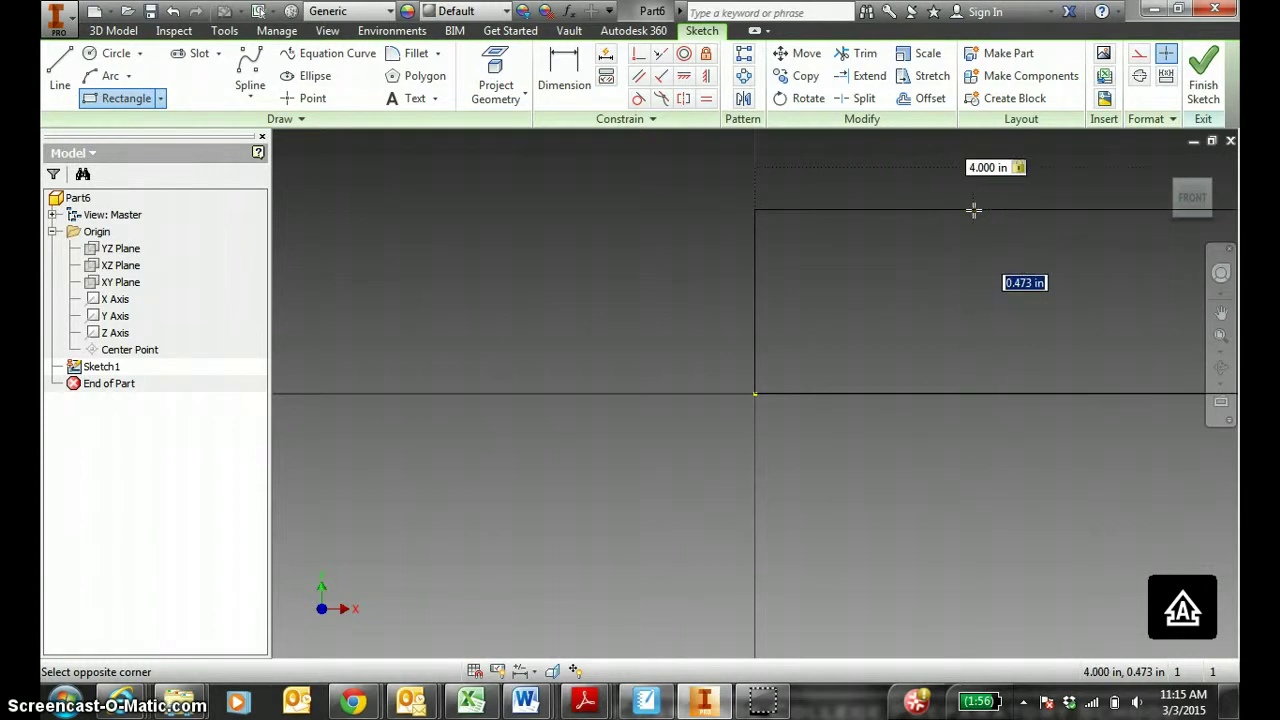
type("3")
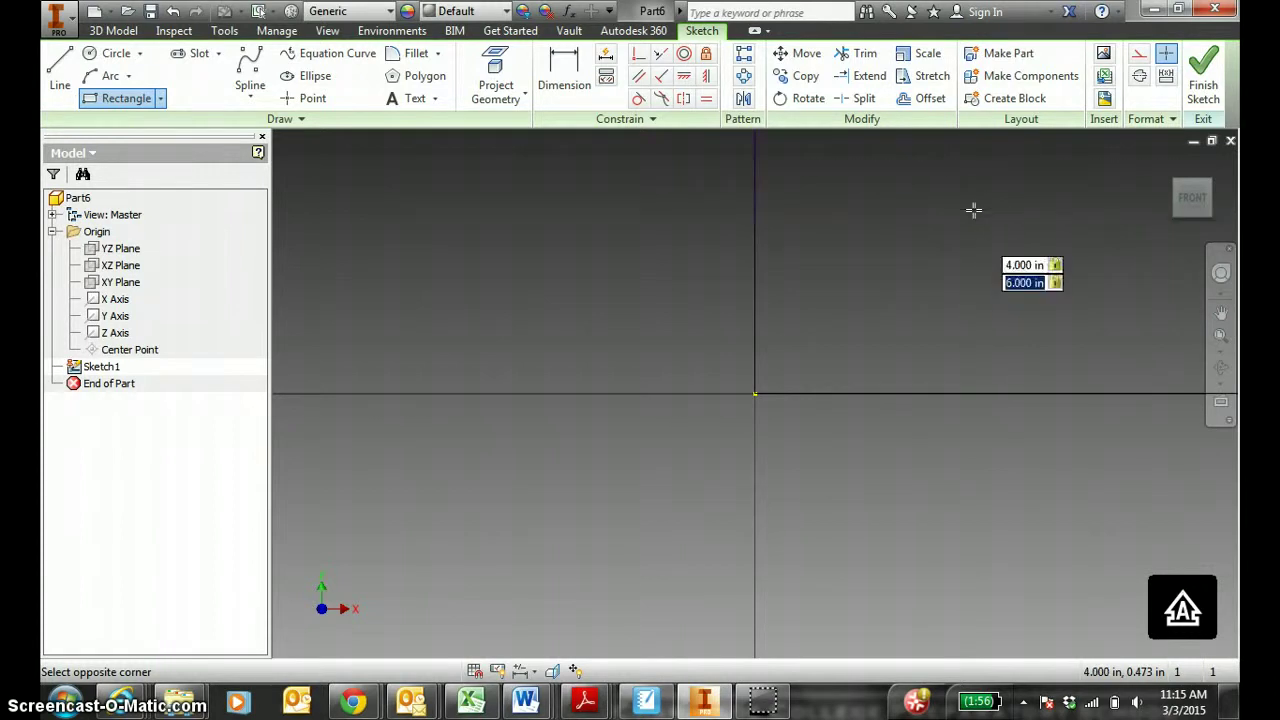
key("Return")
left_click(1190, 199)
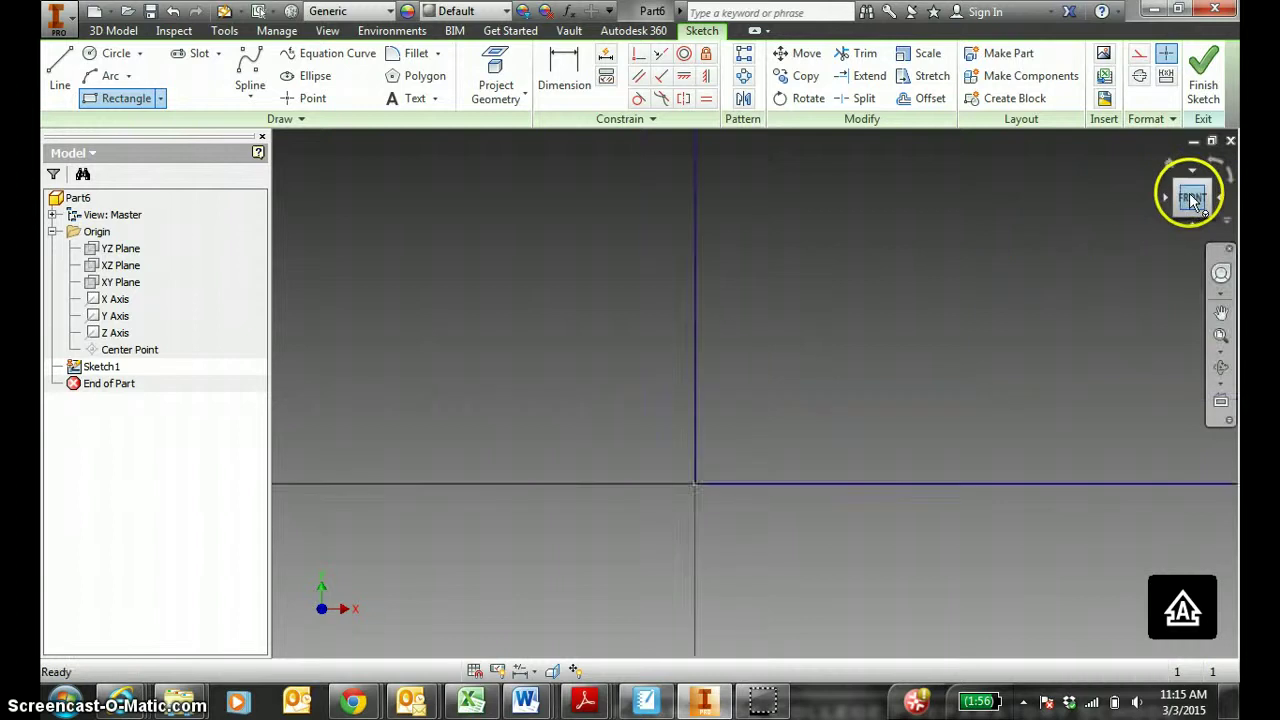
key("Escape")
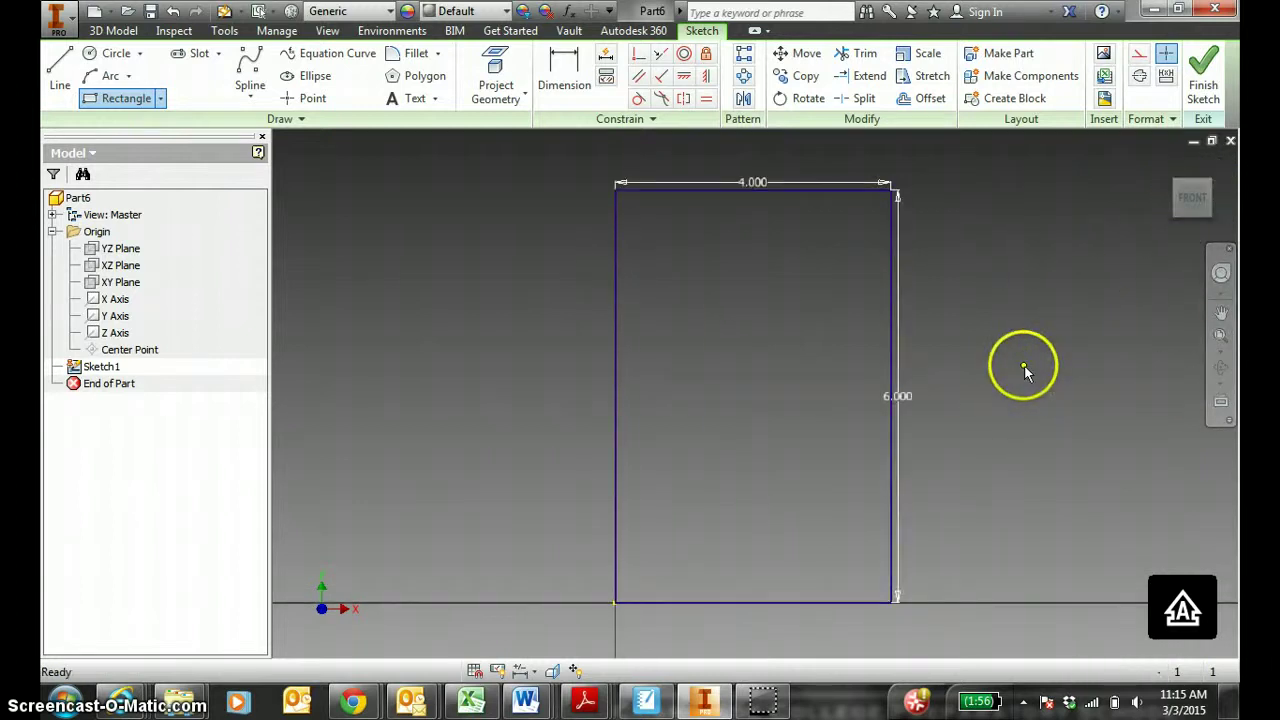
Move the 6.000 and 4.000 dimensions, then undo the rectangle with Ctrl+Z.
left_click(928, 404)
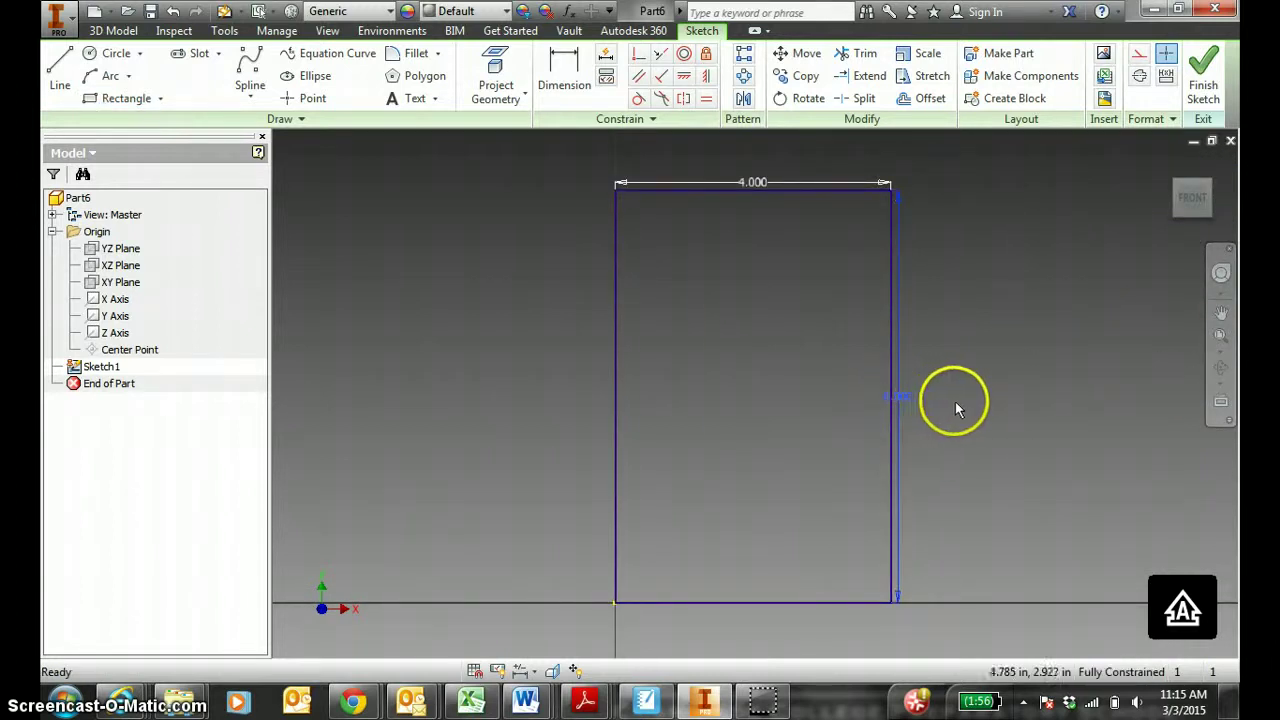
key("Escape")
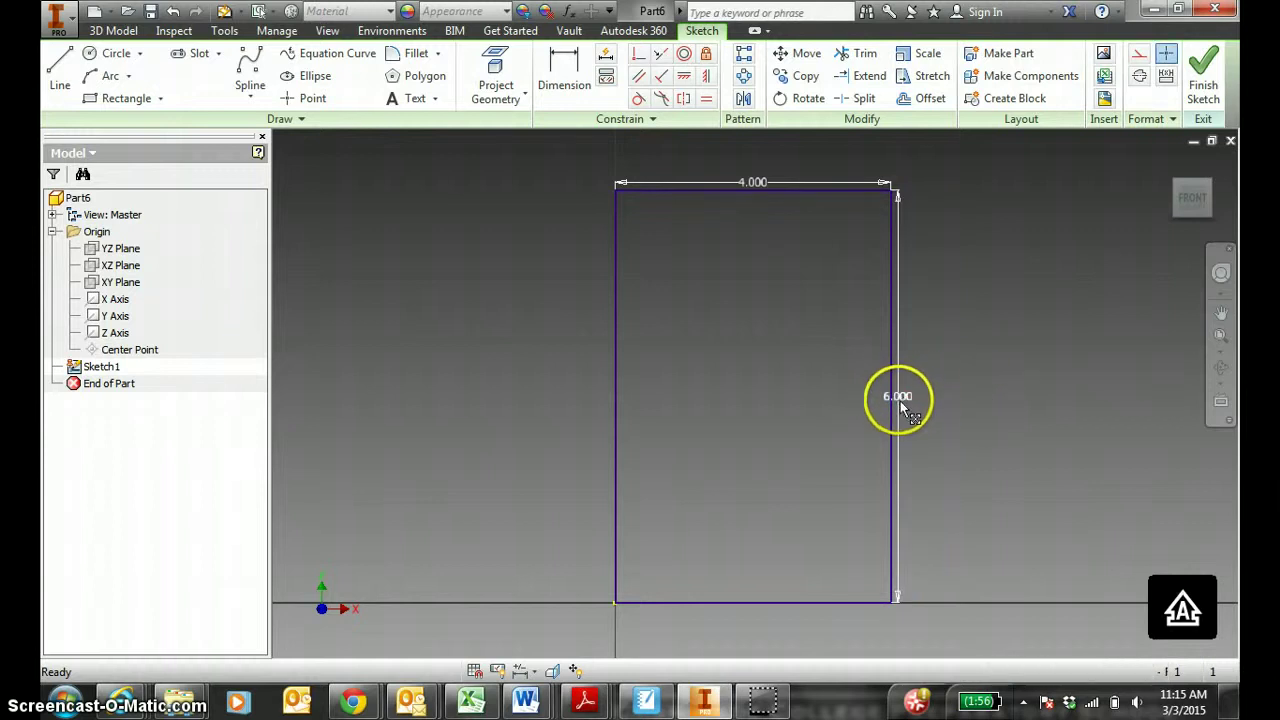
left_click_drag(900, 400, 967, 400)
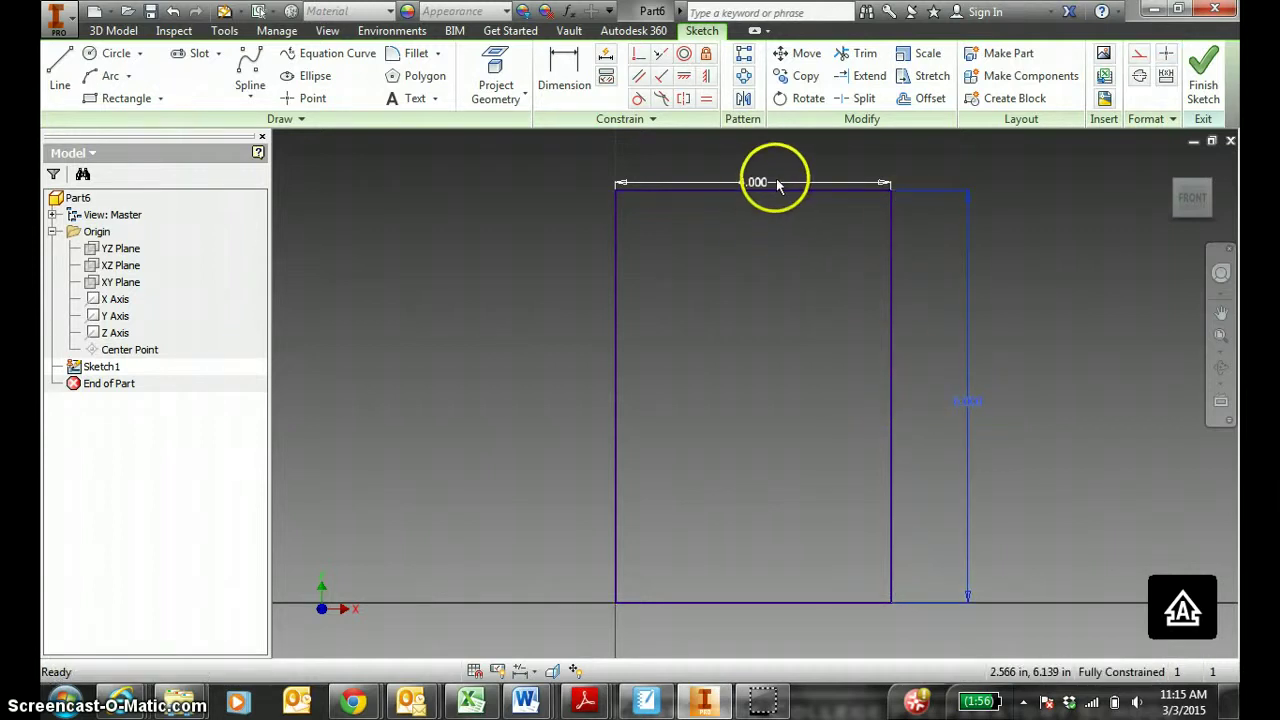
left_click_drag(750, 183, 752, 152)
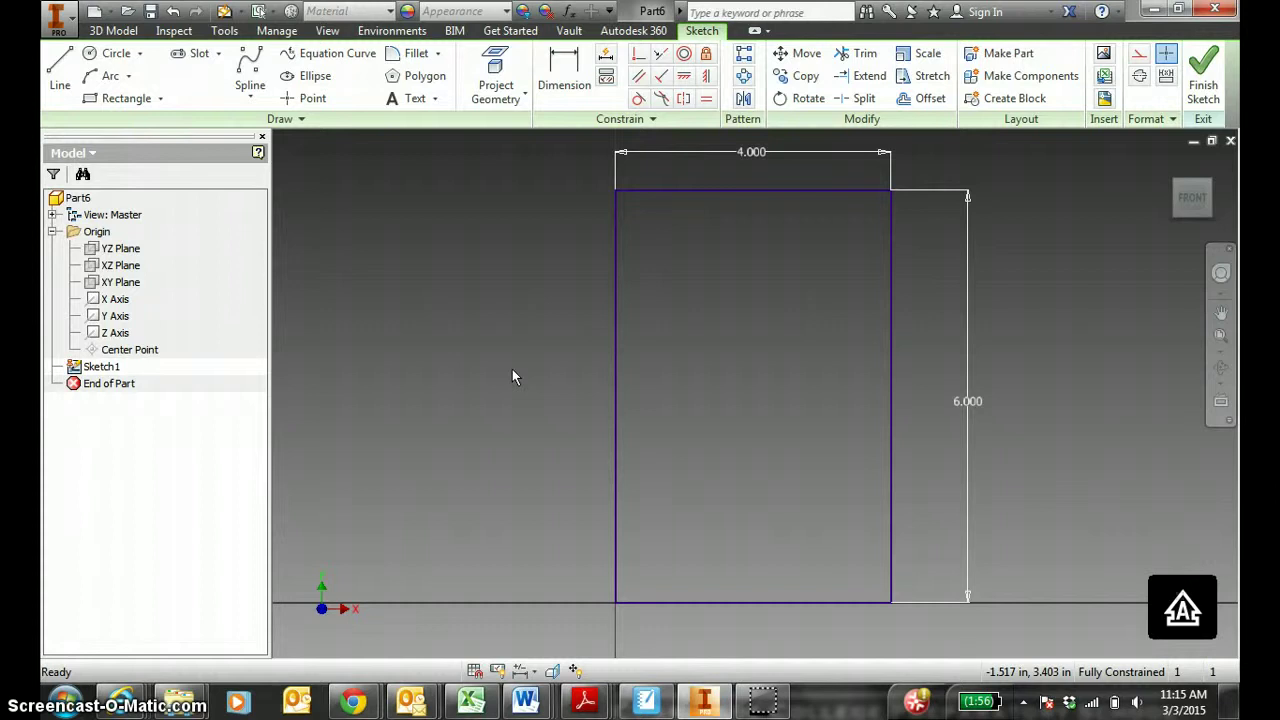
key("ctrl+z")
key("ctrl+z")
key("ctrl+z")
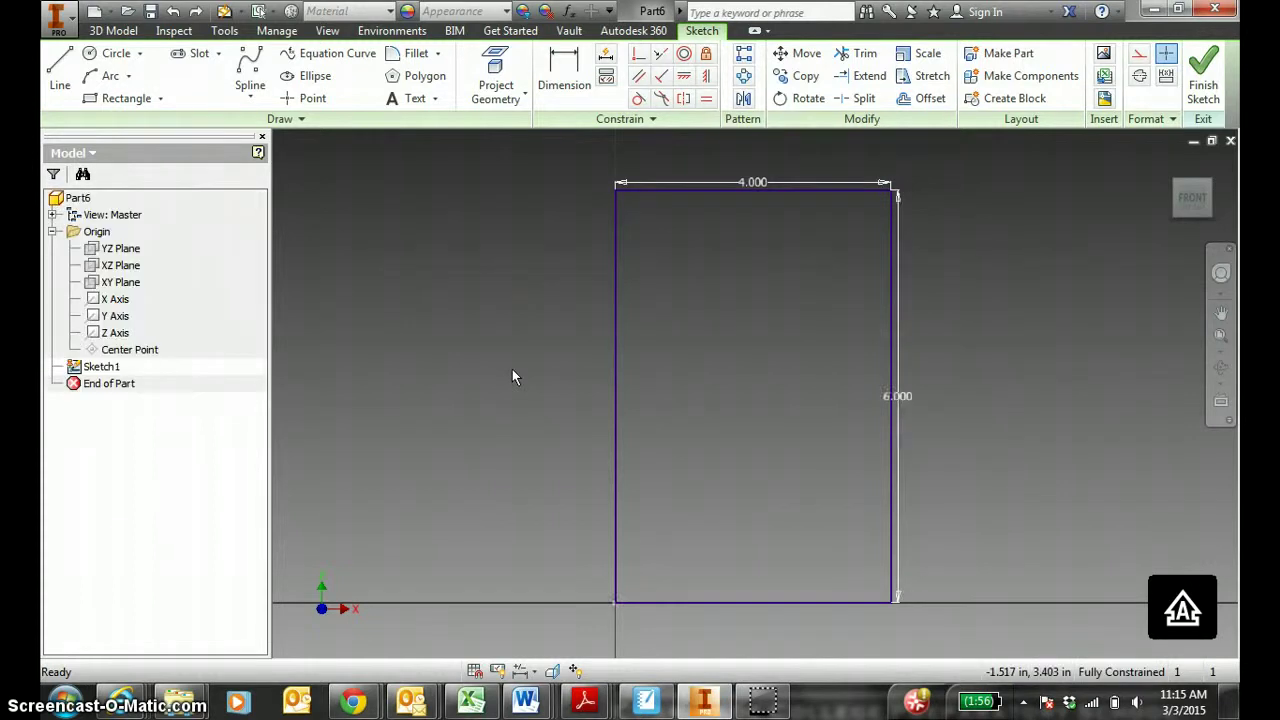
Draw a two-point rectangle from the origin up and to the right.
left_click(110, 103)
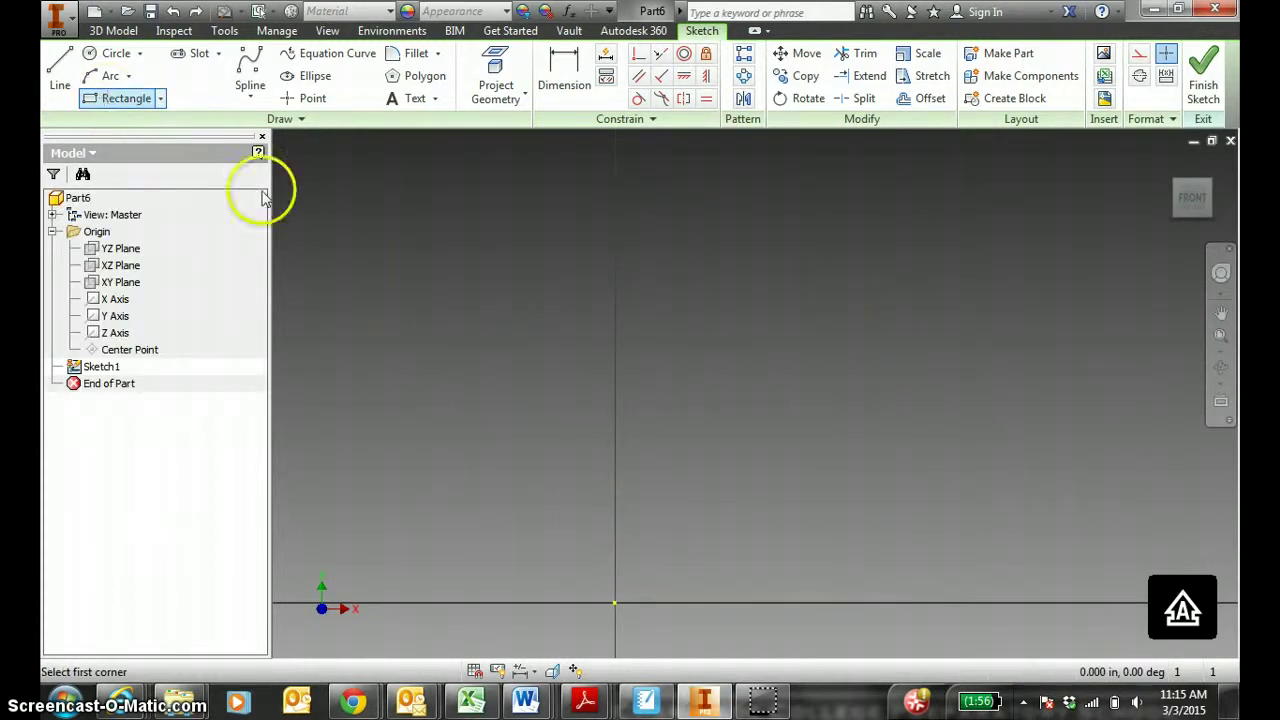
left_click(622, 594)
key("Escape")
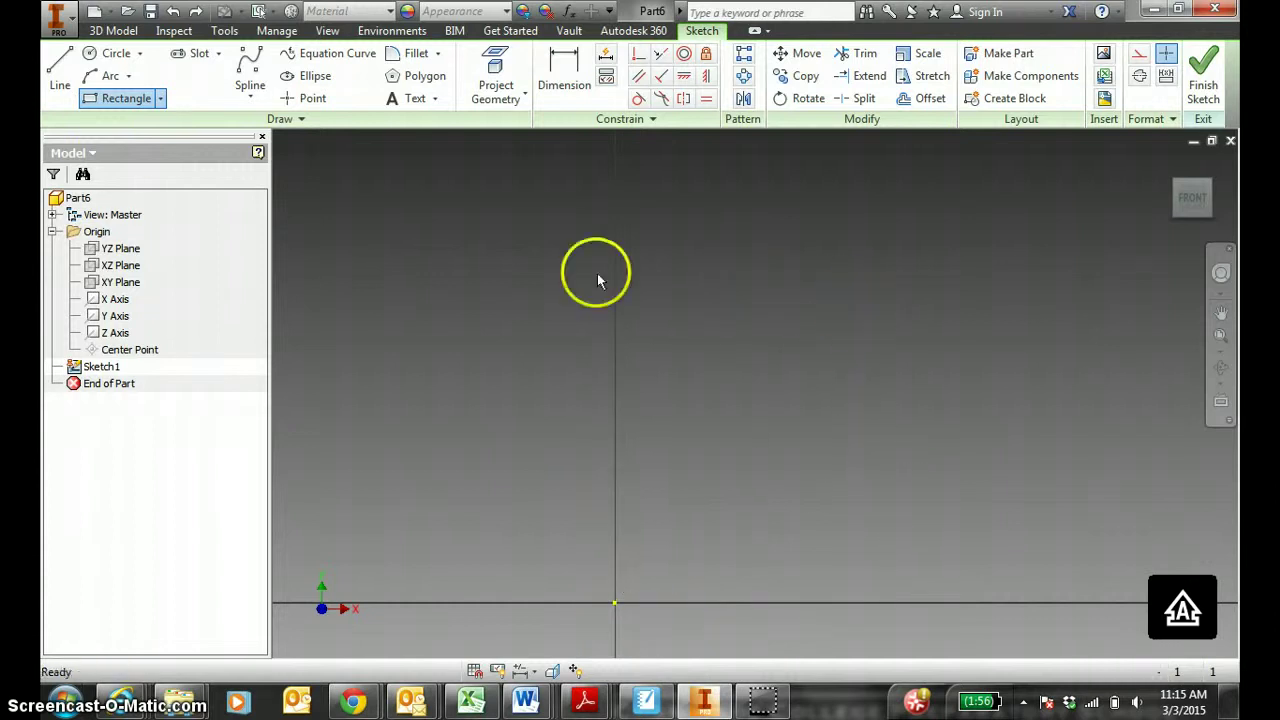
left_click(113, 104)
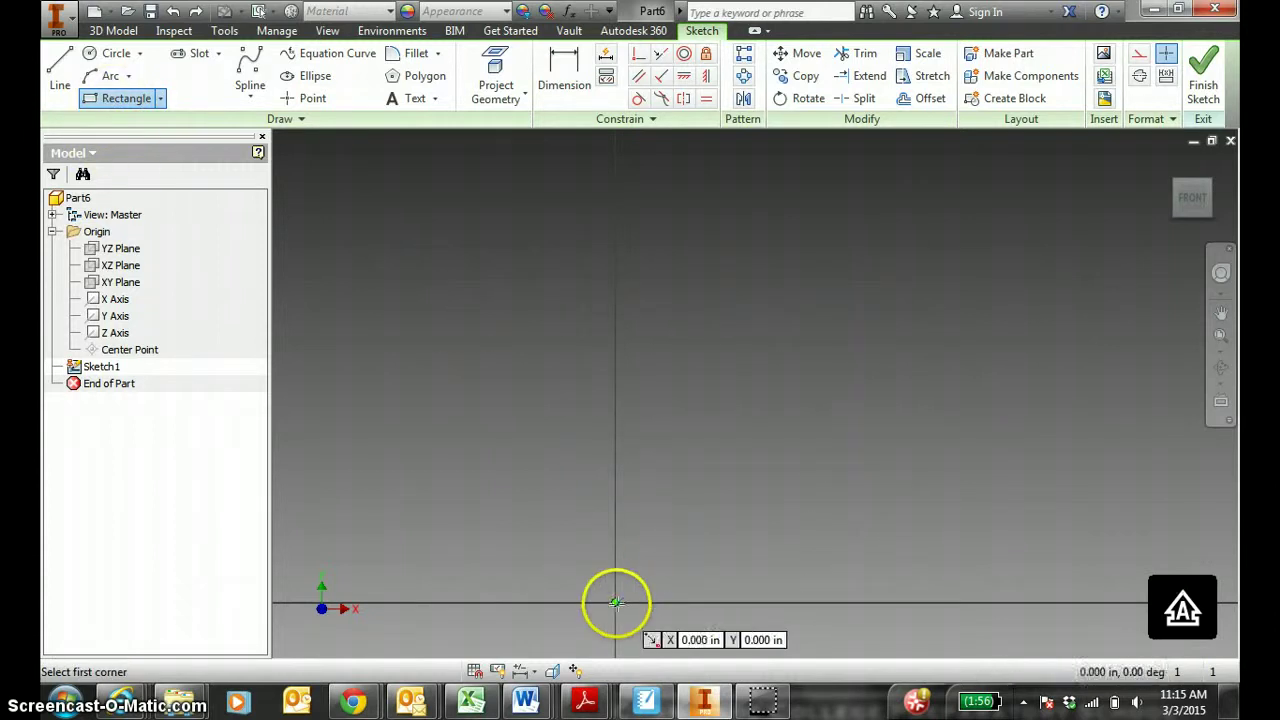
left_click(669, 558)
left_click(928, 265)
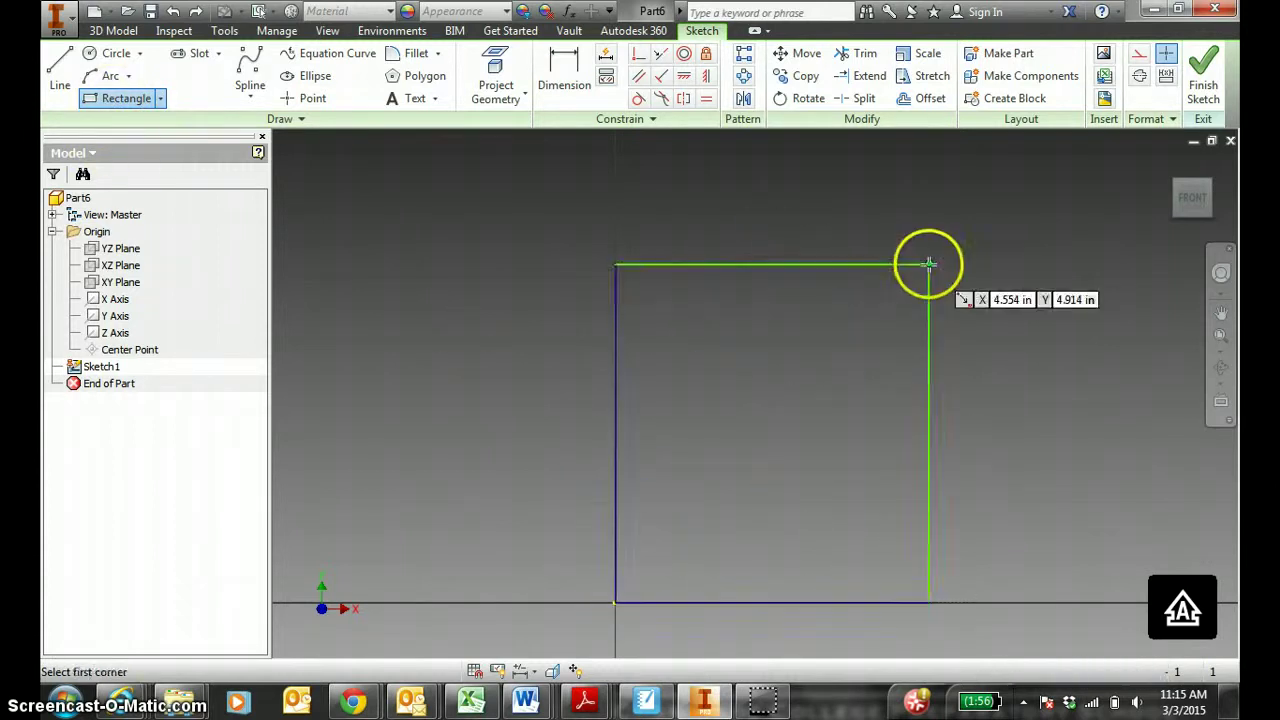
key("Escape")
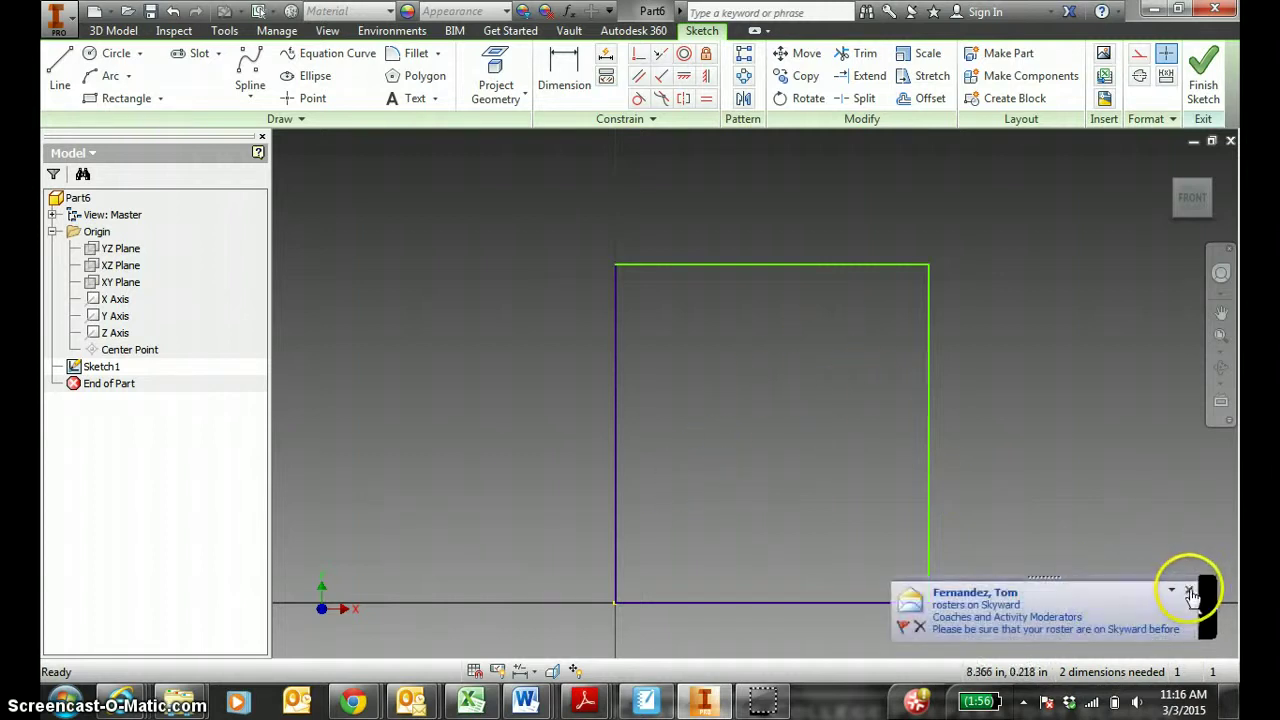
left_click(1188, 590)
Dimension the rectangle's top edge at 4 and right edge at 6.
left_click(566, 68)
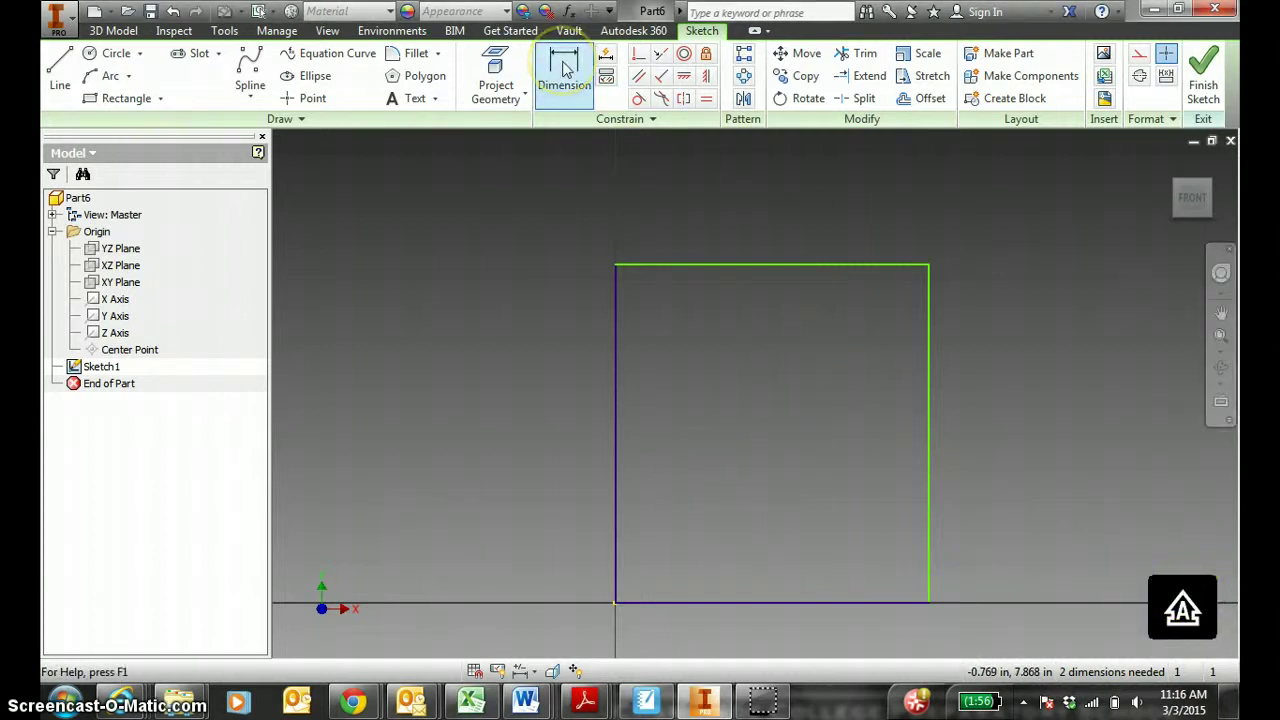
left_click(679, 265)
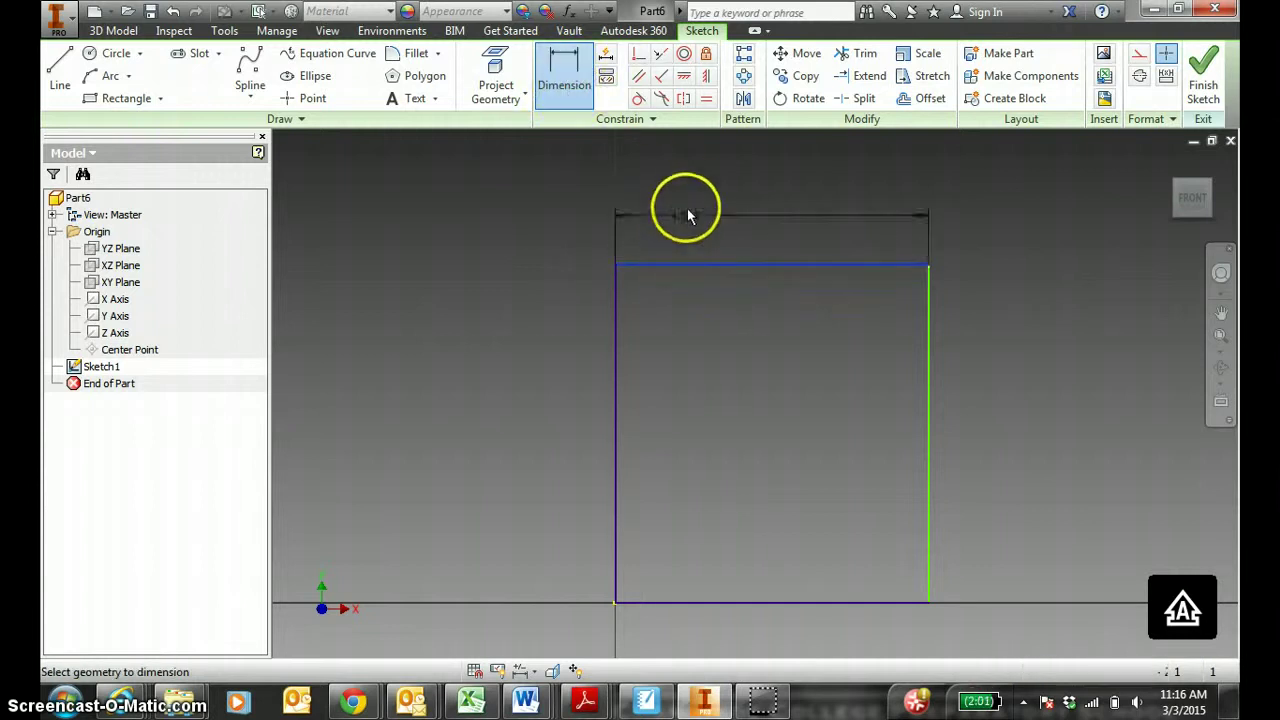
left_click(695, 192)
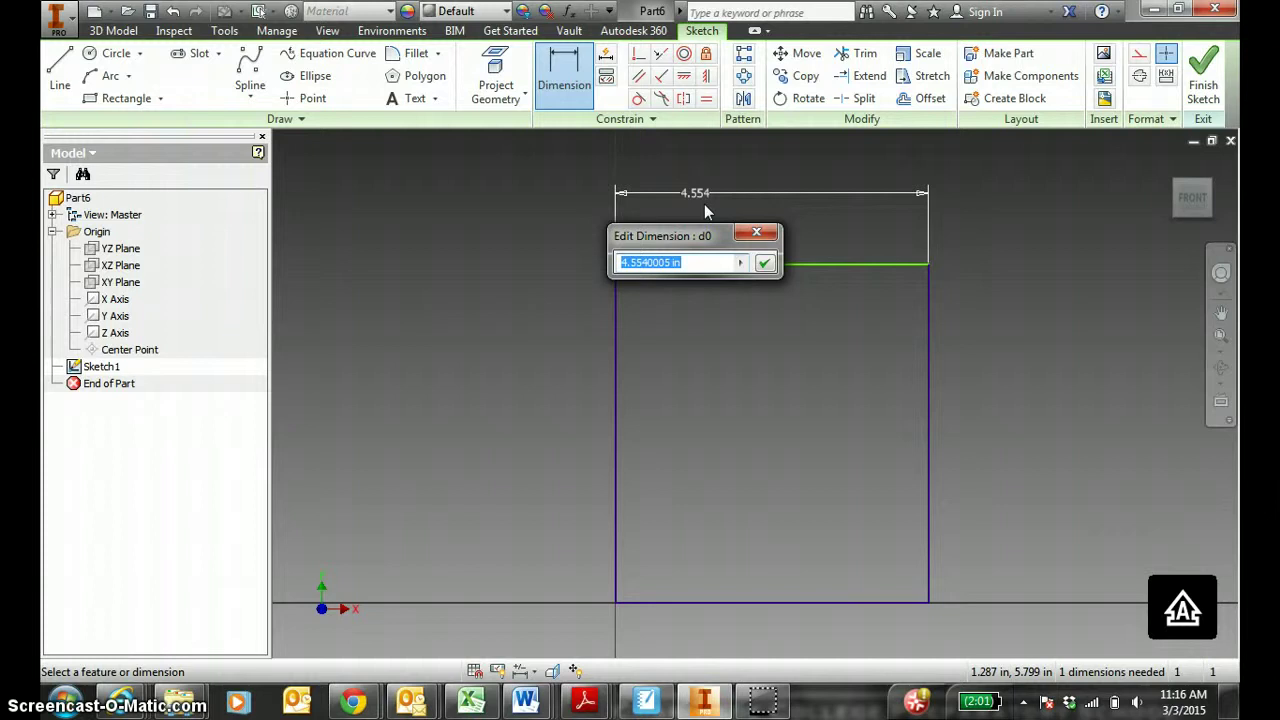
type("4")
key("Return")
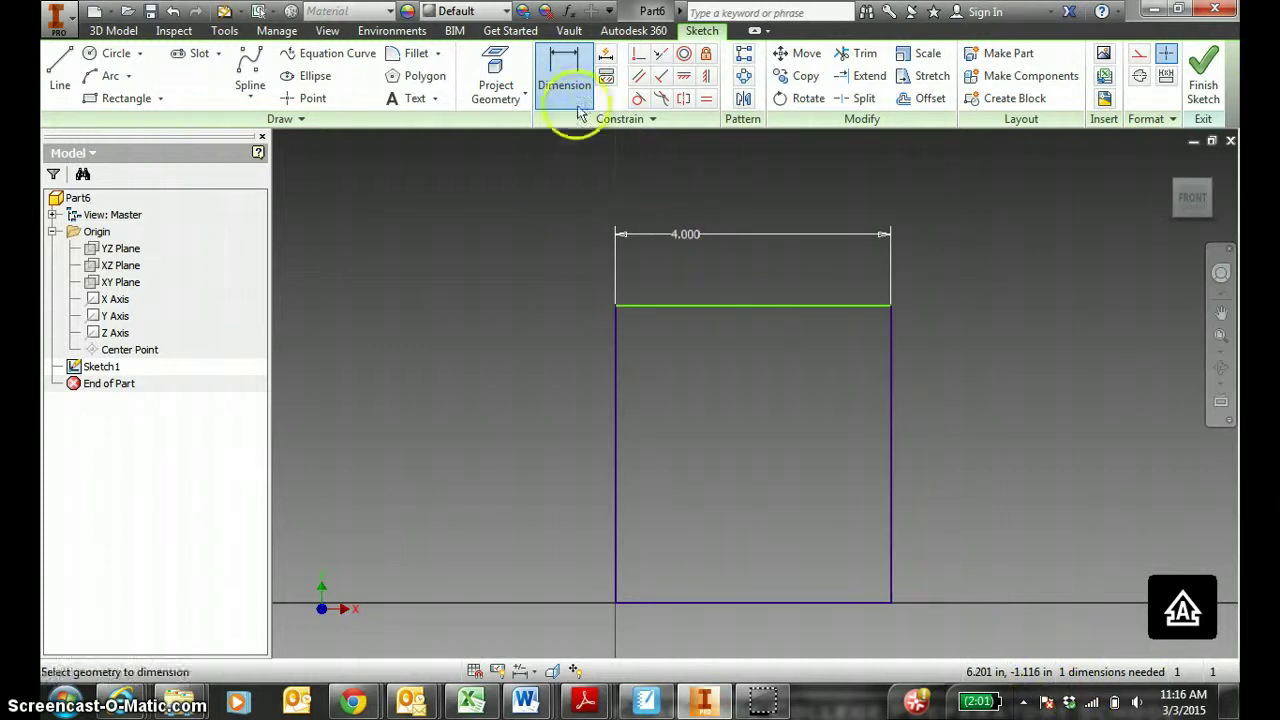
left_click(890, 378)
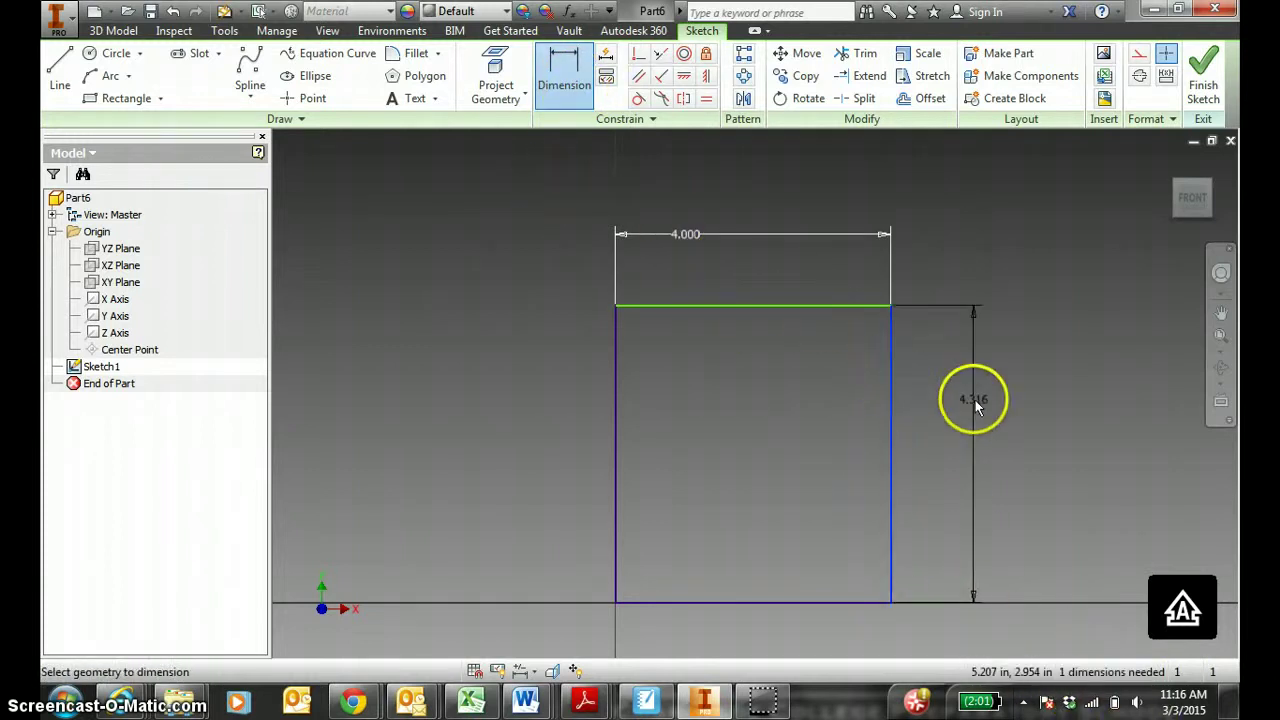
left_click(977, 403)
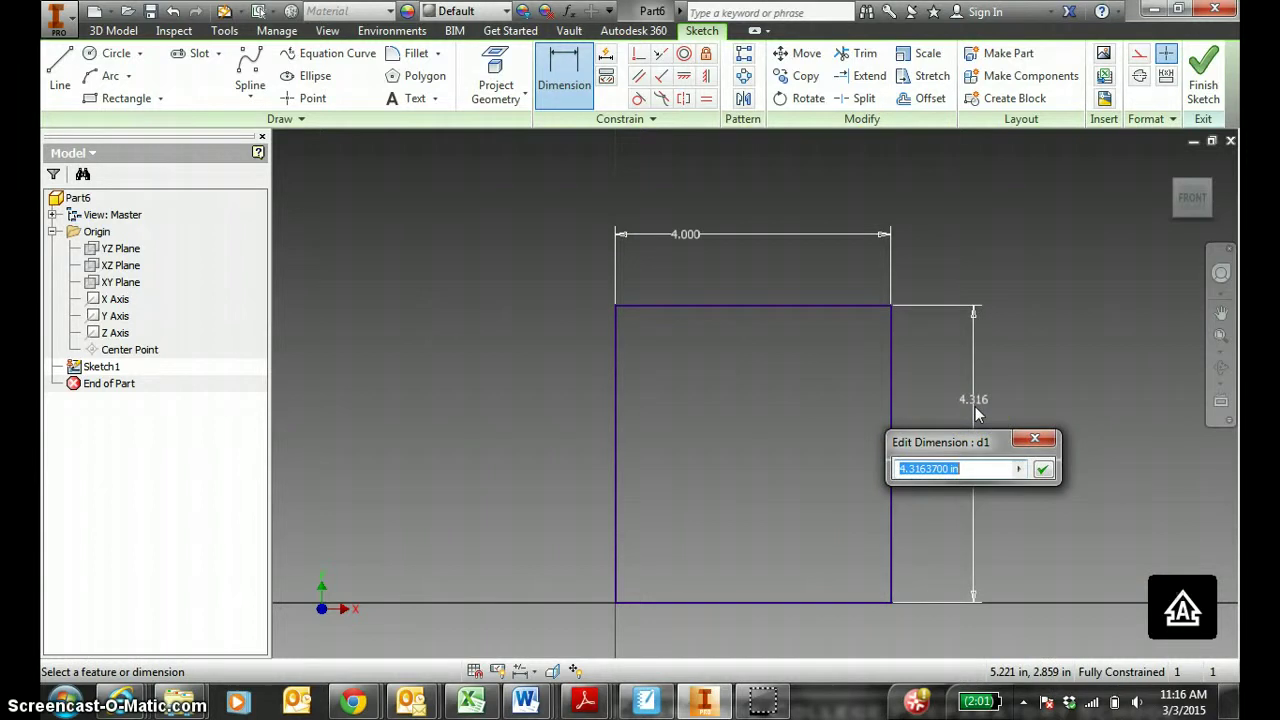
key("Return")
key("Escape")
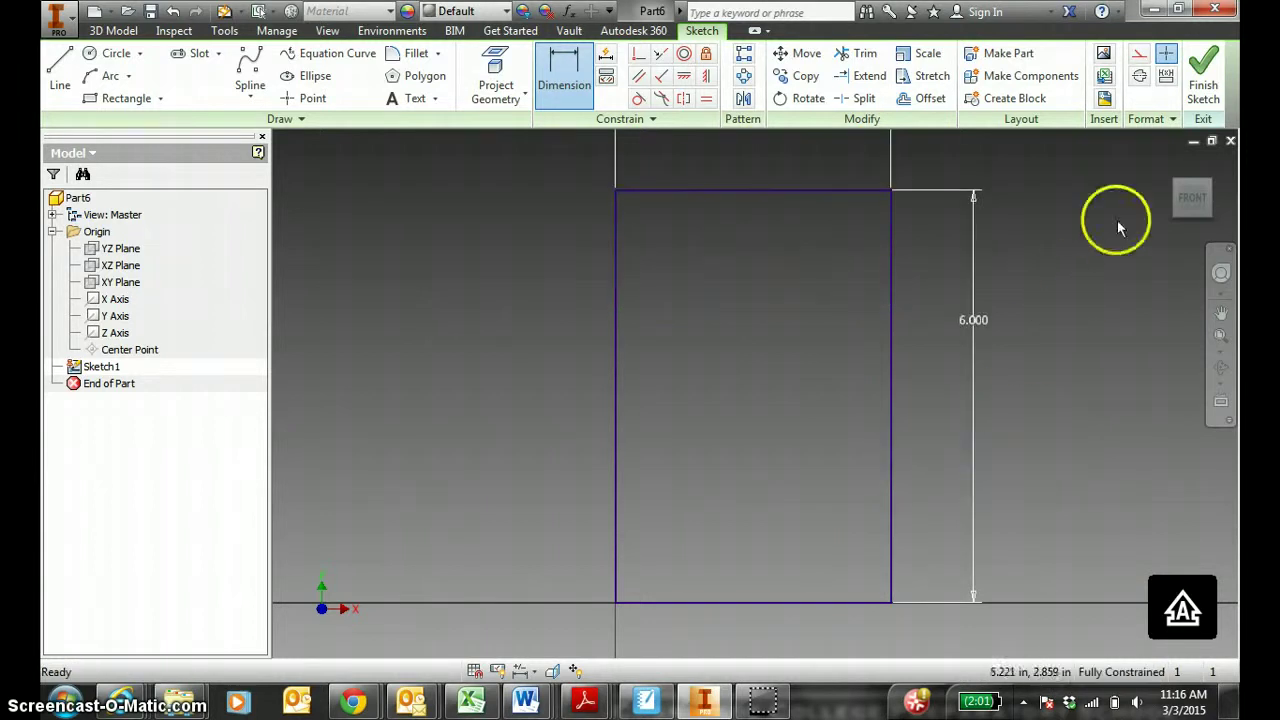
Finish the sketch, return to the home view, and nudge the 4.000 dimension.
left_click(1190, 200)
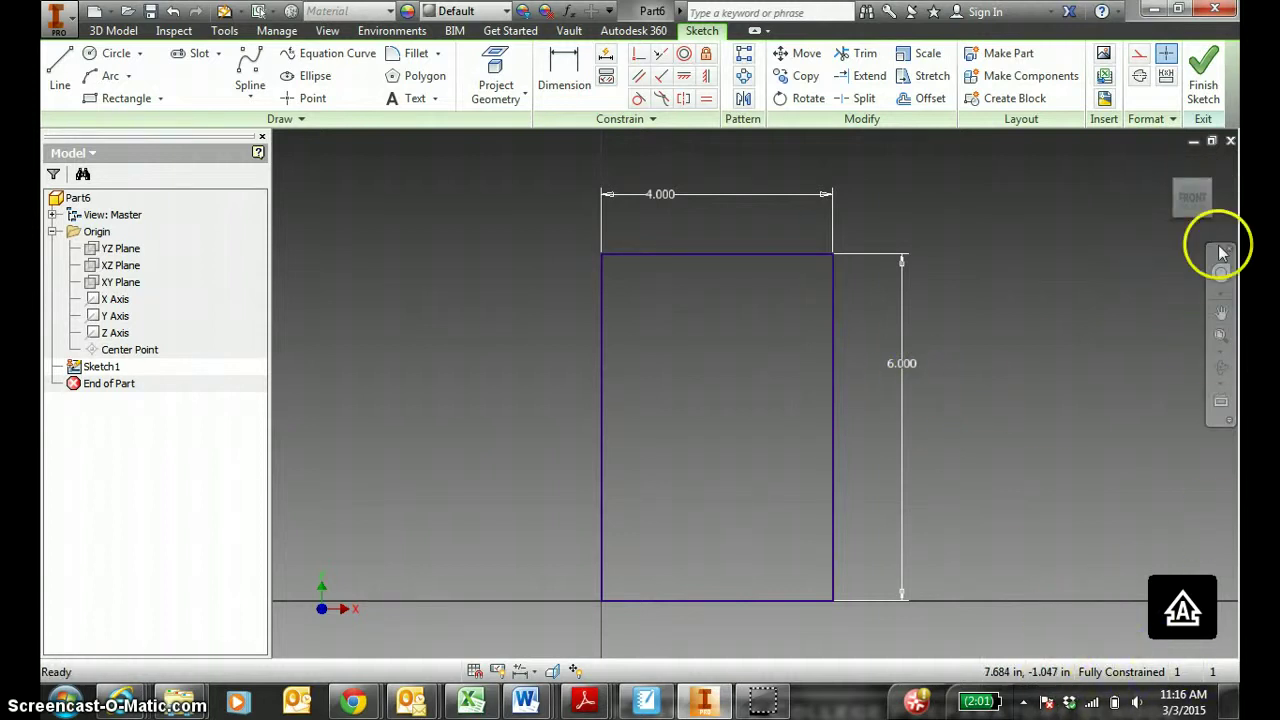
left_click(1203, 70)
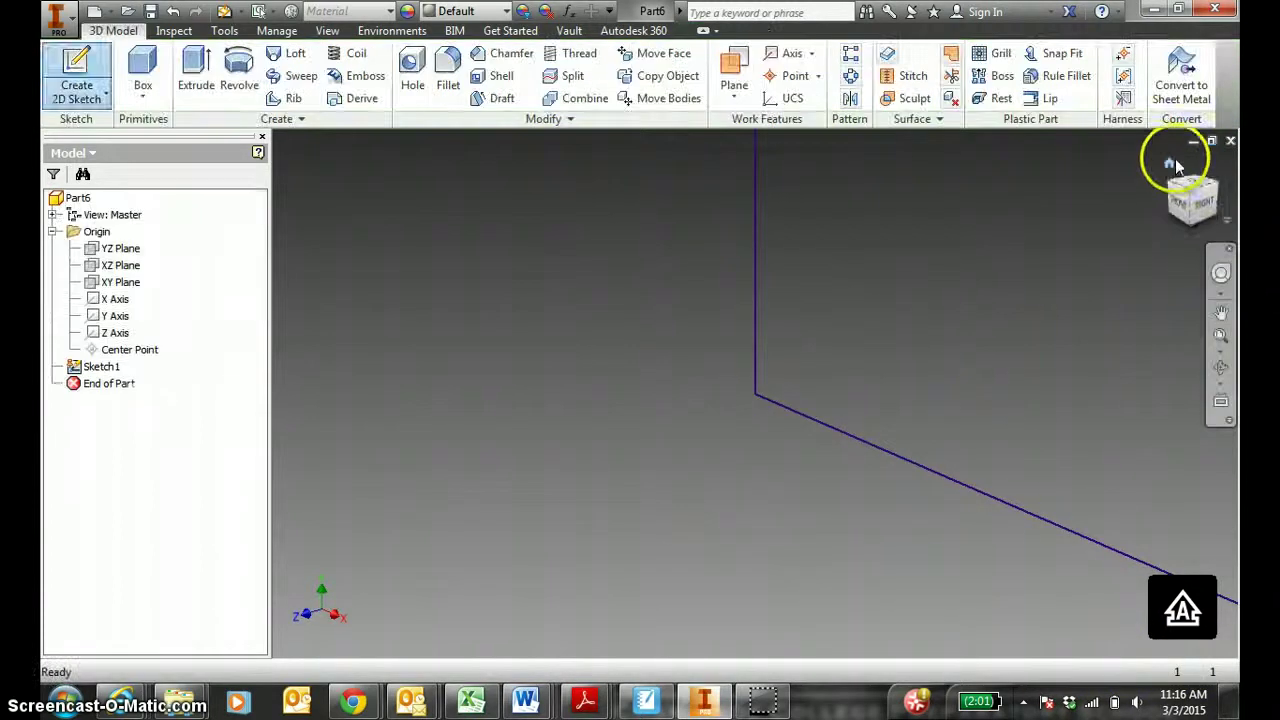
left_click(1170, 163)
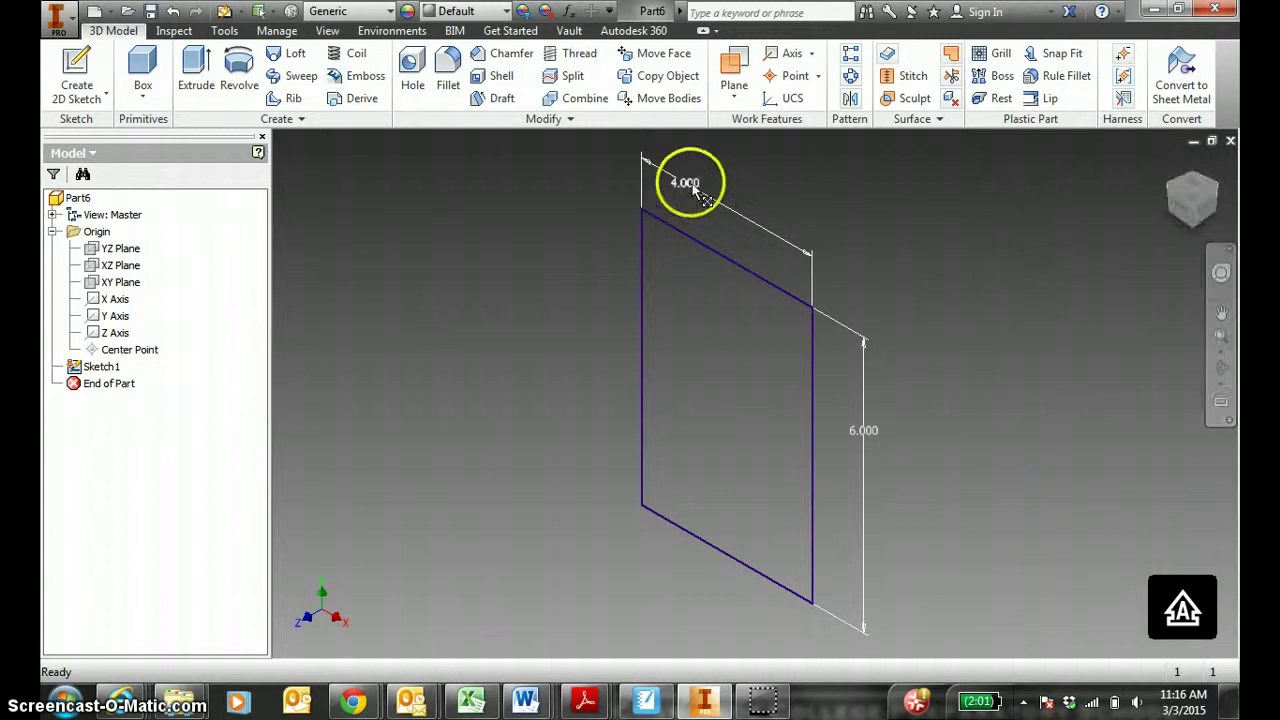
left_click_drag(711, 189, 728, 199)
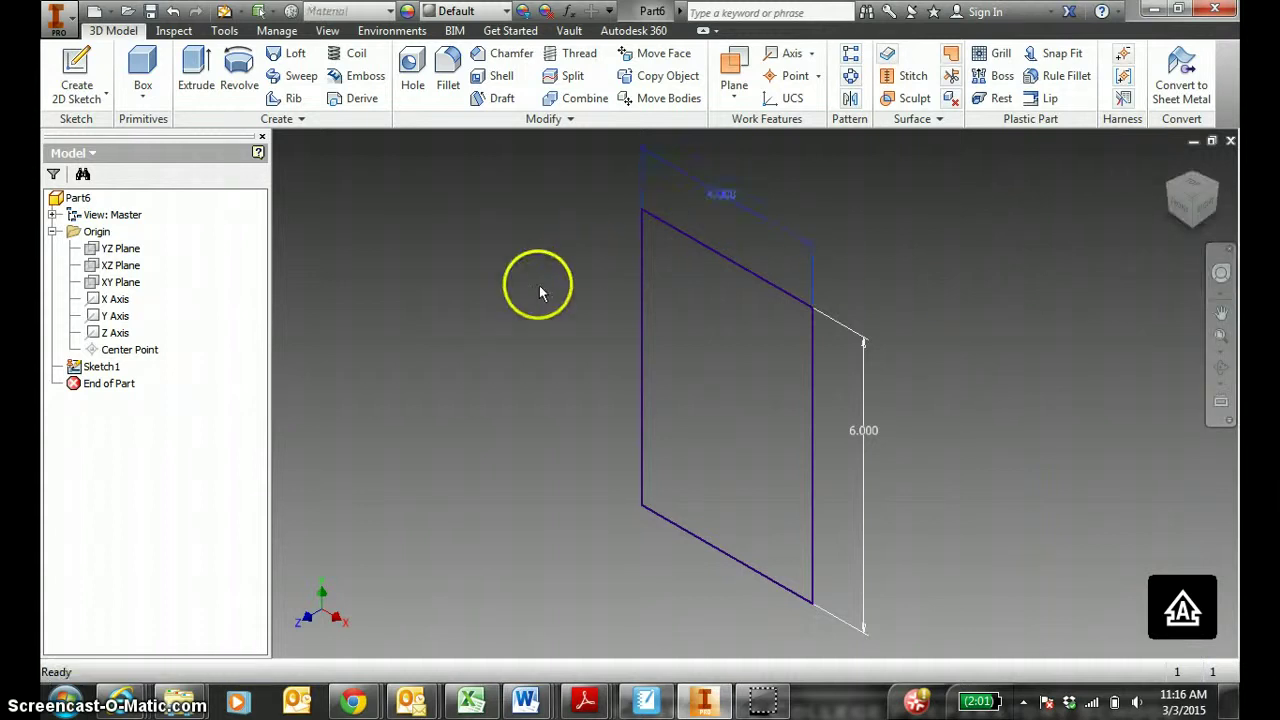
Trace the block's depth edge in blue and write 3 after Z= on the sketch.
left_click(645, 700)
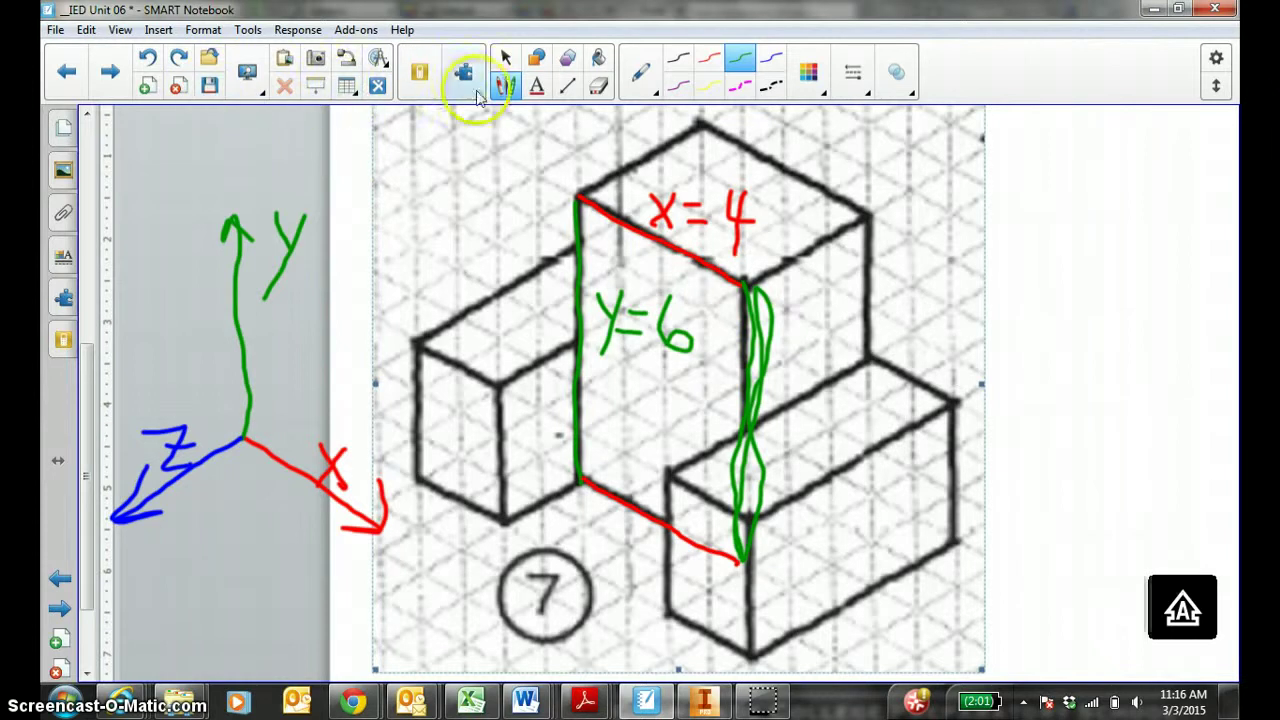
left_click(771, 57)
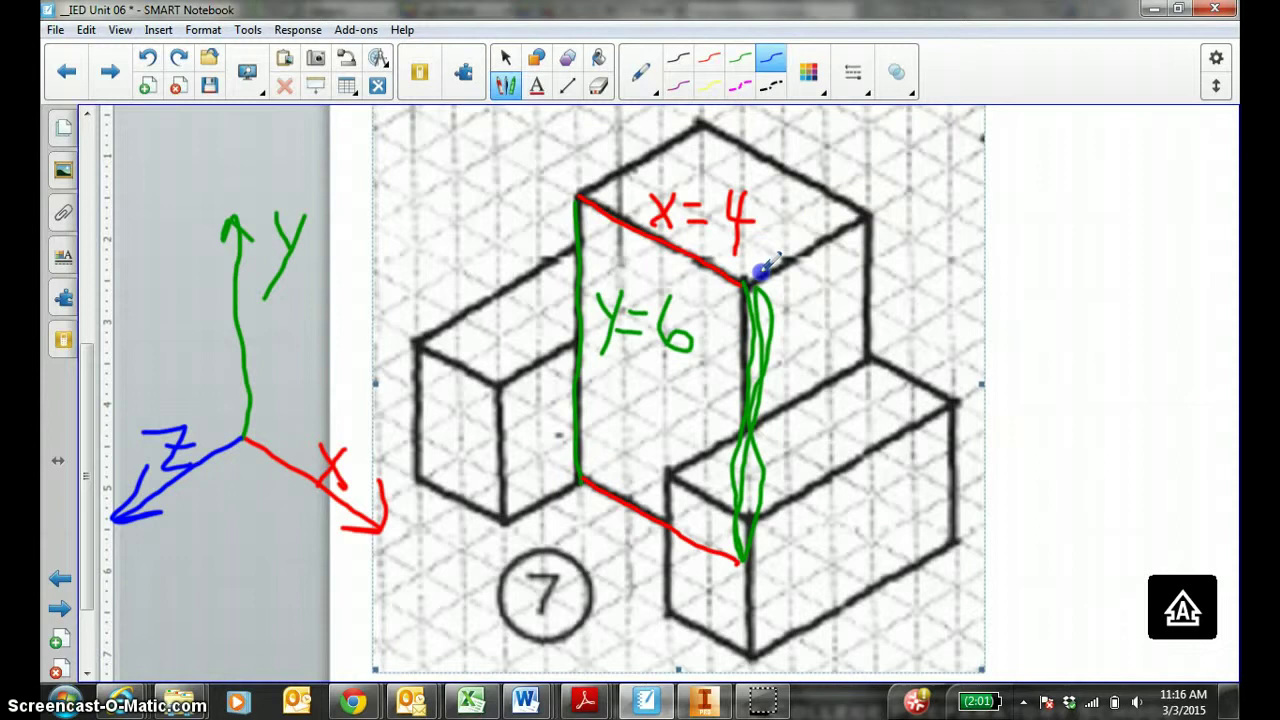
left_click_drag(808, 248, 870, 213)
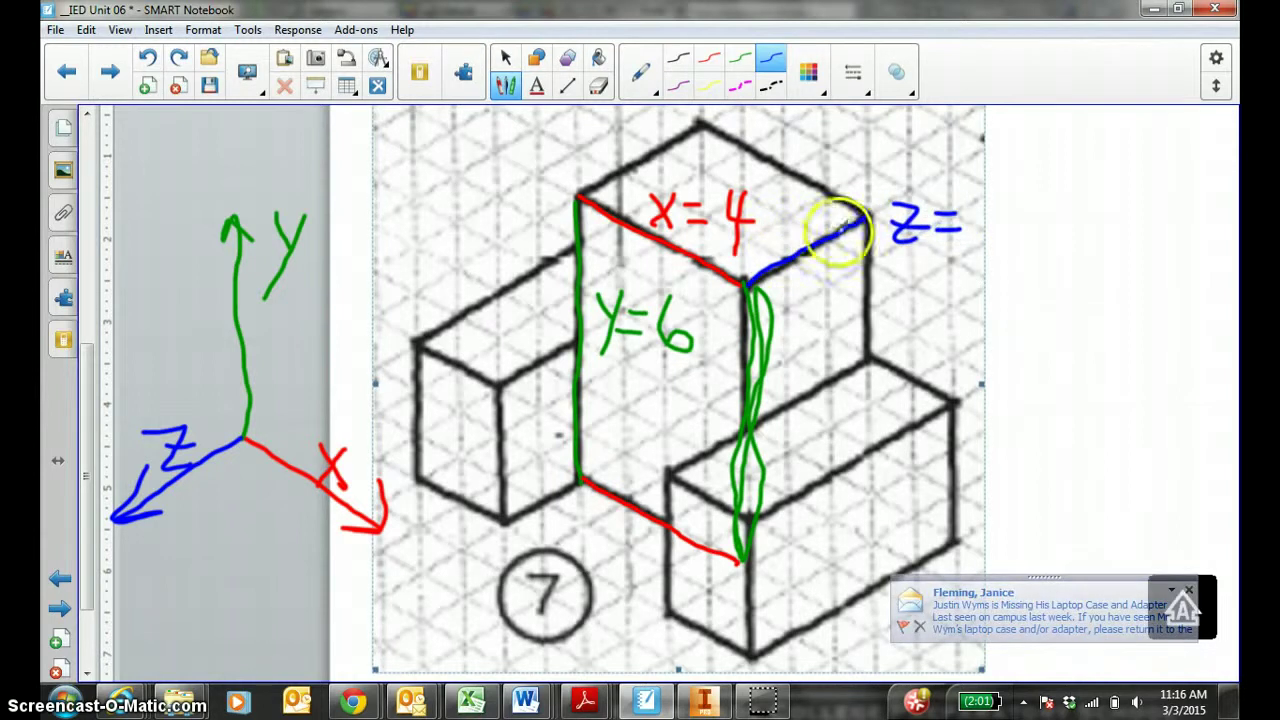
mouse_move(964, 204)
left_mouse_down()
mouse_move(984, 220)
mouse_move(977, 251)
mouse_move(956, 262)
left_mouse_up()
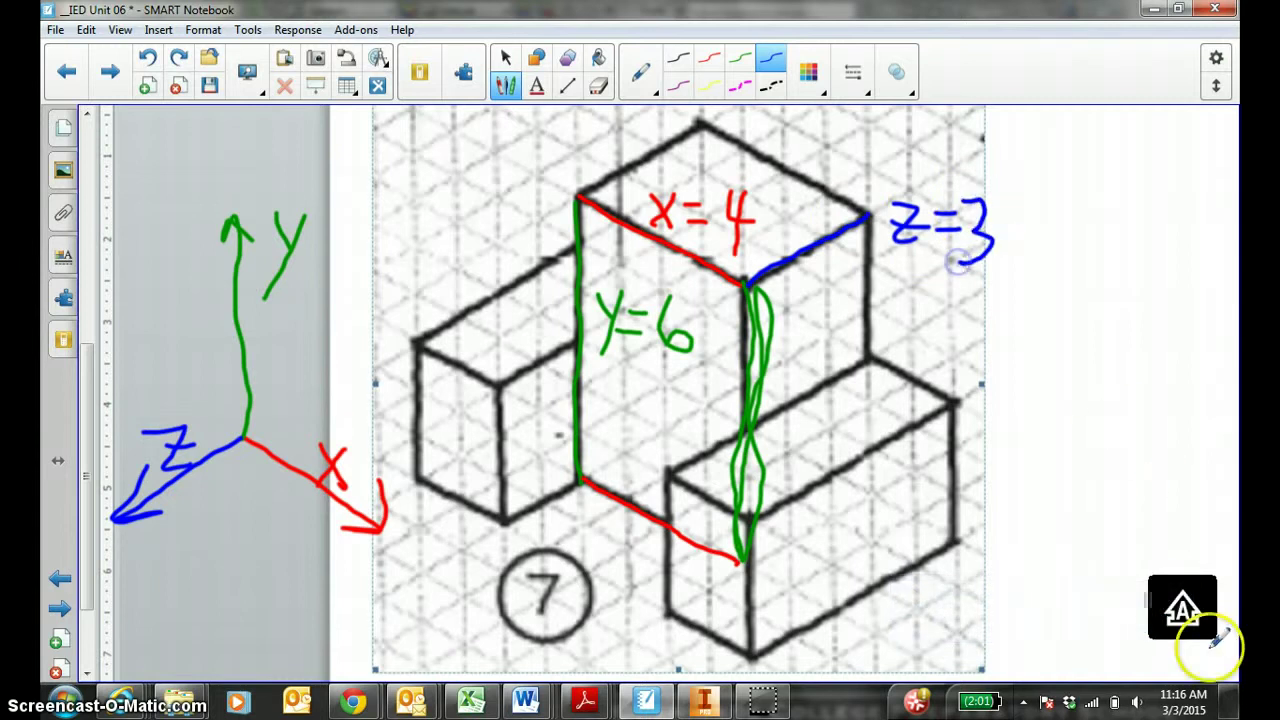
Extrude the 4 × 6 rectangle 3 deep into a solid block.
left_click(703, 703)
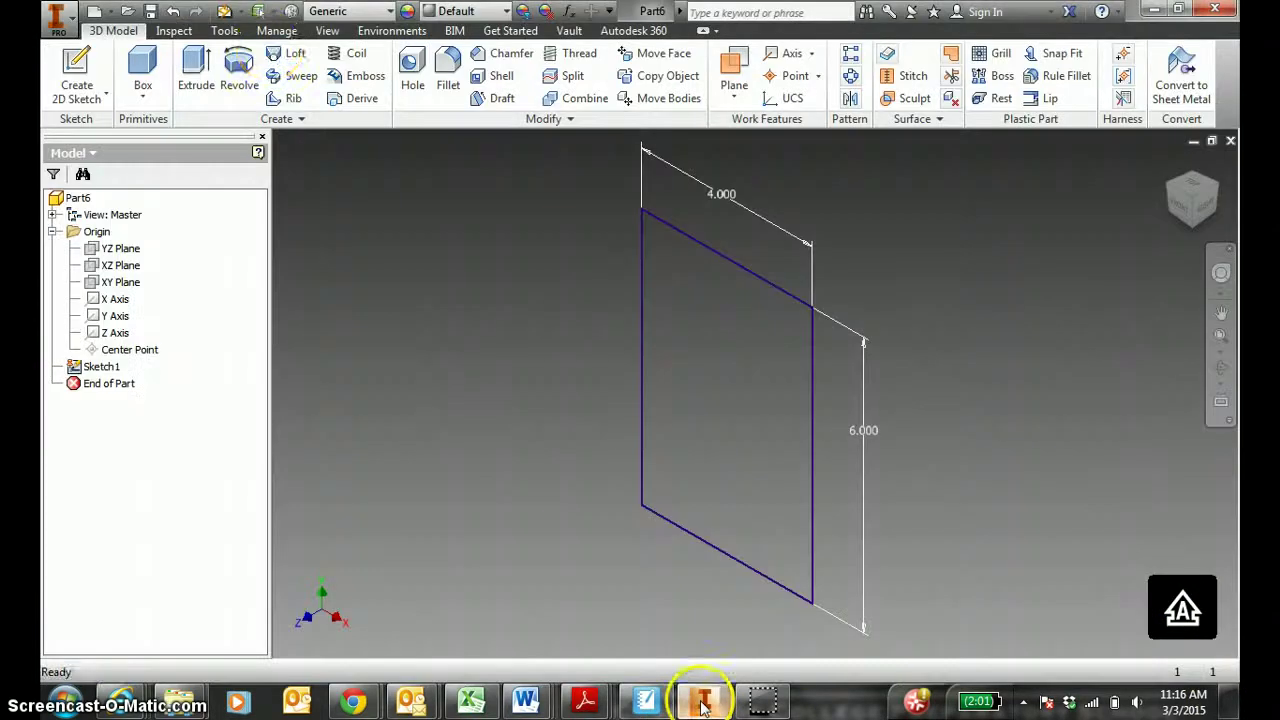
left_click(196, 76)
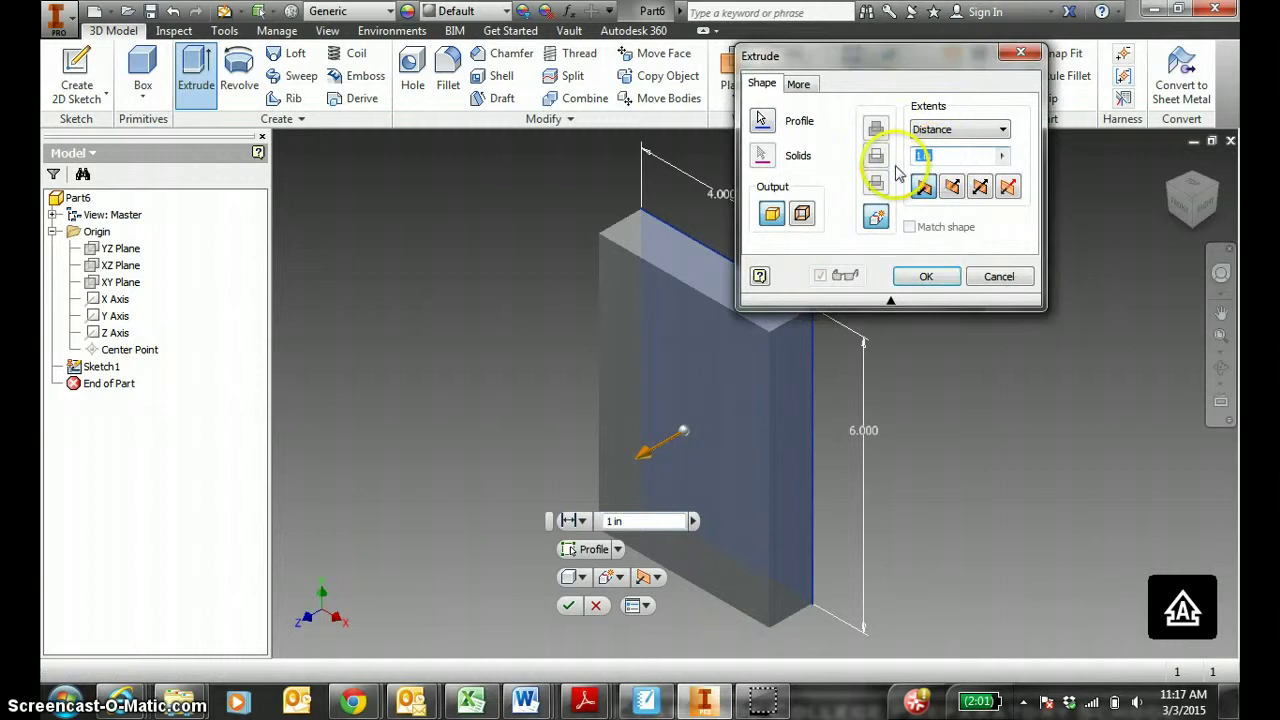
type("3")
left_click(926, 276)
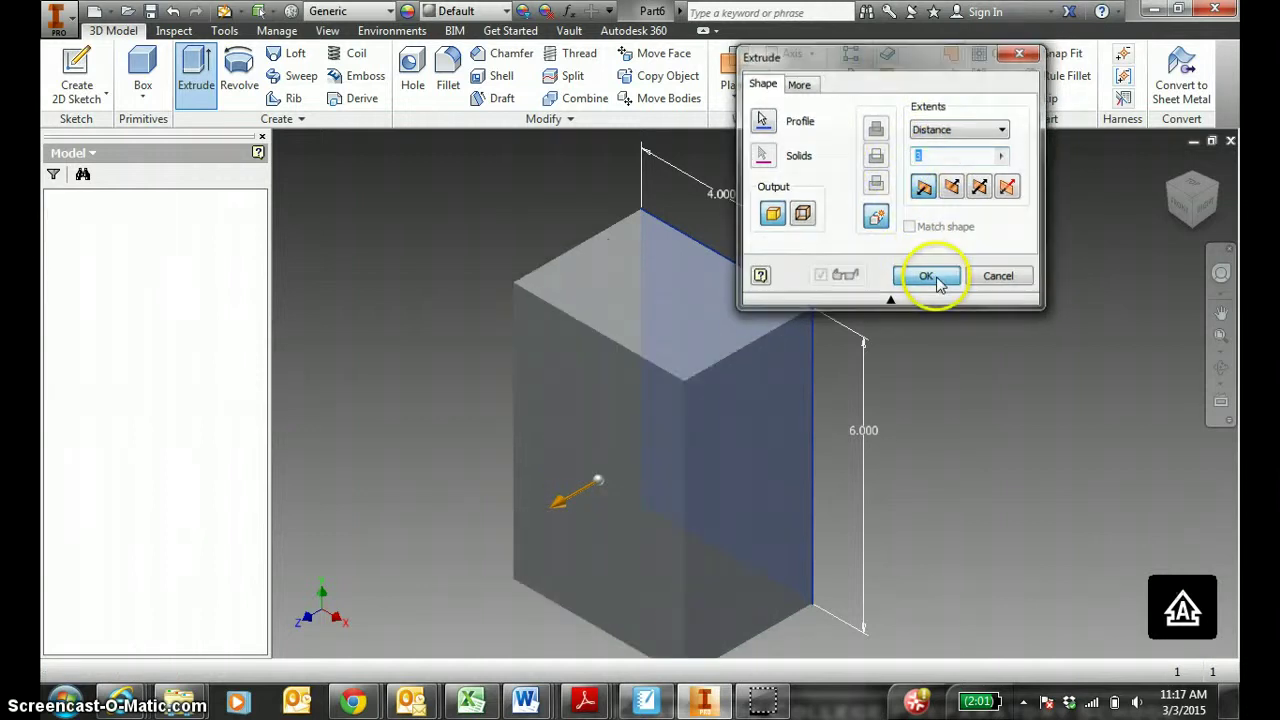
left_click(1168, 162)
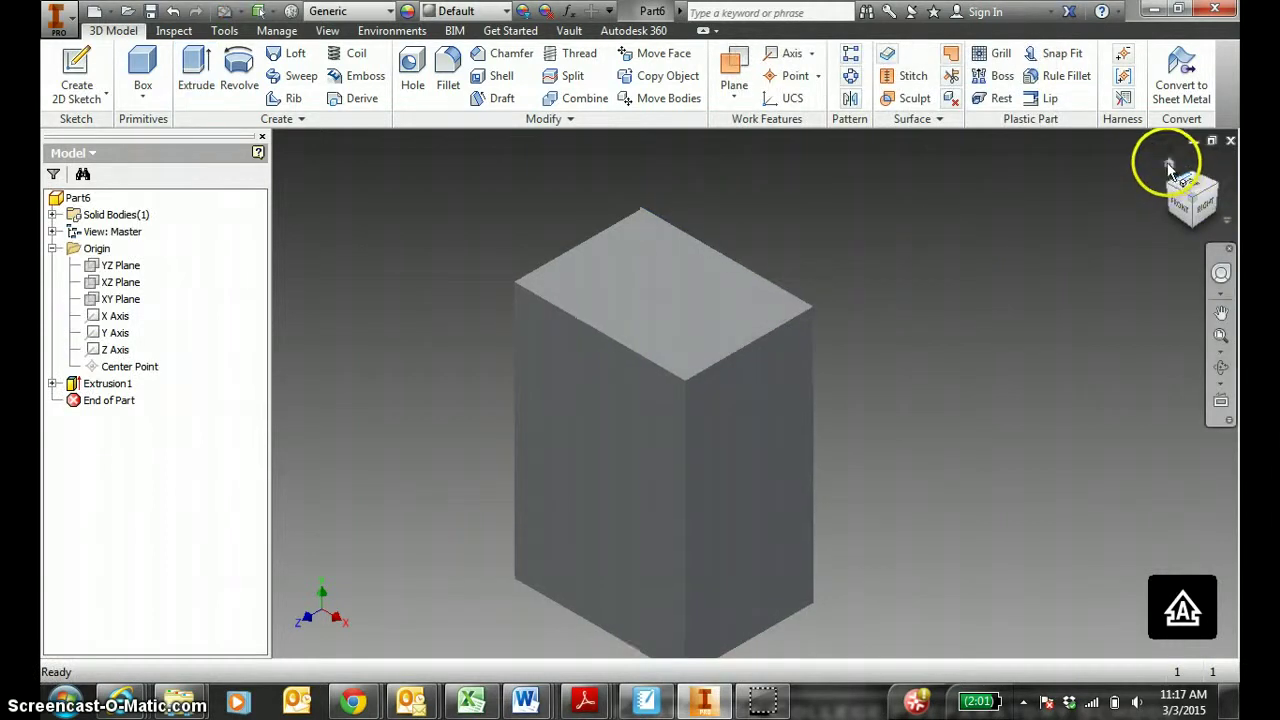
Set the block's appearance to Light Red.
left_click(461, 14)
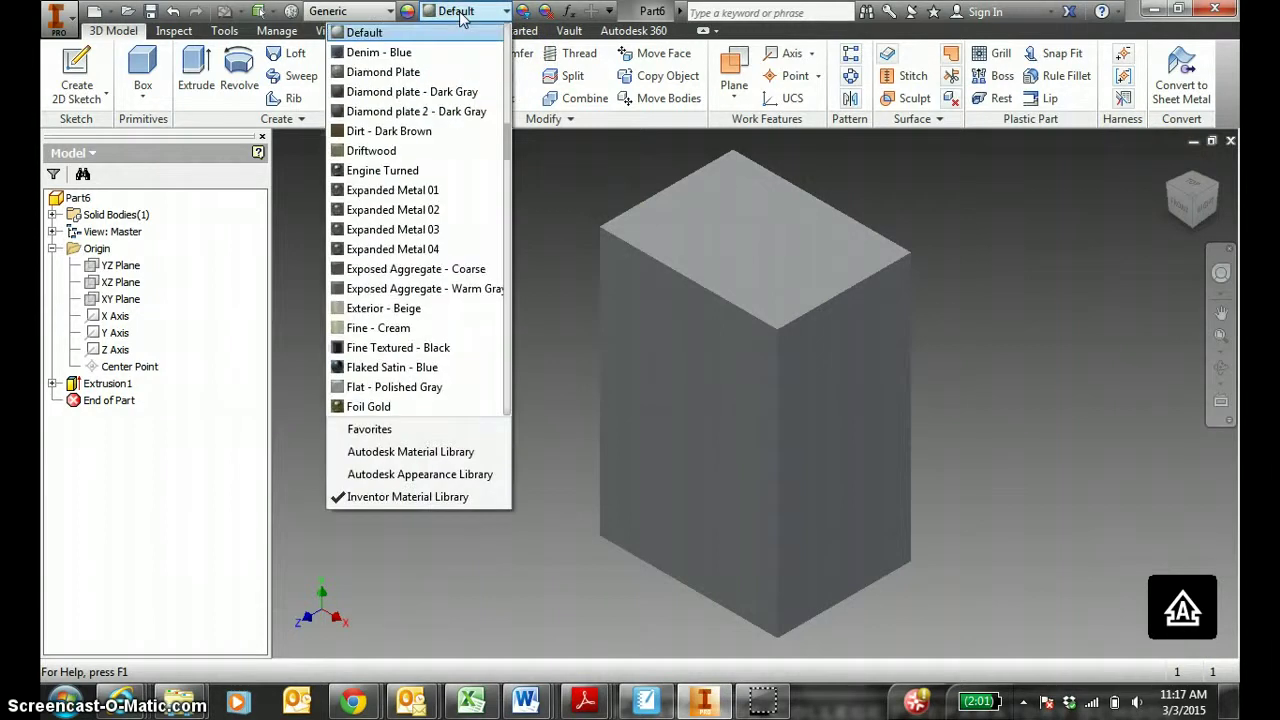
type("pt")
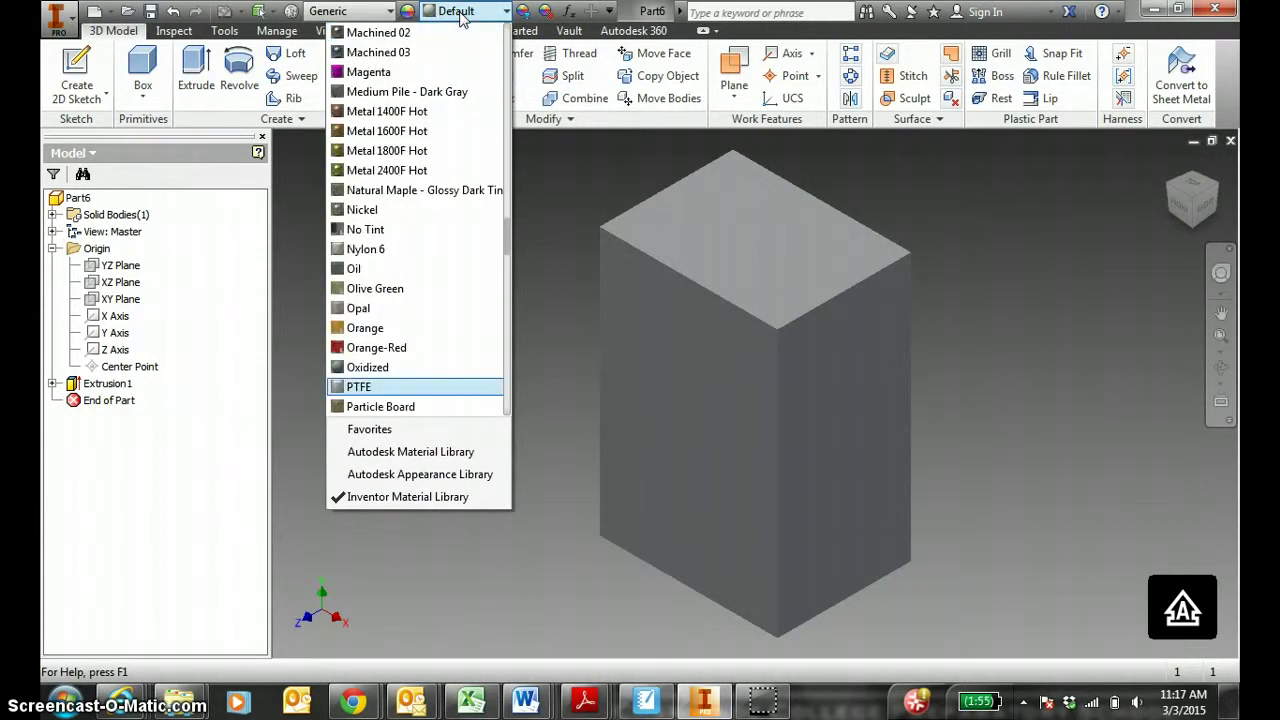
type("i")
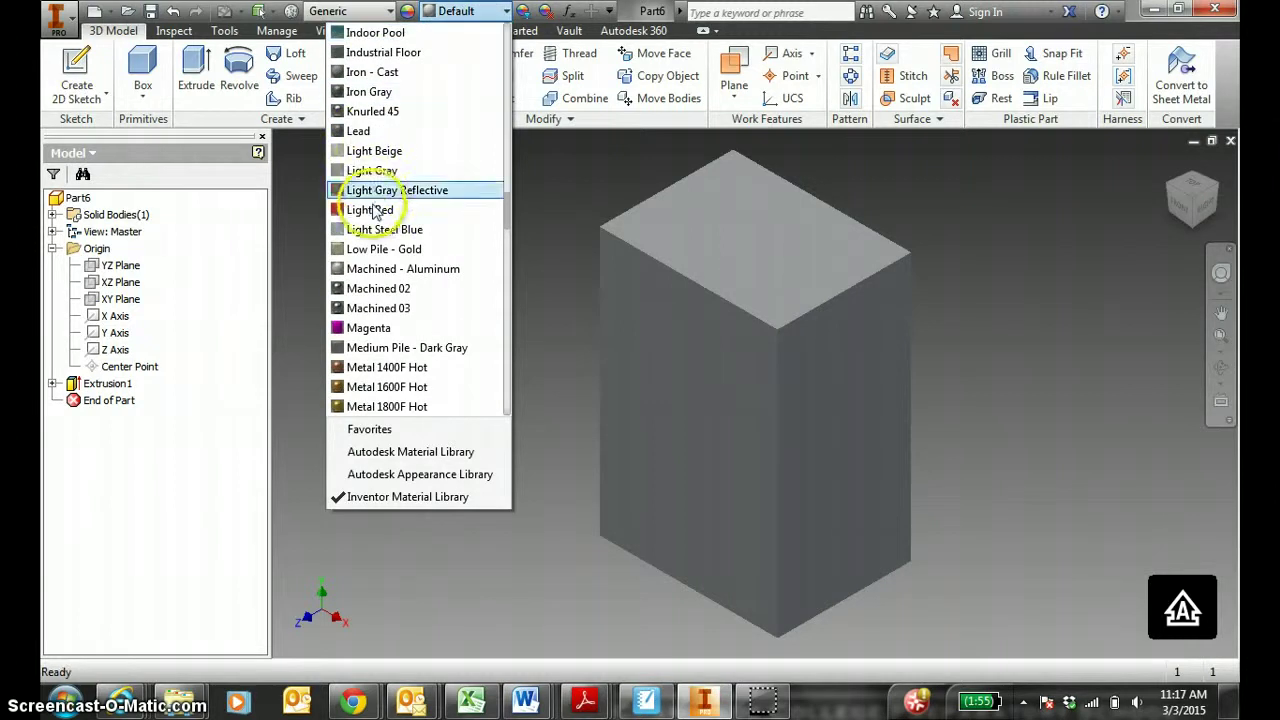
left_click(372, 208)
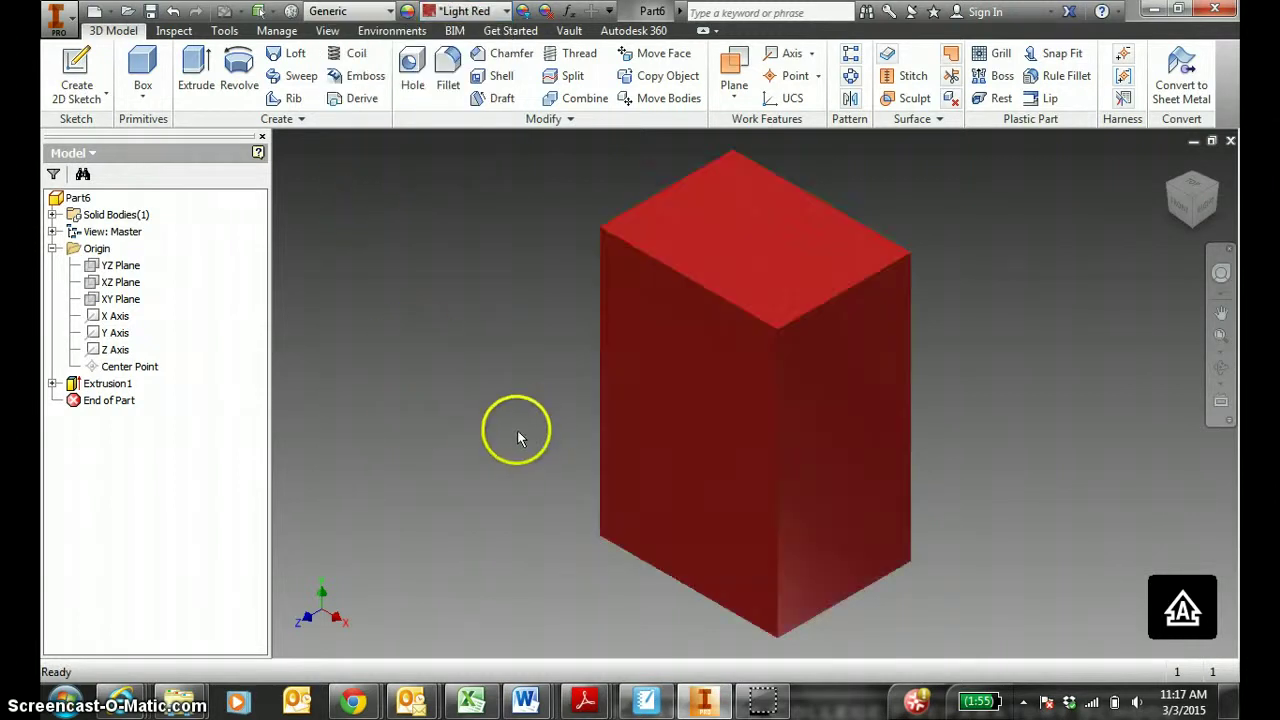
In the Save dialog, create a BLOCKS MARCH 2015 folder inside GTT - 2014-2014 - FS.
left_click(150, 14)
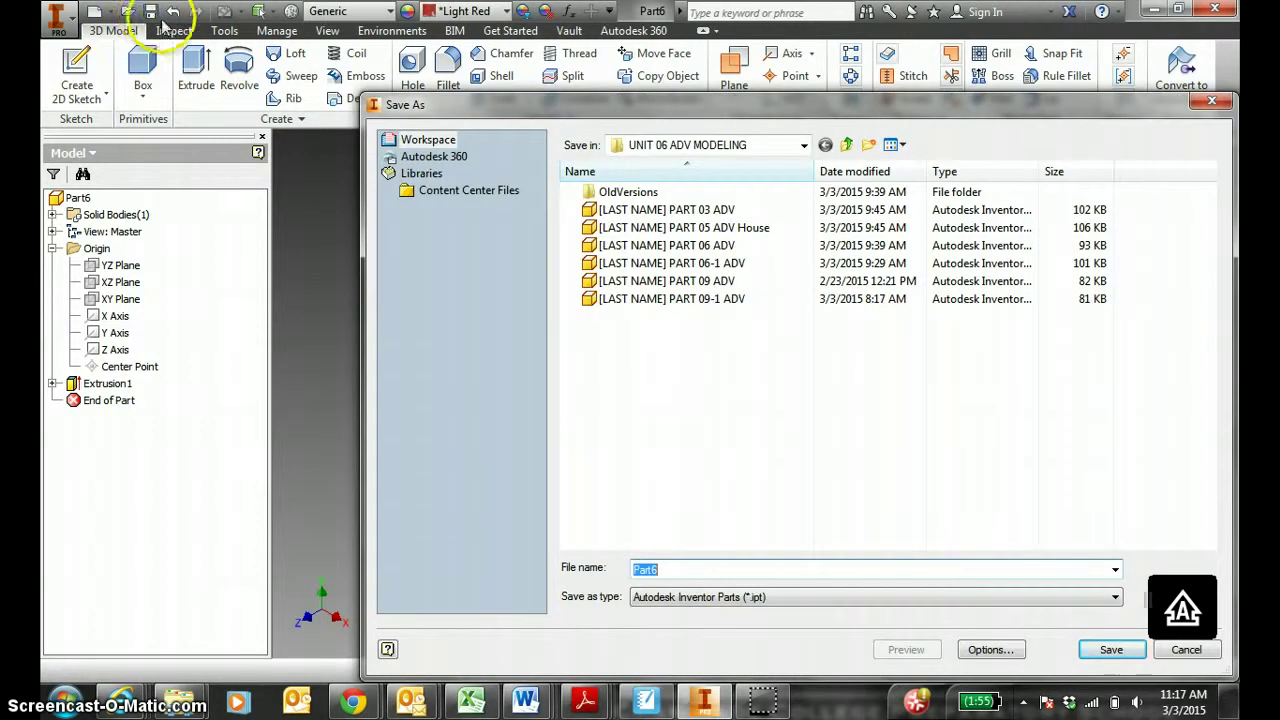
left_click(805, 147)
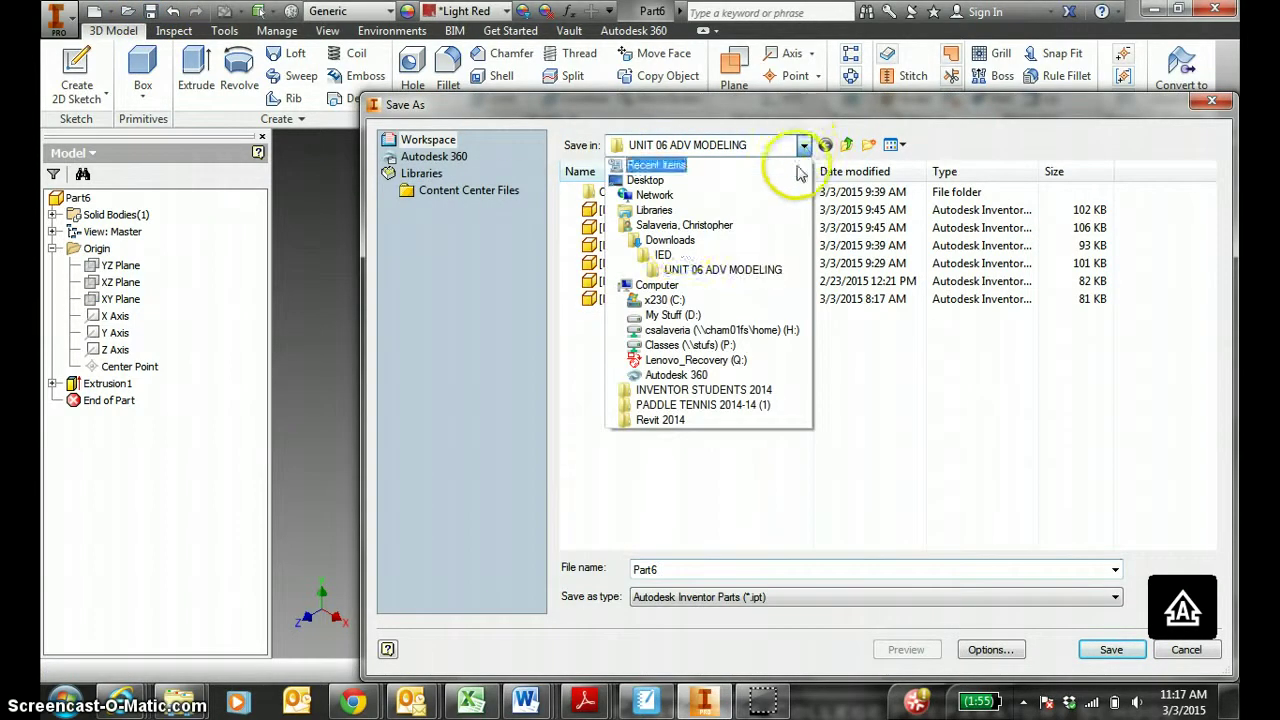
left_click(655, 243)
double_click(716, 334)
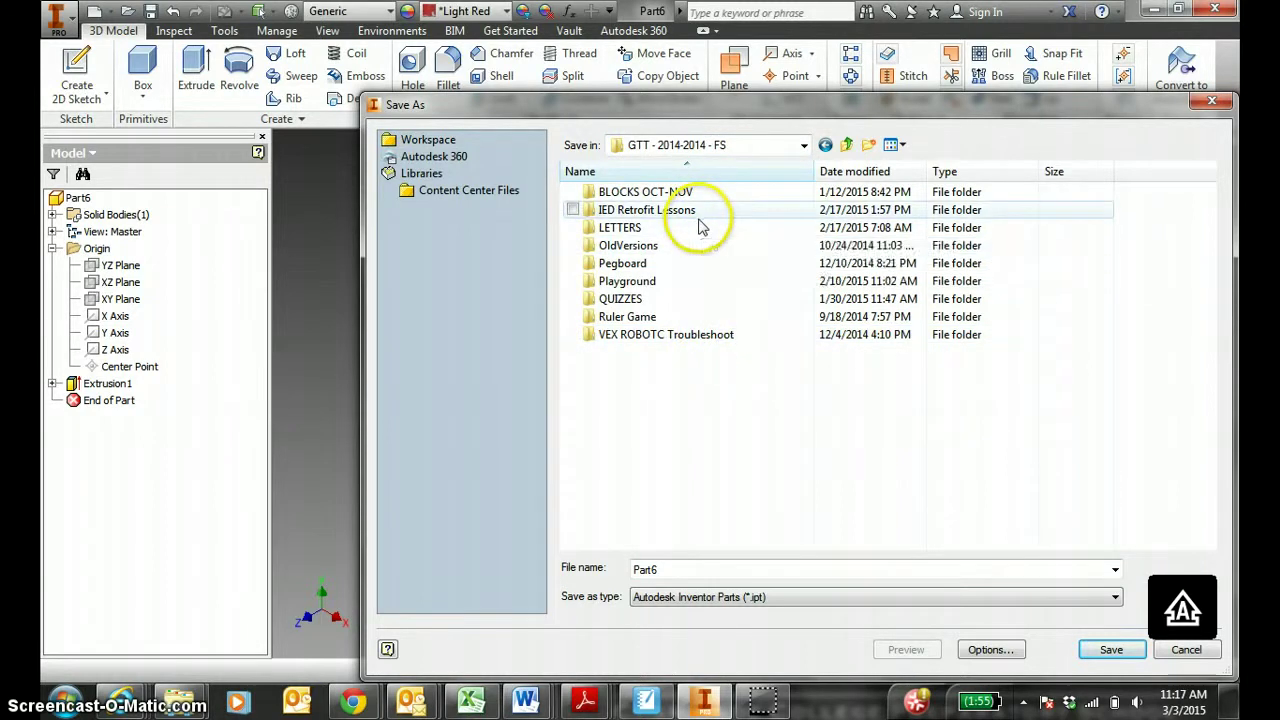
right_click(637, 416)
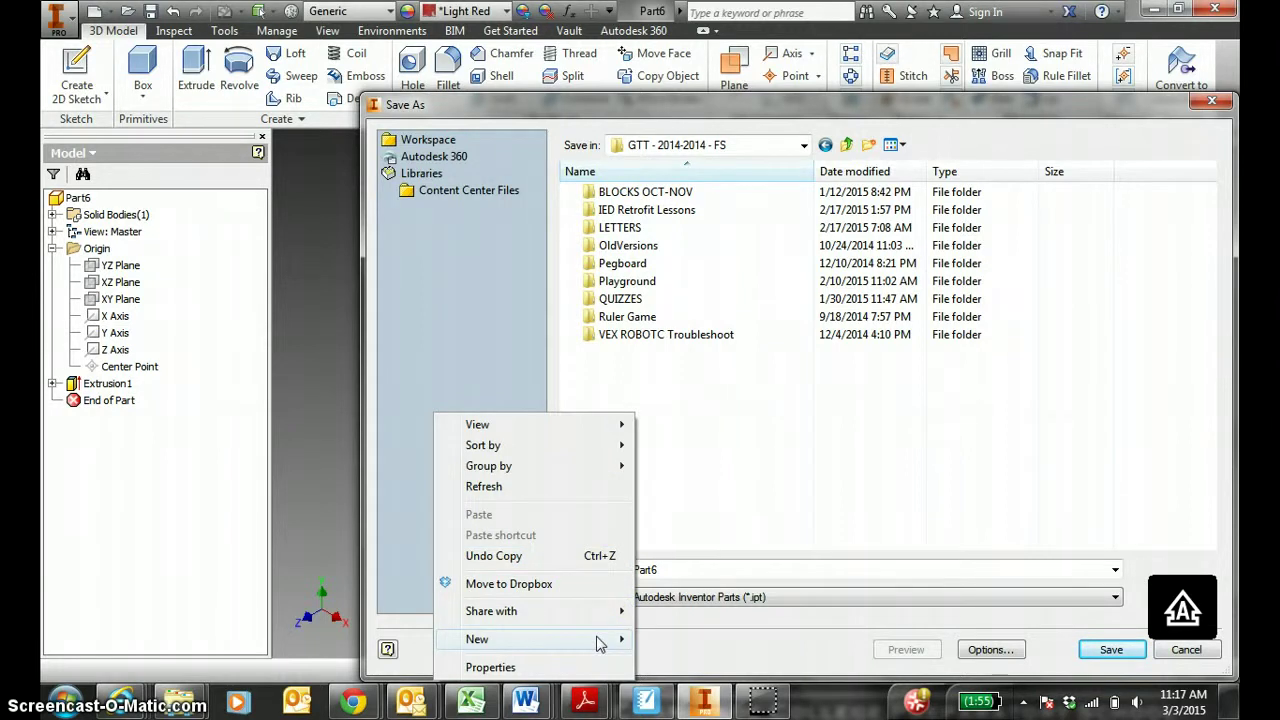
mouse_move(600, 643)
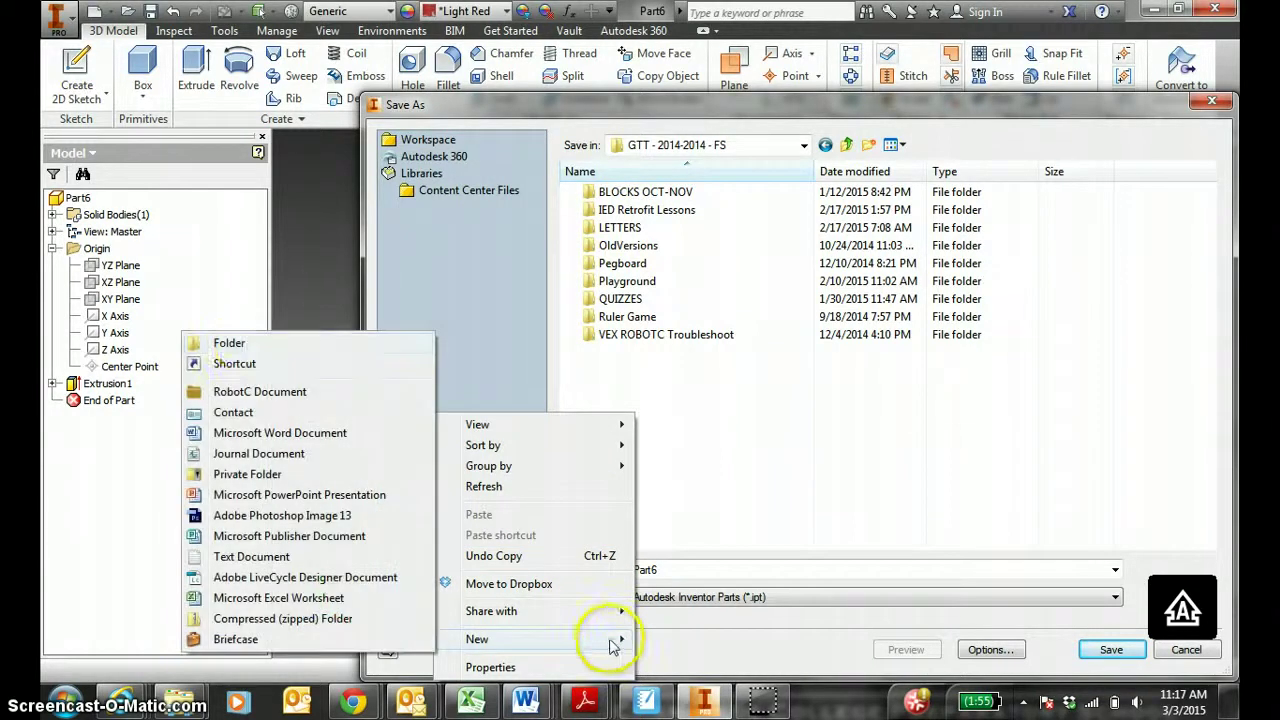
left_click(251, 343)
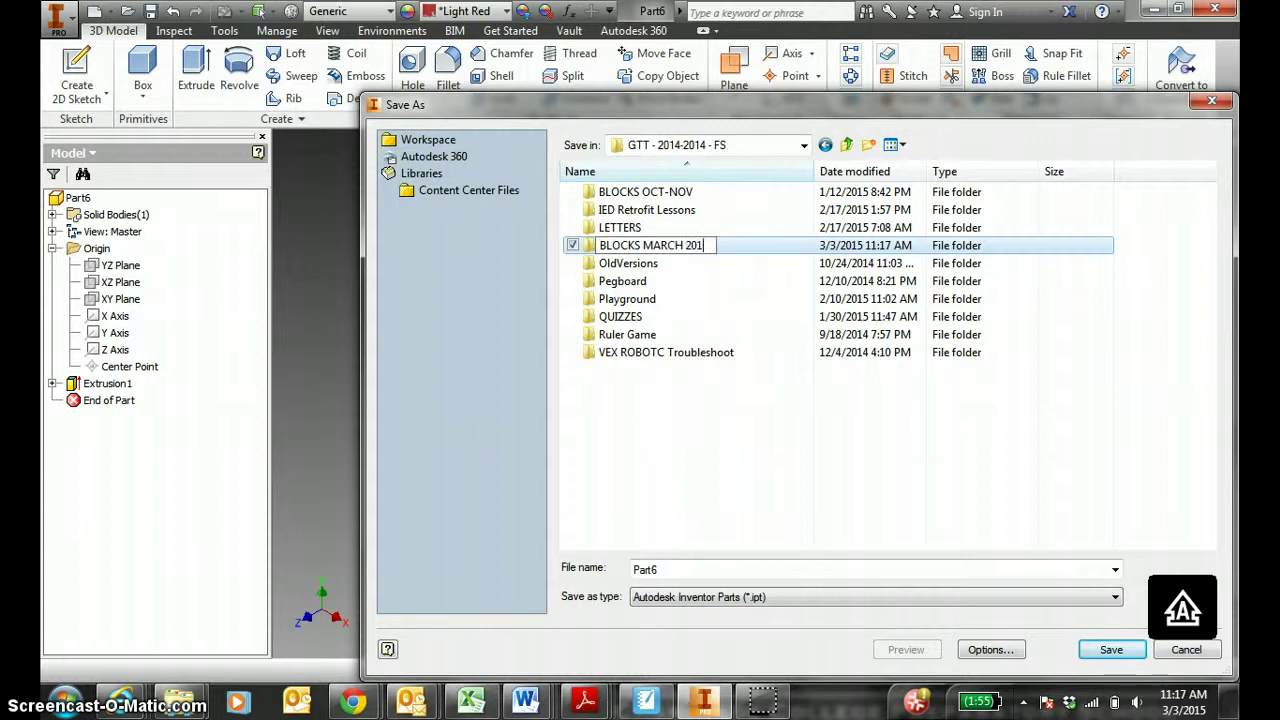
key("Return")
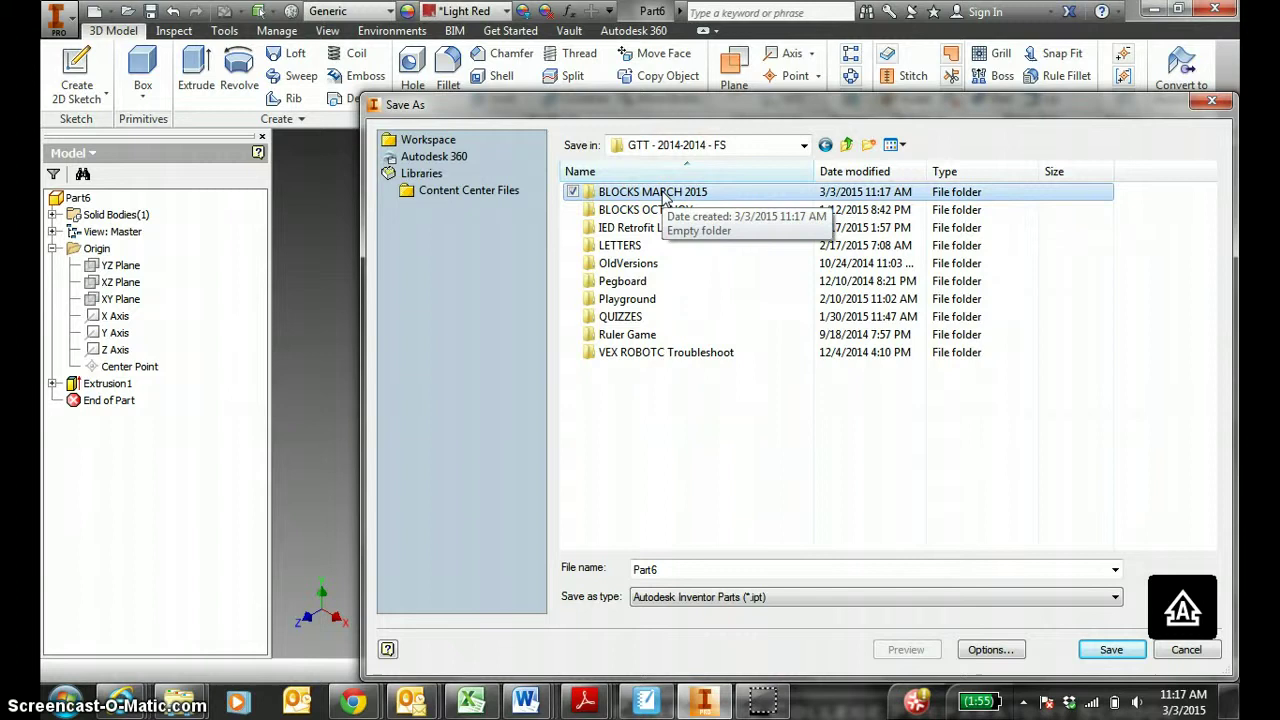
Save the part as BLOCK 07 in BLOCKS MARCH 2015, confirming the project warning.
left_click(601, 194)
double_click(607, 194)
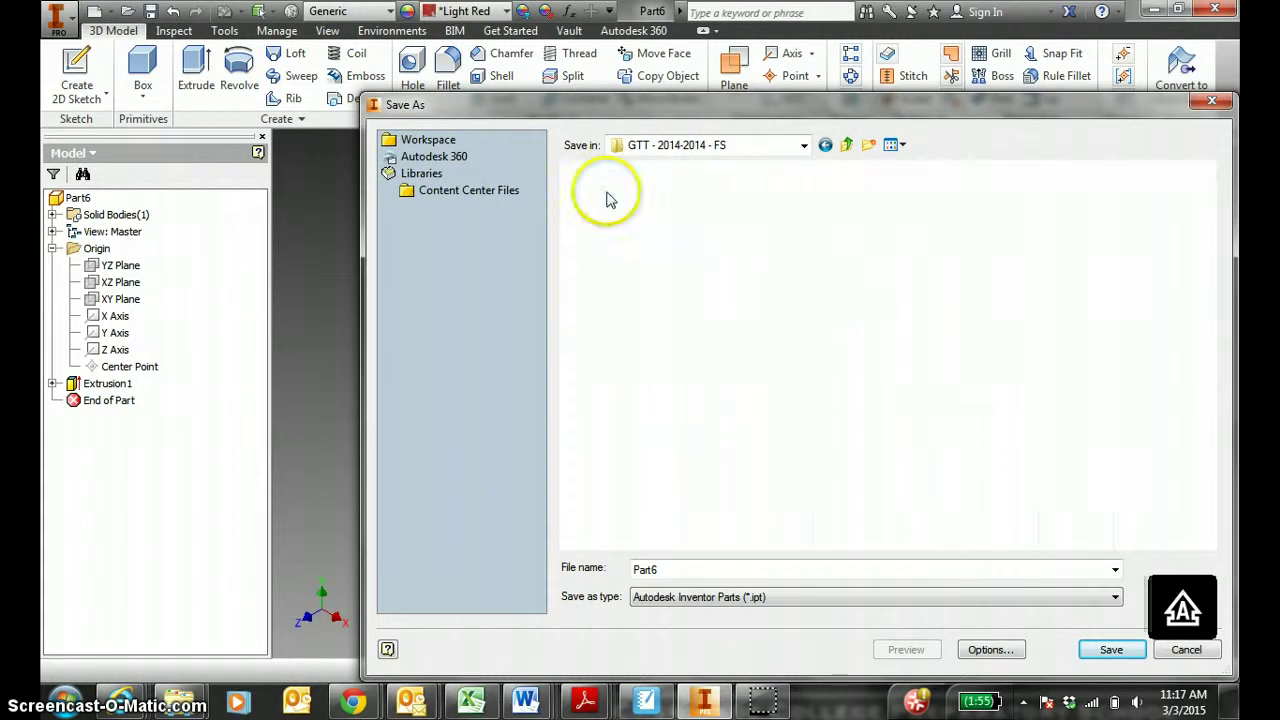
left_click(685, 568)
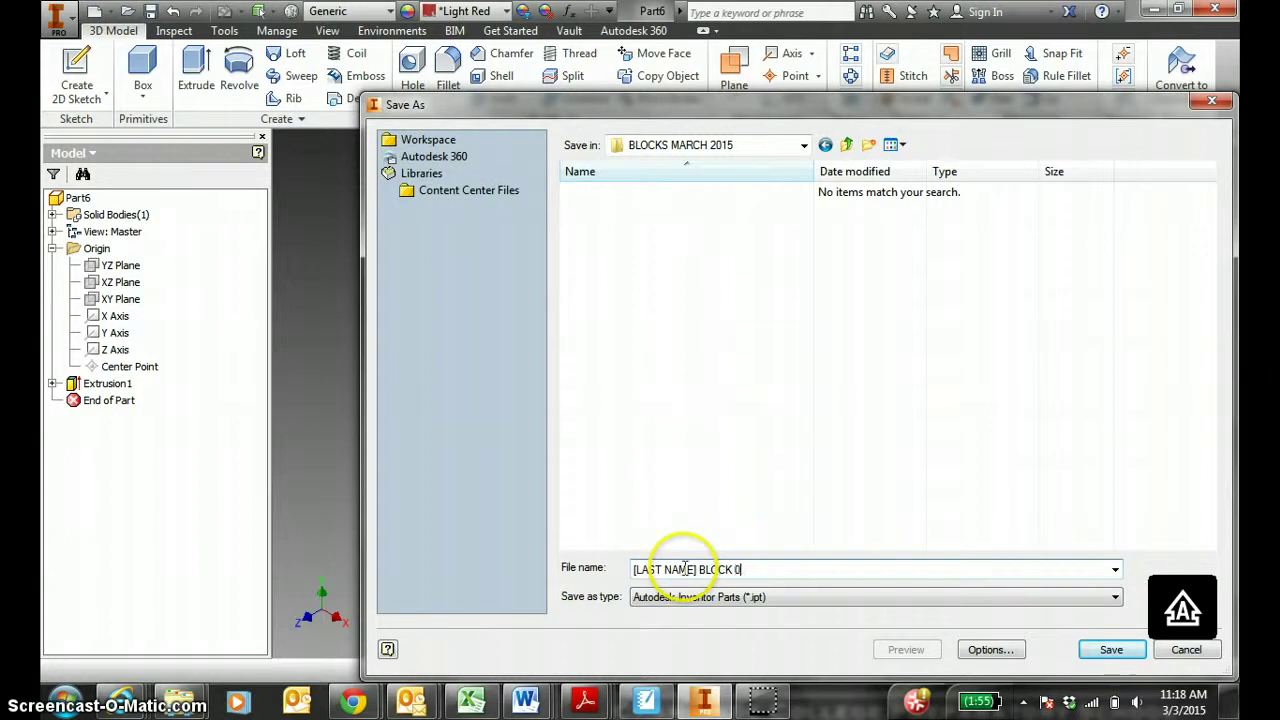
left_click(1106, 651)
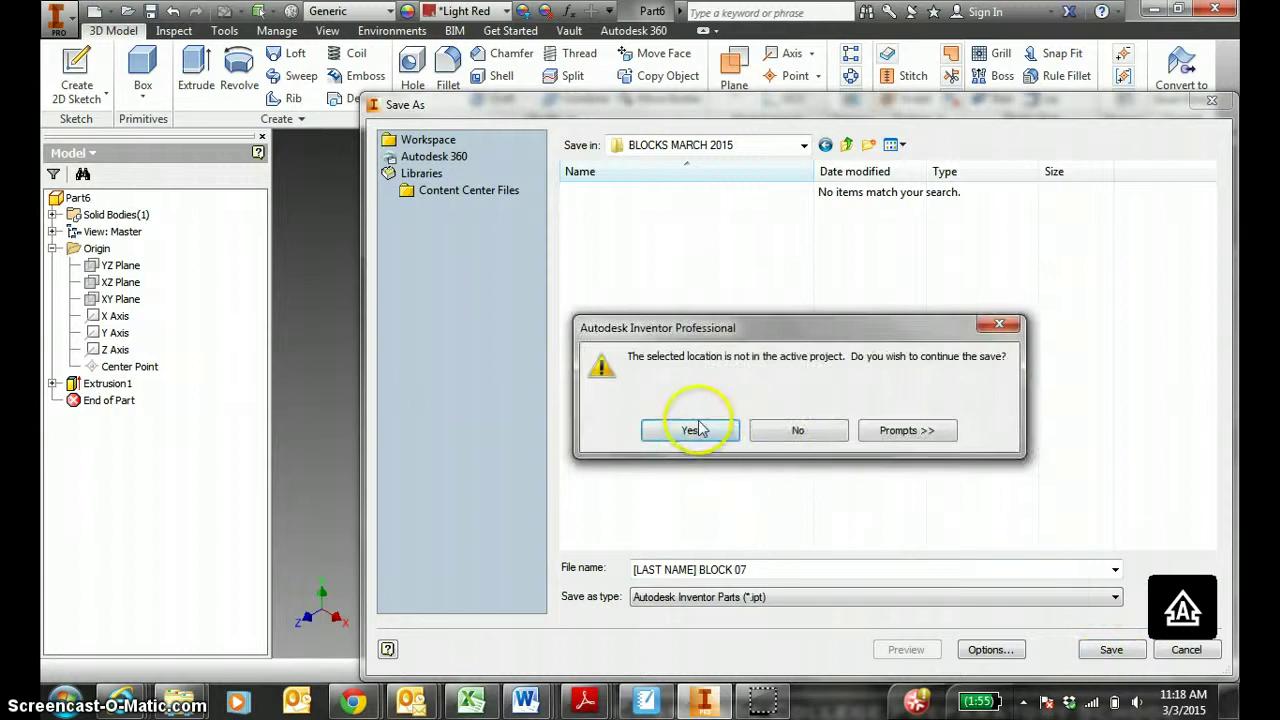
left_click(697, 430)
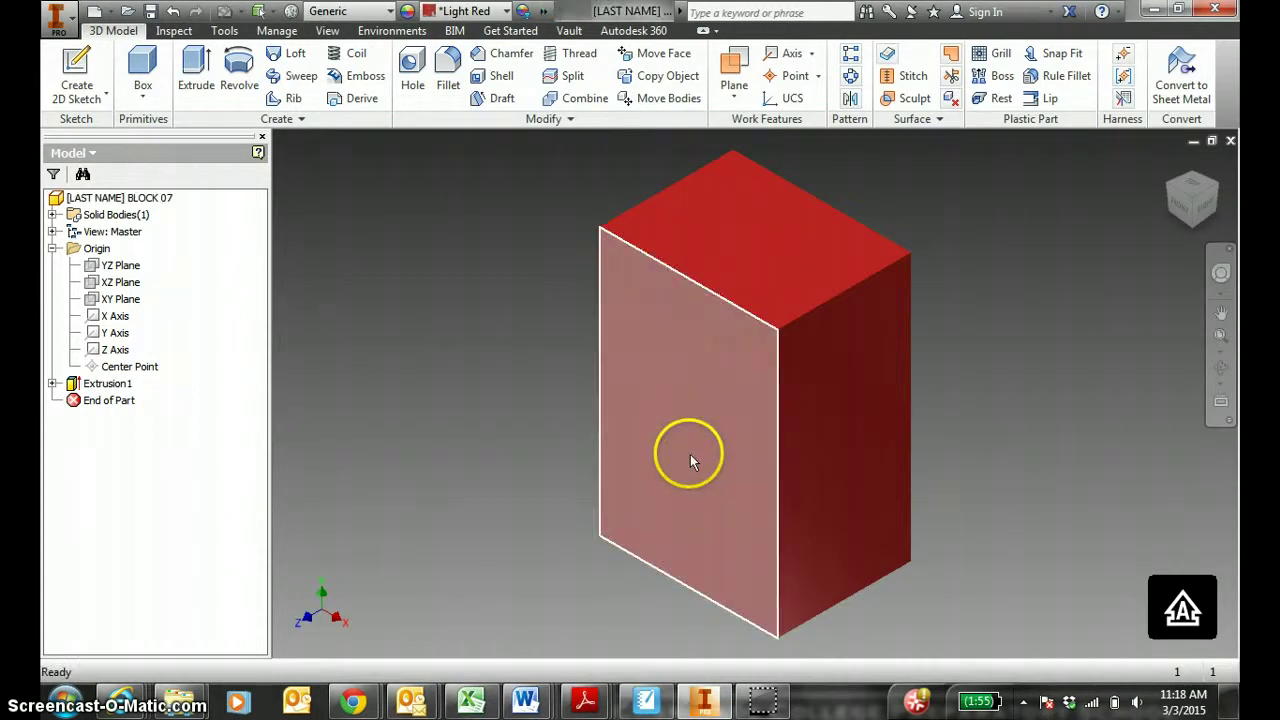
In SMART Notebook, erase the old tall-block markings and trace the lower block's vertical edges green.
left_click(646, 700)
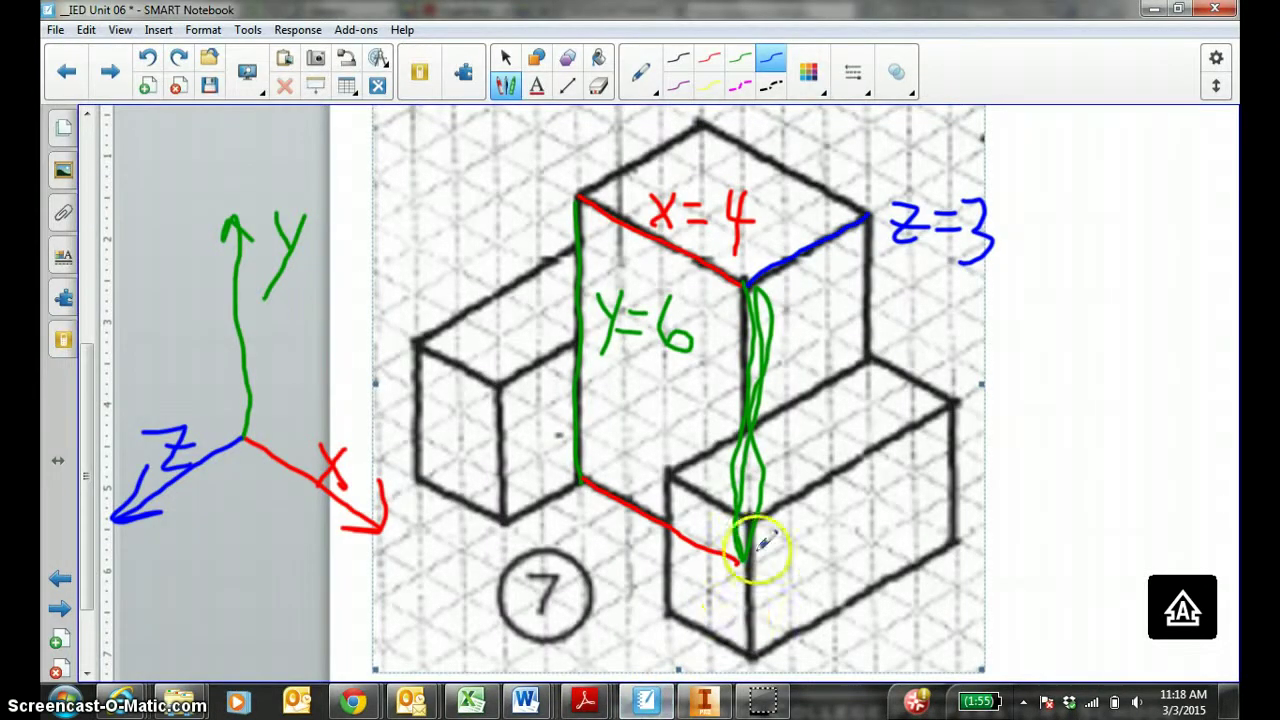
left_click(598, 88)
mouse_move(751, 285)
left_mouse_down()
mouse_move(735, 564)
mouse_move(630, 494)
mouse_move(575, 478)
mouse_move(563, 357)
mouse_move(627, 205)
mouse_move(669, 350)
mouse_move(581, 327)
mouse_move(940, 276)
mouse_move(801, 232)
mouse_move(733, 240)
mouse_move(735, 196)
left_mouse_up()
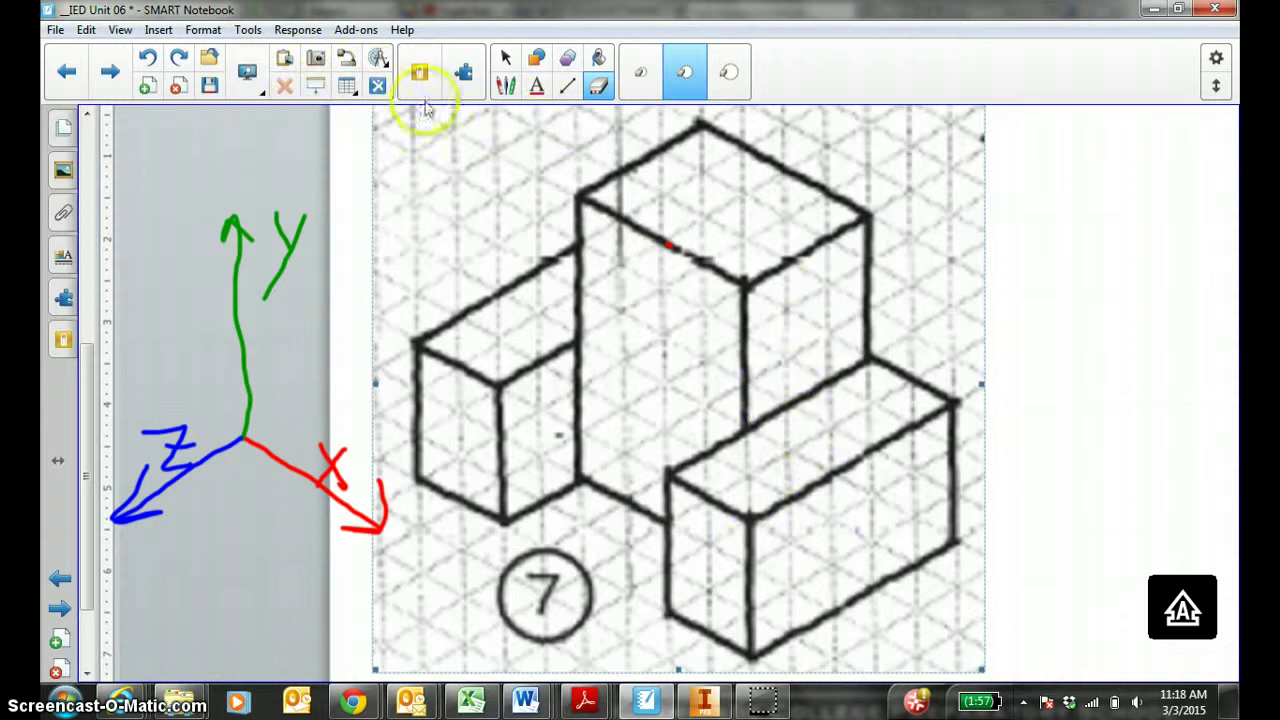
left_click(506, 86)
left_click(740, 58)
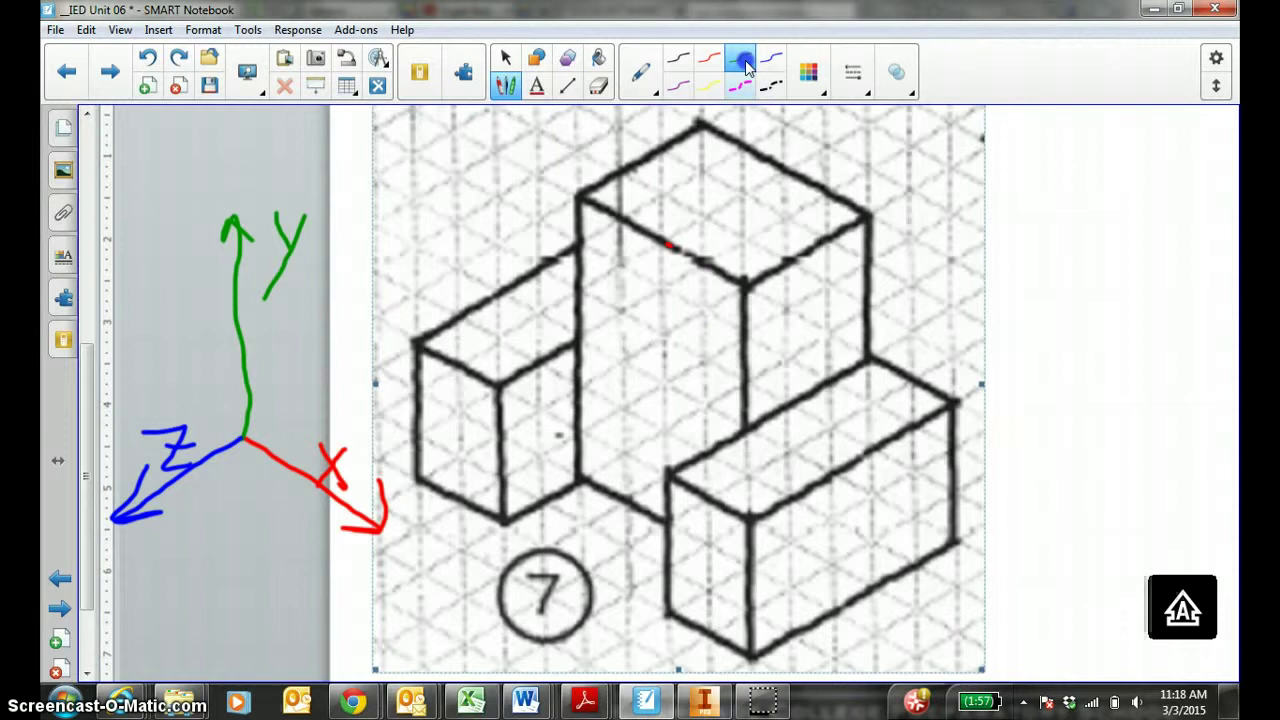
left_click(748, 520)
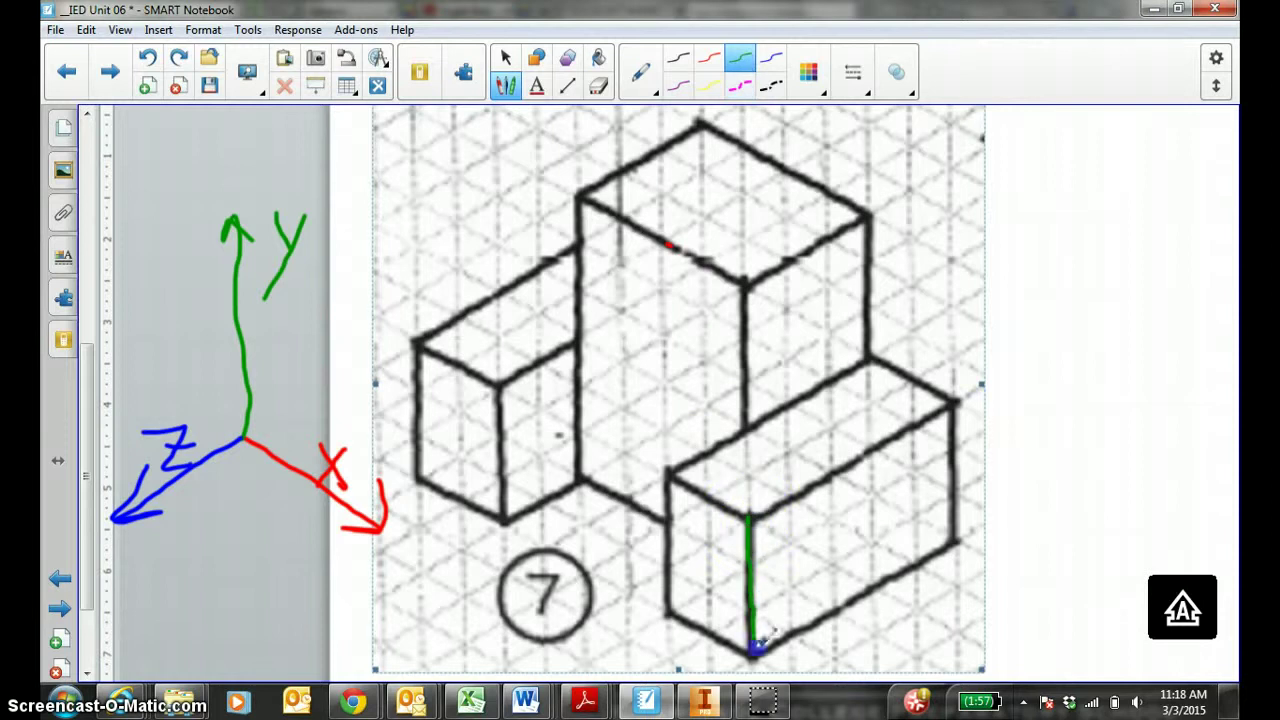
left_click(947, 418)
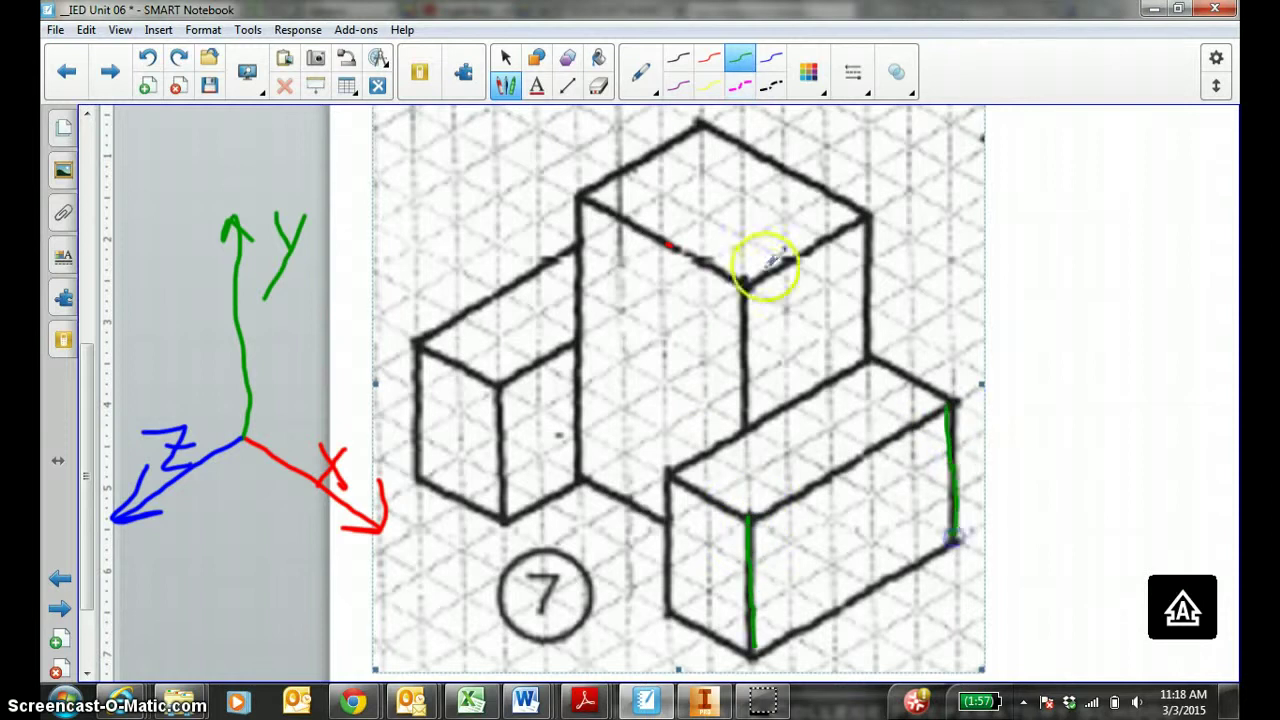
Trace the lower block's depth edges in blue and write z=5.
left_click(711, 66)
left_click(771, 58)
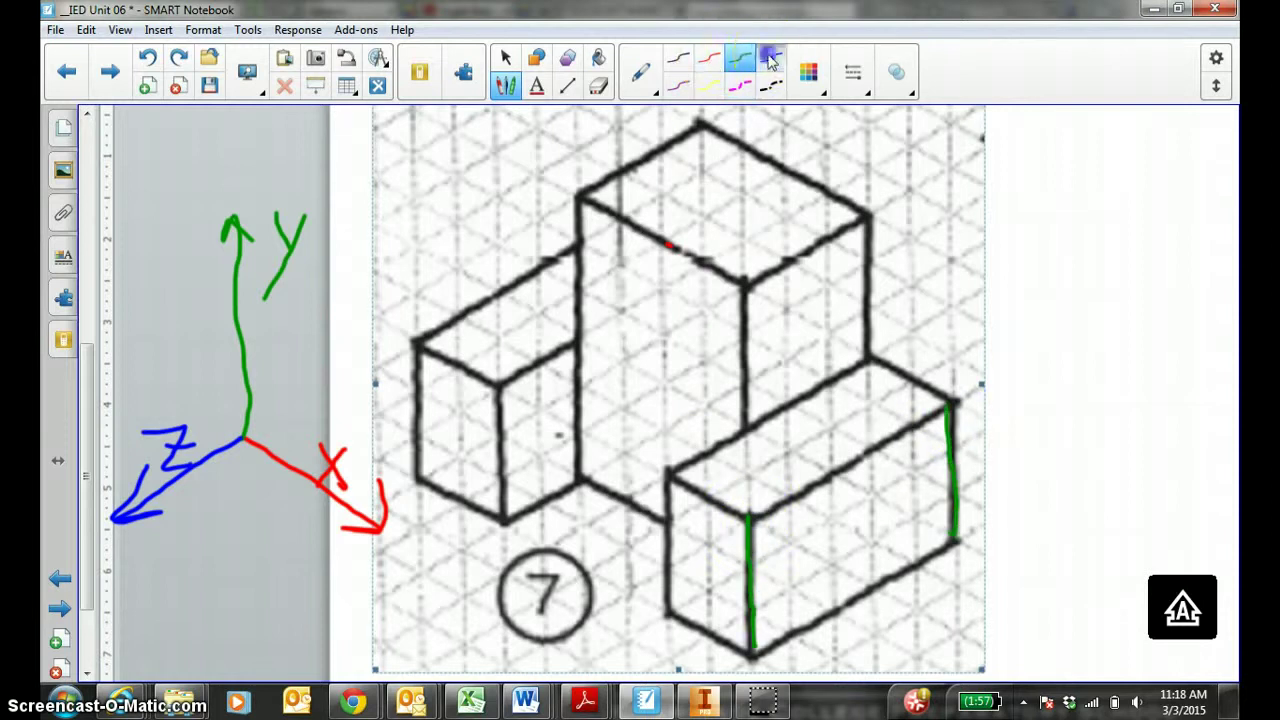
left_click_drag(752, 517, 812, 488)
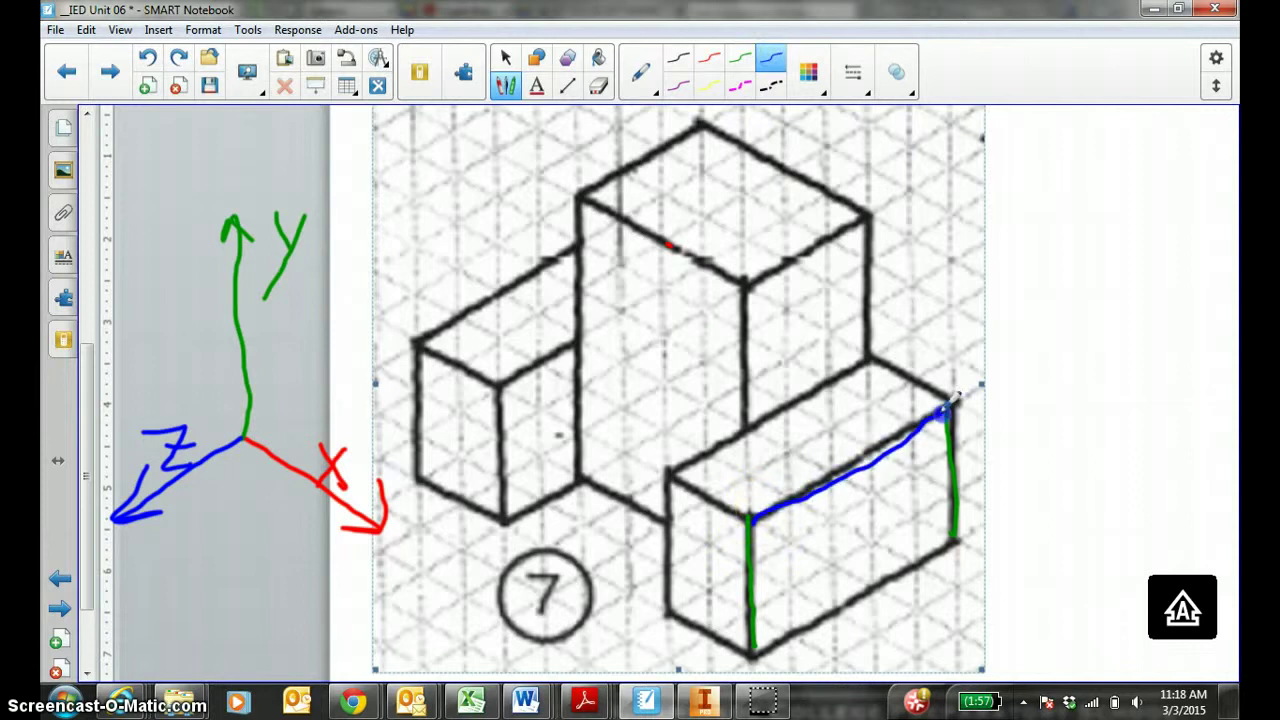
left_click(771, 58)
left_click_drag(752, 654, 818, 628)
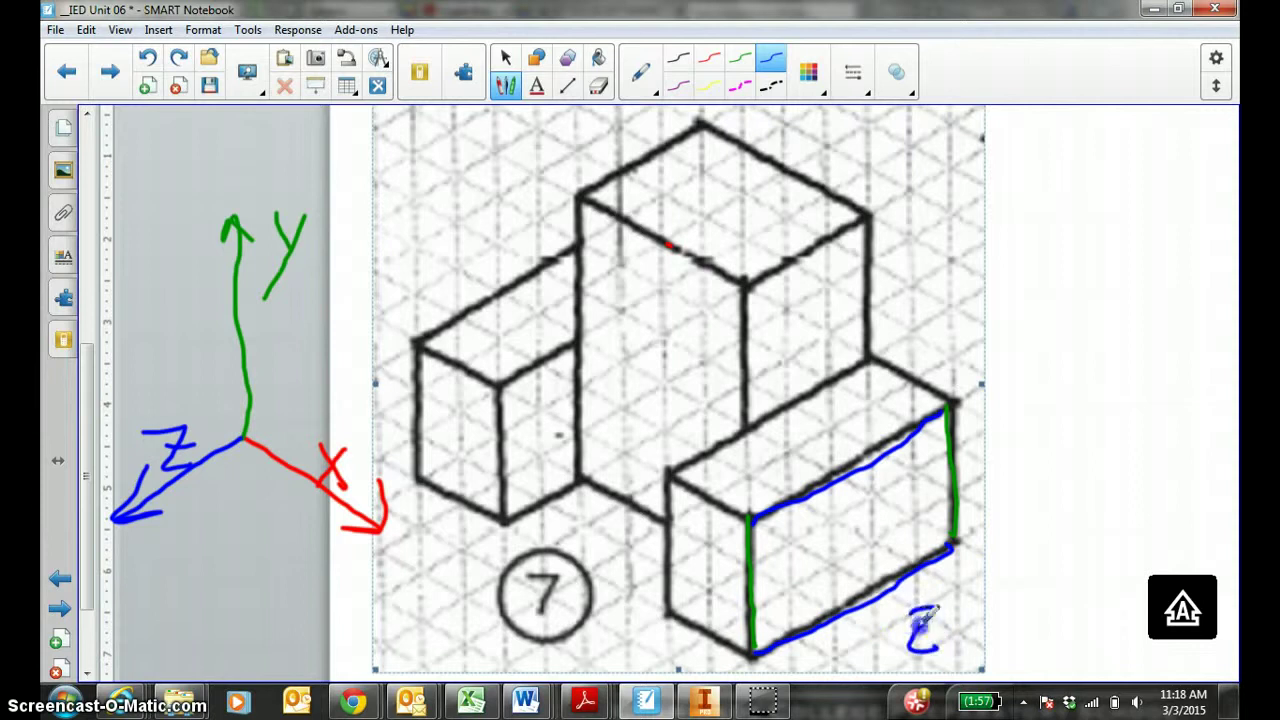
mouse_move(948, 546)
left_mouse_down()
mouse_move(912, 552)
mouse_move(899, 572)
mouse_move(754, 629)
left_mouse_up()
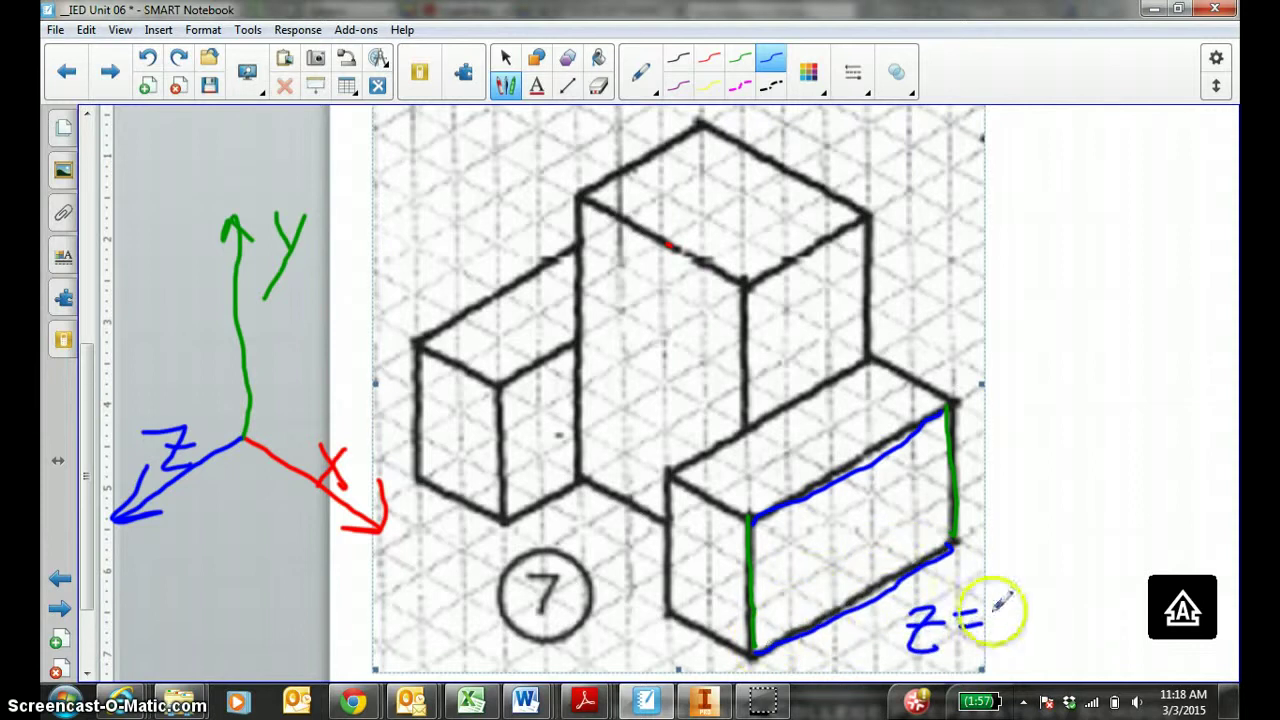
left_click_drag(1016, 598, 1043, 590)
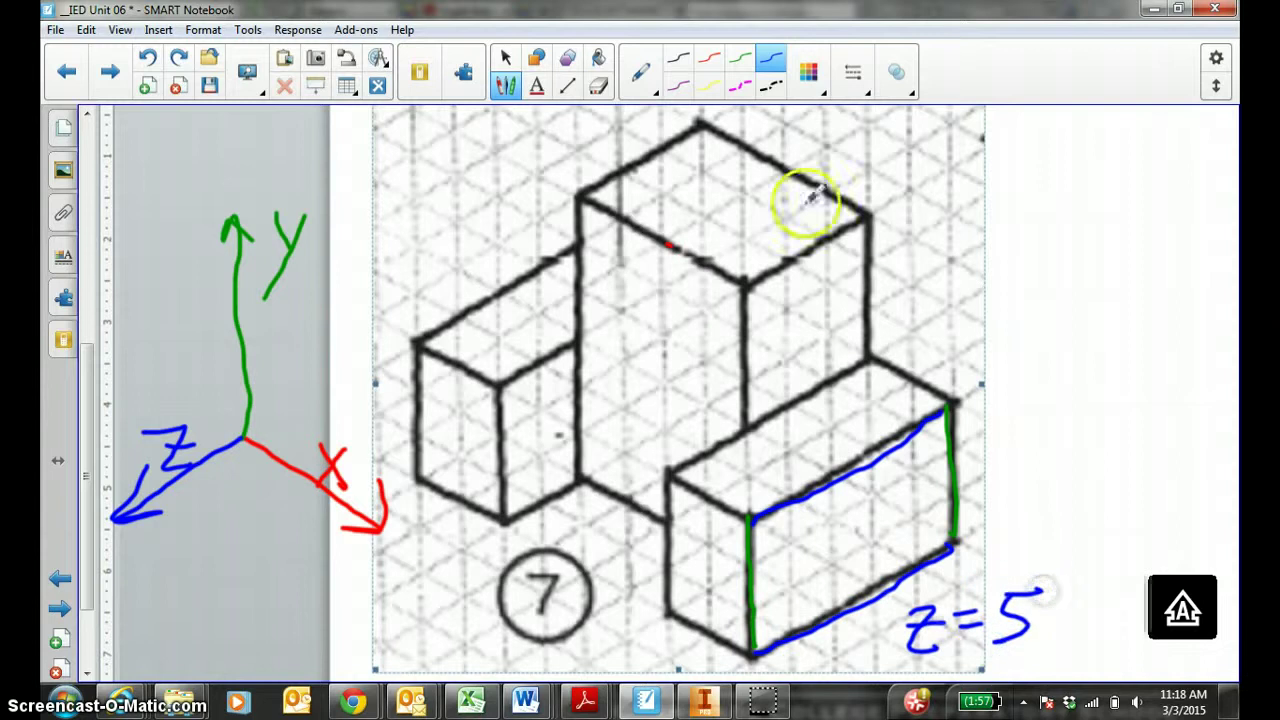
Write Y=3 in green beside the vertical edge, then return to Inventor.
left_click(740, 58)
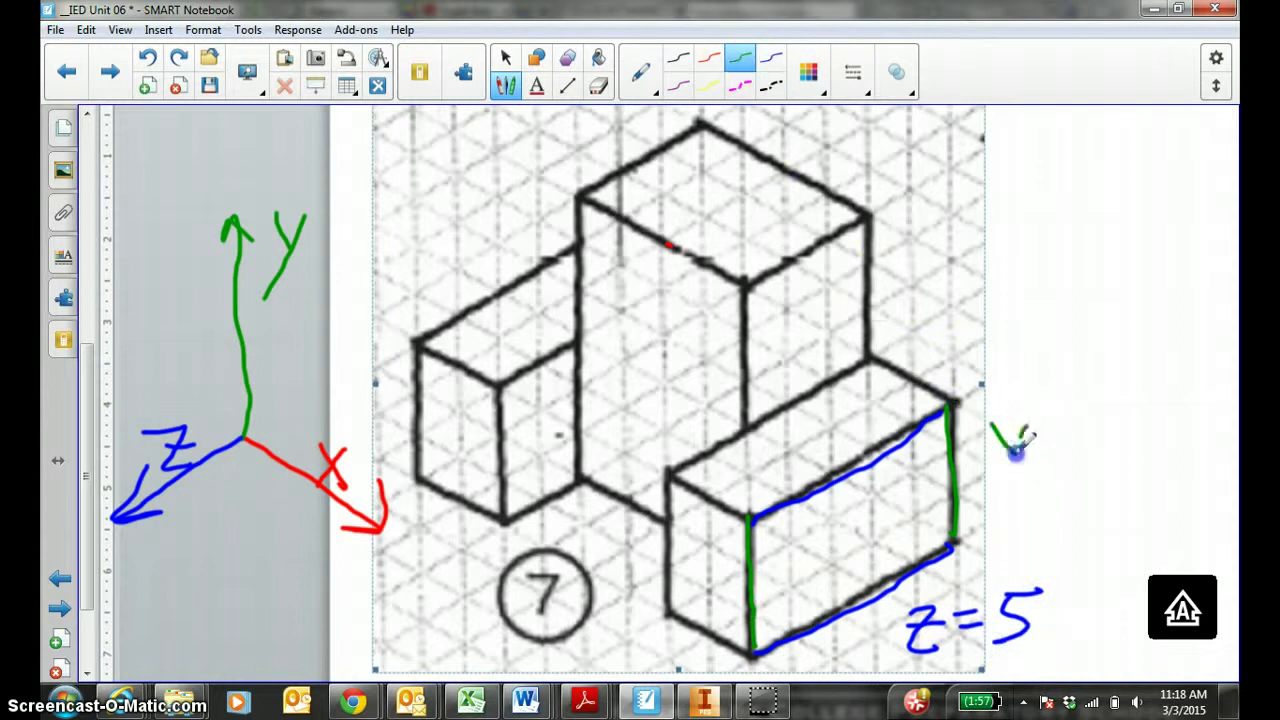
left_click_drag(951, 540, 951, 449)
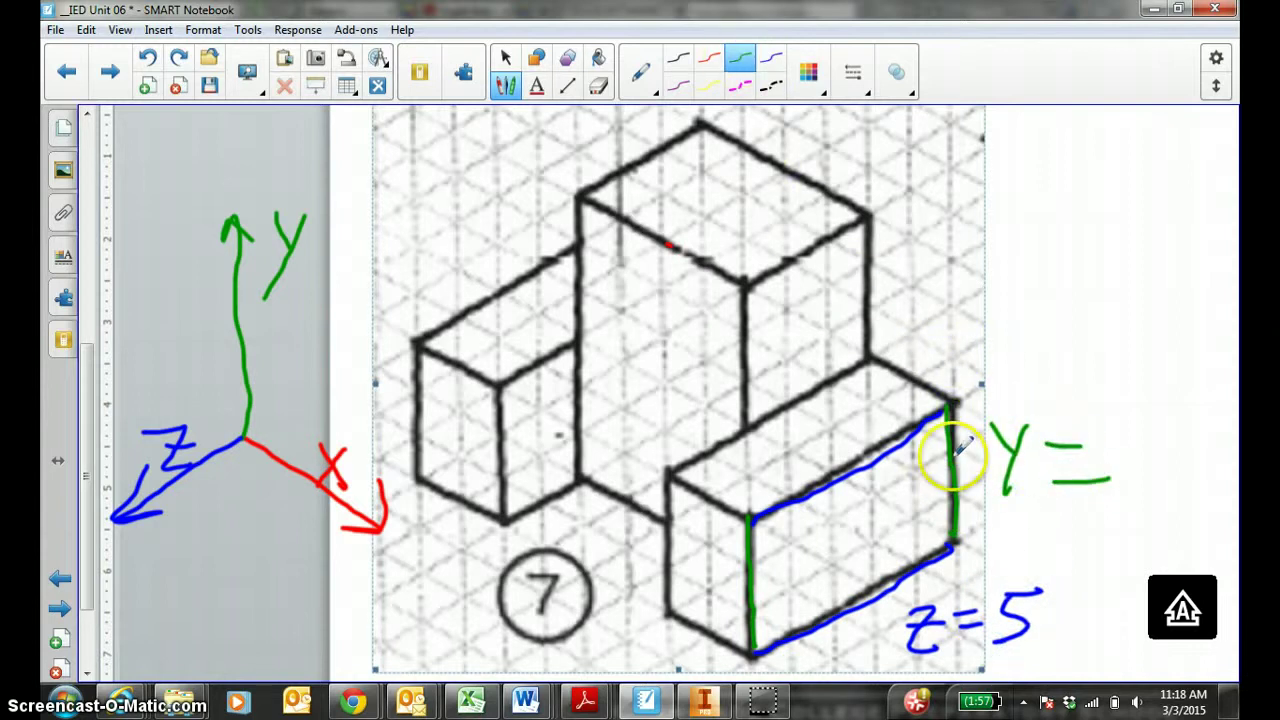
left_click(1128, 437)
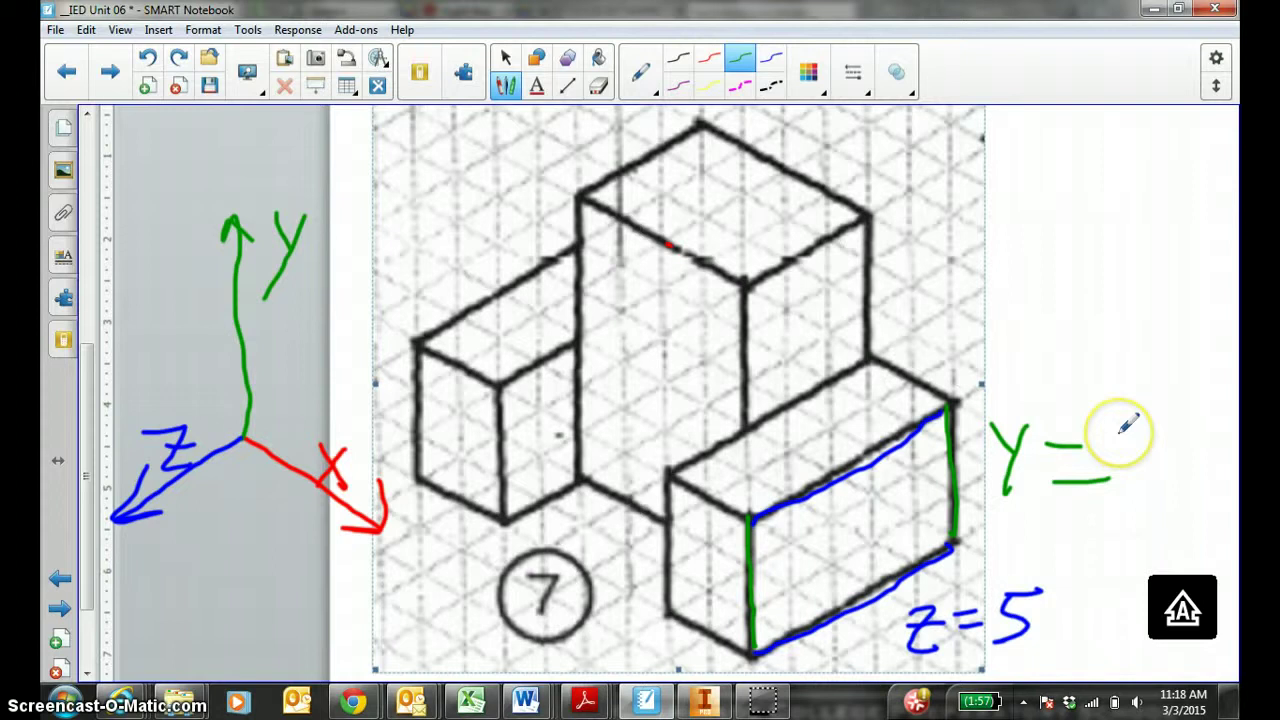
left_click(703, 700)
Start a sketch on the block's right face and draw a two-point rectangle.
left_click(76, 68)
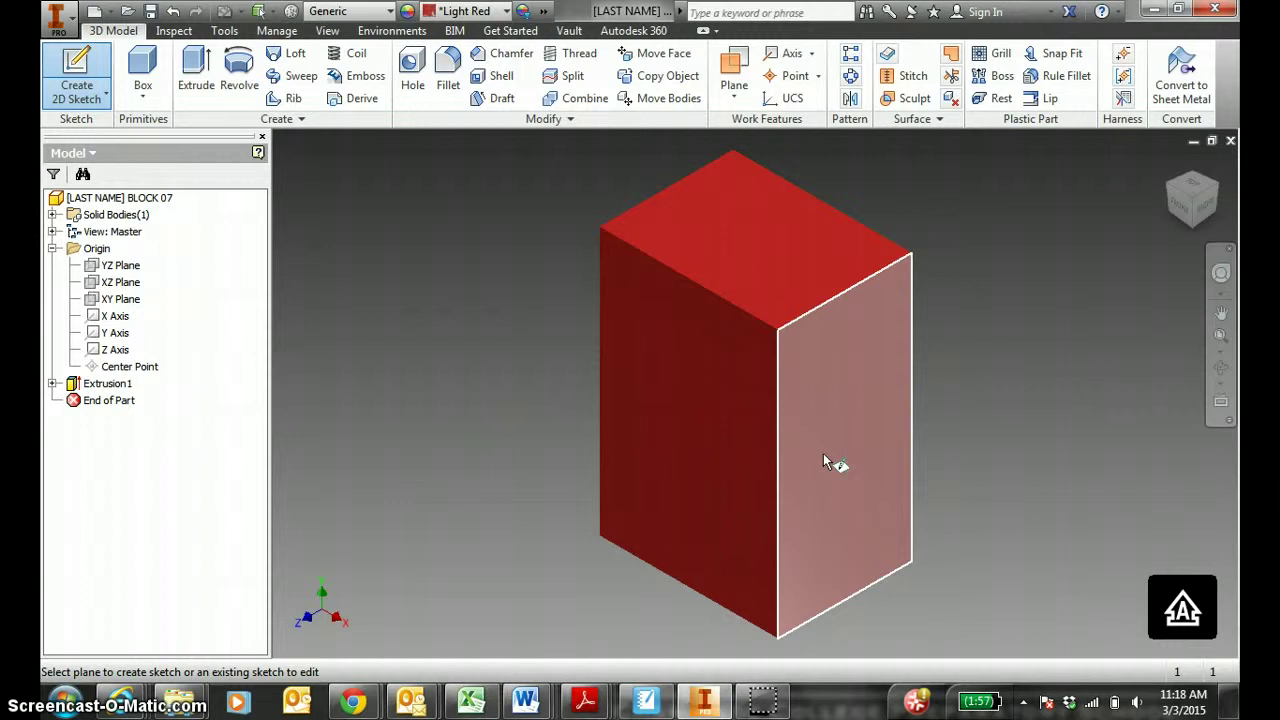
left_click(823, 456)
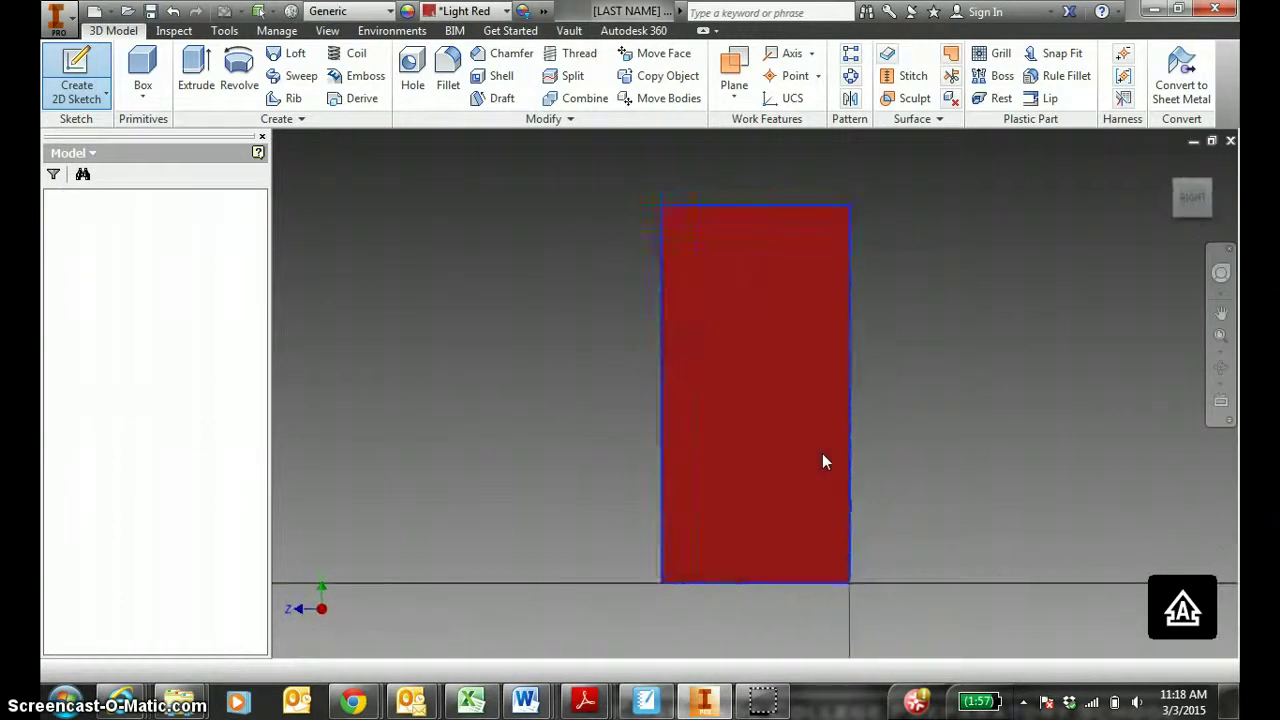
left_click(122, 98)
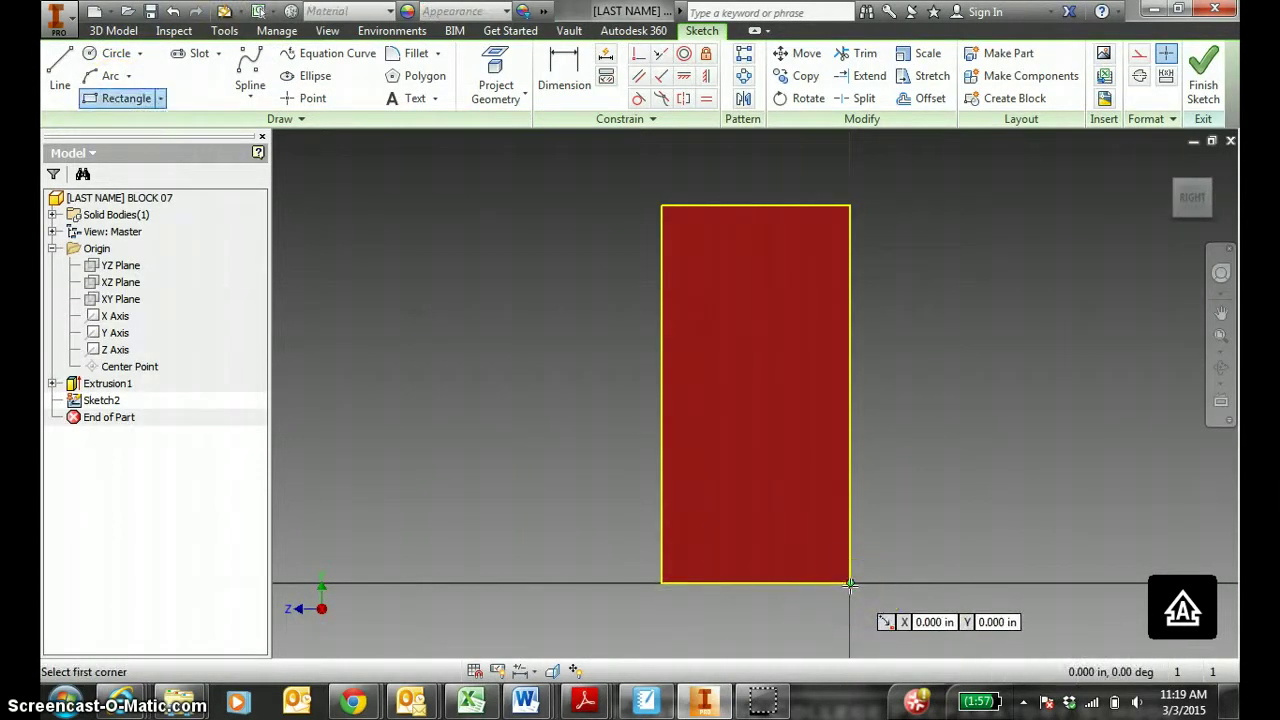
left_click(850, 583)
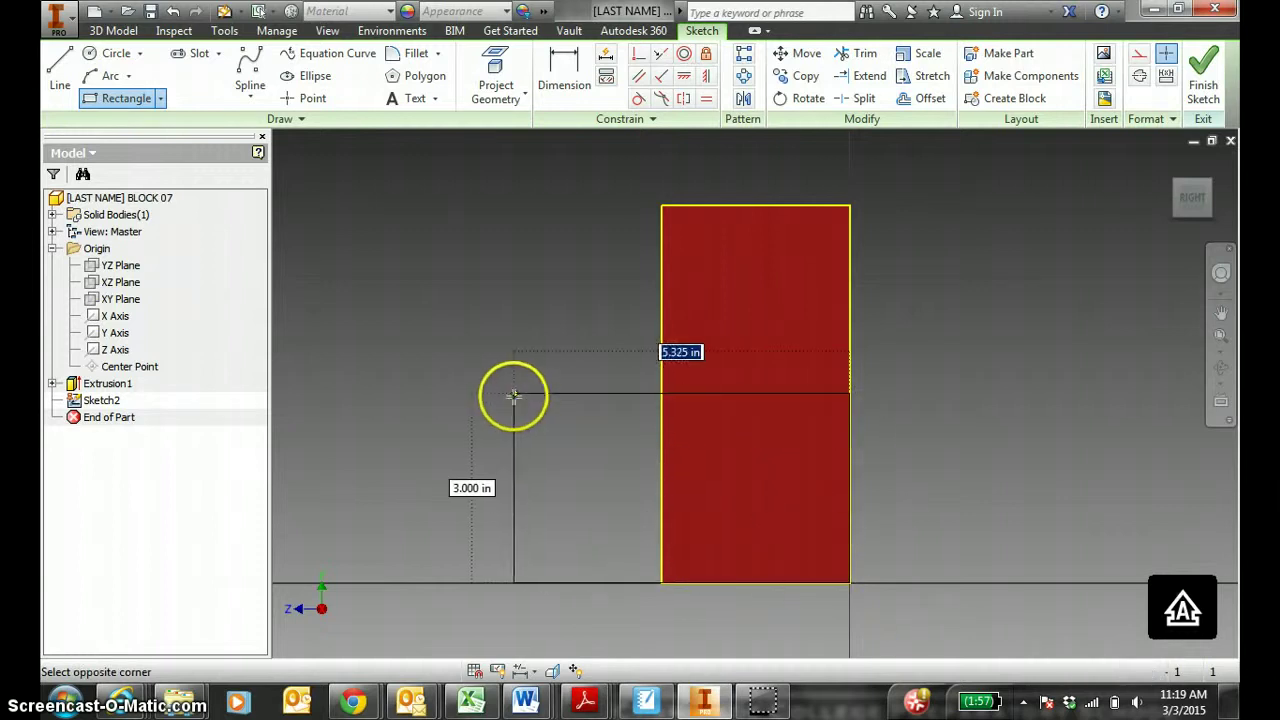
left_click(510, 395)
key("Escape")
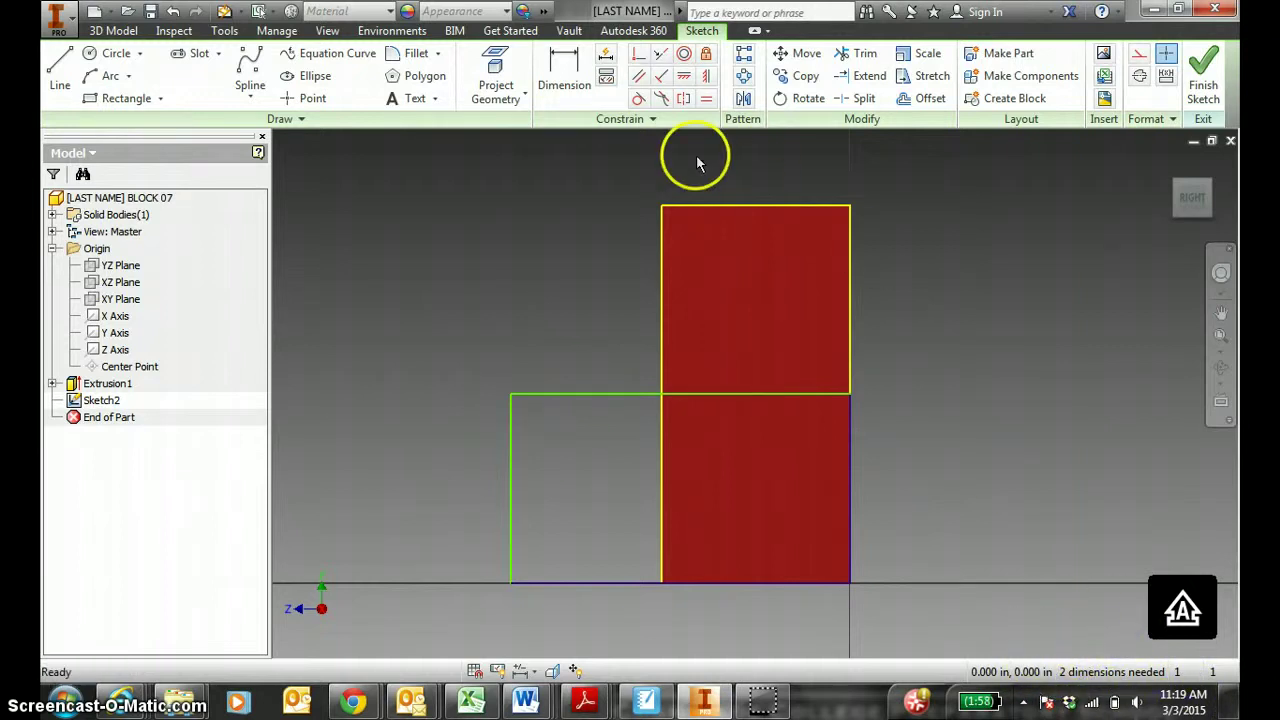
Dimension the rectangle 5 wide and 3.000 tall.
left_click(552, 90)
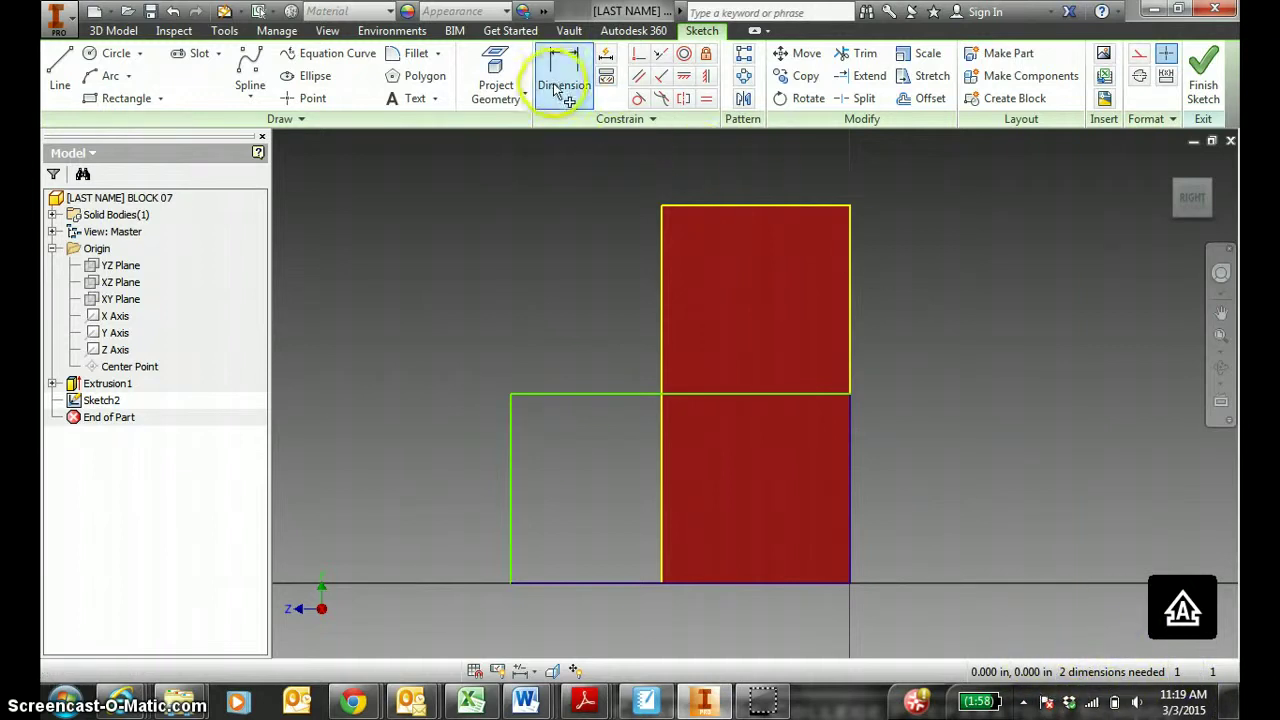
left_click(586, 394)
left_click(594, 323)
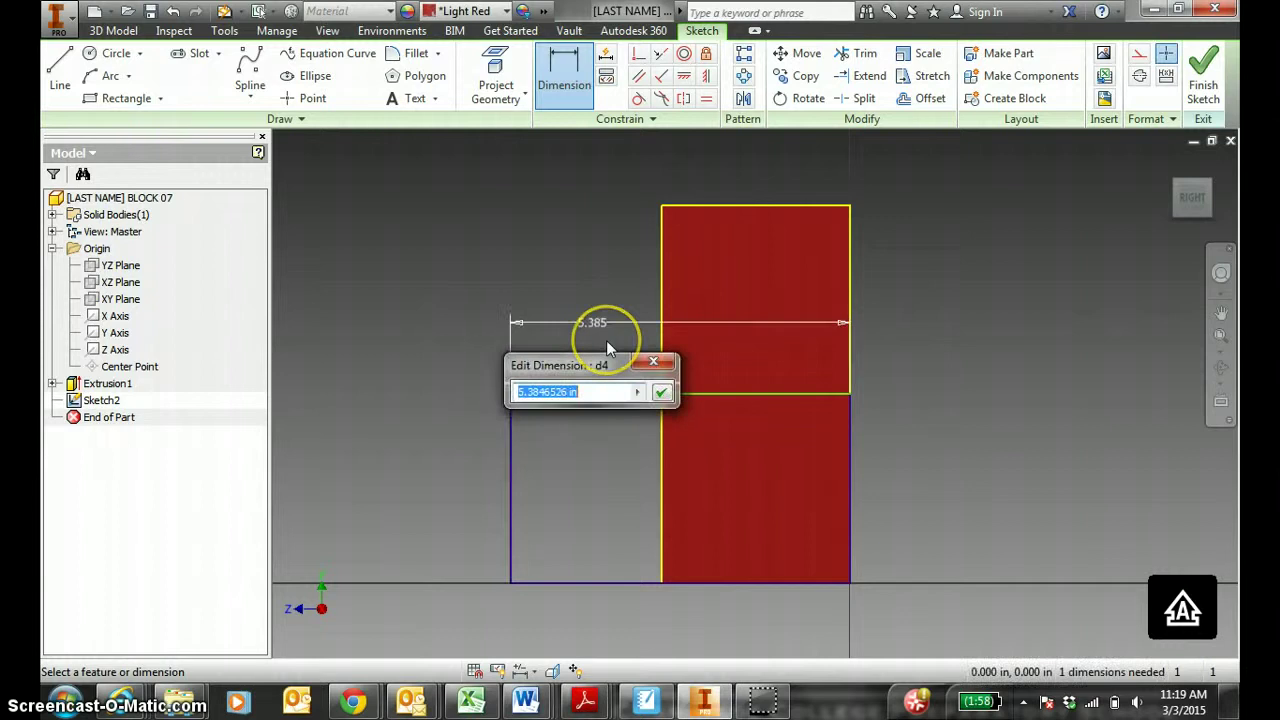
type("5")
key("Return")
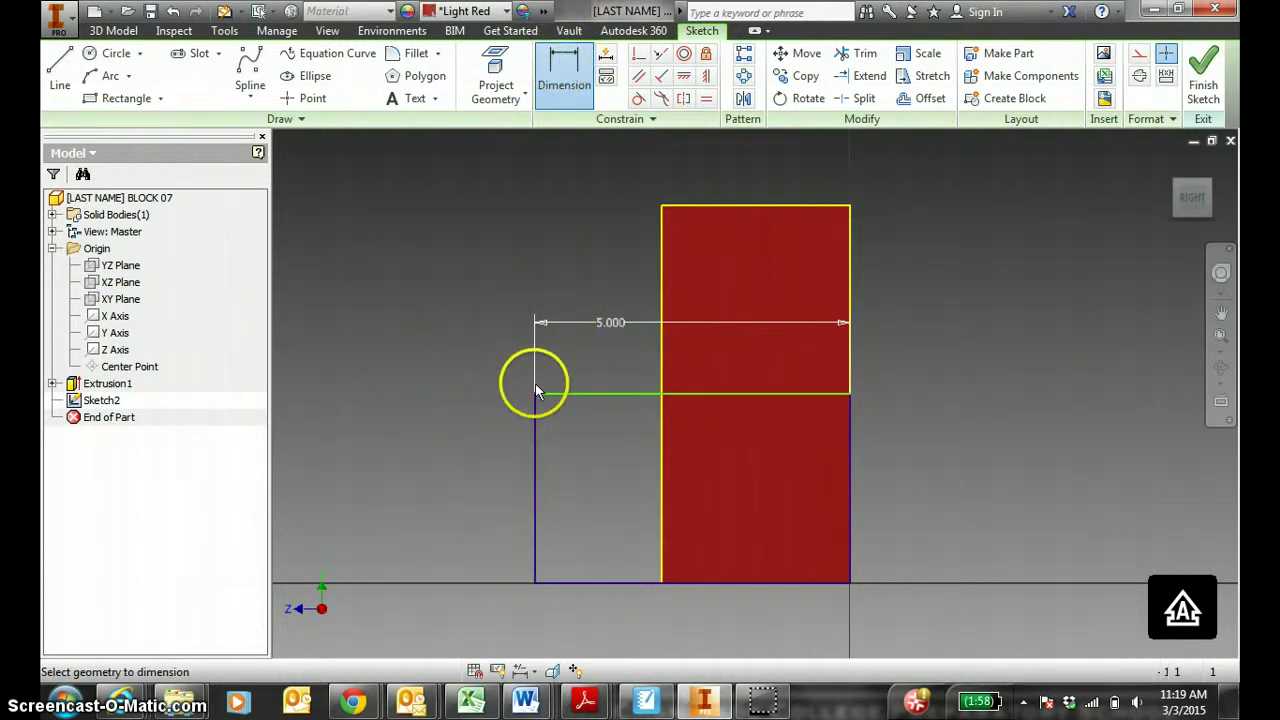
left_click(535, 420)
left_click(458, 443)
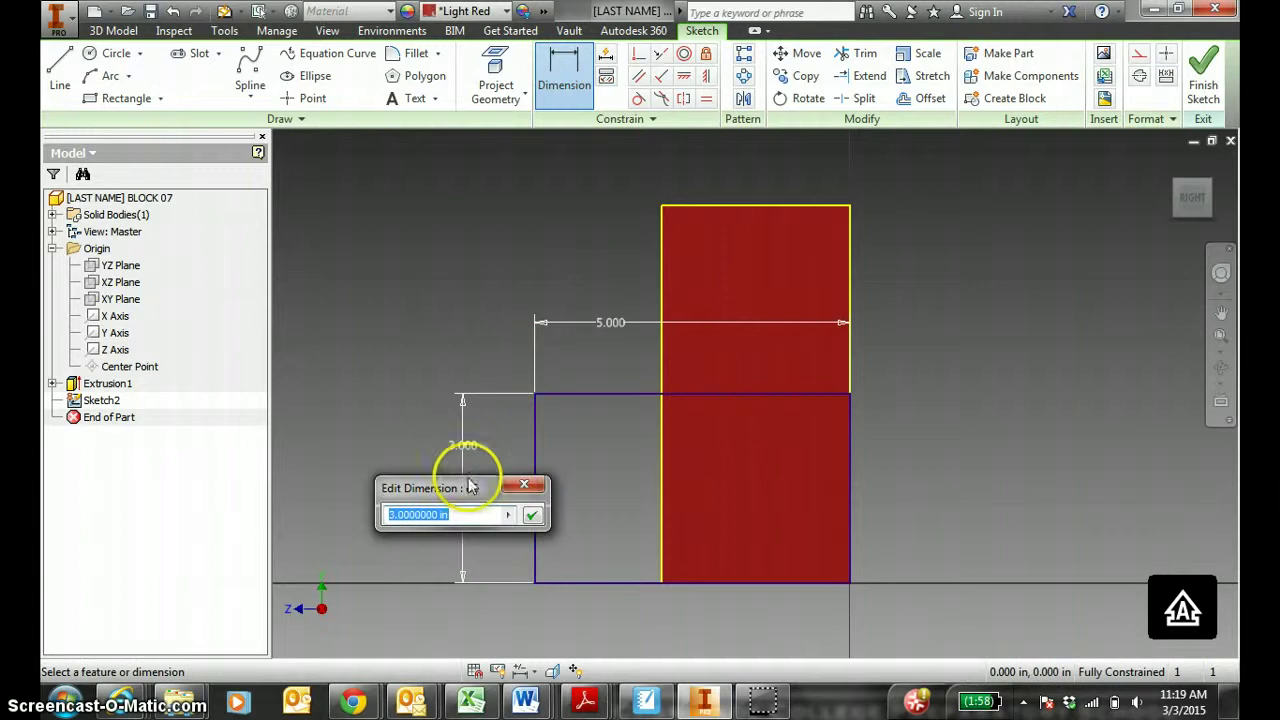
key("Return")
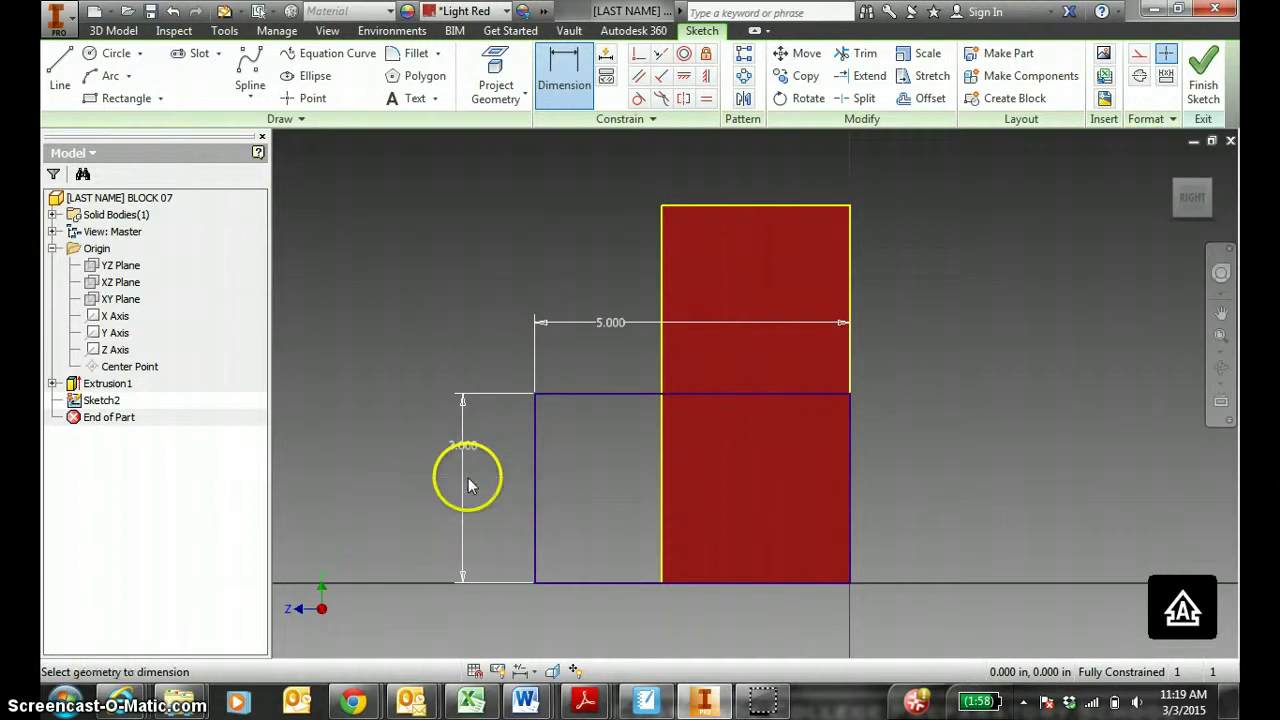
key("Escape")
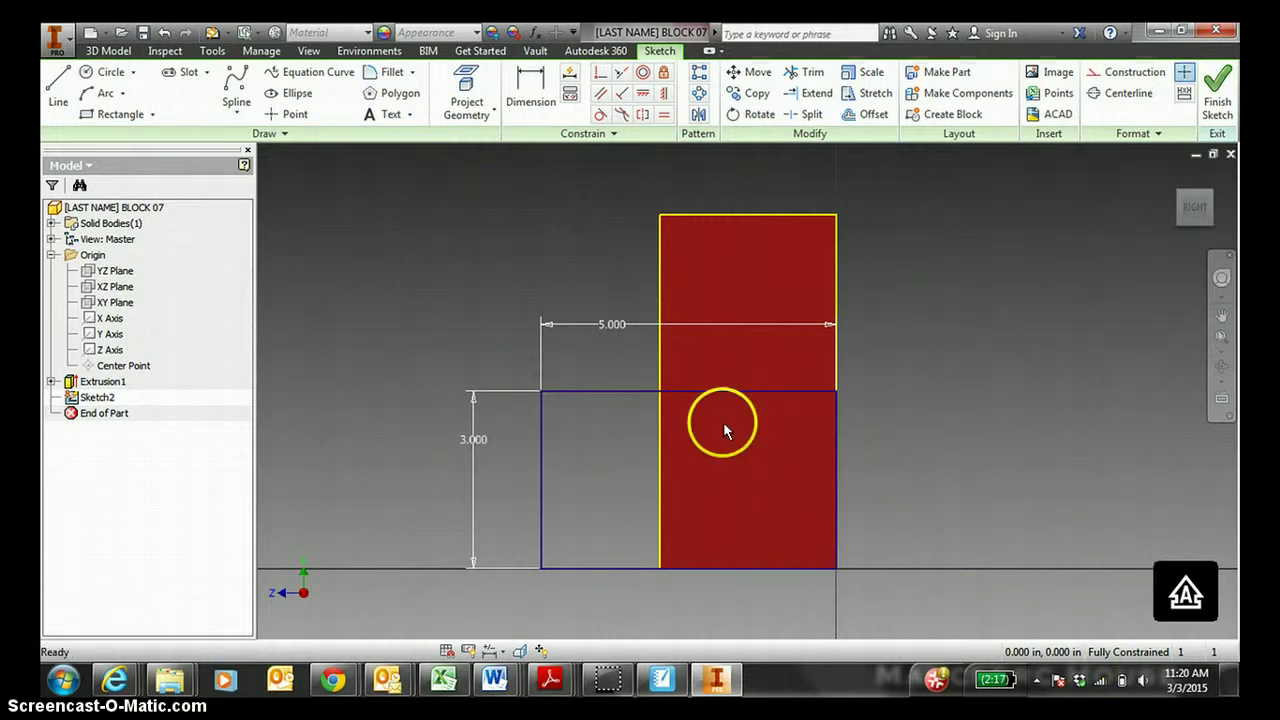
Finish the sketch and return to the home isometric view.
left_click(1196, 208)
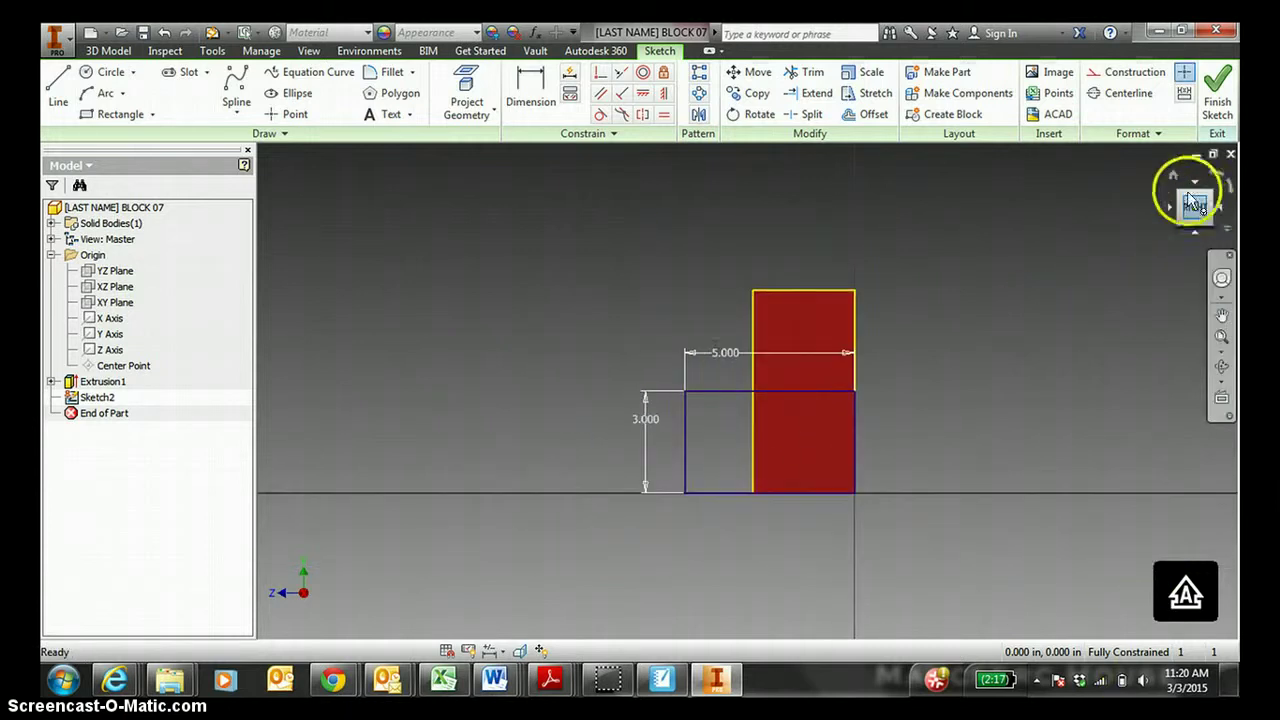
left_click(1214, 106)
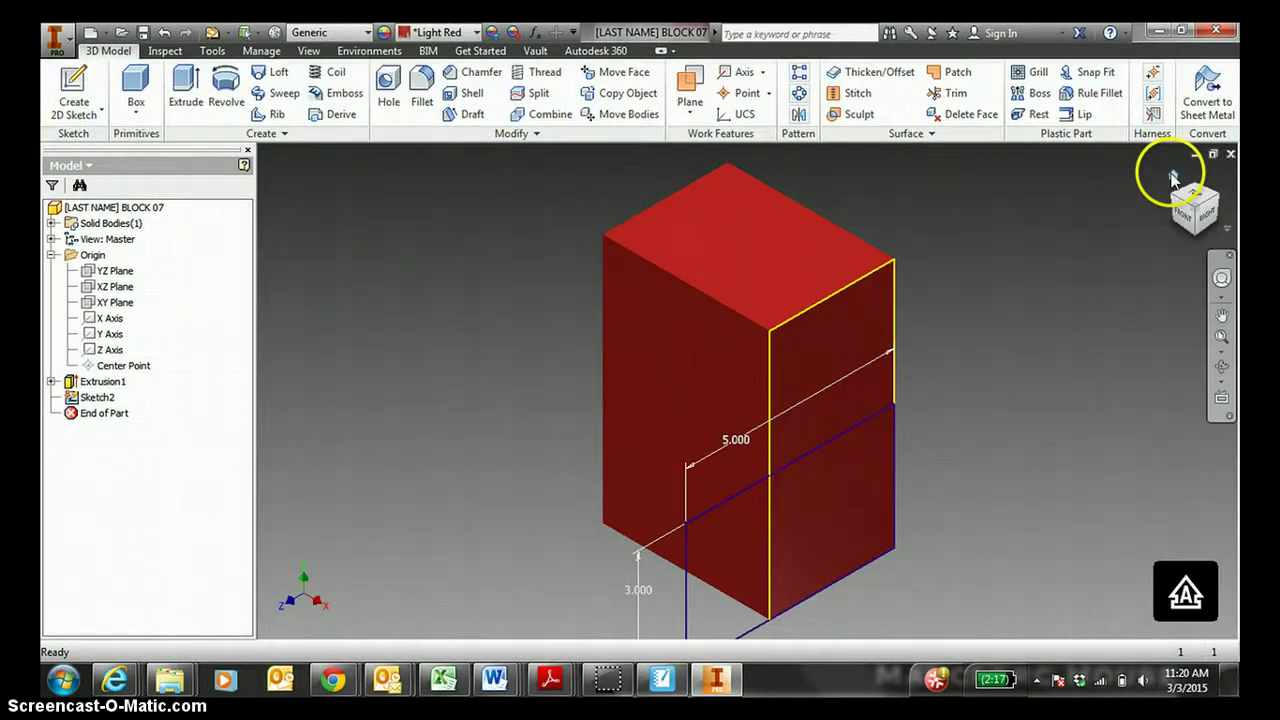
left_click(1173, 178)
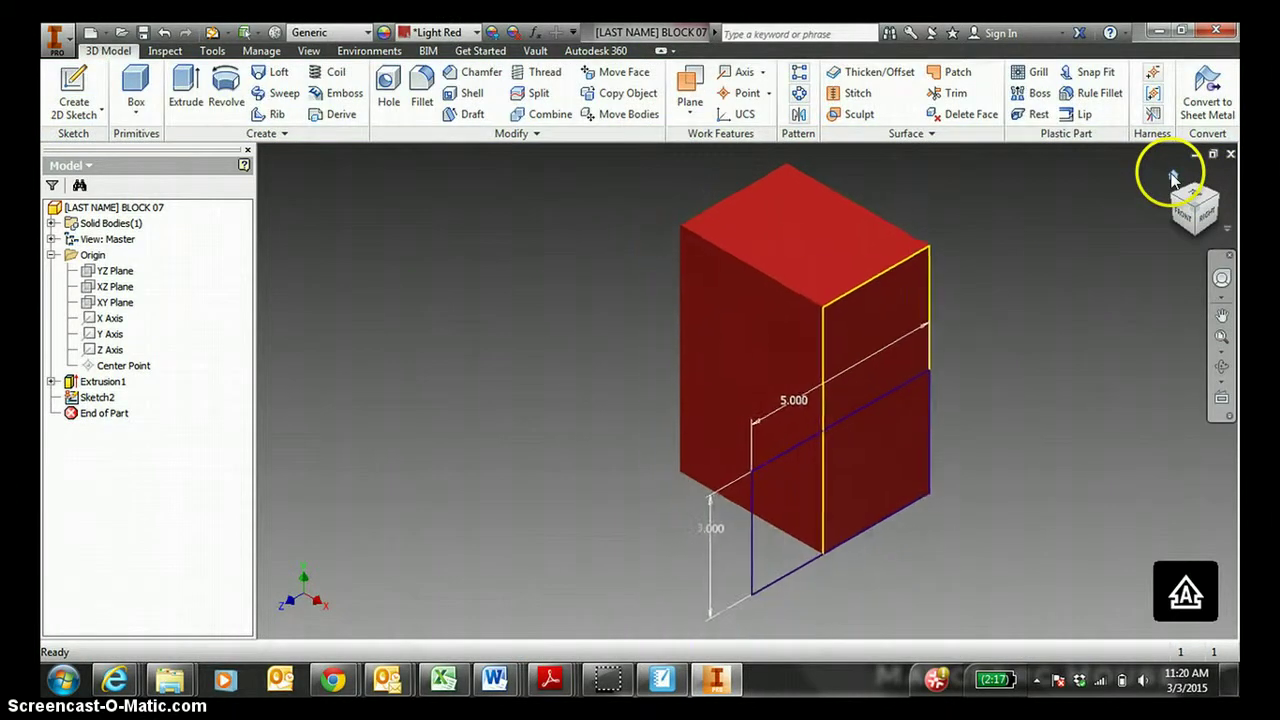
Back in the SMART Notebook sketch, trace the short side edge in red ink.
left_click(660, 680)
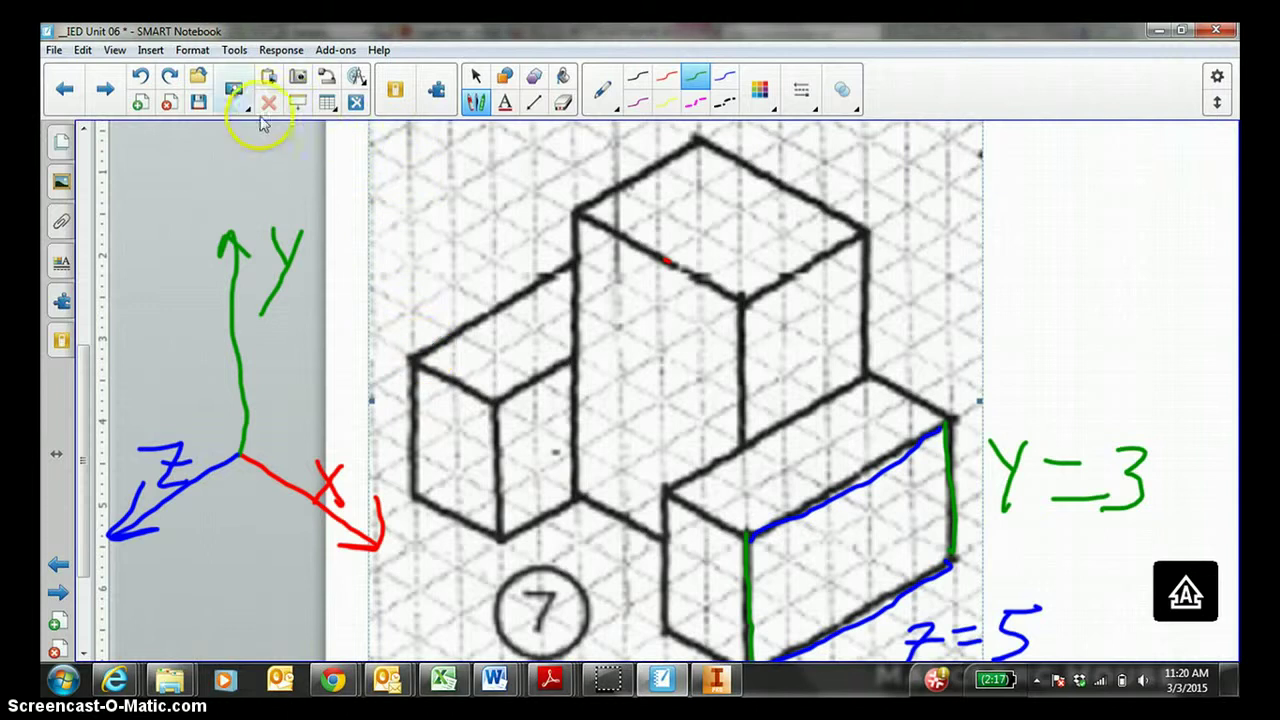
left_click(666, 76)
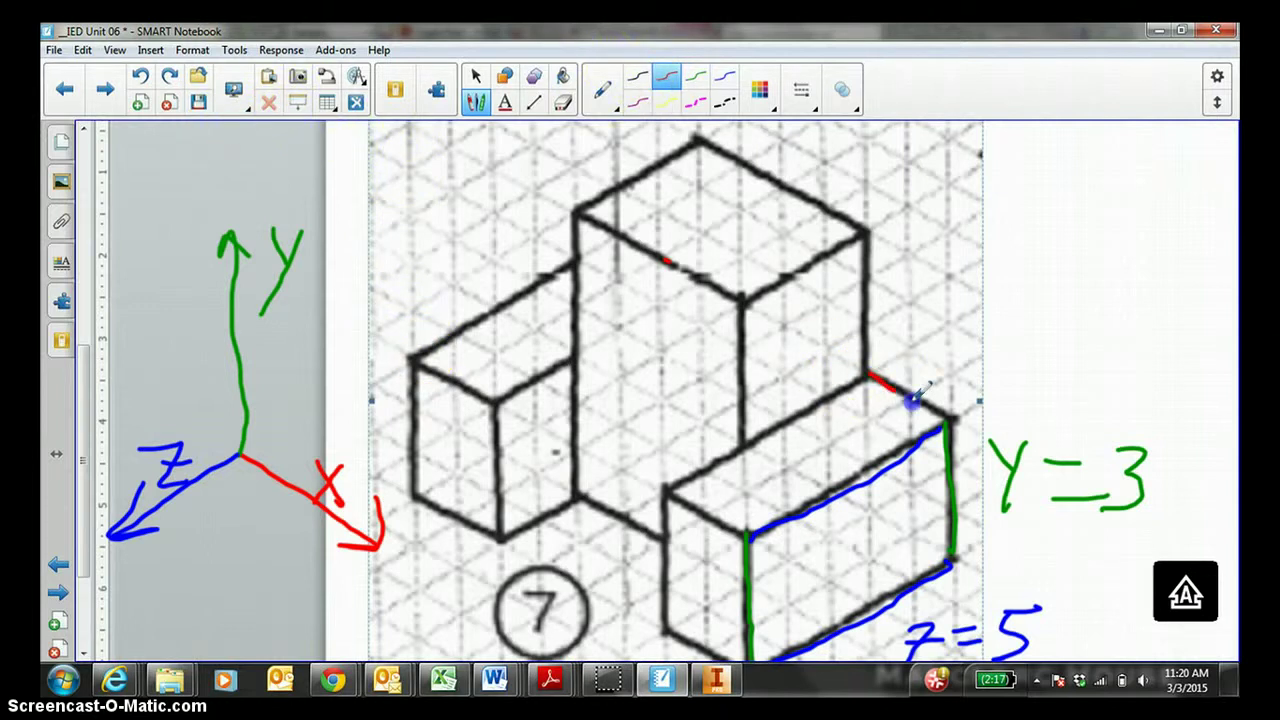
left_click_drag(924, 345, 910, 346)
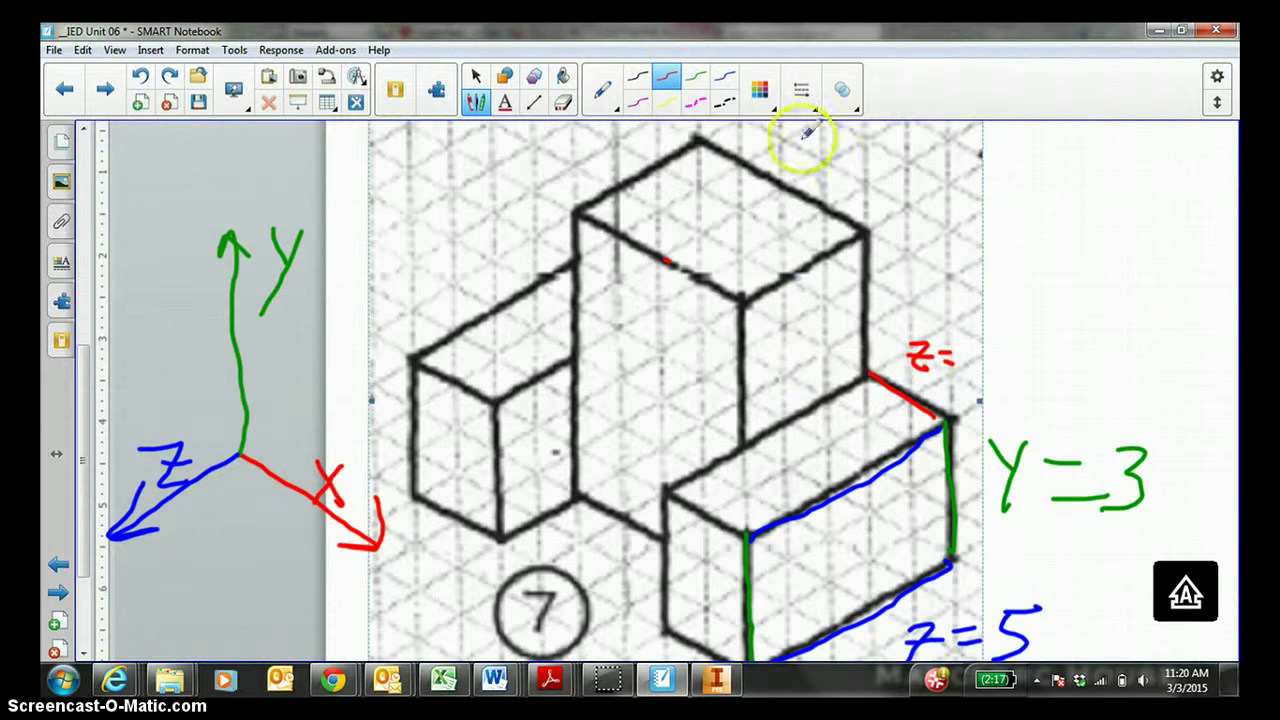
Erase the mistaken z= label and write x=2 in red beside the edge.
left_click(563, 102)
left_click_drag(893, 342, 935, 367)
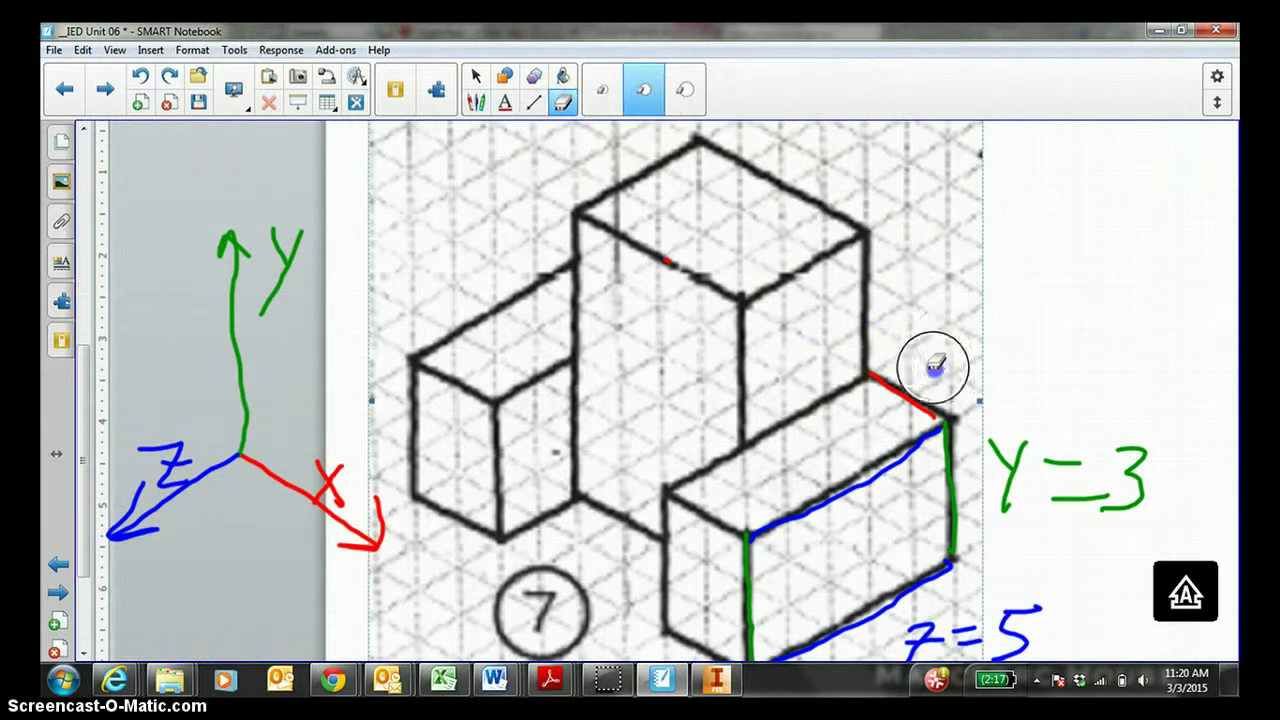
left_click(476, 102)
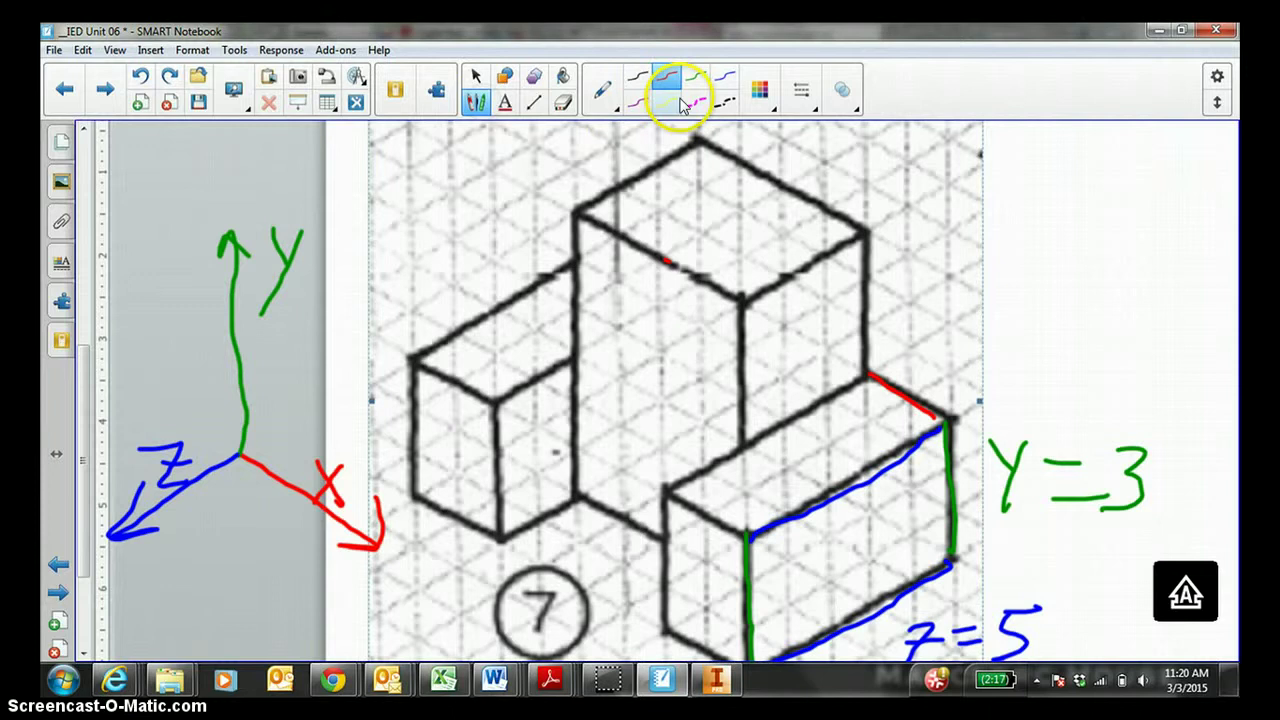
left_click(667, 78)
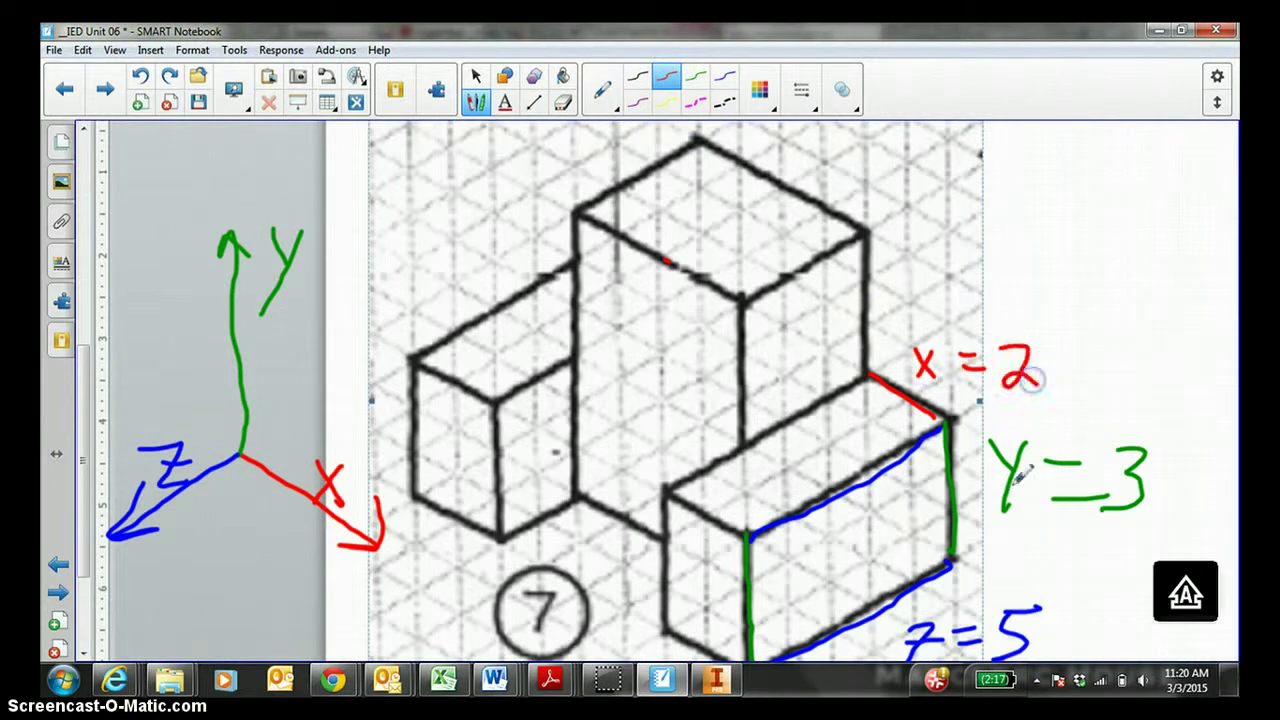
left_click(800, 630)
Back in Inventor, extrude the Sketch2 rectangle into Extrusion2, a lower step beside the tall block.
left_click(717, 680)
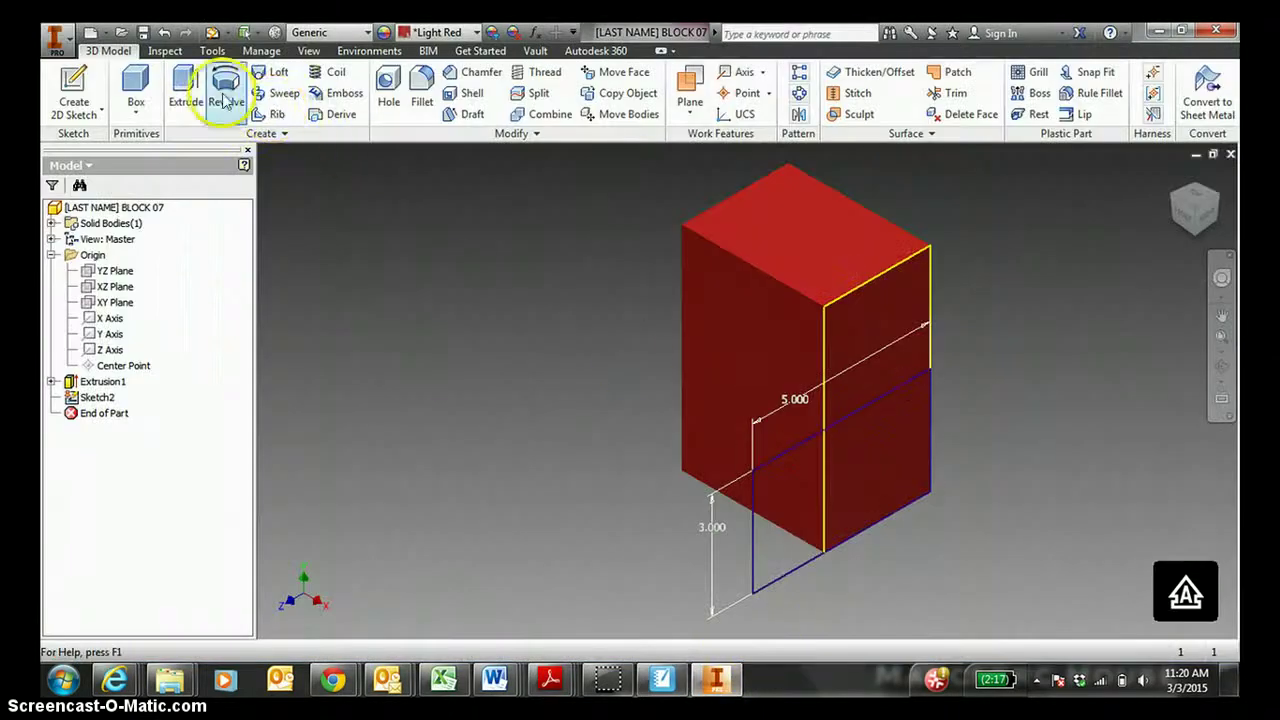
left_click(185, 85)
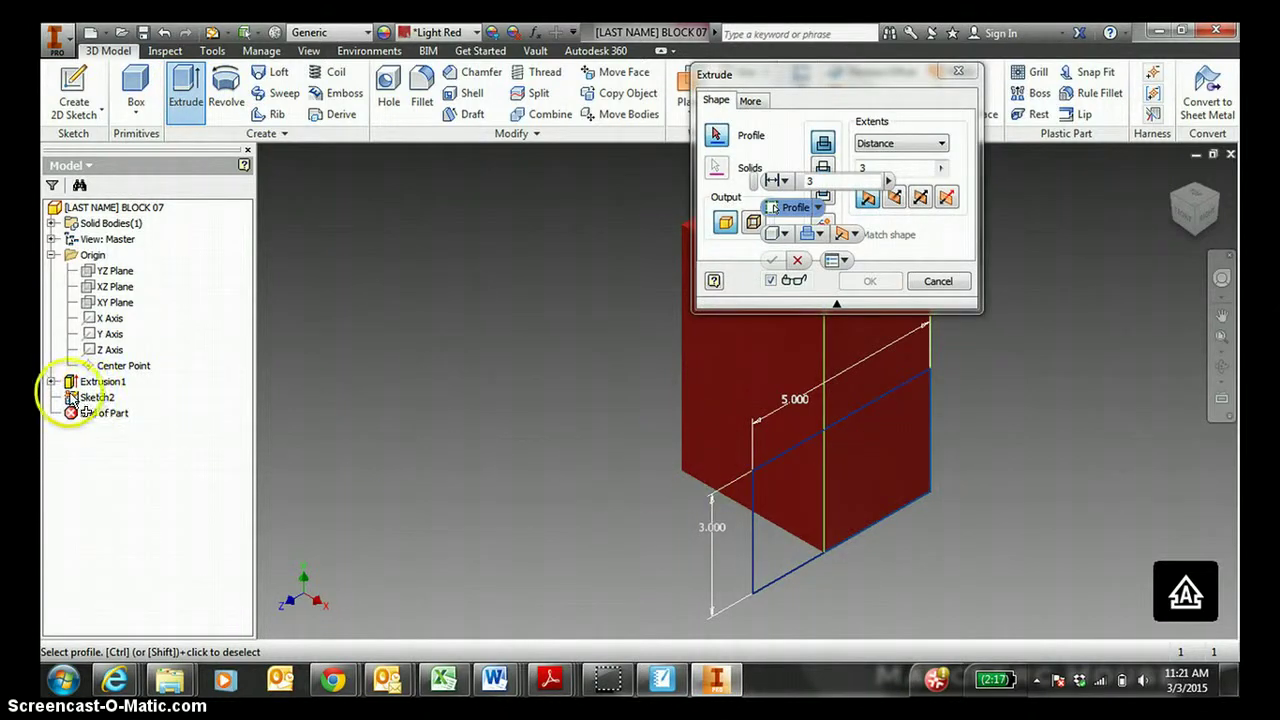
left_click(757, 475)
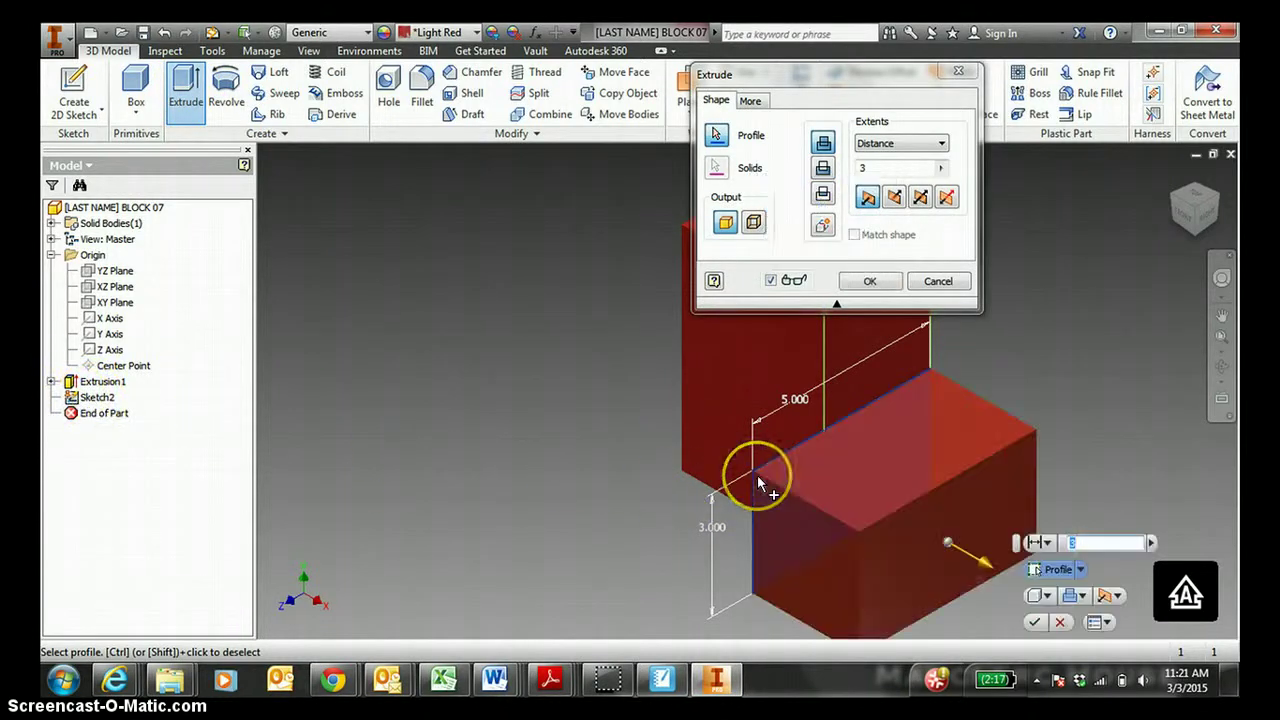
left_click(876, 167)
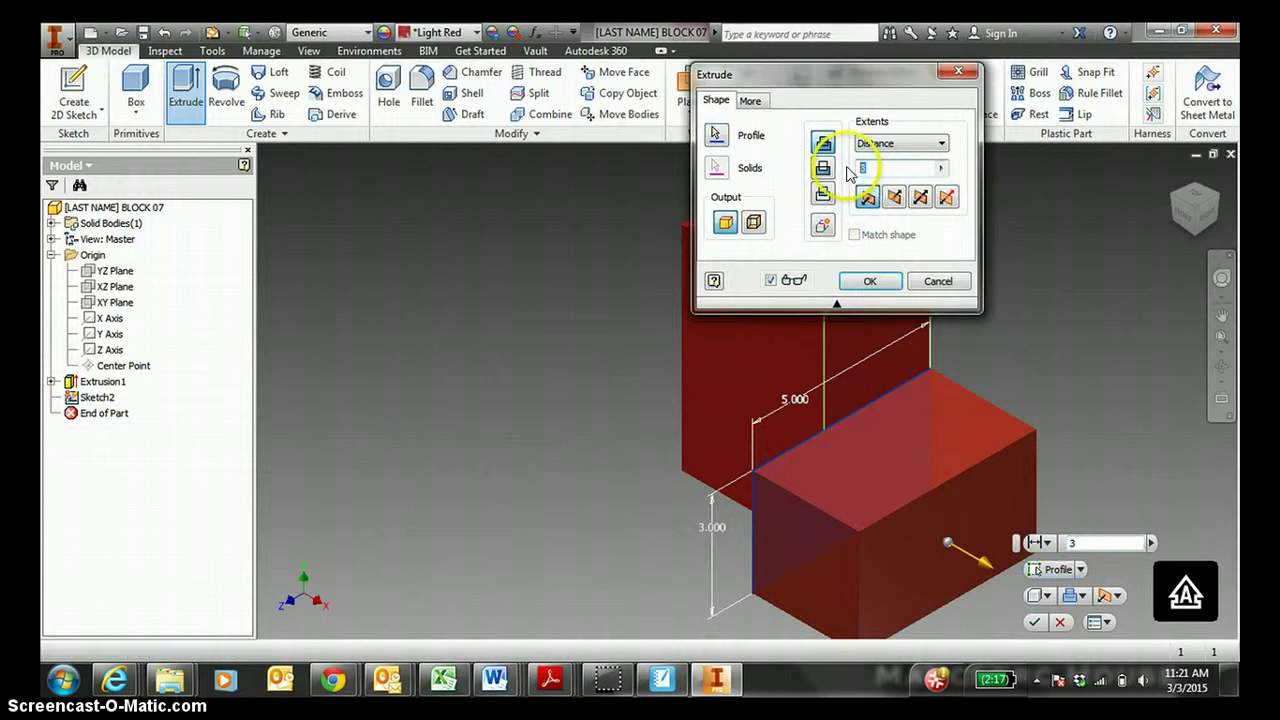
left_click(870, 281)
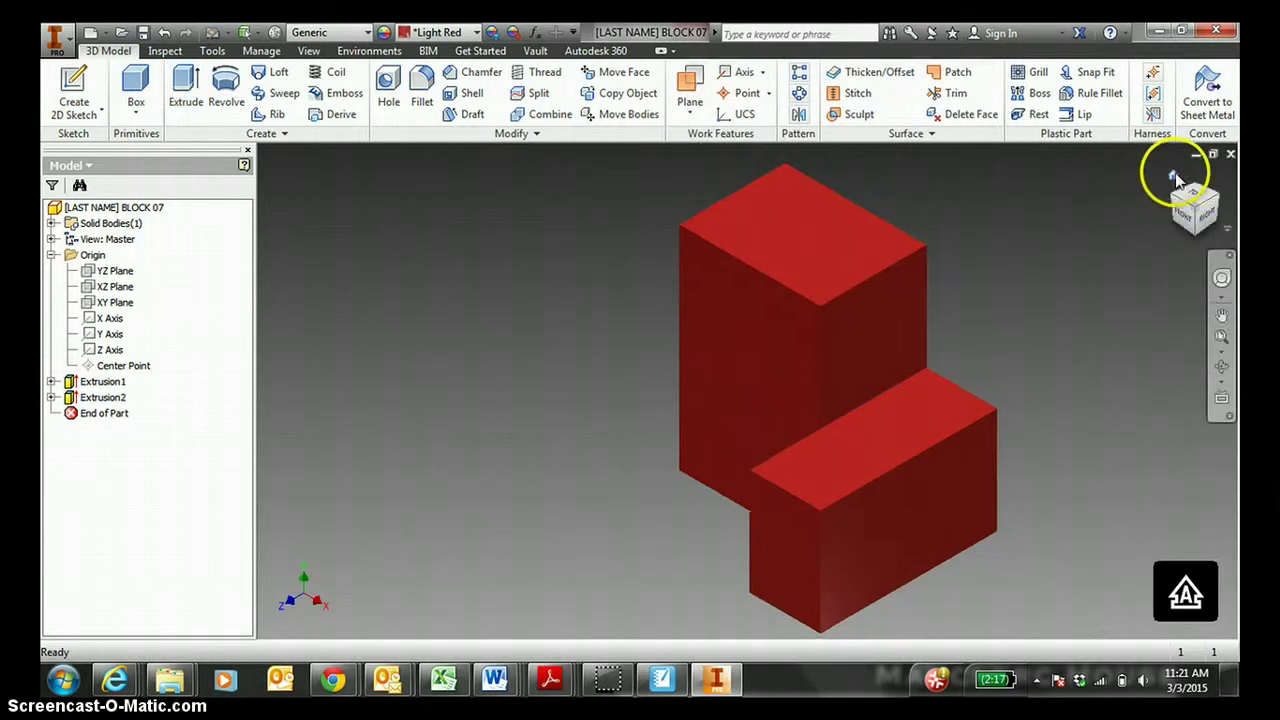
left_click(1174, 176)
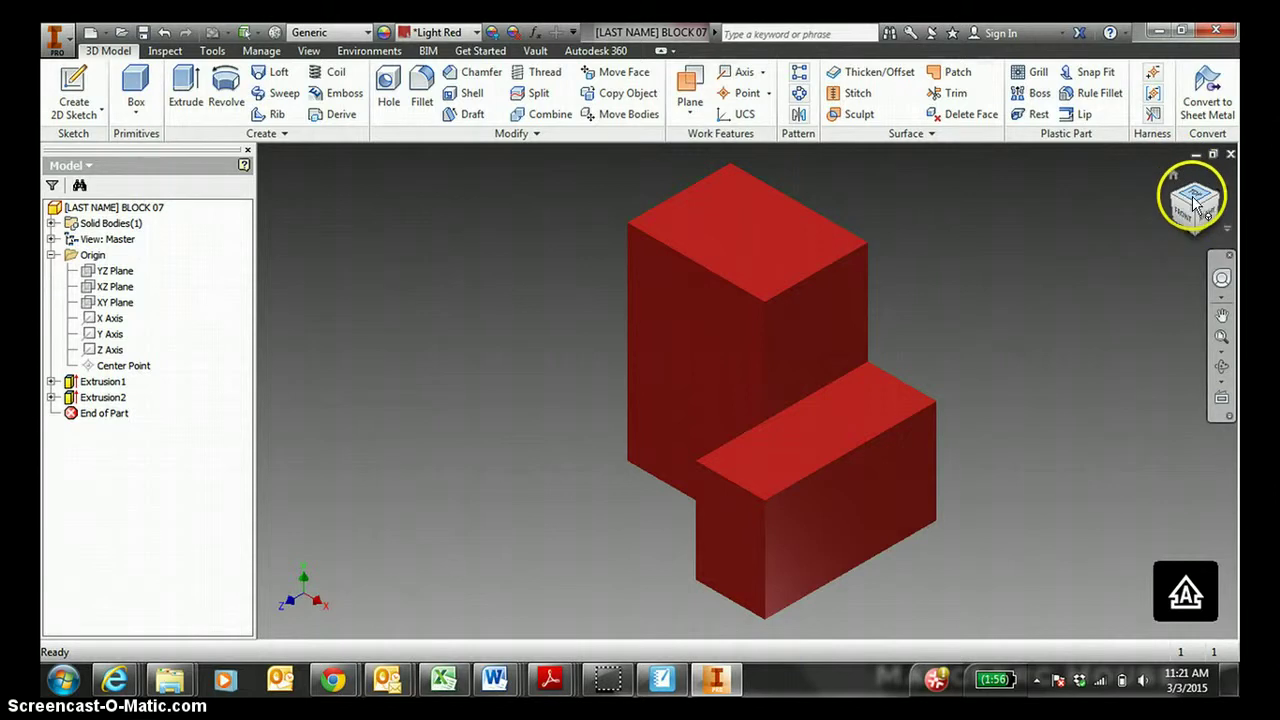
left_click_drag(1192, 200, 1200, 200)
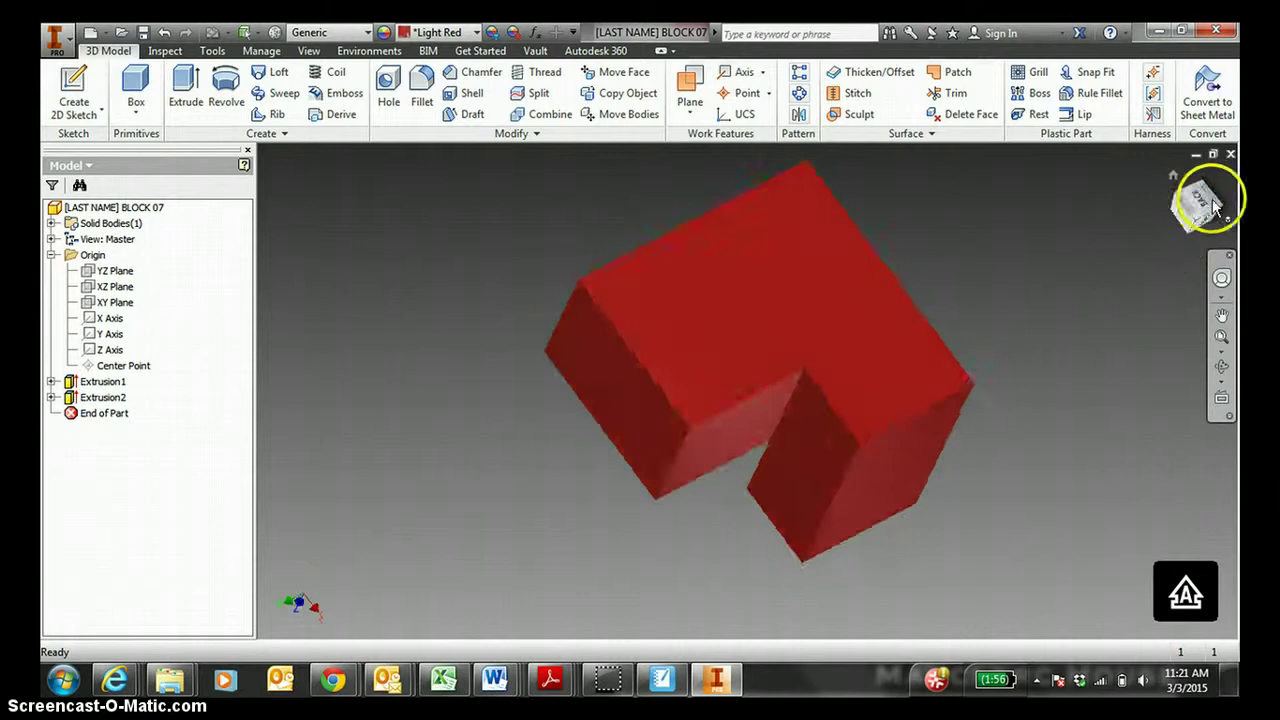
left_click(1200, 196)
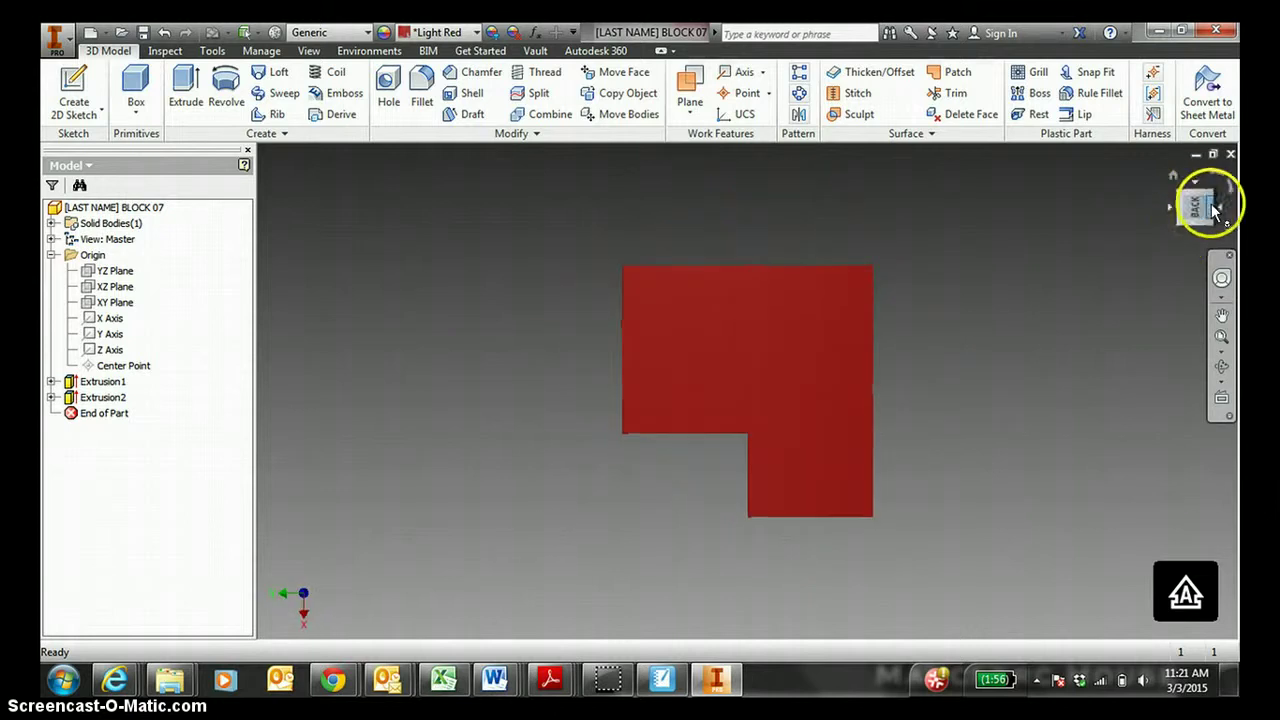
left_click(1213, 207)
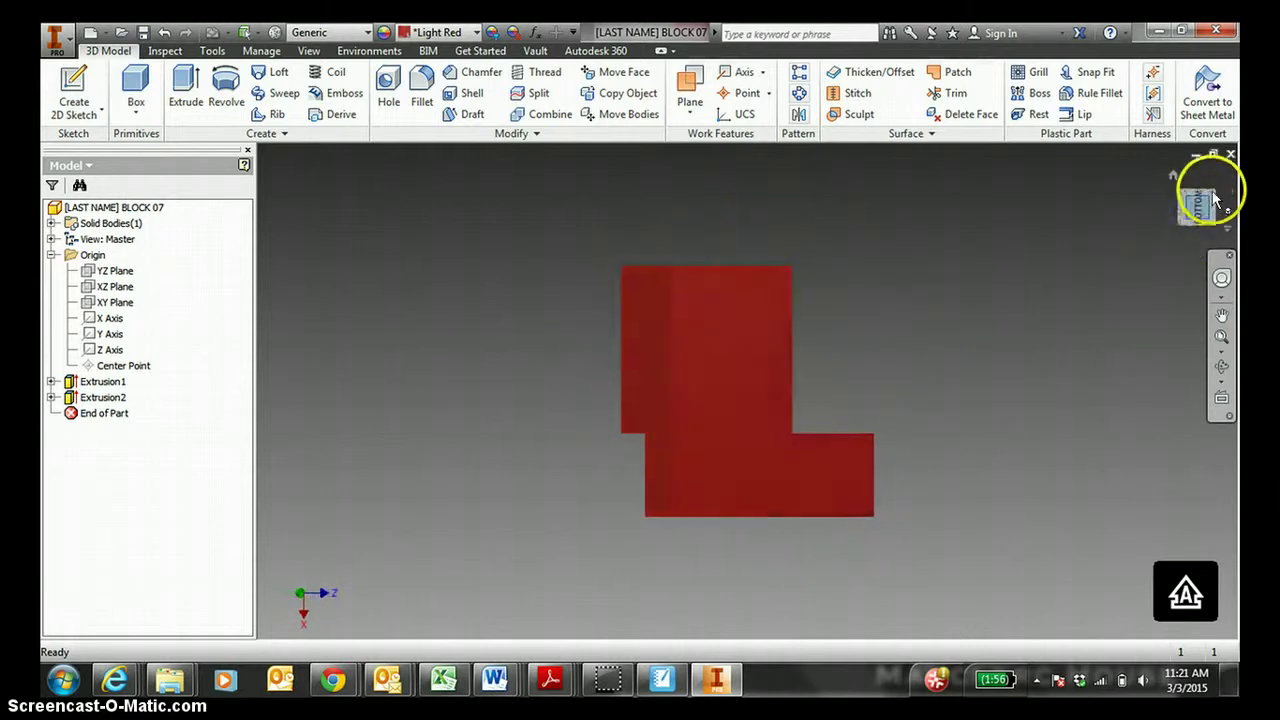
left_click(1214, 200)
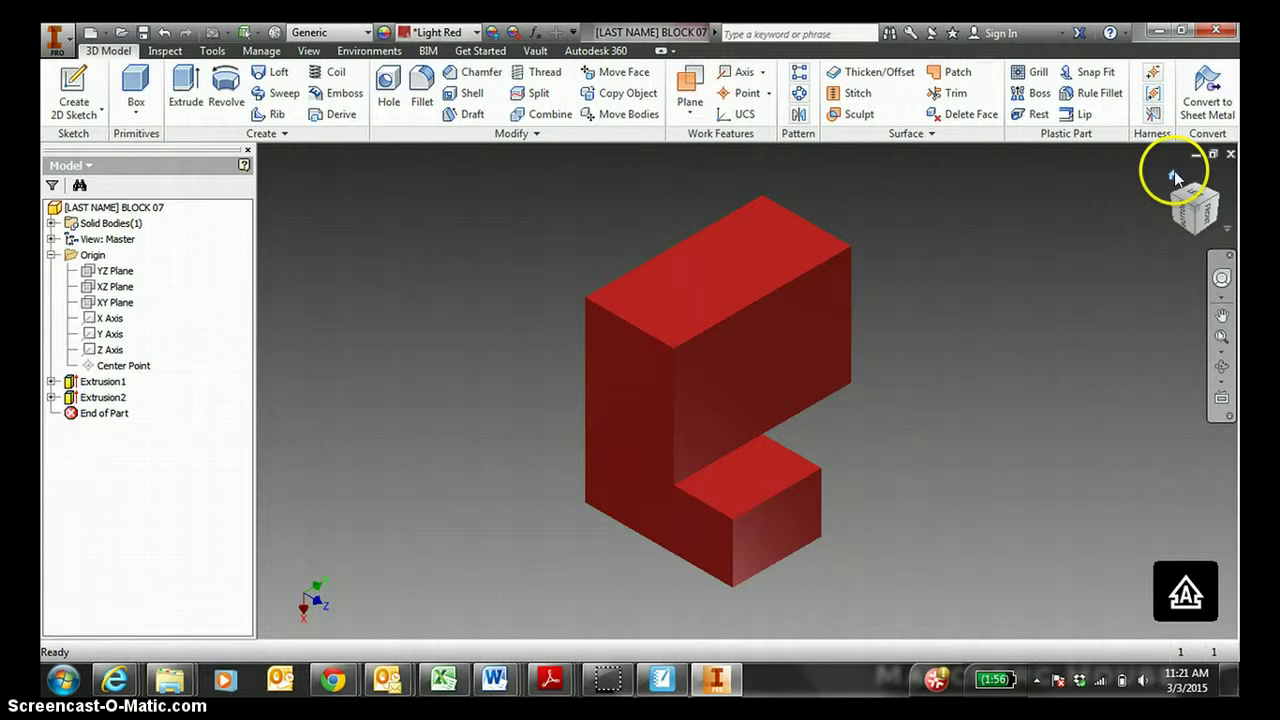
left_click(1175, 178)
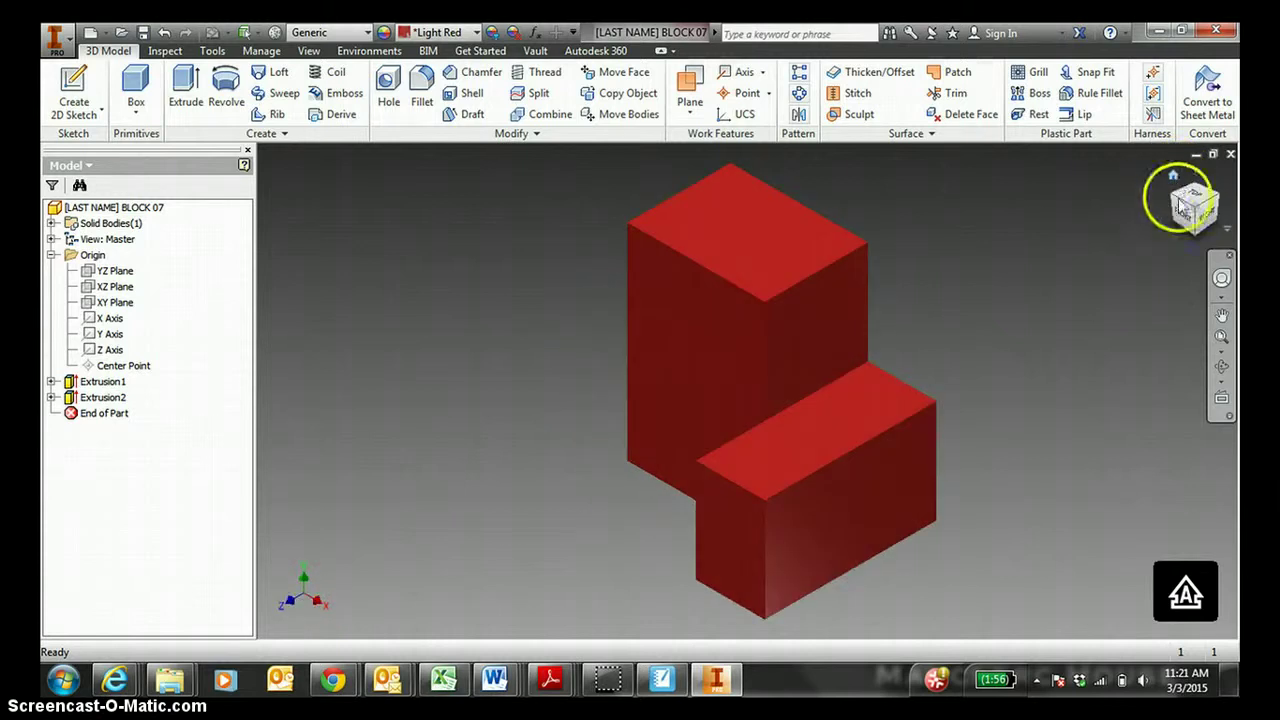
left_click(1178, 214)
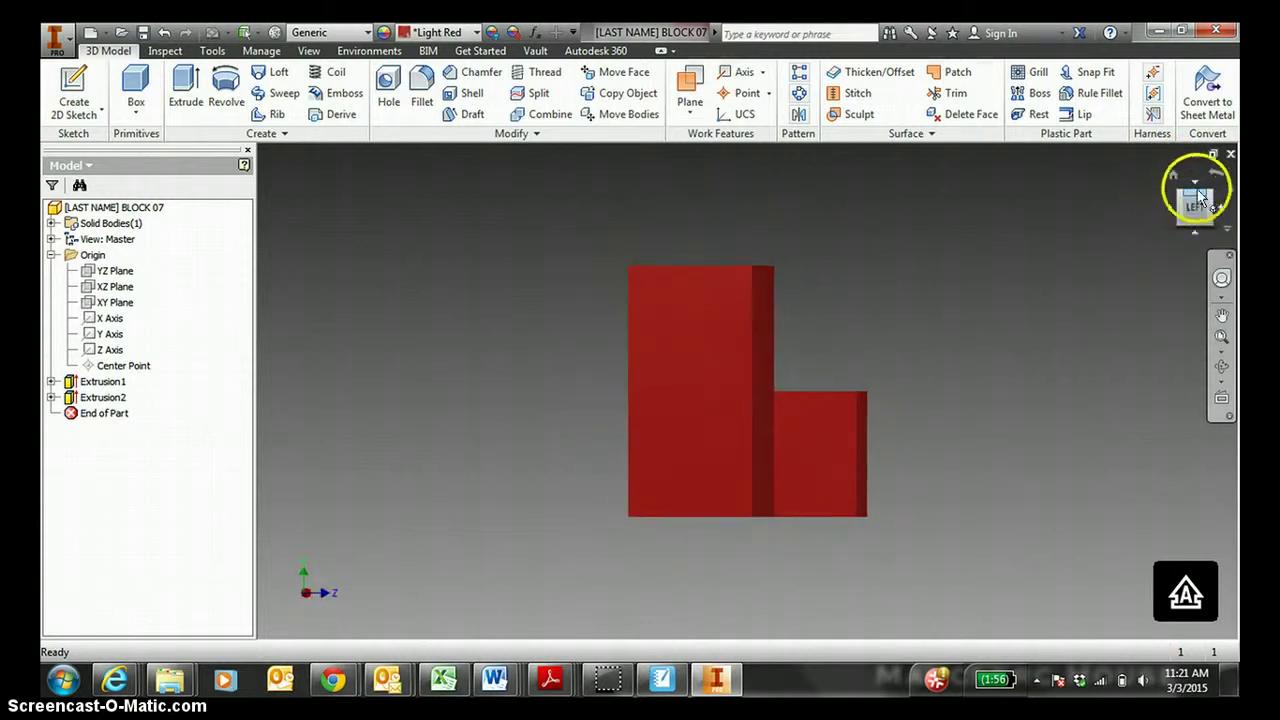
left_click(1215, 199)
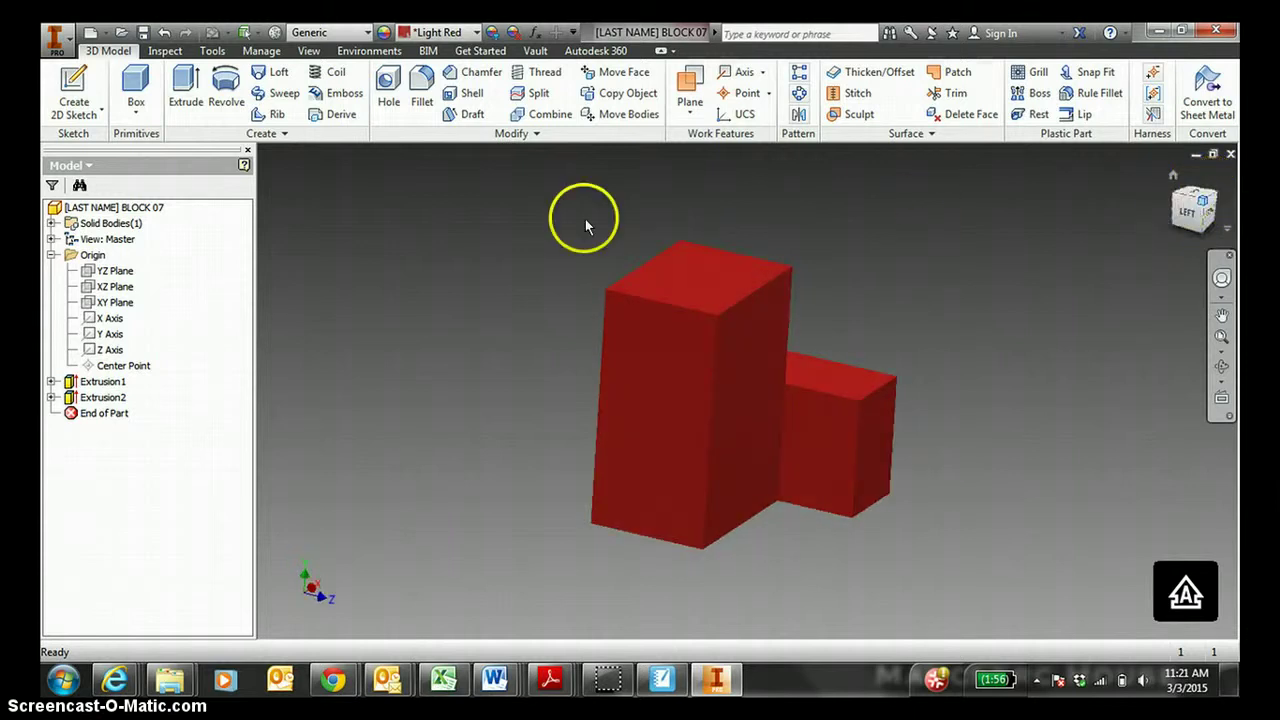
Start a sketch on the block's front-left face and draw a rectangle from the origin.
left_click(86, 88)
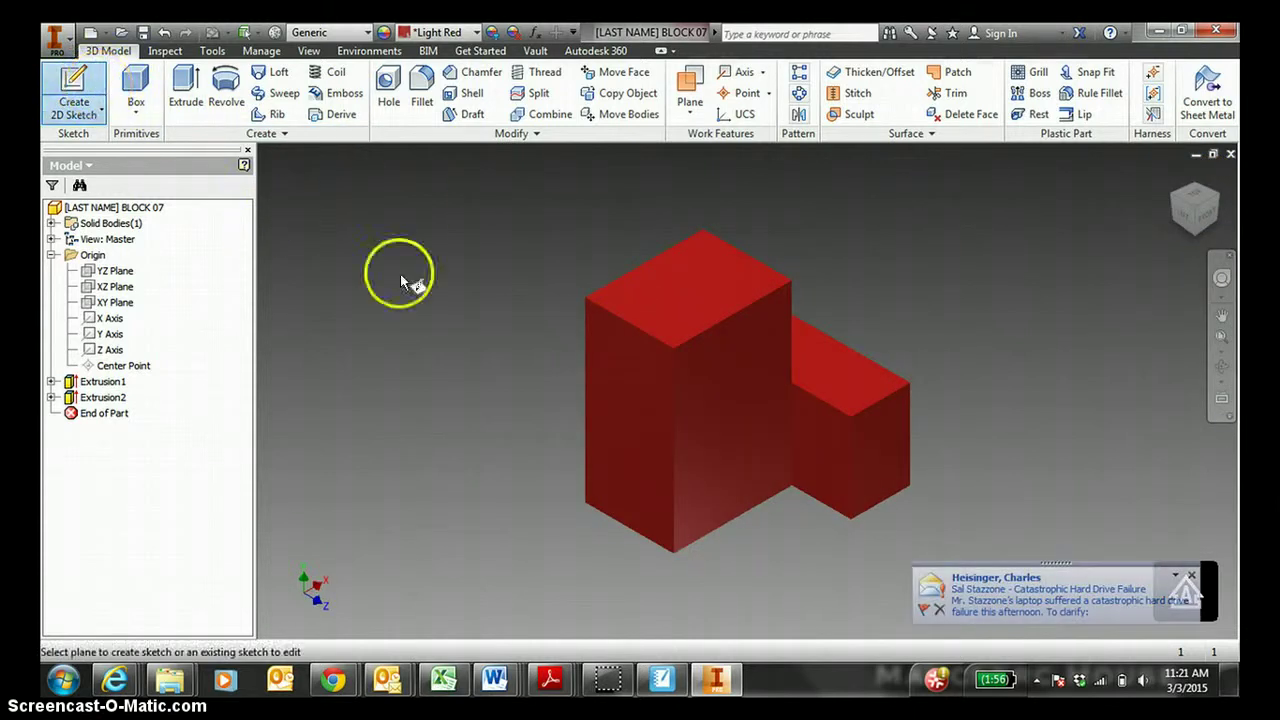
left_click(626, 451)
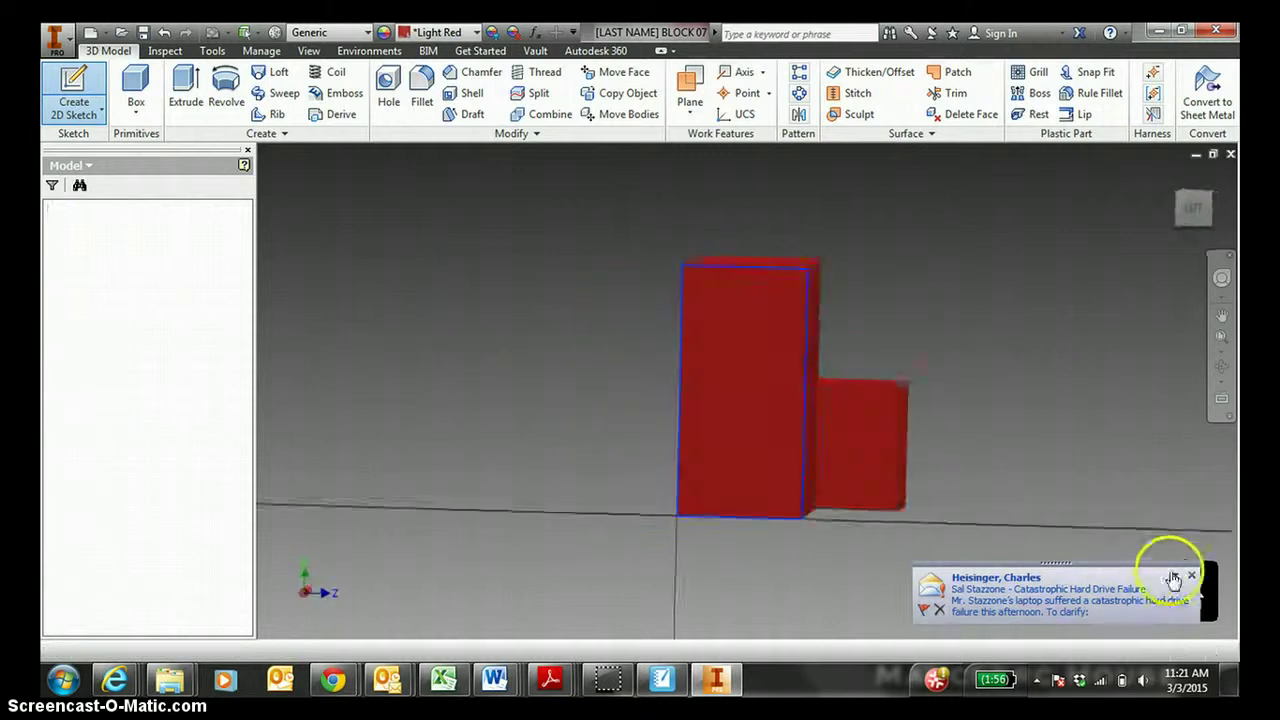
left_click(1191, 577)
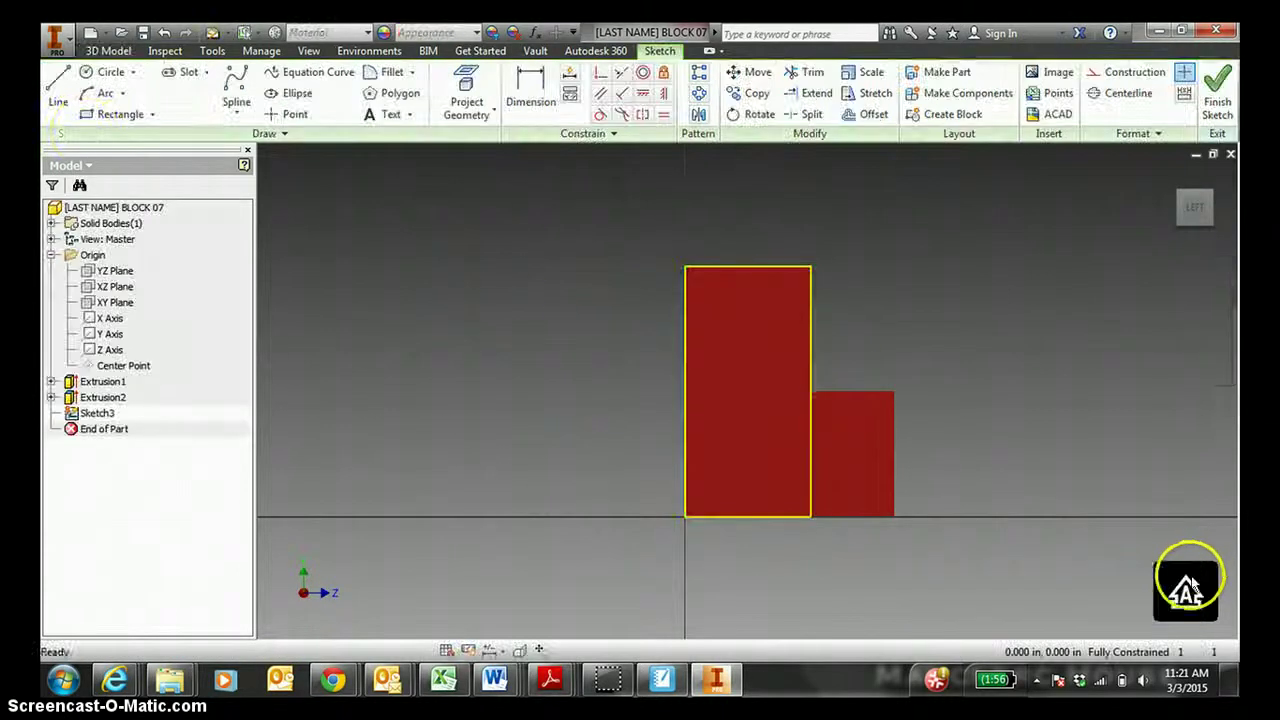
left_click(88, 116)
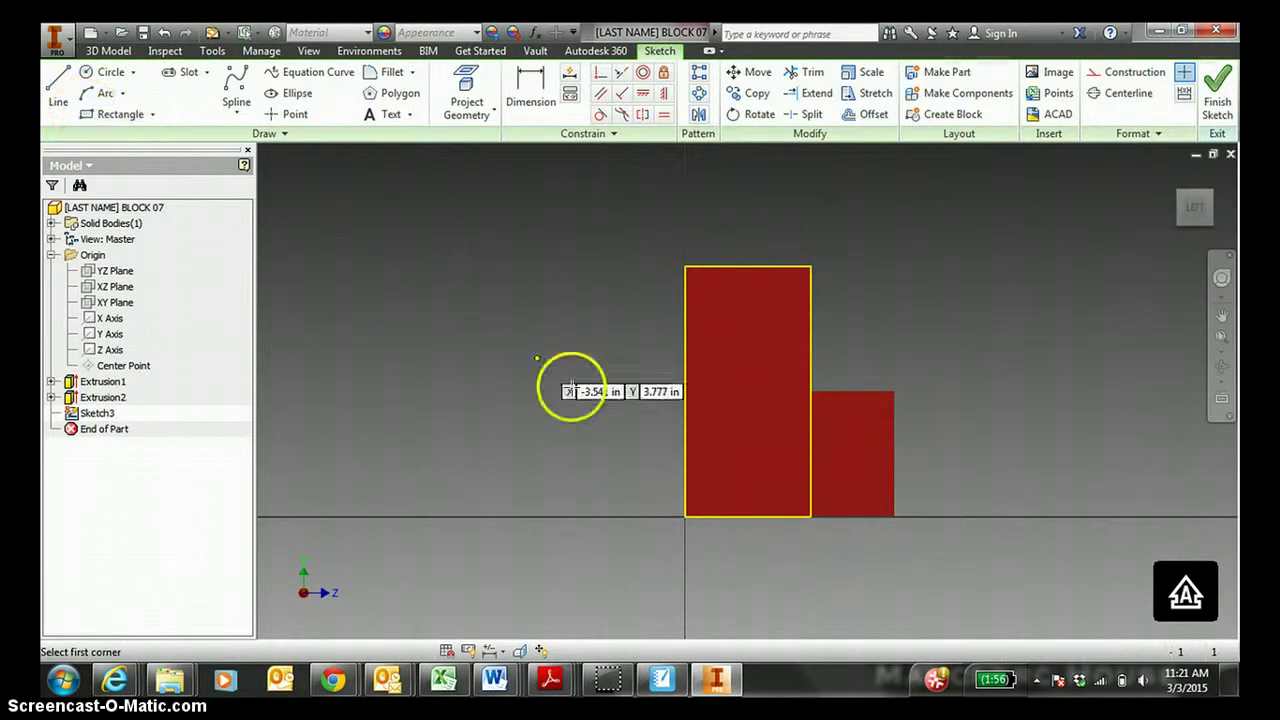
left_click(684, 517)
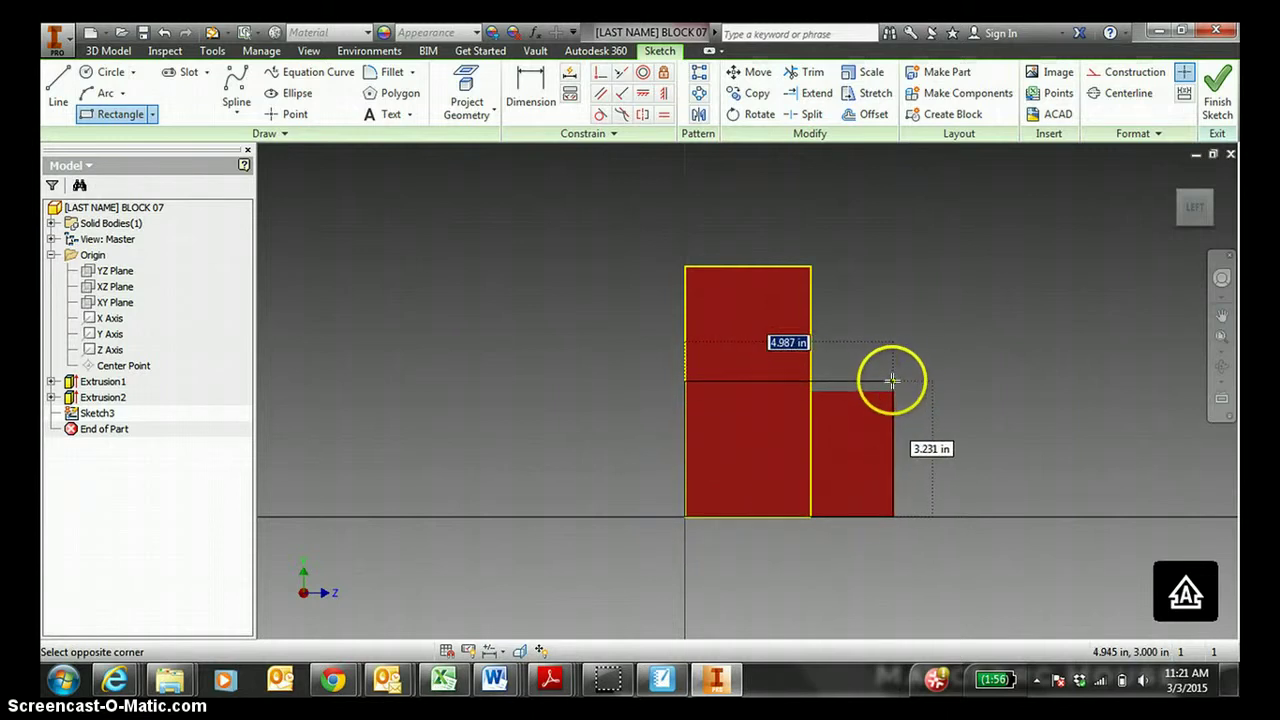
left_click(930, 360)
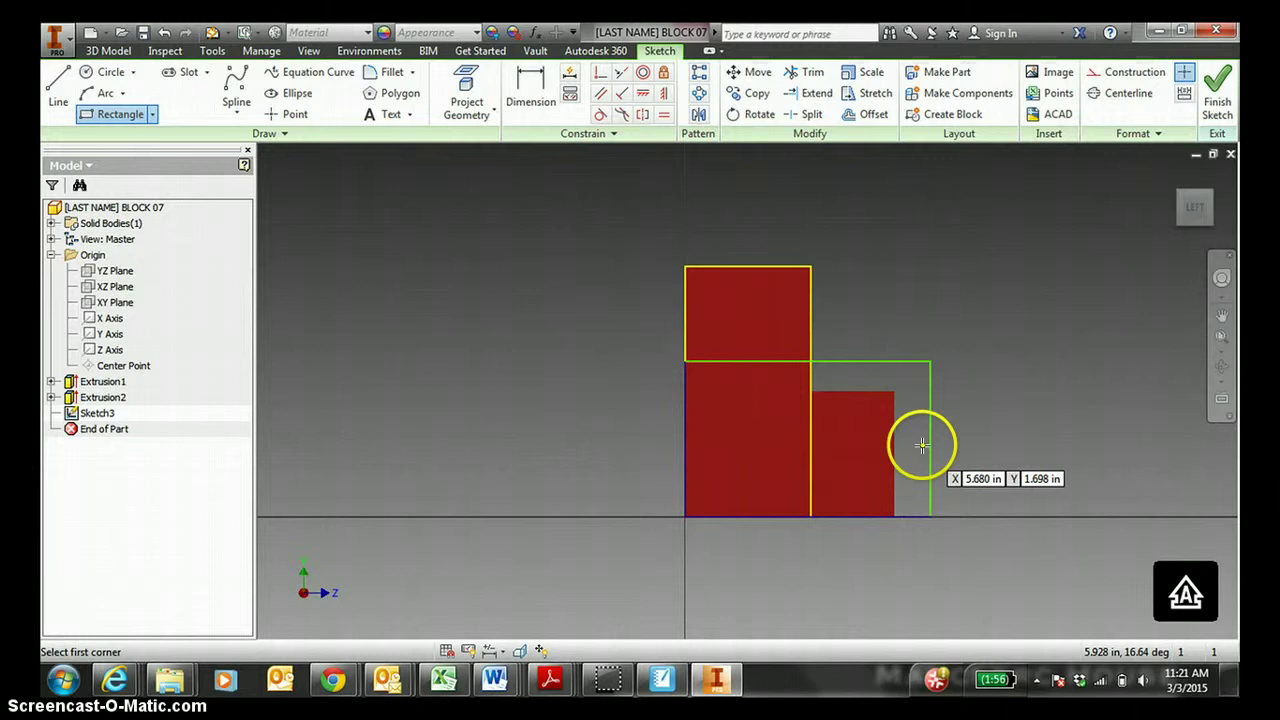
key("Escape")
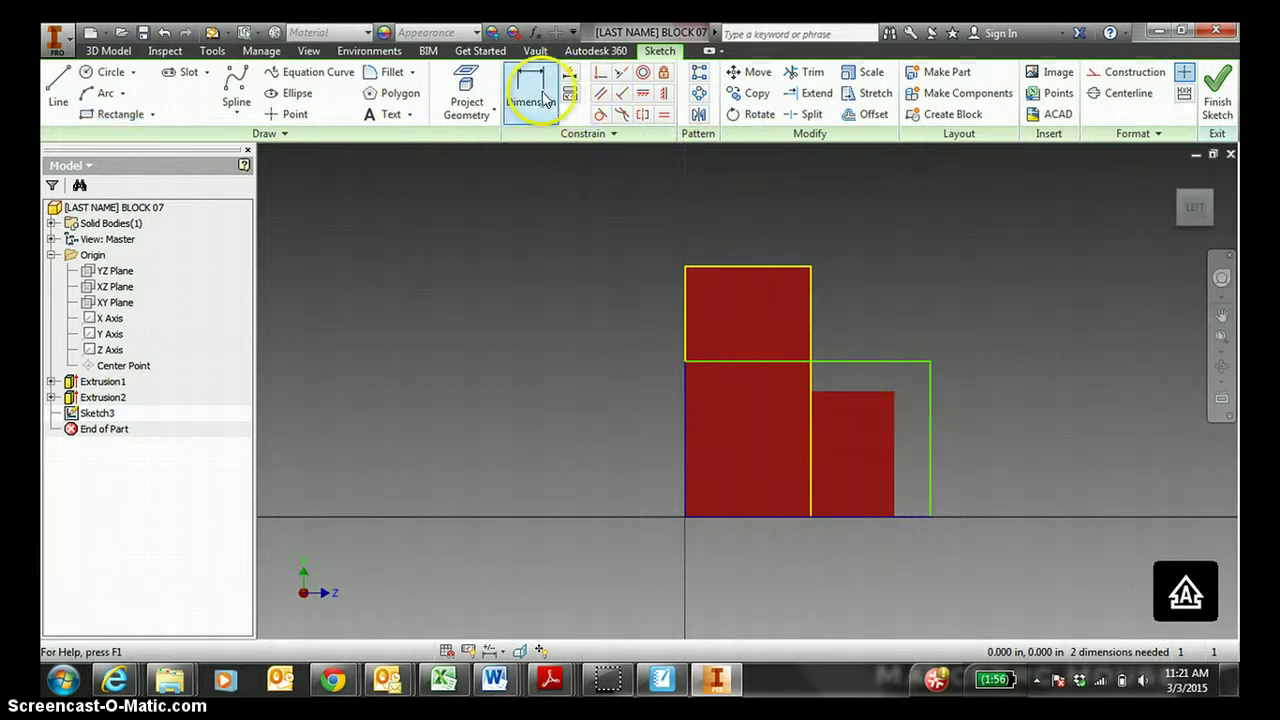
Dimension the rectangle 5 wide and 3 high, then finish the sketch.
left_click(540, 95)
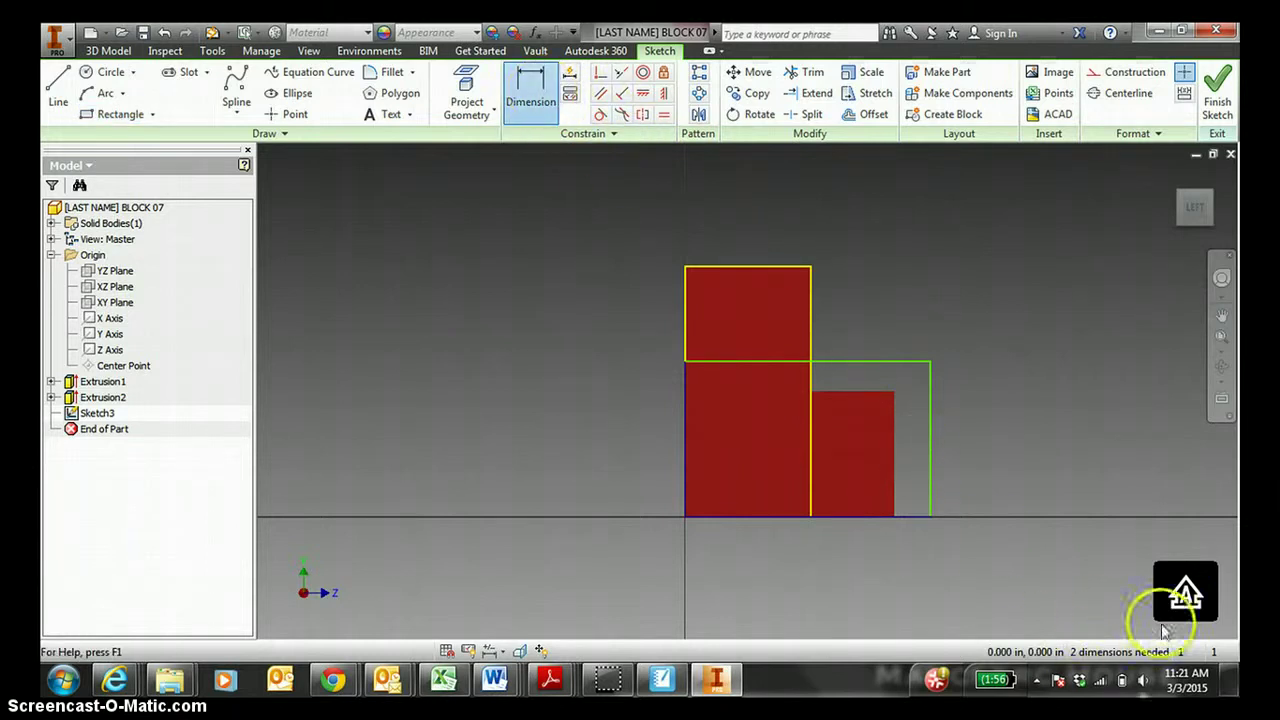
left_click(846, 361)
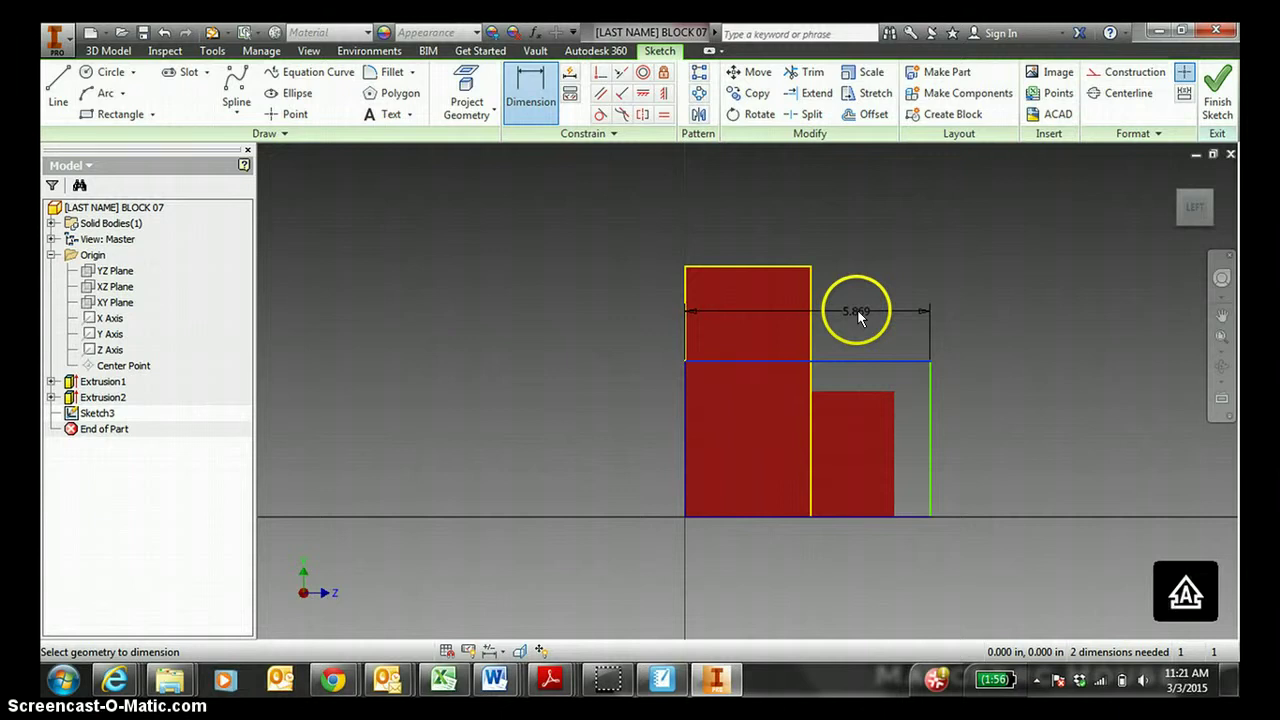
left_click(857, 311)
type("5")
key("Return")
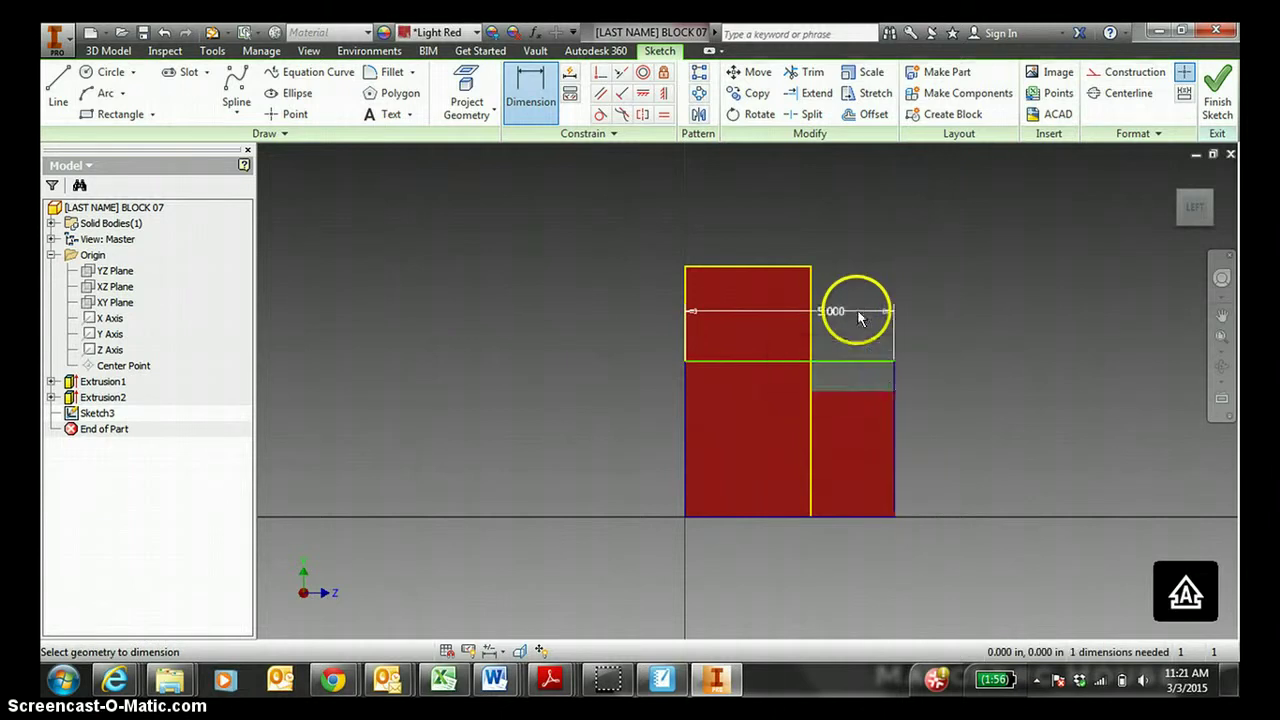
left_click(894, 381)
left_click(961, 403)
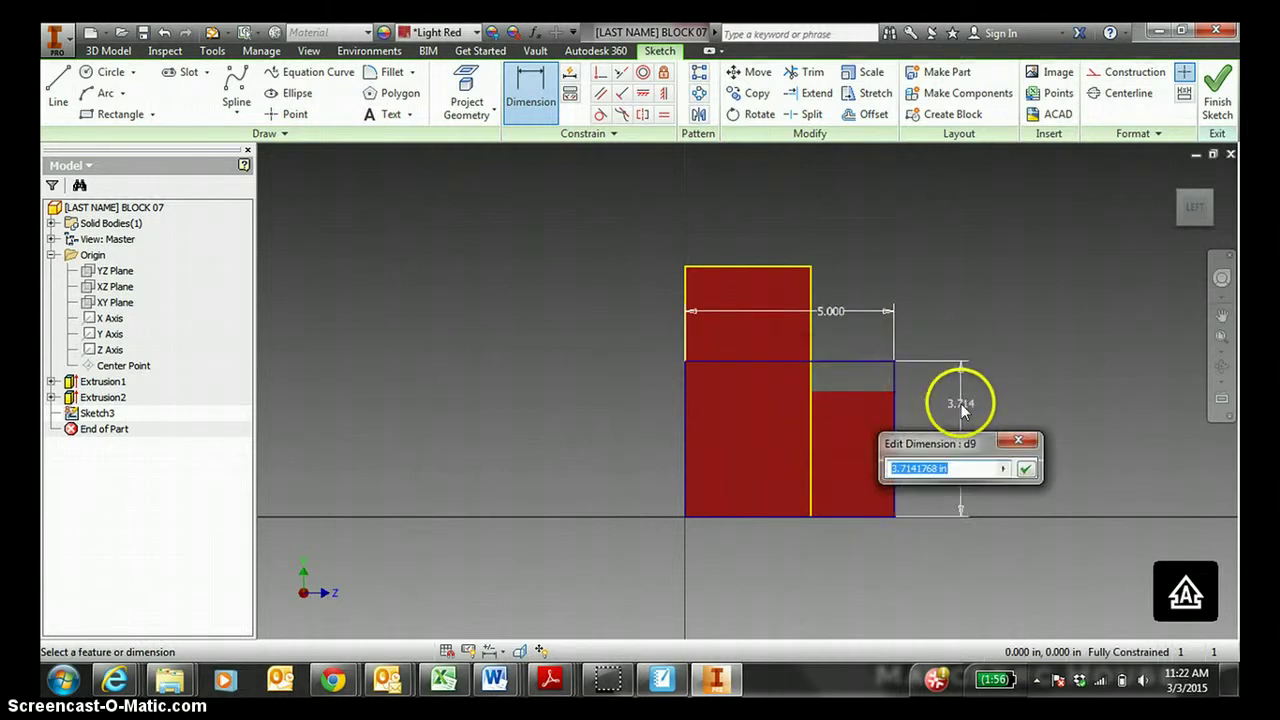
type("3")
key("Return")
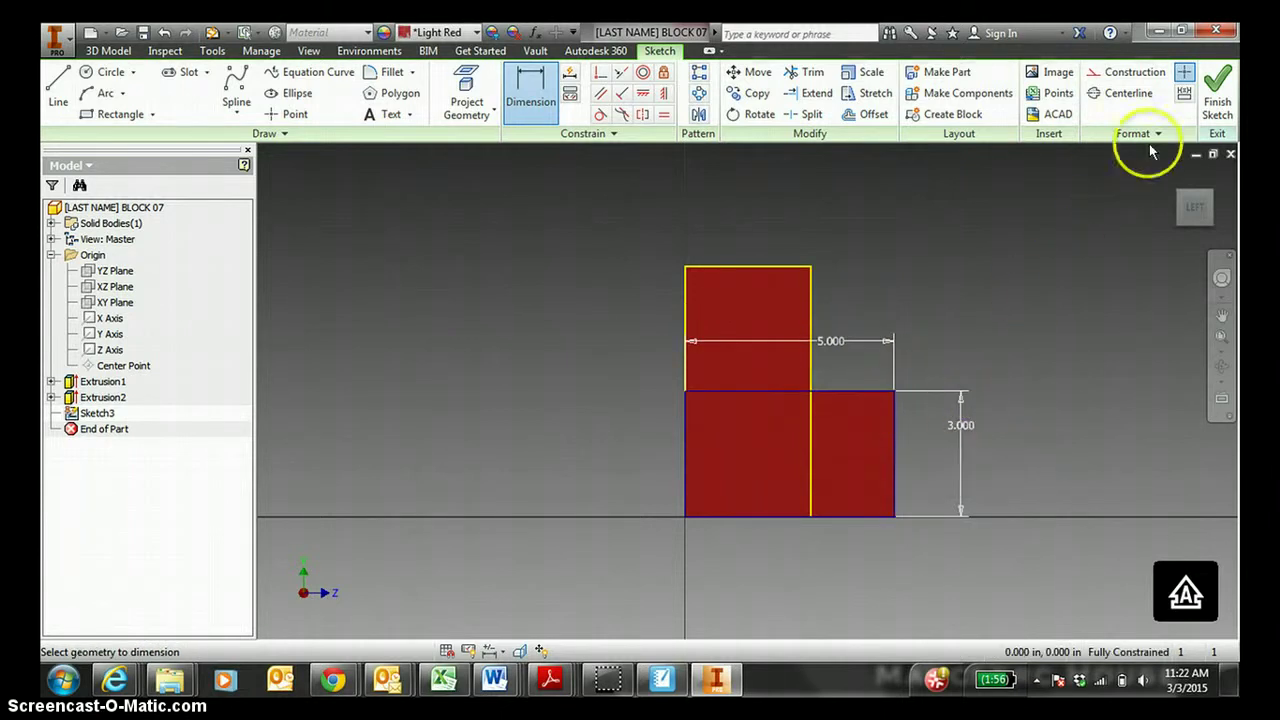
left_click(1215, 100)
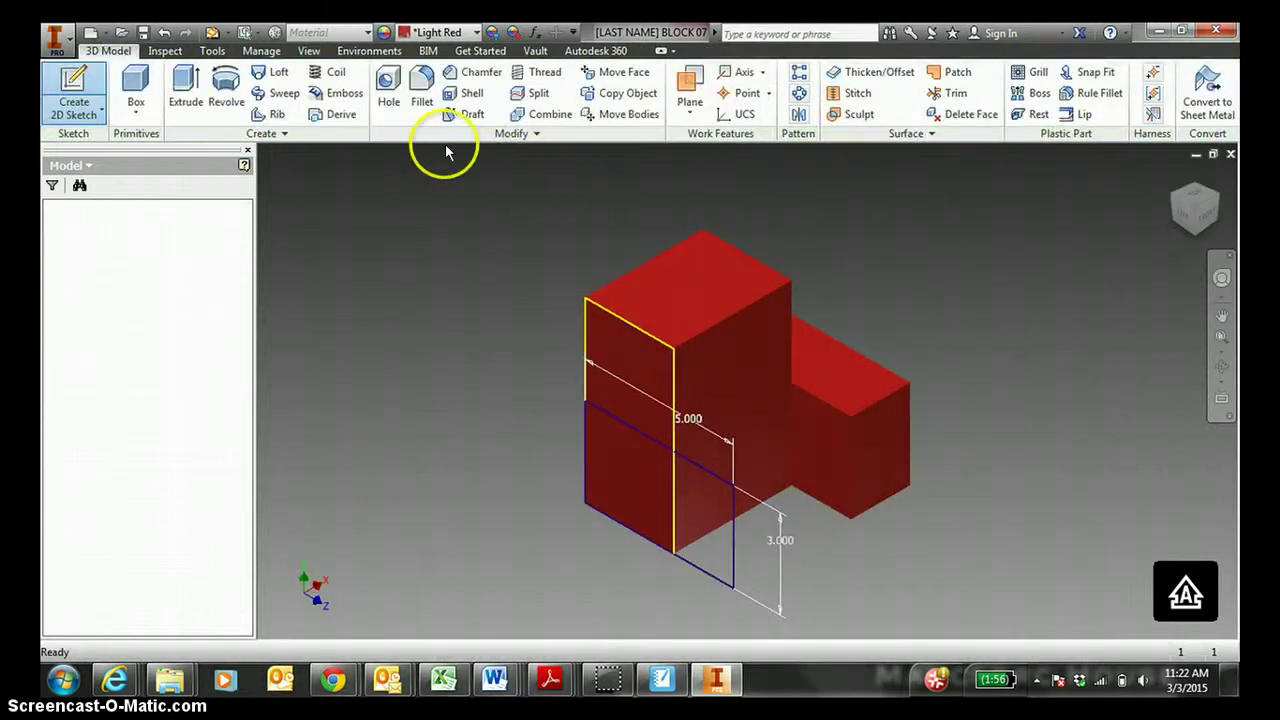
Extrude the Sketch3 rectangle a distance of 2 to create Extrusion3.
left_click(193, 97)
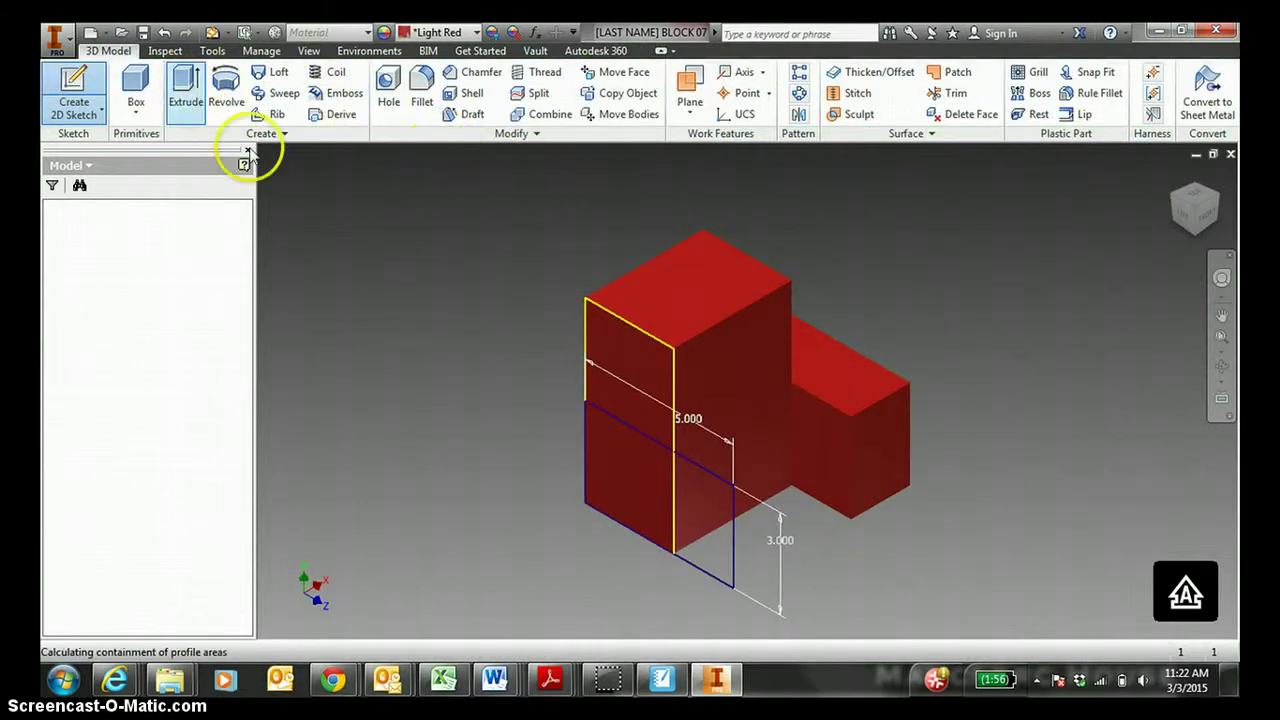
left_click(715, 494)
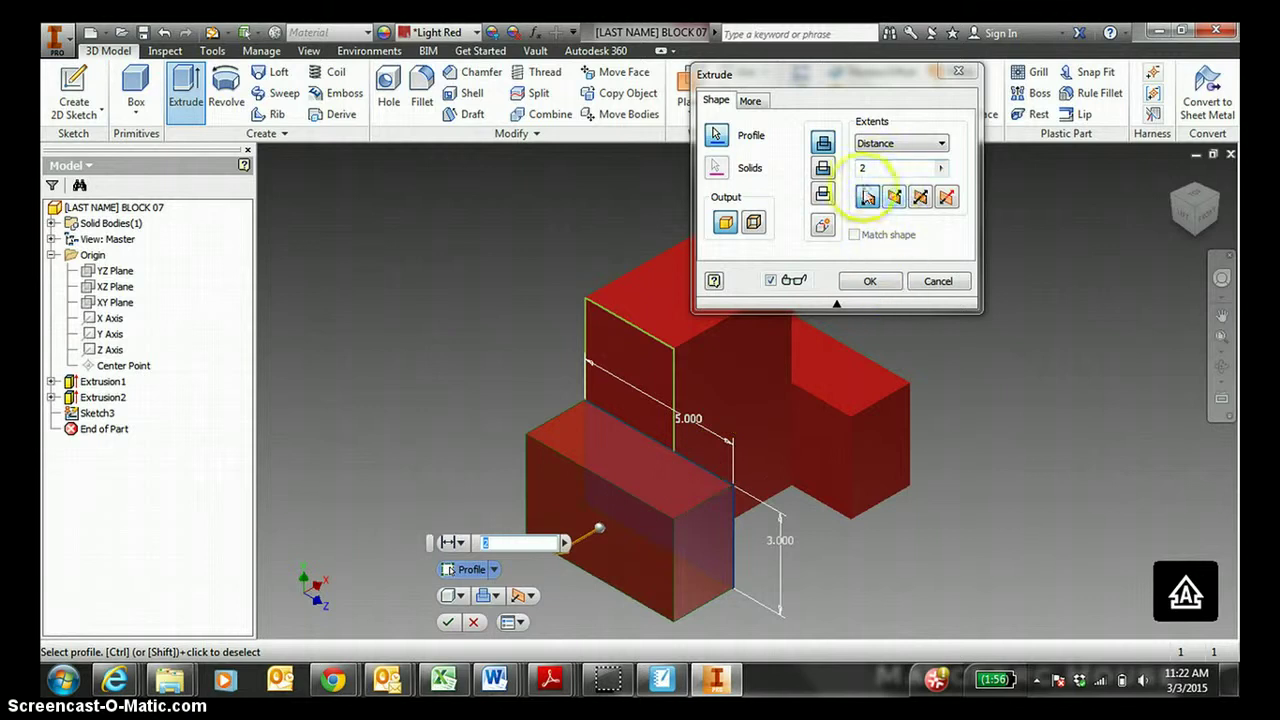
left_click(873, 281)
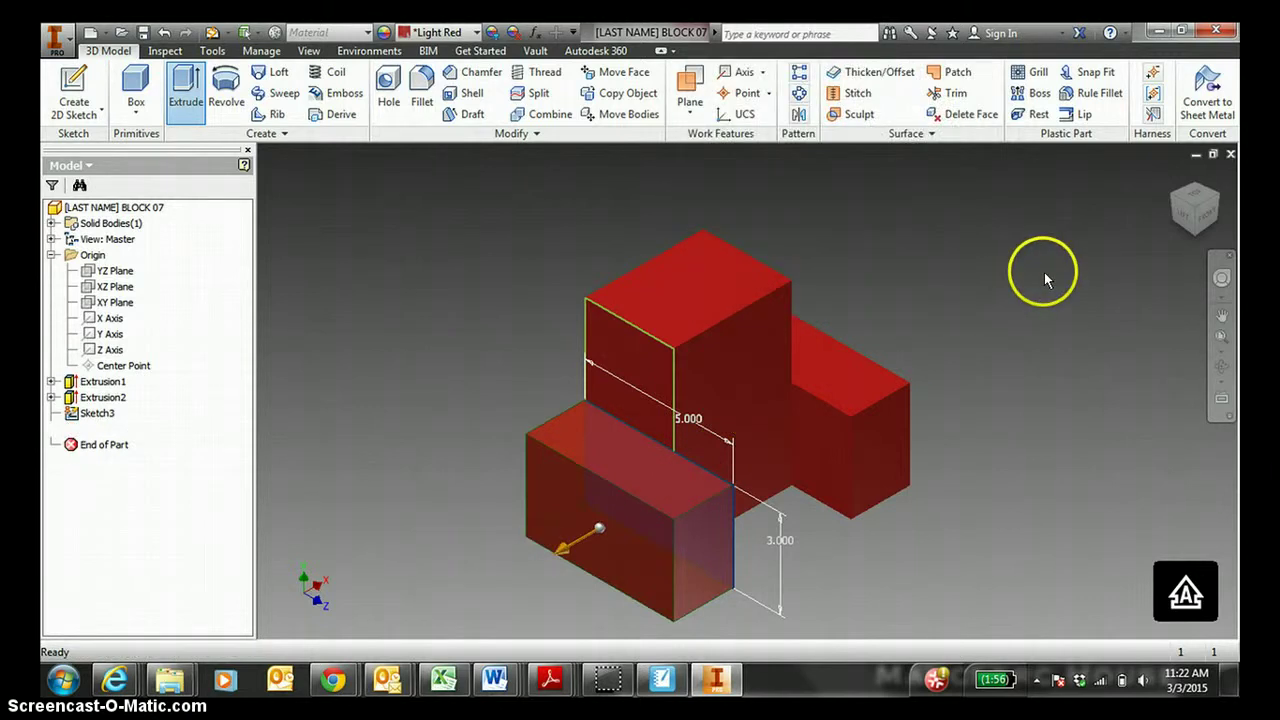
left_click(1176, 178)
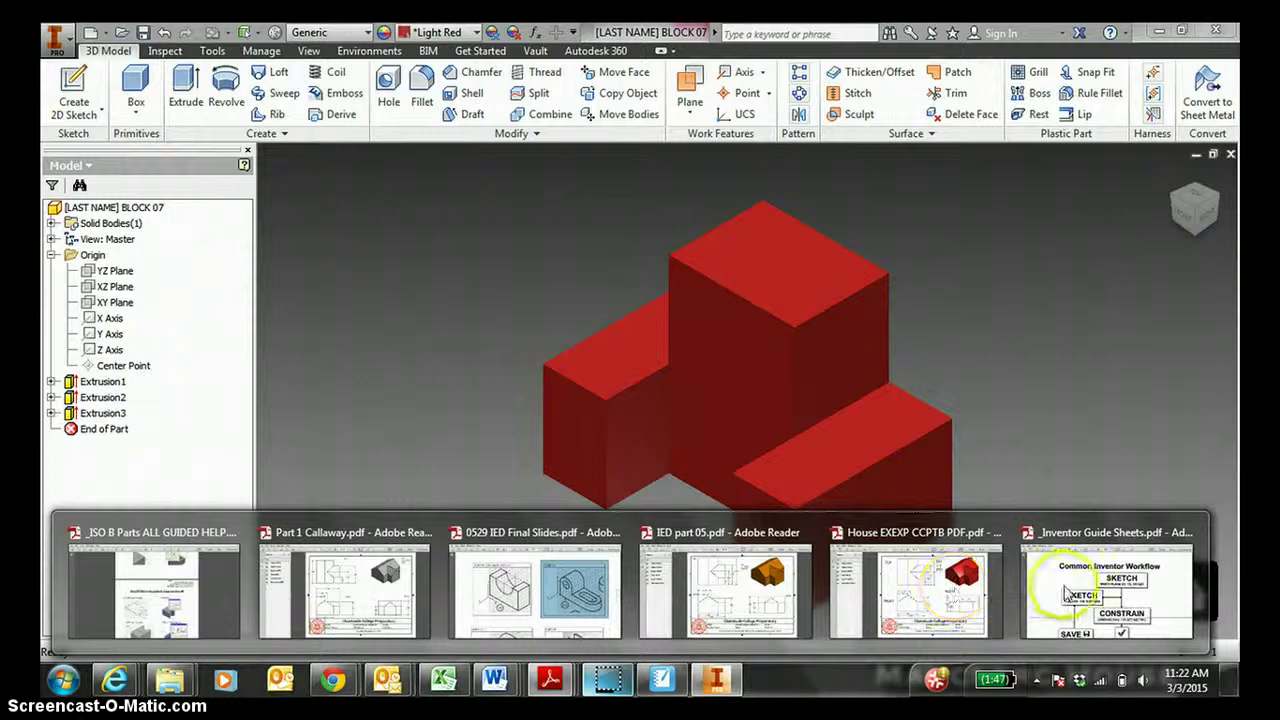
left_click(1106, 590)
scroll(864, 415, "down", 3, "ctrl")
scroll(816, 416, "down", 3)
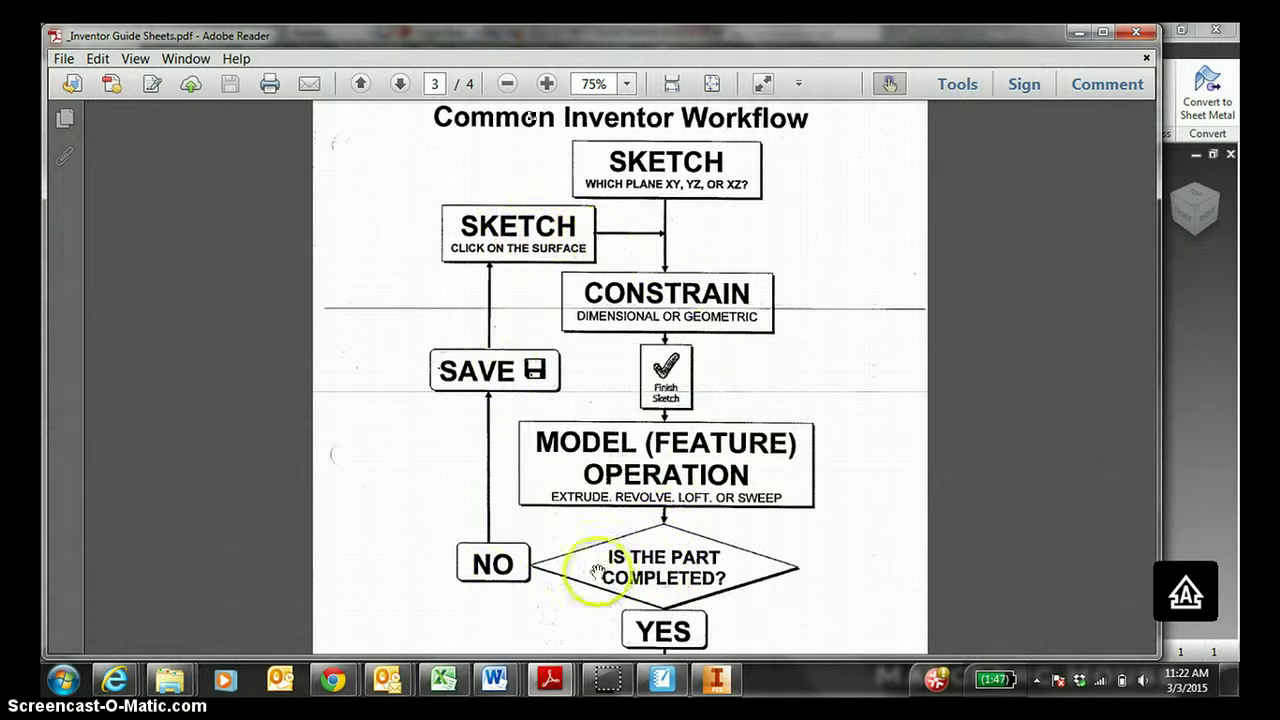
scroll(668, 592, "down", 1)
scroll(668, 592, "down", 3)
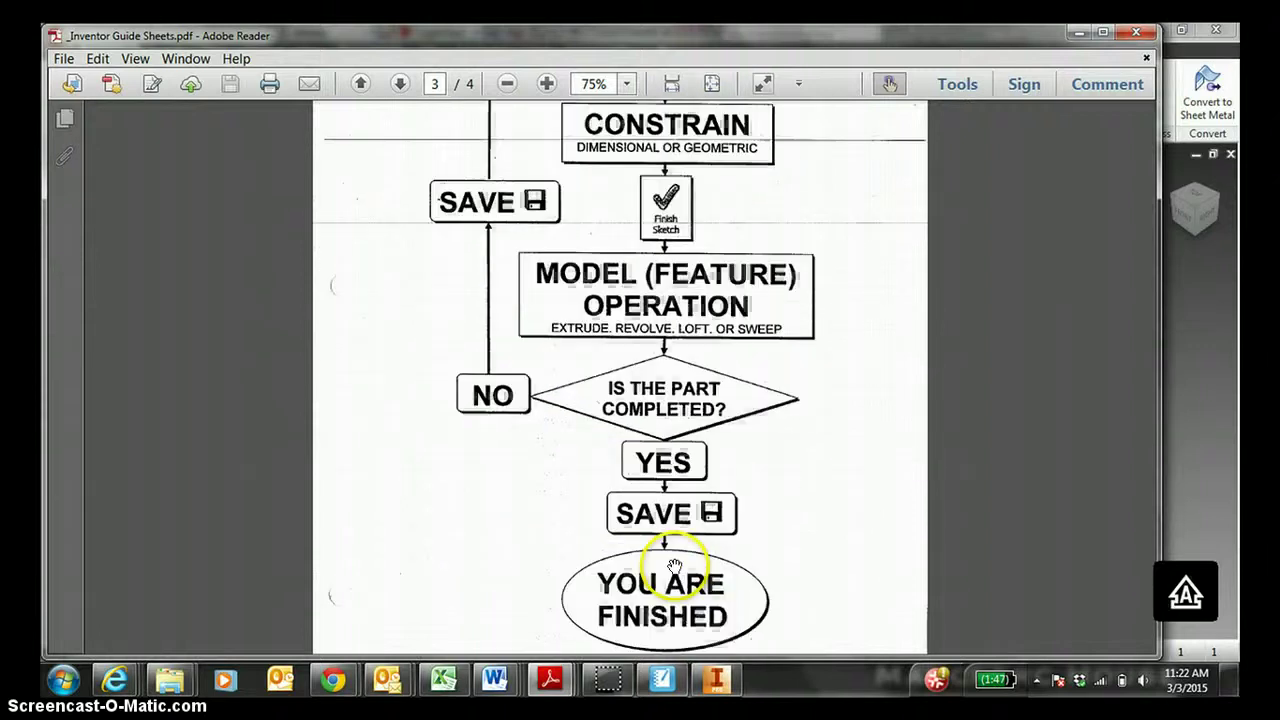
left_click(715, 679)
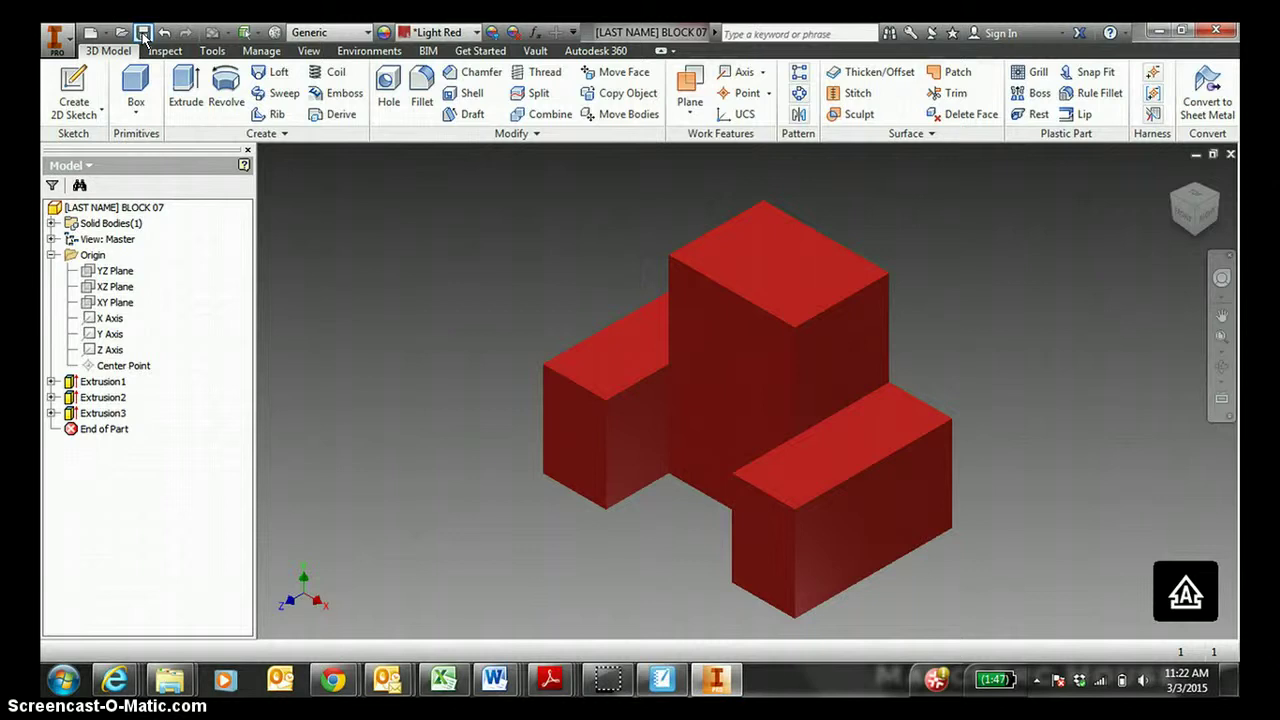
Create a drawing from CCP TITLE BLOCK 2013.idw, filling the name and class prompts and accepting the style conflict.
left_click(90, 33)
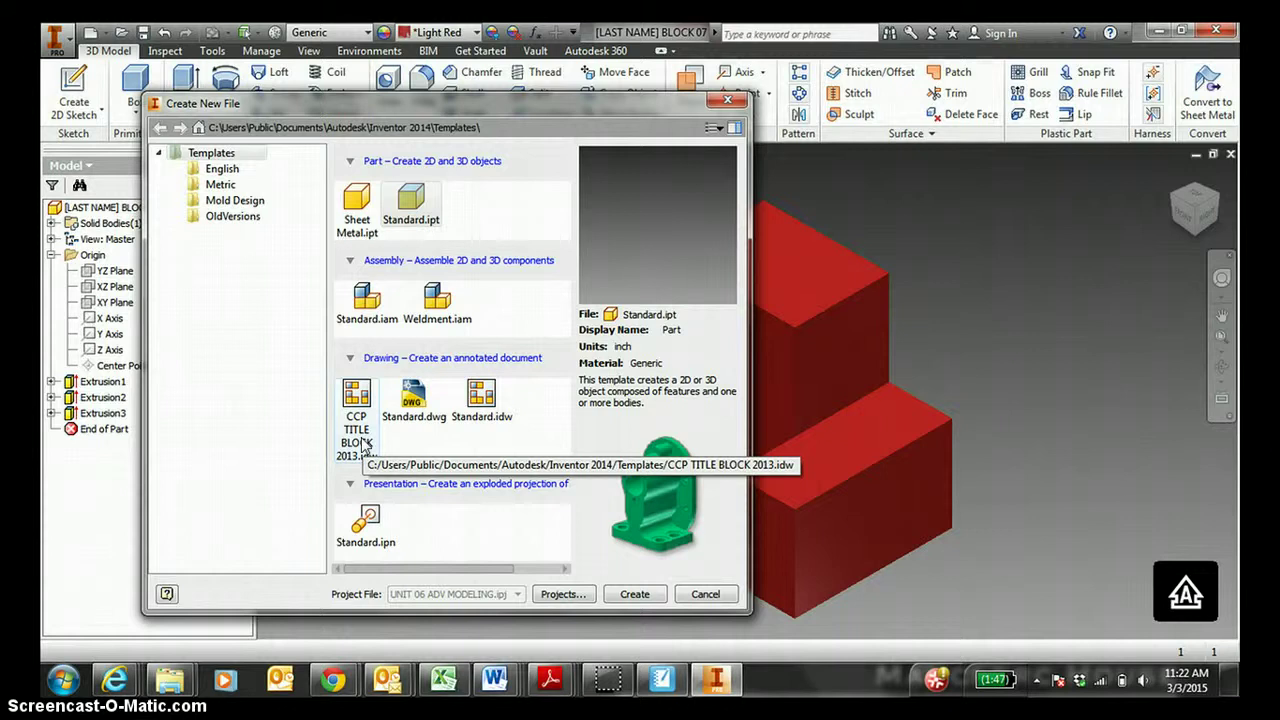
left_click(365, 447)
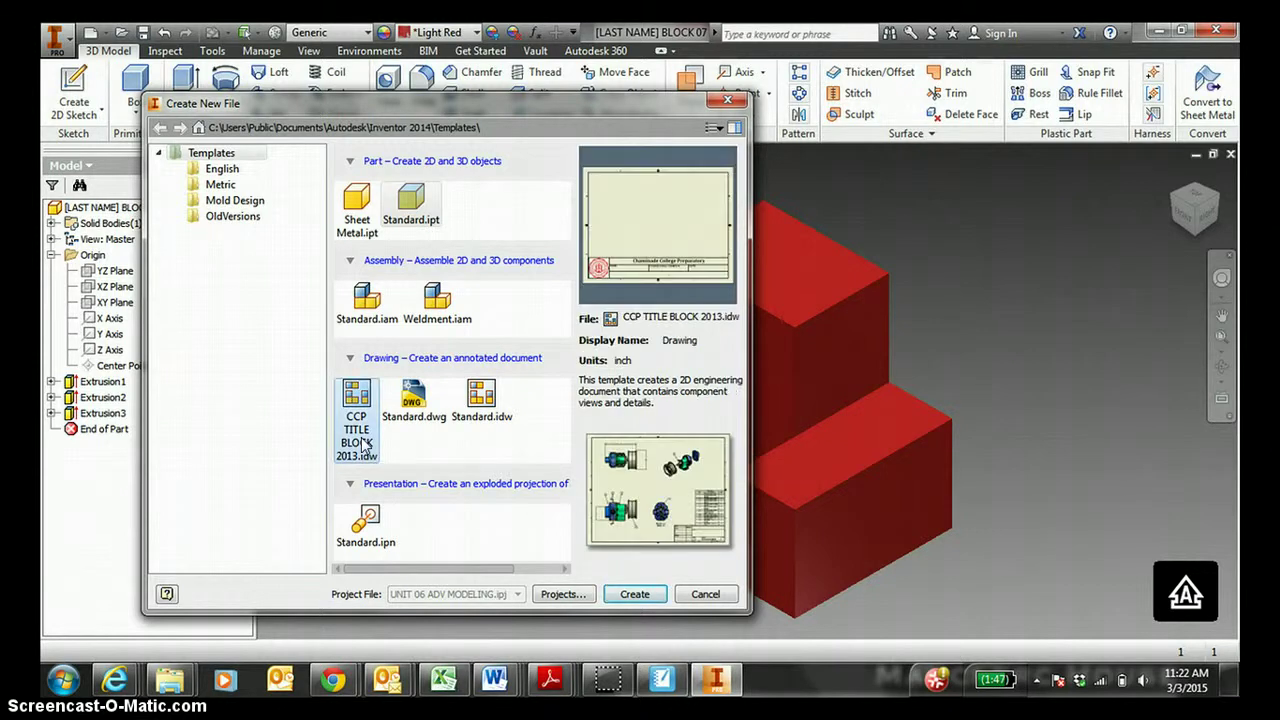
double_click(361, 437)
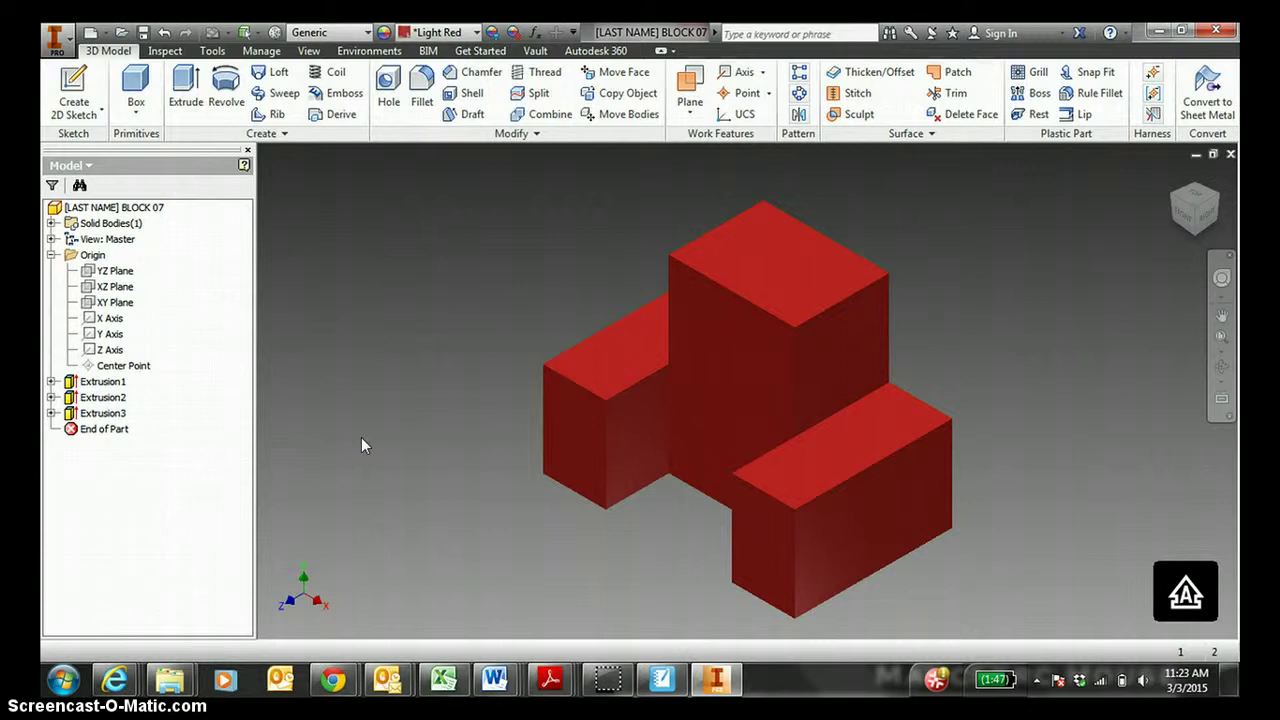
type("YOU")
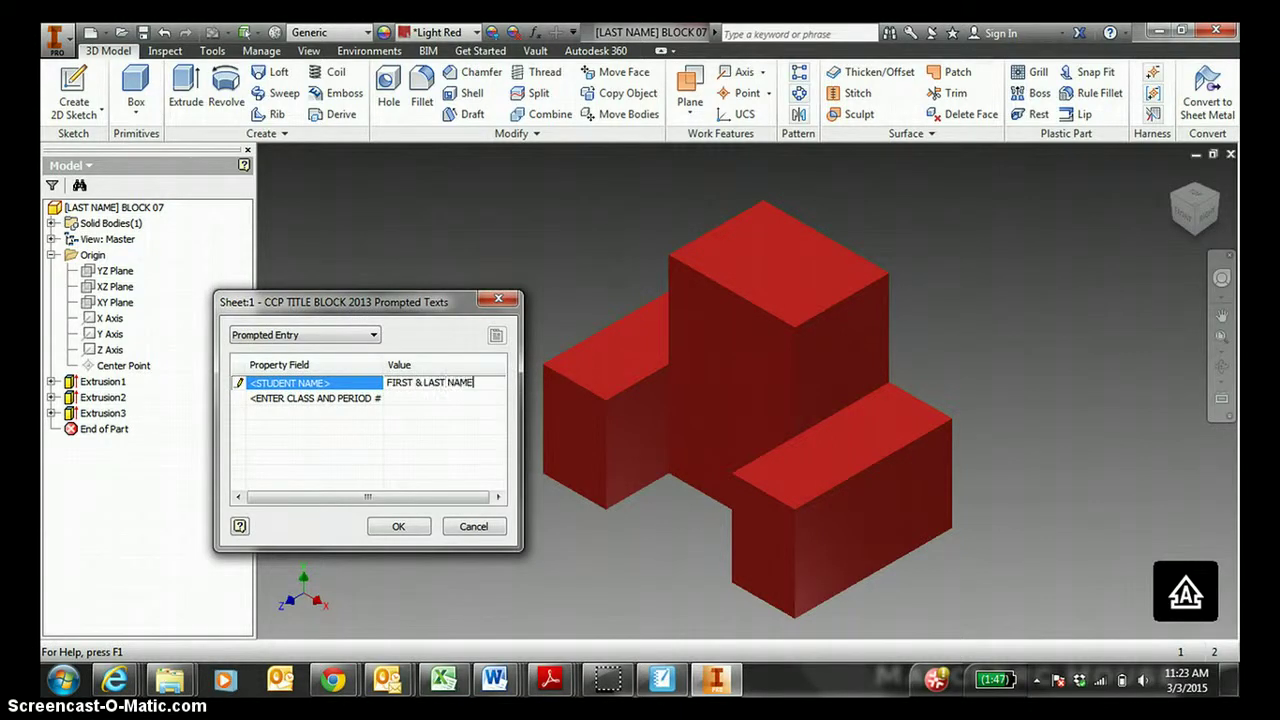
key("Return")
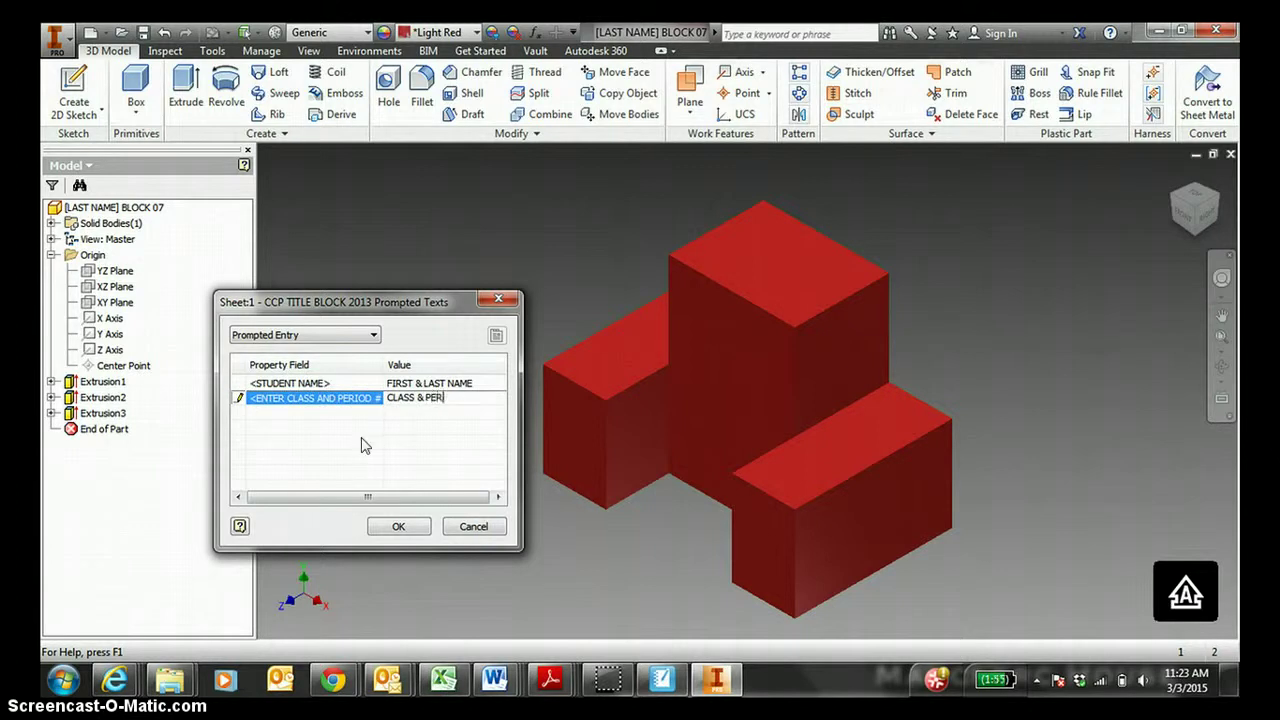
left_click(410, 529)
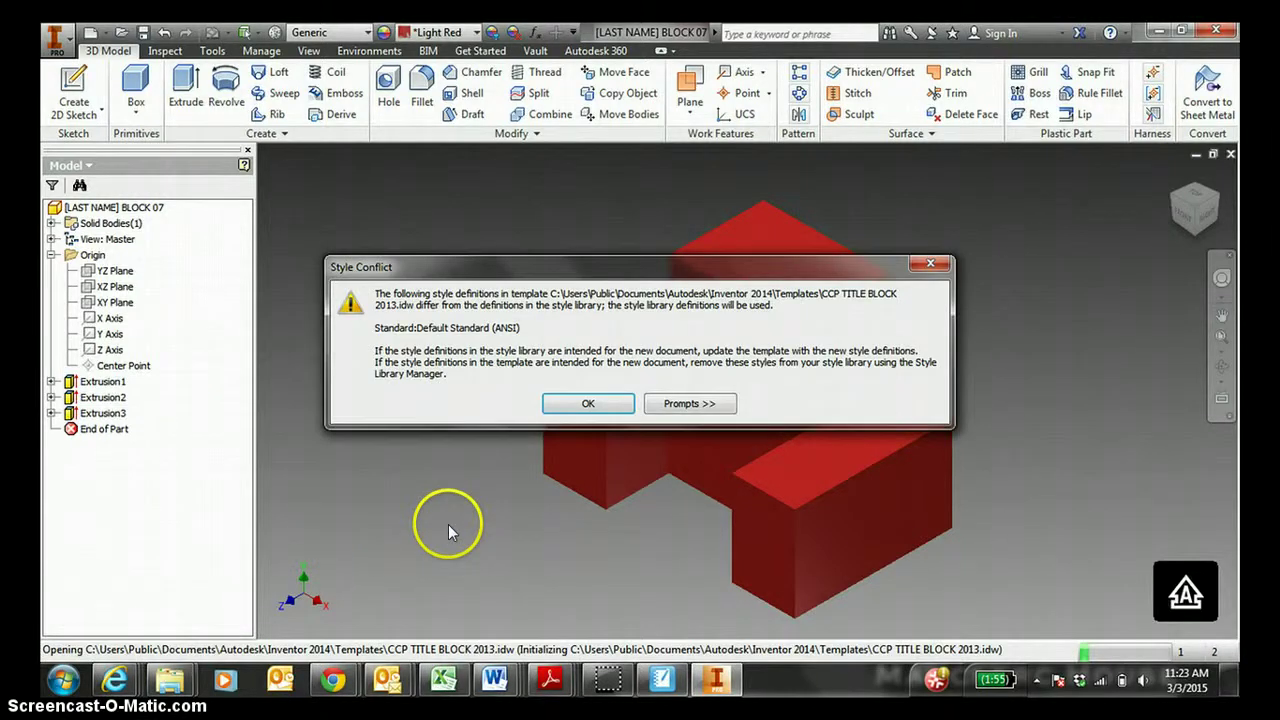
left_click(549, 405)
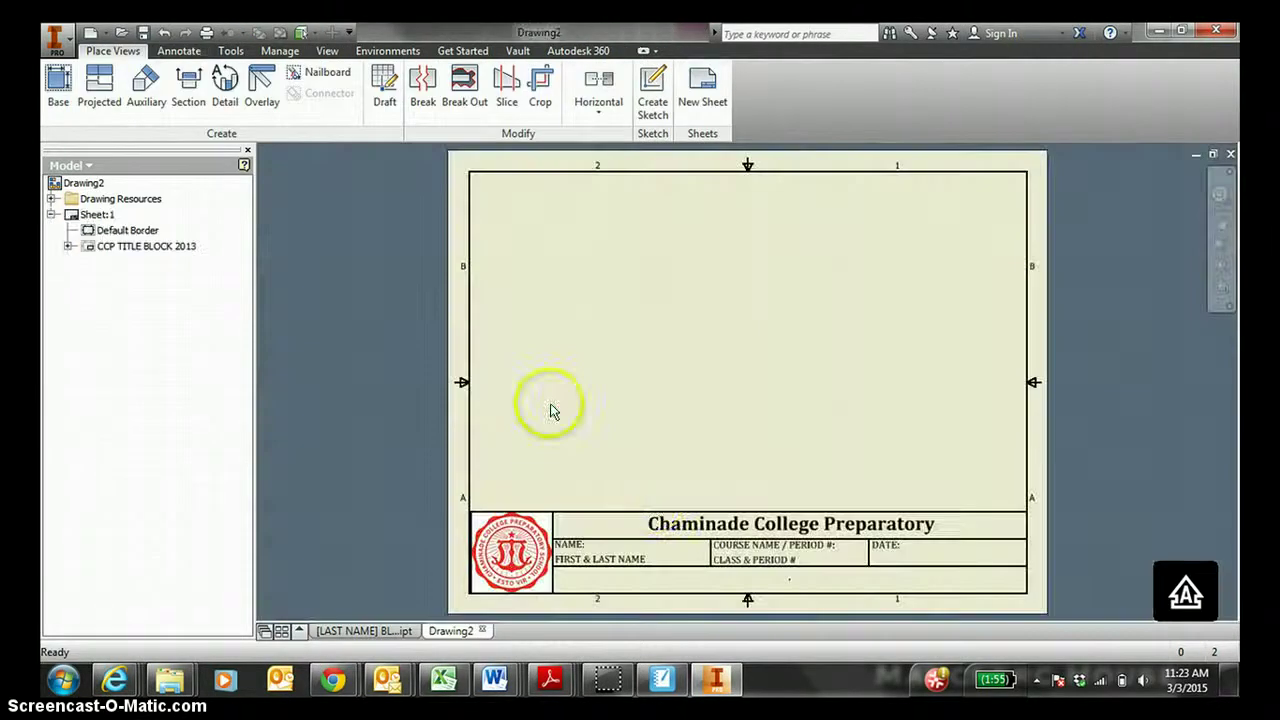
Place BLOCK 07's front view at 1:4 scale with projected top, right and isometric views.
left_click(60, 88)
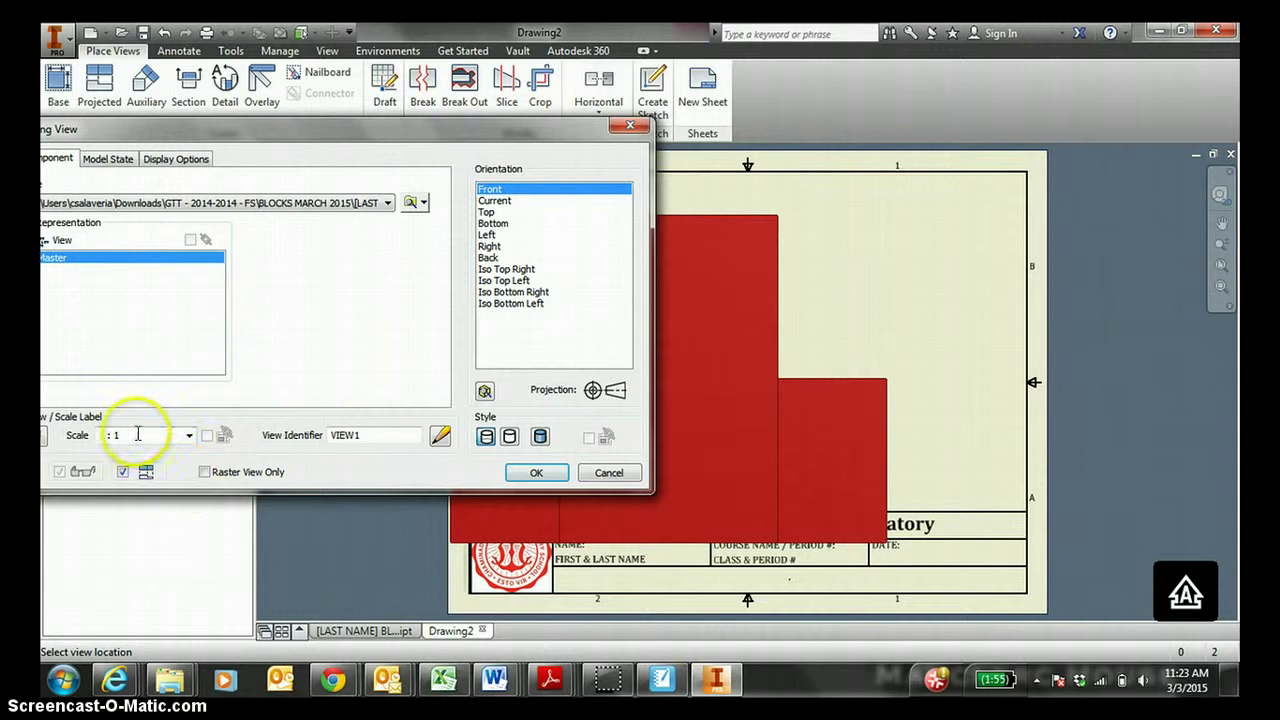
type("4")
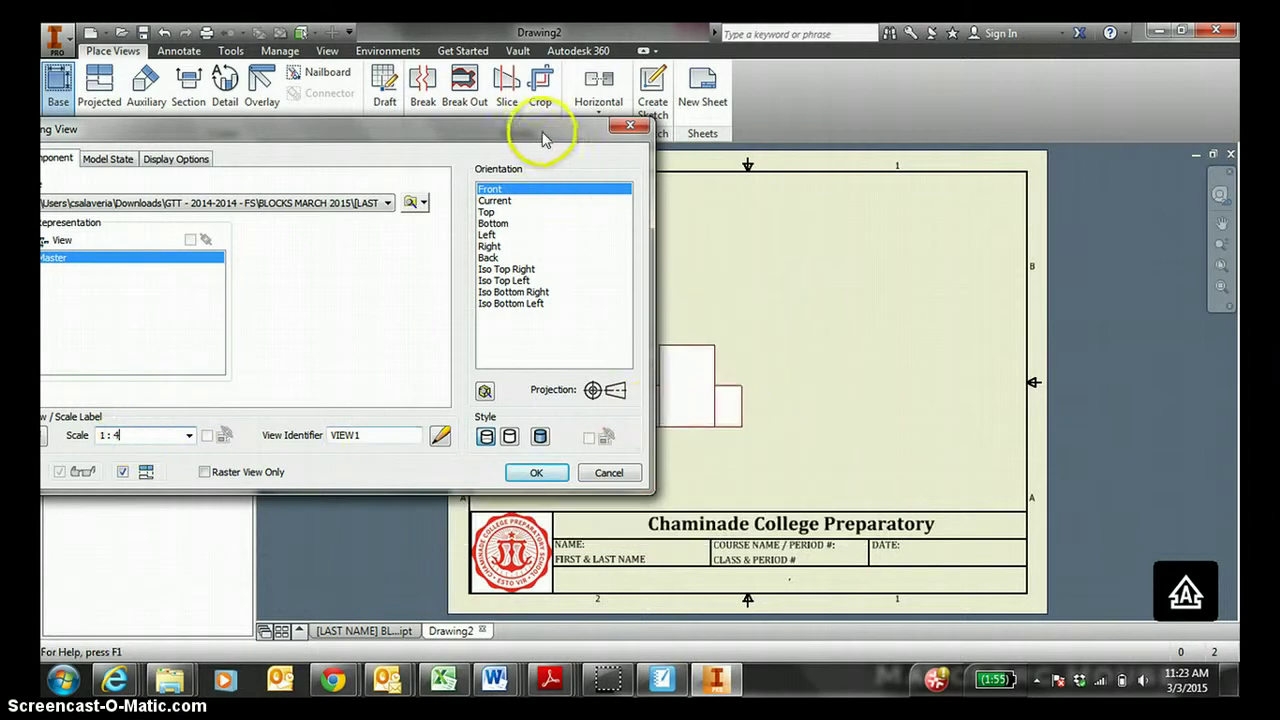
left_click_drag(543, 129, 405, 161)
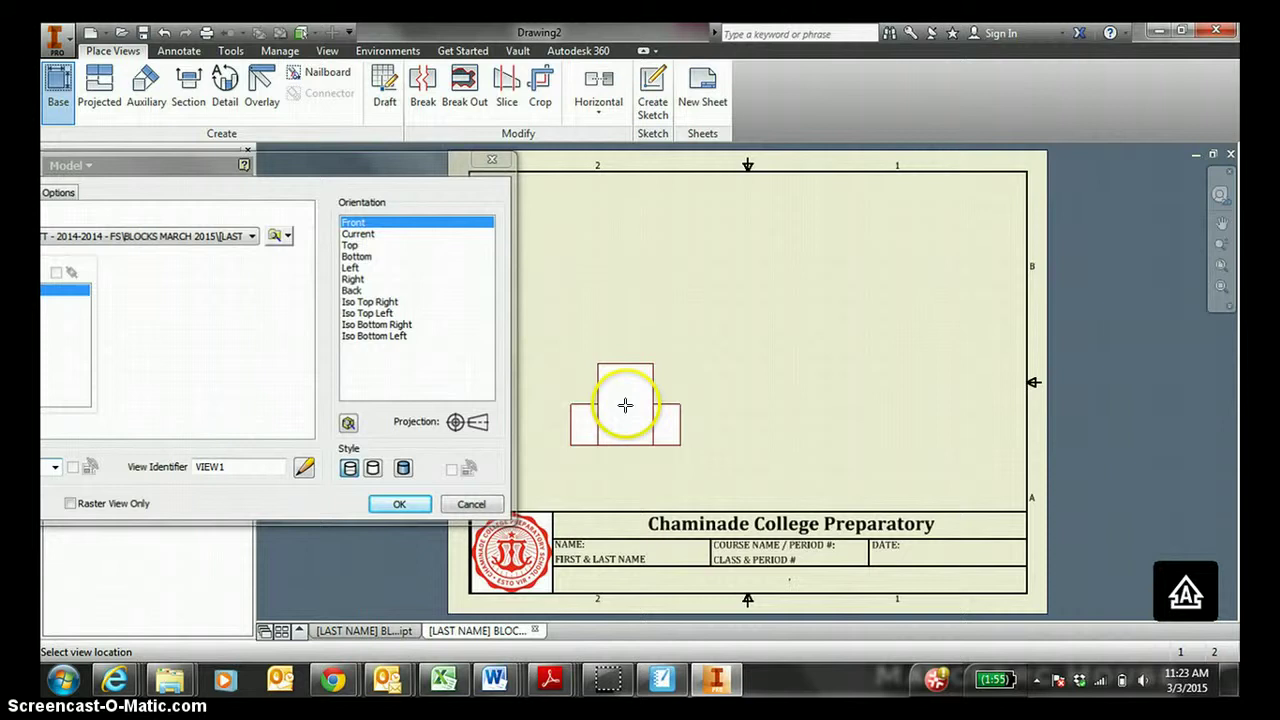
left_click(625, 405)
left_click(623, 249)
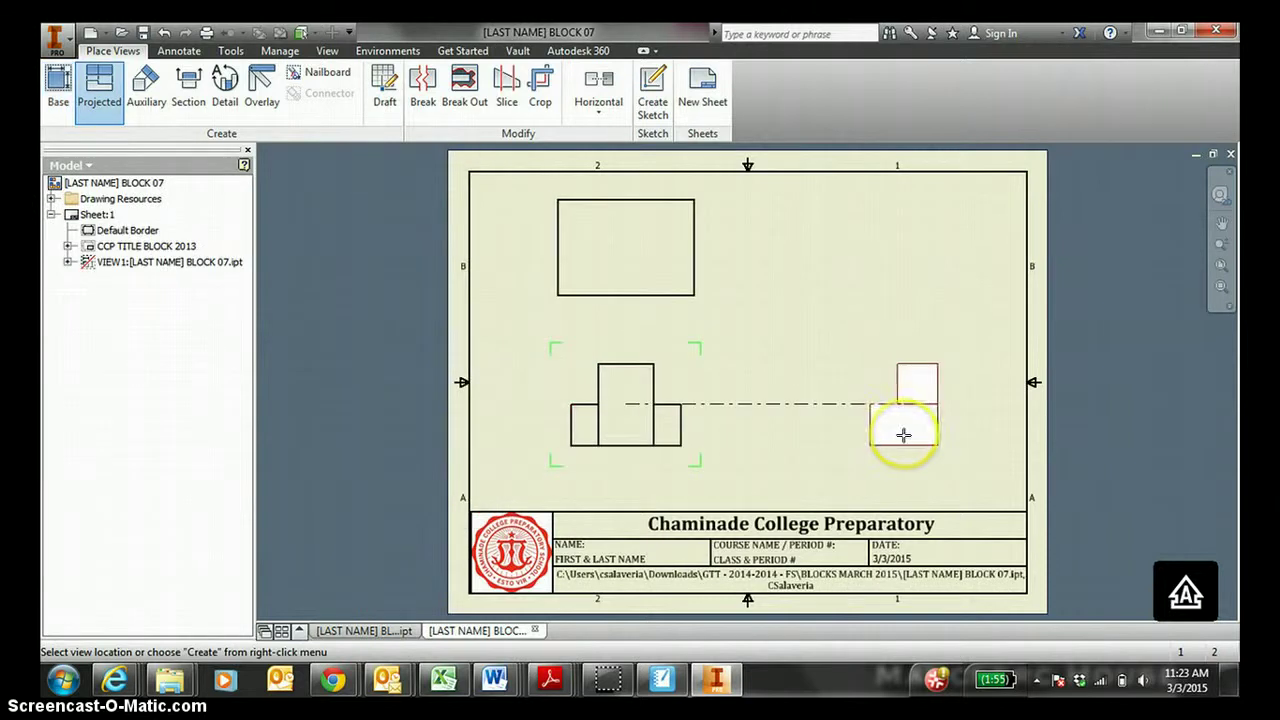
left_click(903, 425)
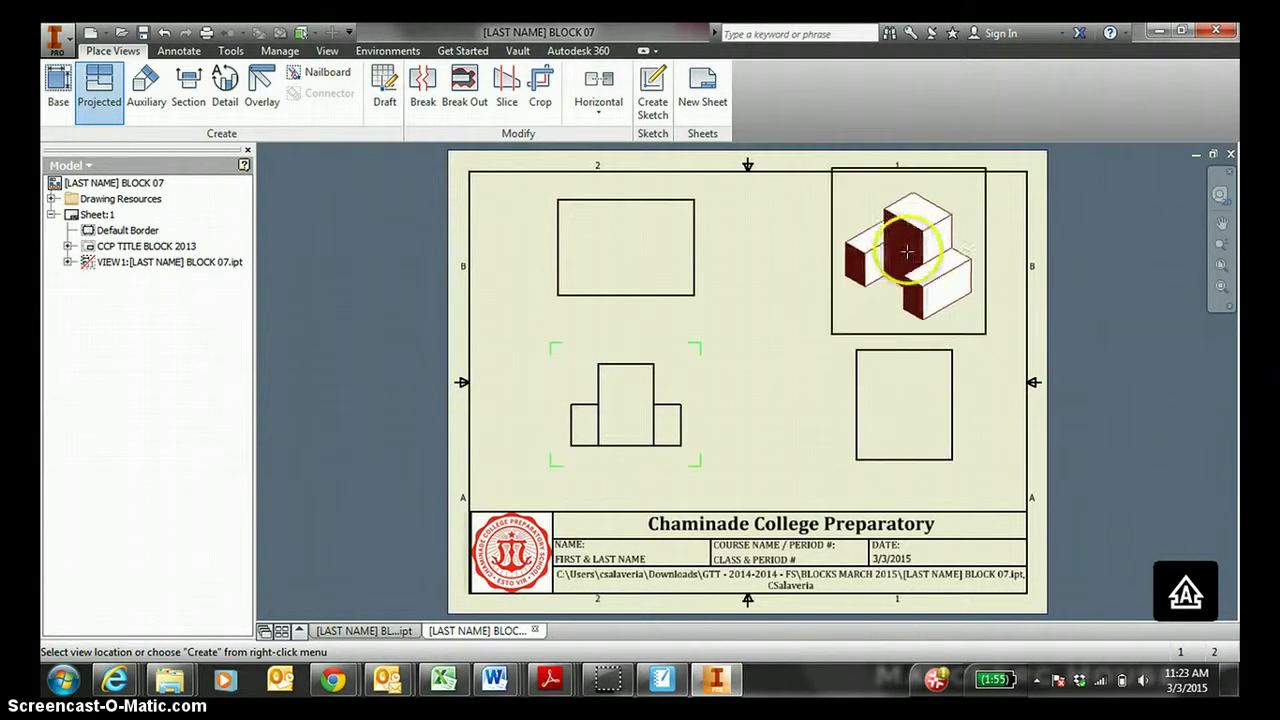
right_click(760, 274)
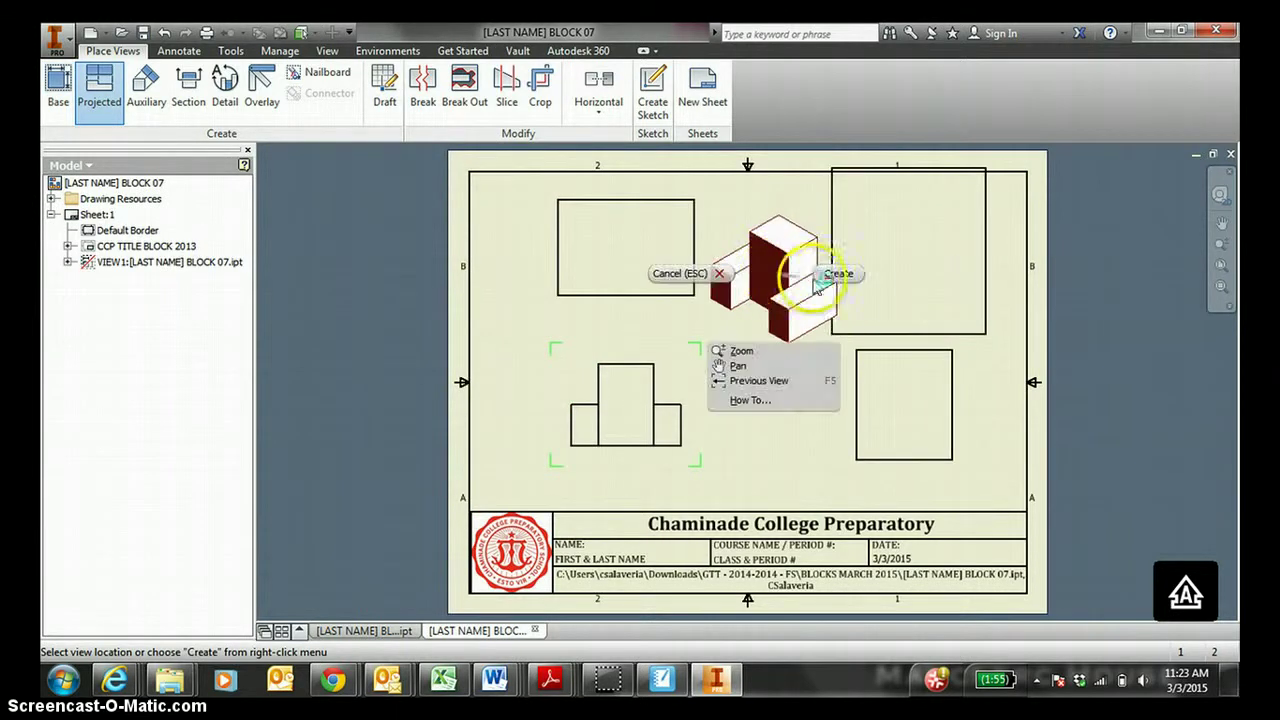
left_click(822, 278)
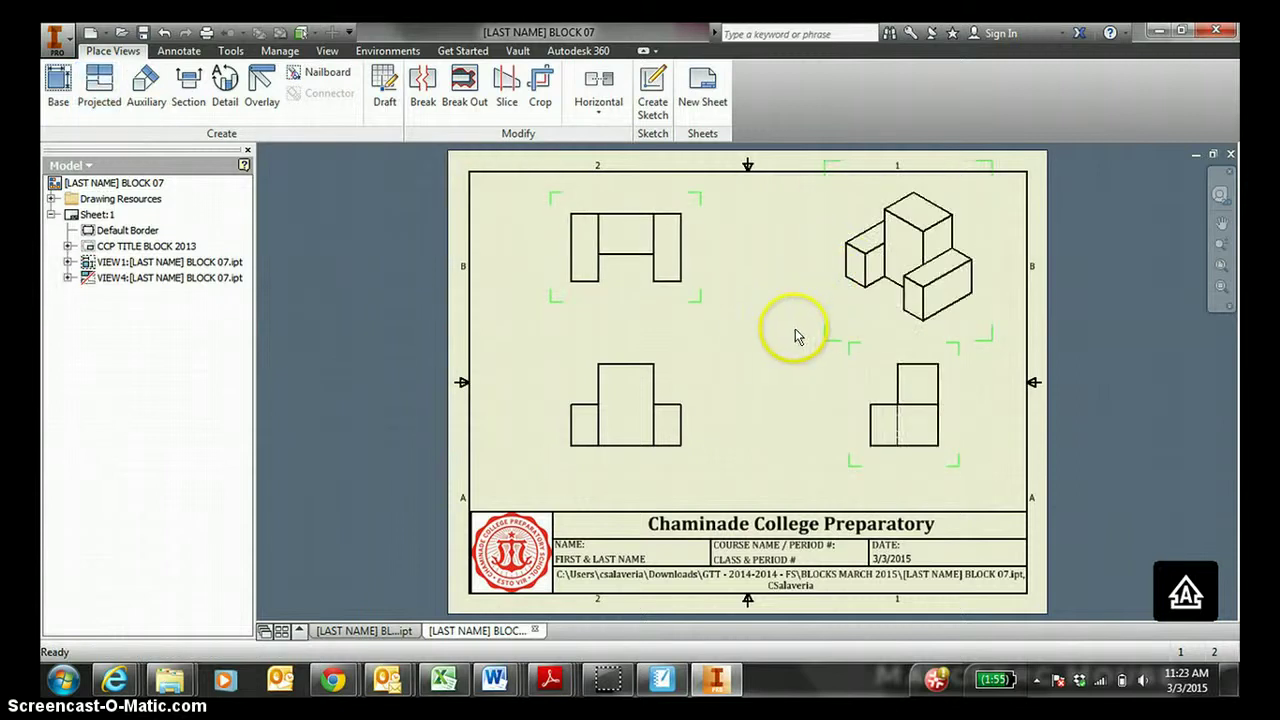
left_click(815, 312)
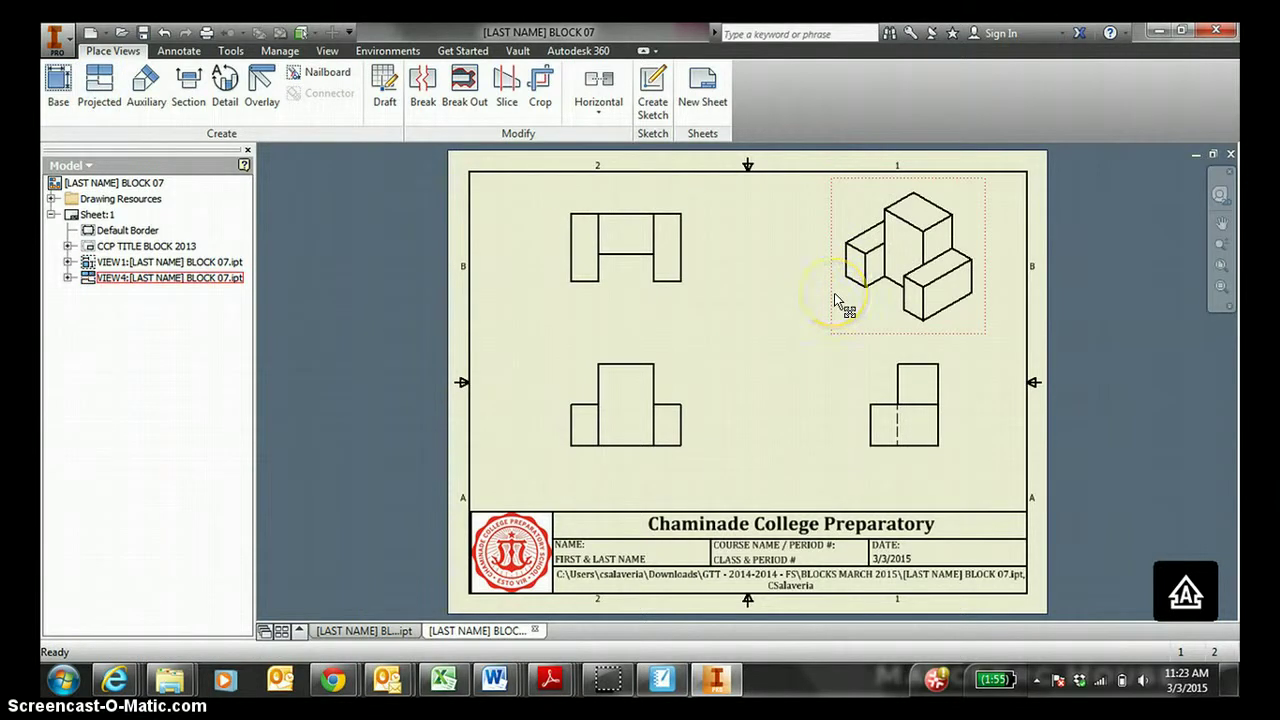
Switch the isometric view to shaded display.
right_click(836, 300)
left_click(830, 288)
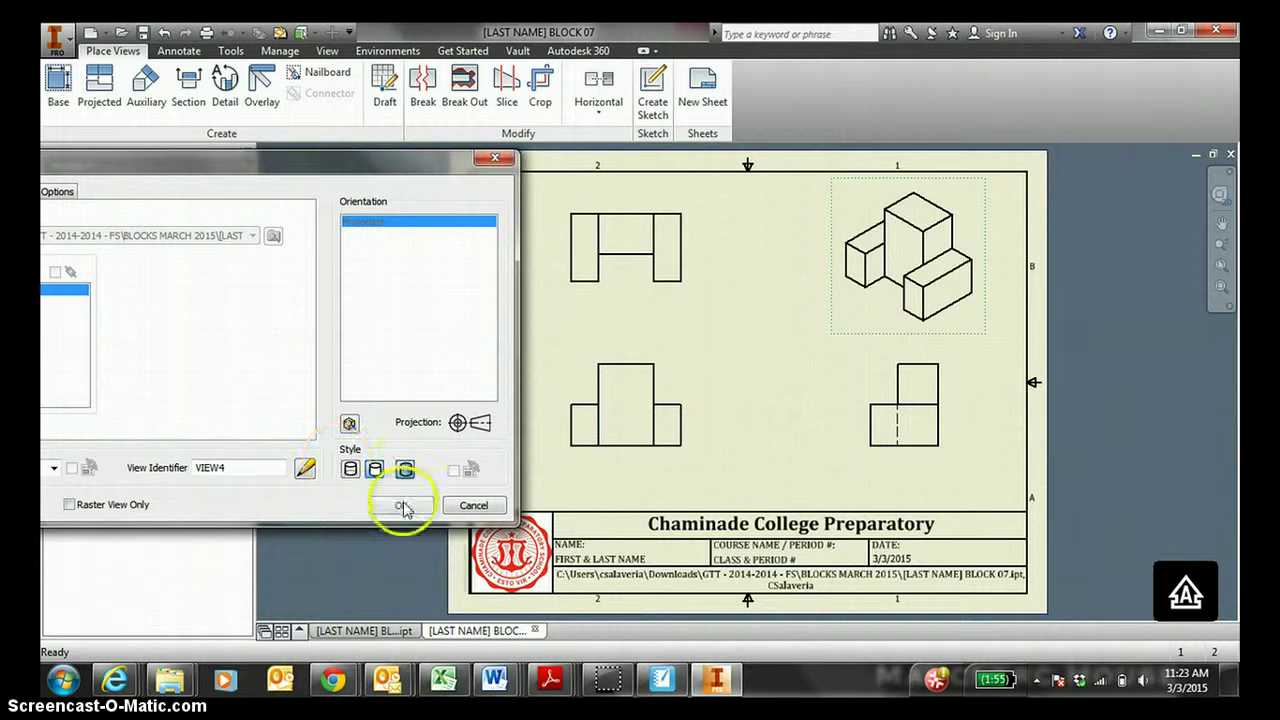
left_click(405, 469)
left_click(401, 505)
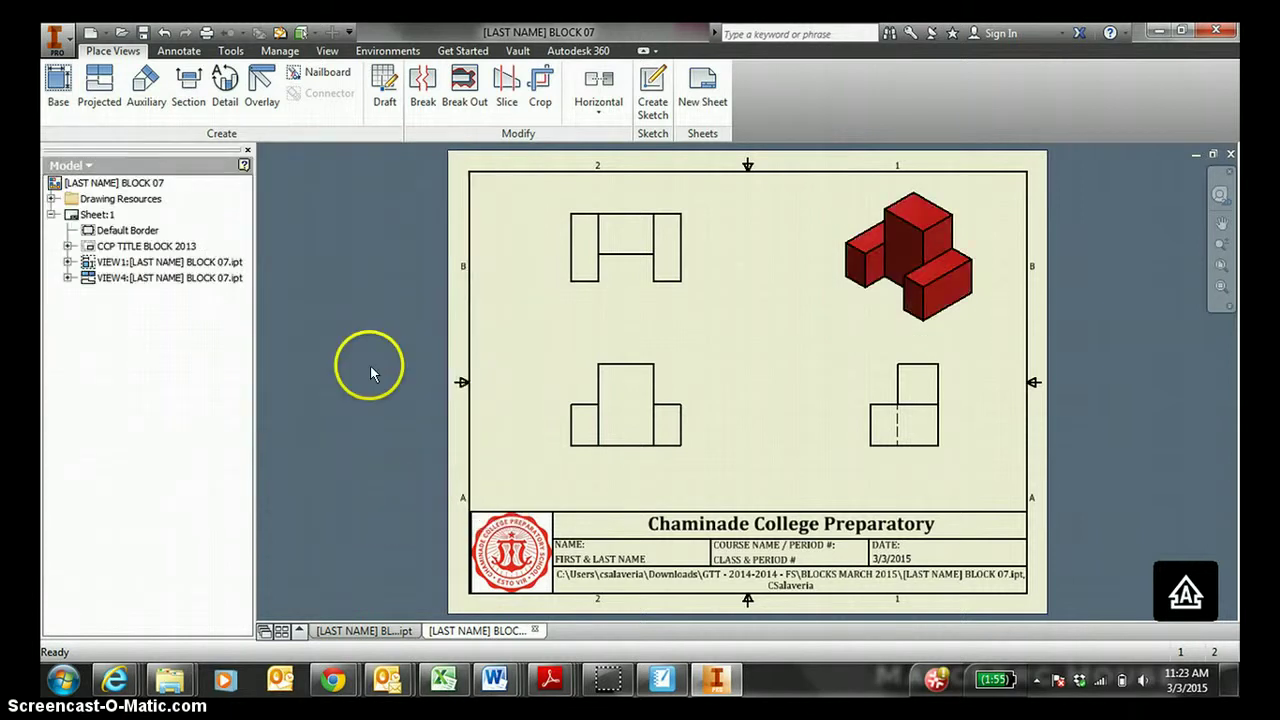
Add TOP and FRONT text labels above the top and front views.
left_click(196, 51)
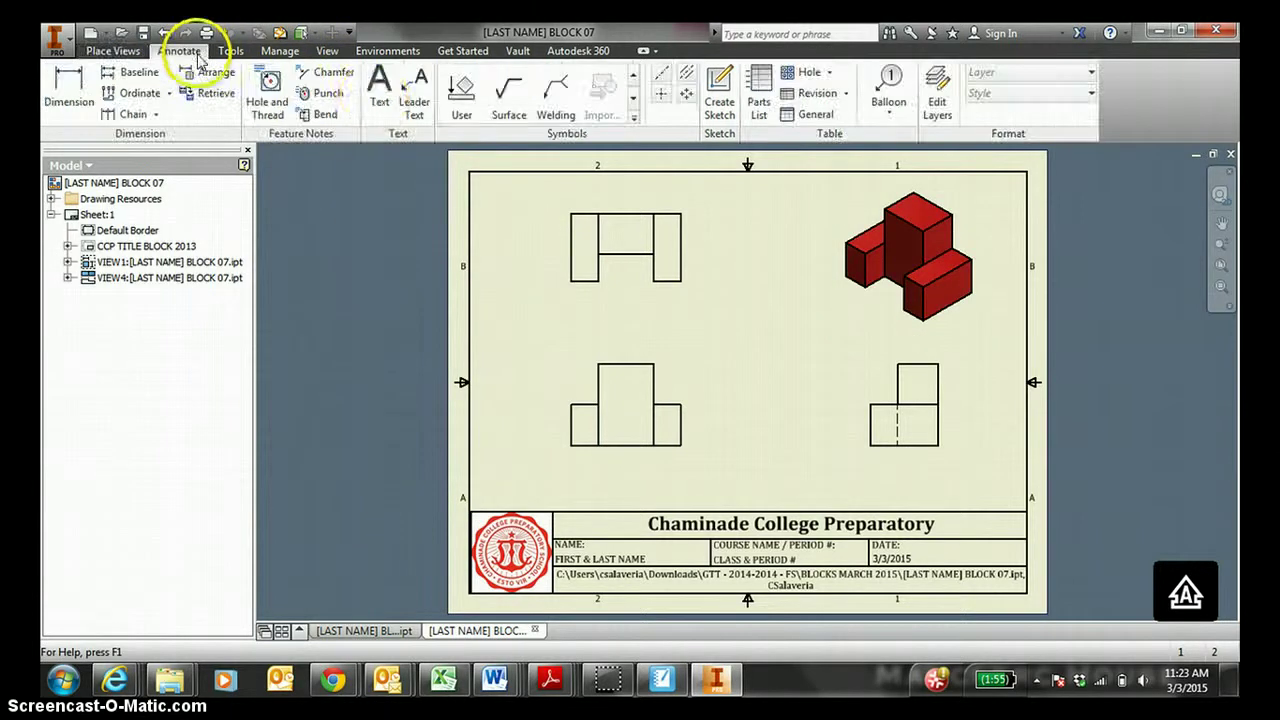
left_click(378, 90)
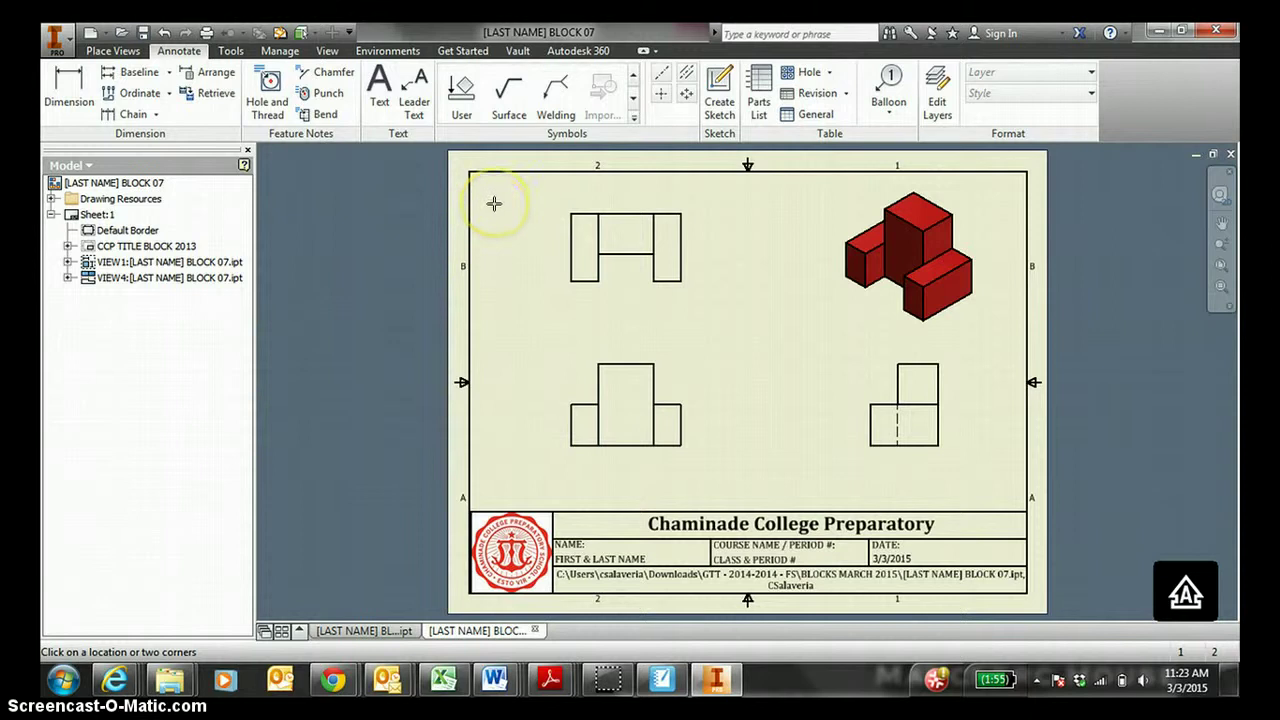
left_click(494, 204)
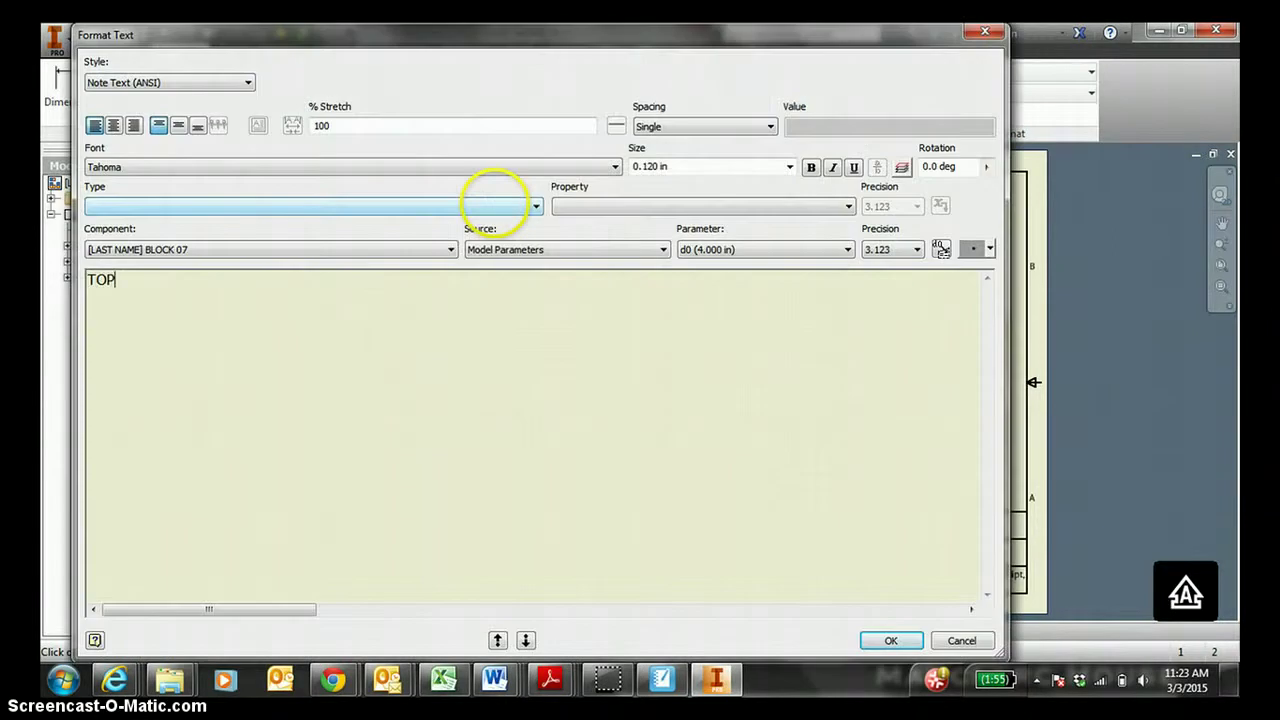
left_click(878, 642)
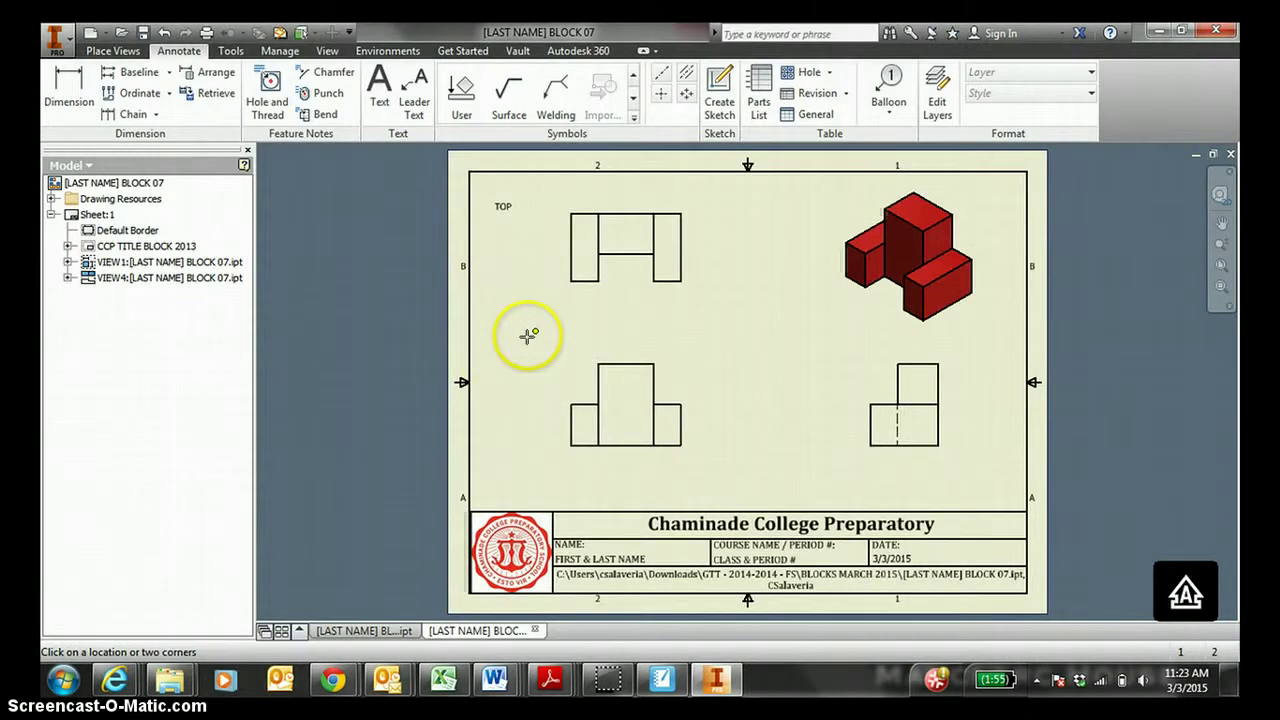
left_click(502, 348)
type("F")
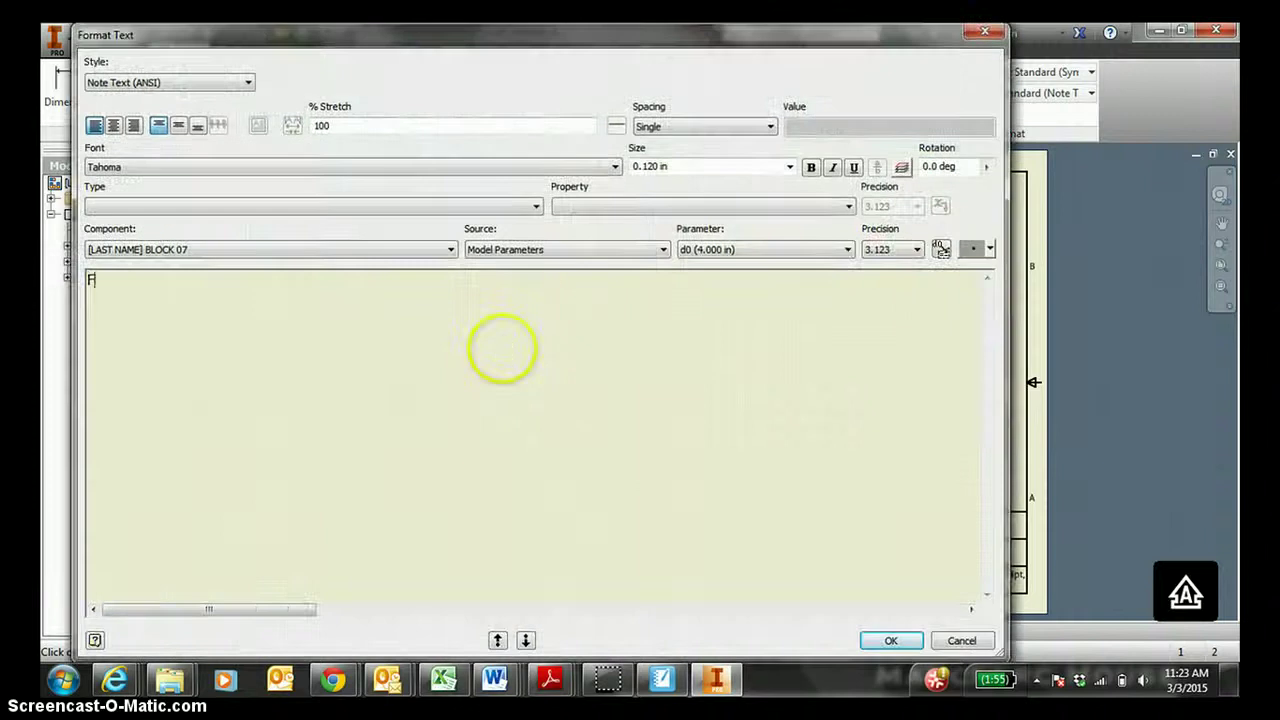
type("RONT")
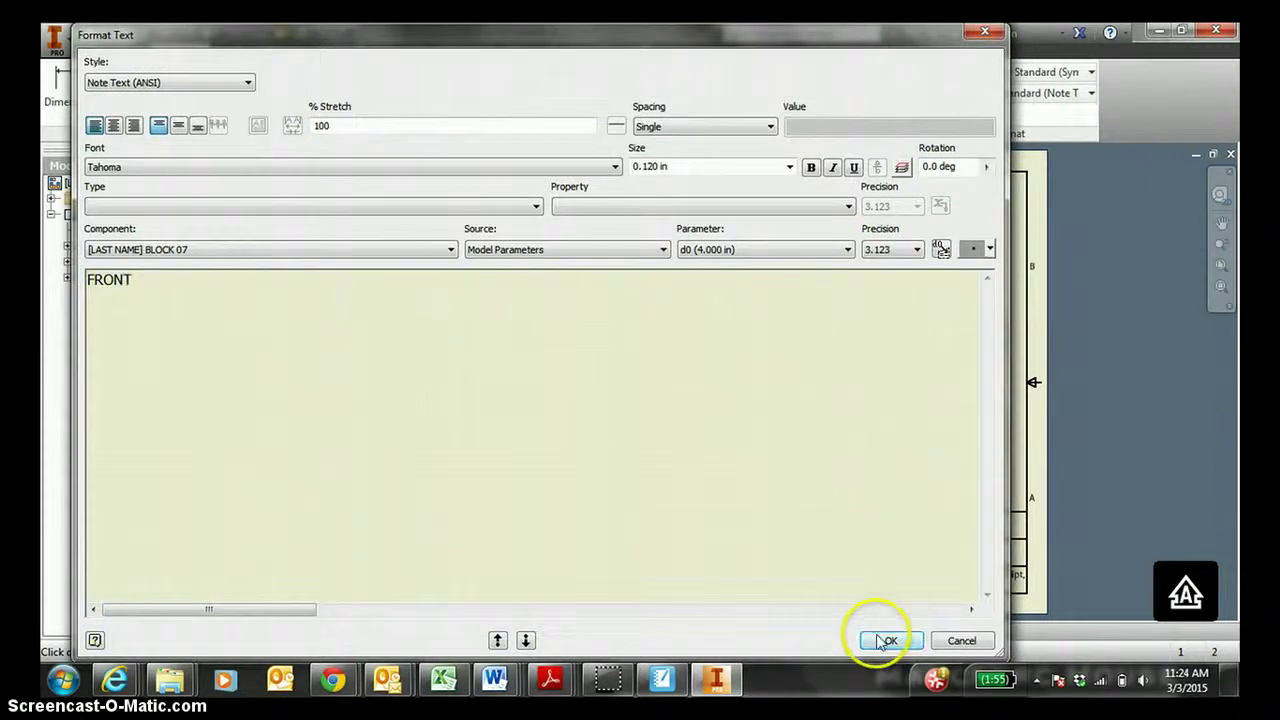
left_click(884, 640)
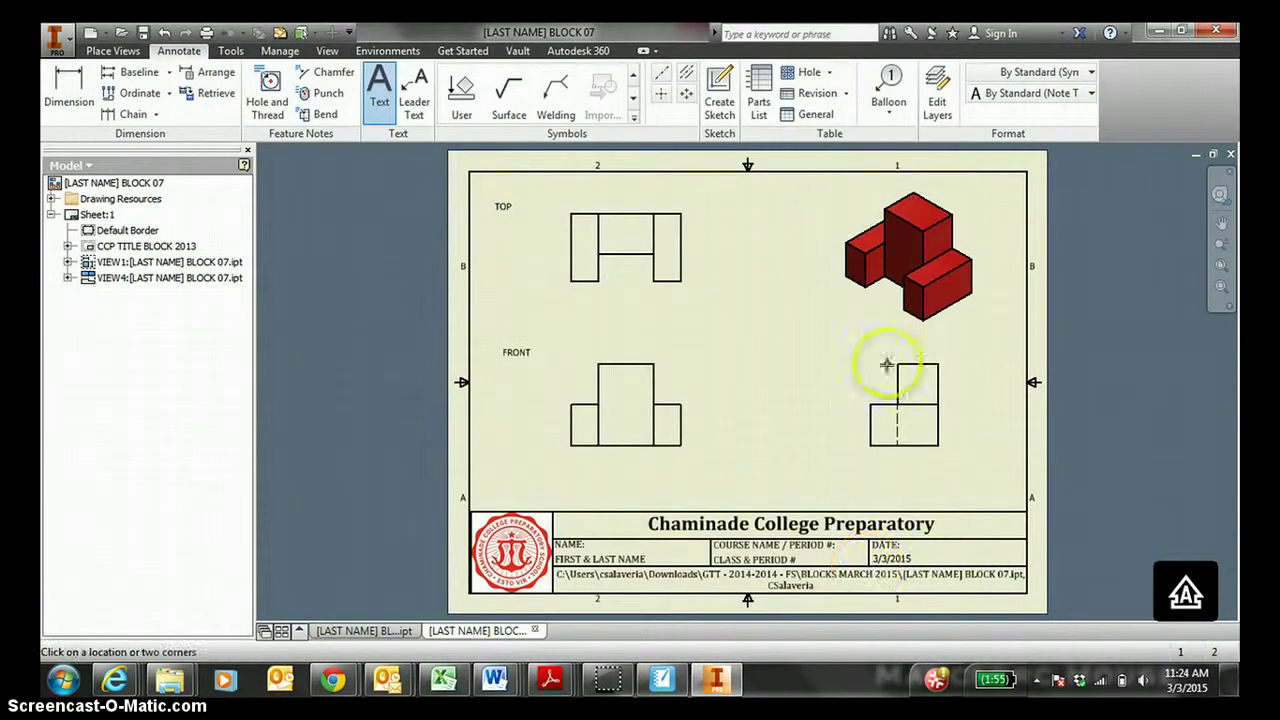
Label the right view RIGHT and add an ISO VIEW, 1:4 SCALE, RED note by the isometric view.
left_click(982, 355)
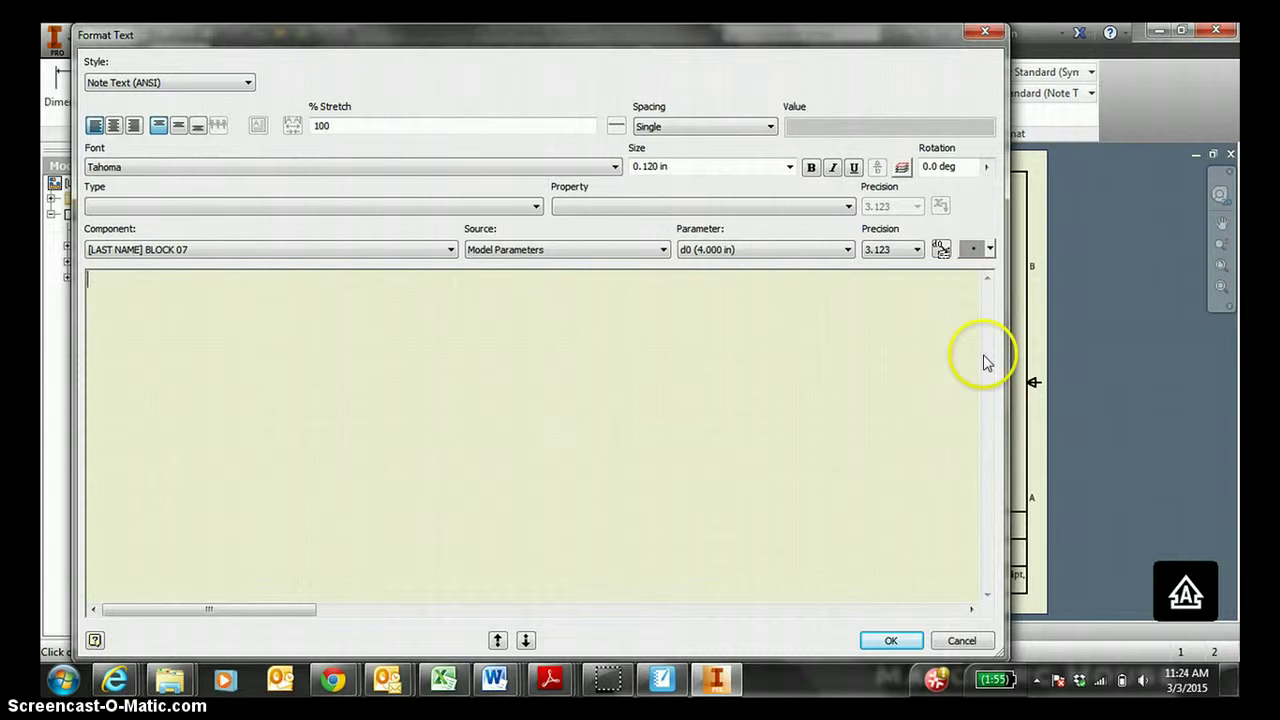
type("RIGHT")
left_click(889, 641)
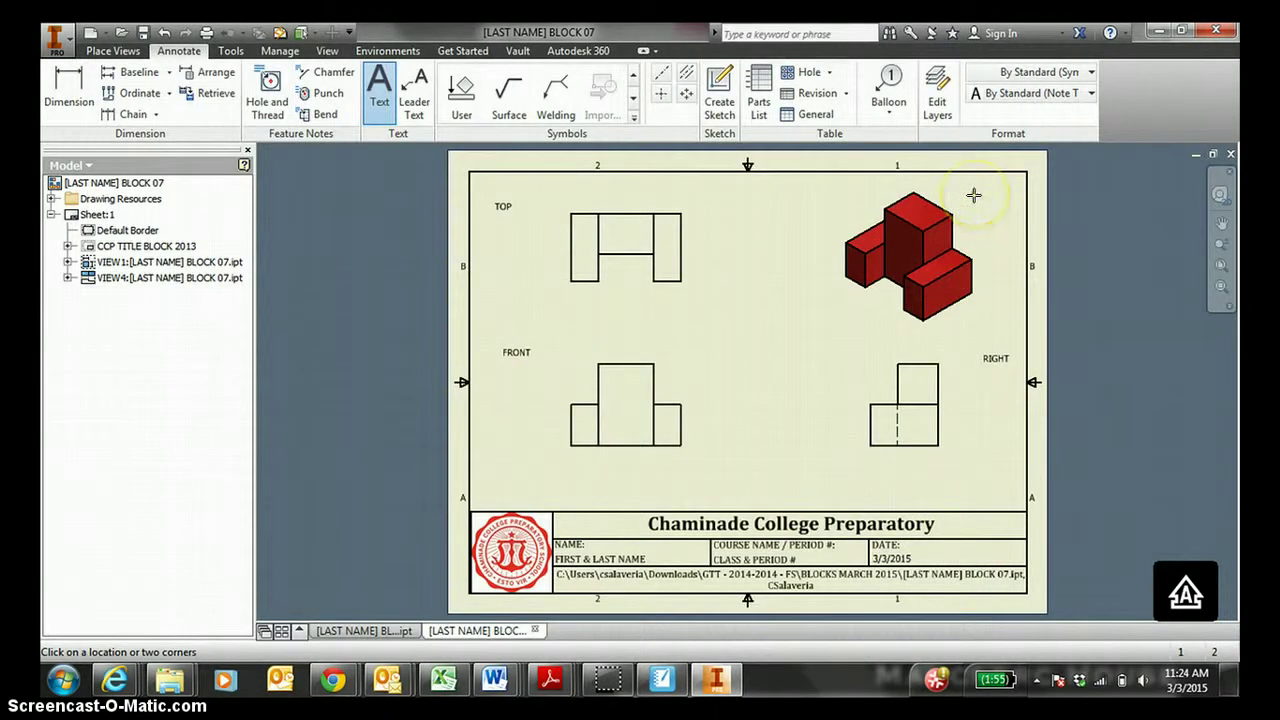
left_click(973, 195)
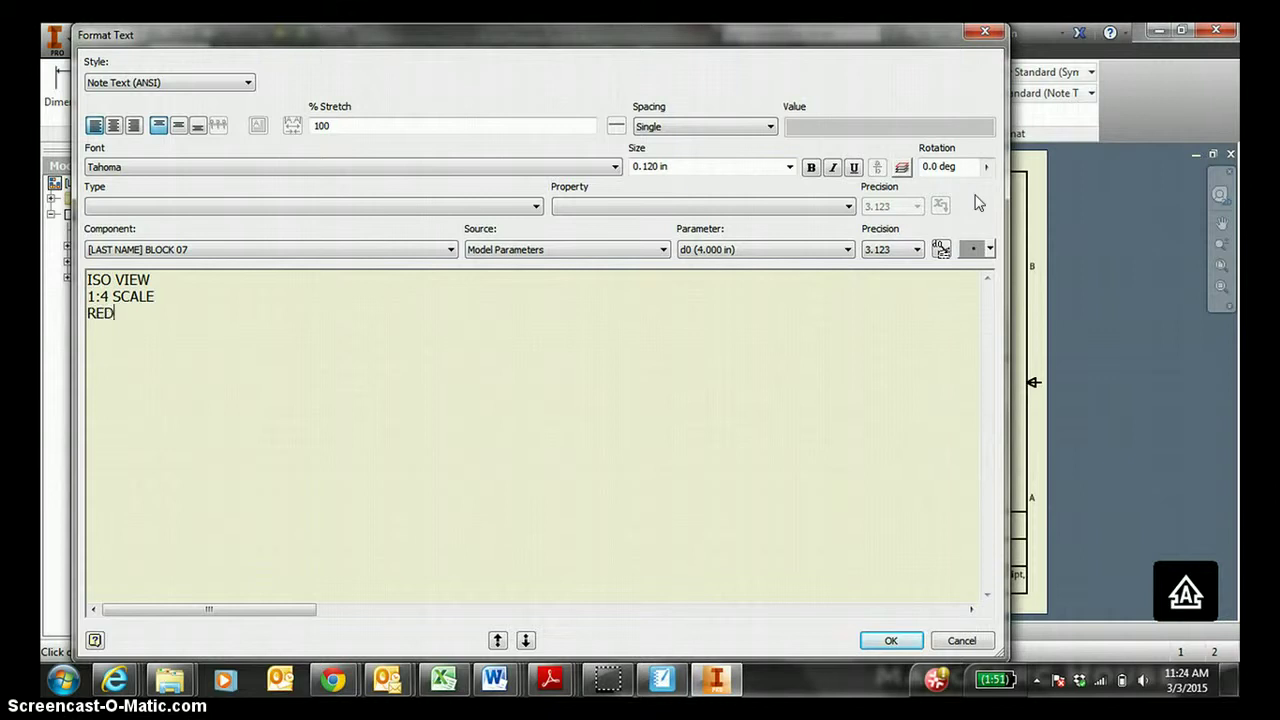
left_click(891, 640)
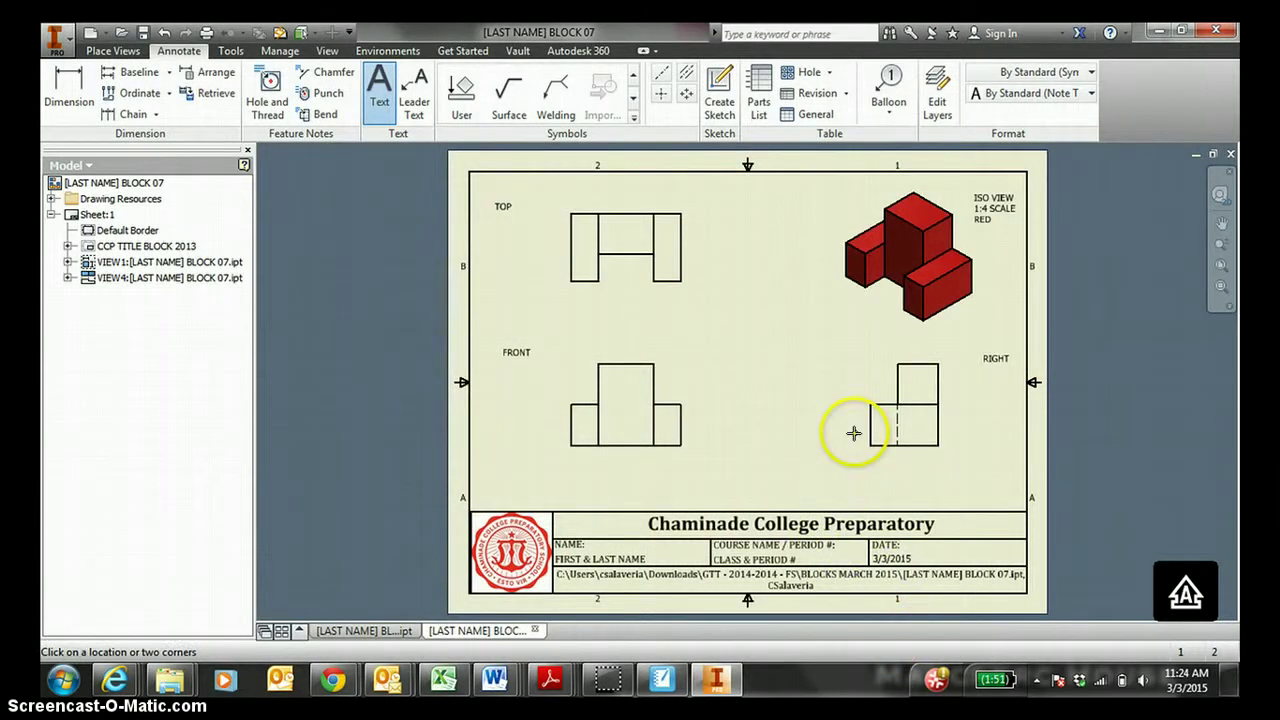
key("Escape")
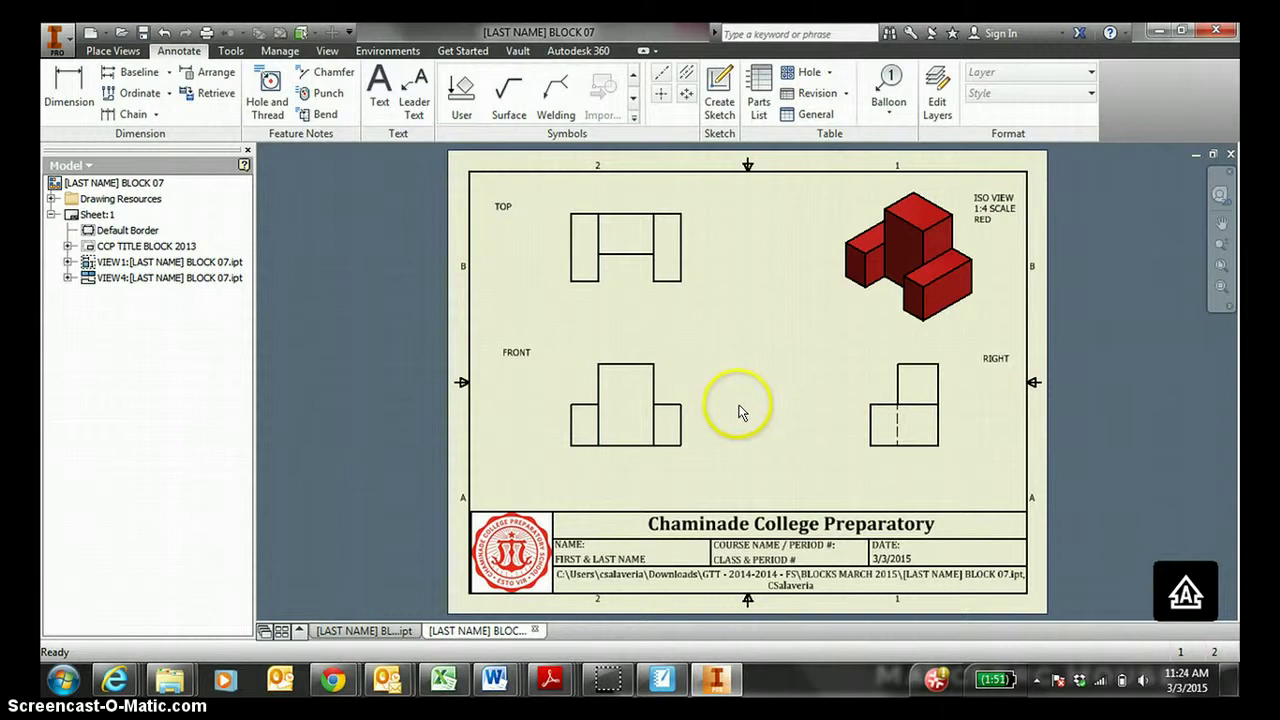
Dimension the front view width 8.00 and the top view 6.00 and 2.00.
left_click(70, 85)
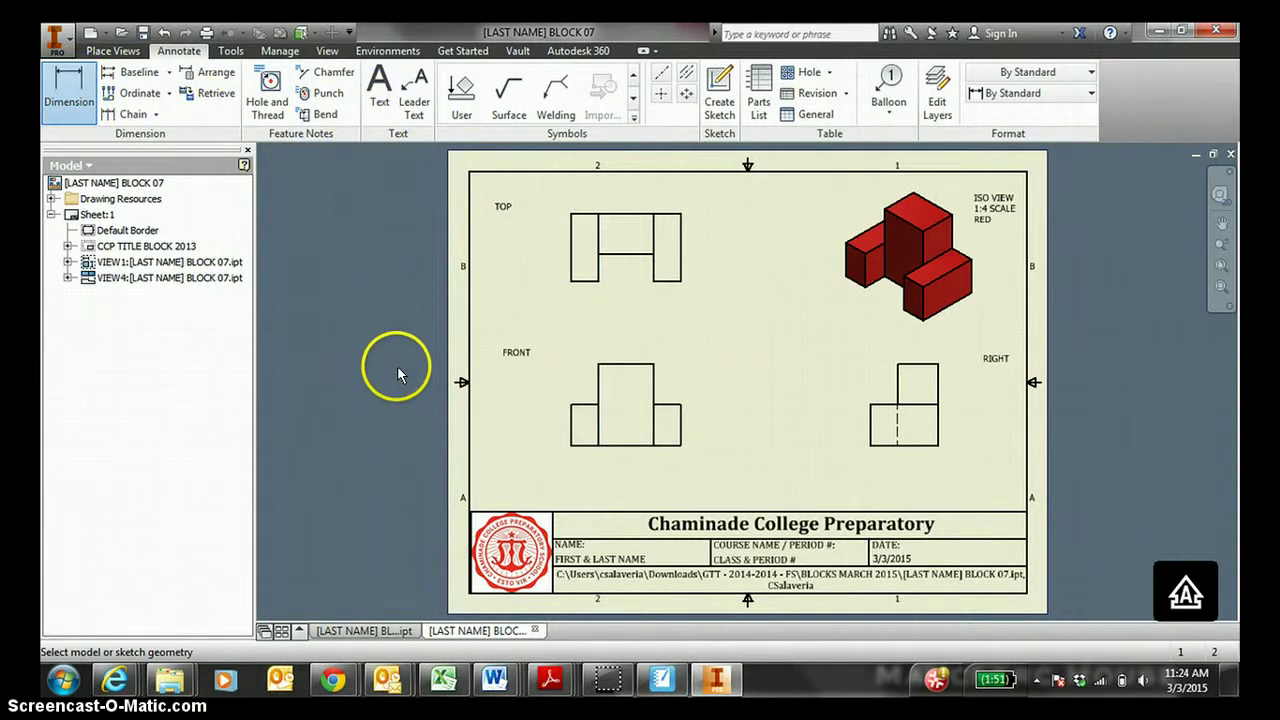
left_click(580, 445)
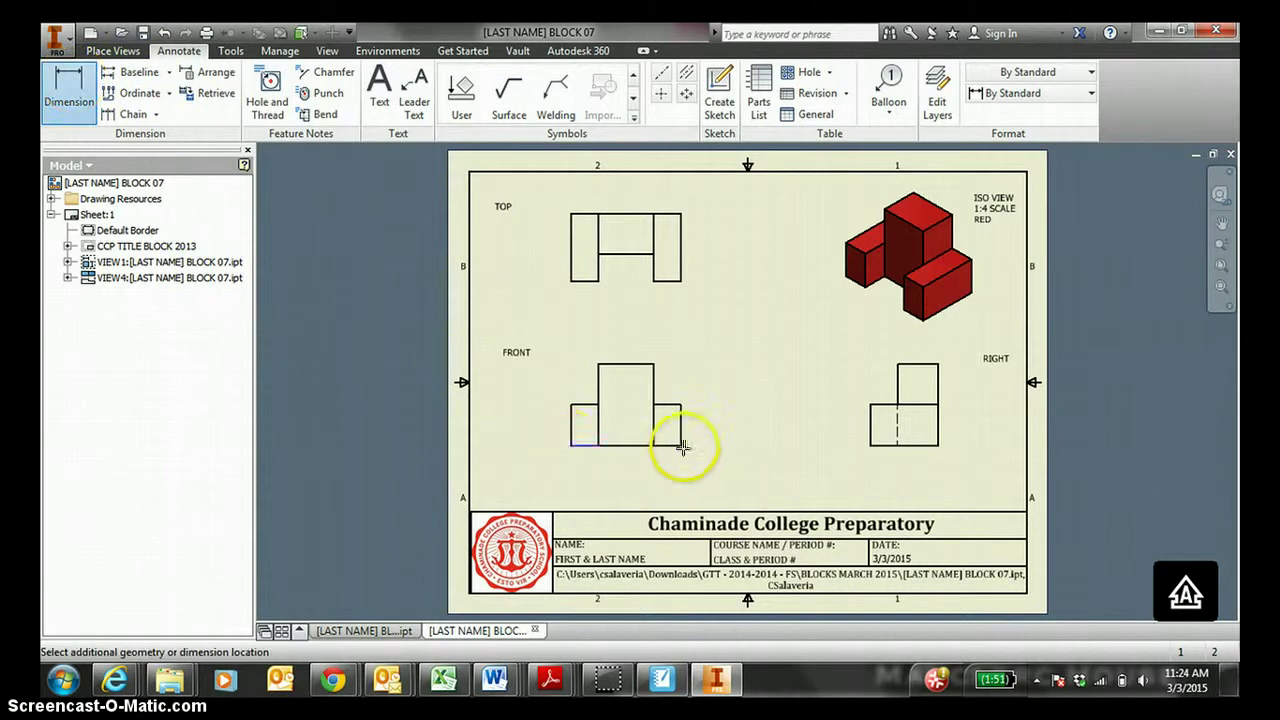
left_click(680, 445)
left_click(634, 479)
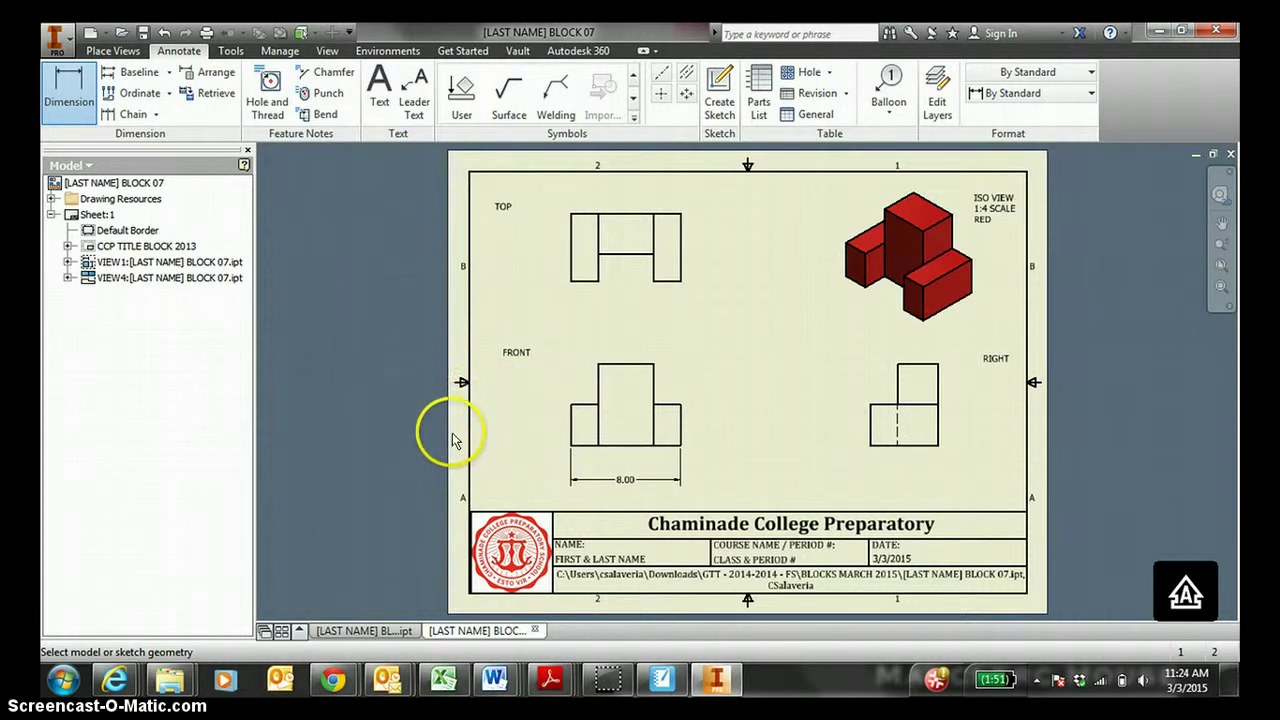
left_click(68, 90)
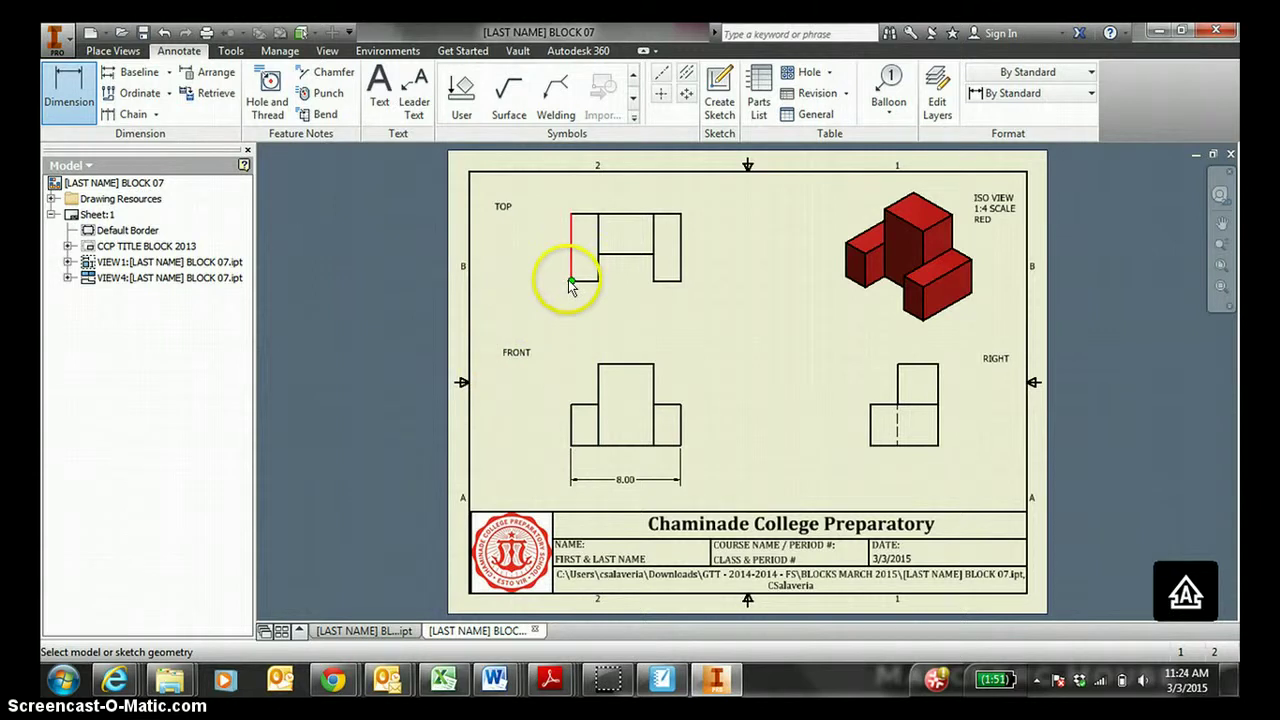
left_click(572, 283)
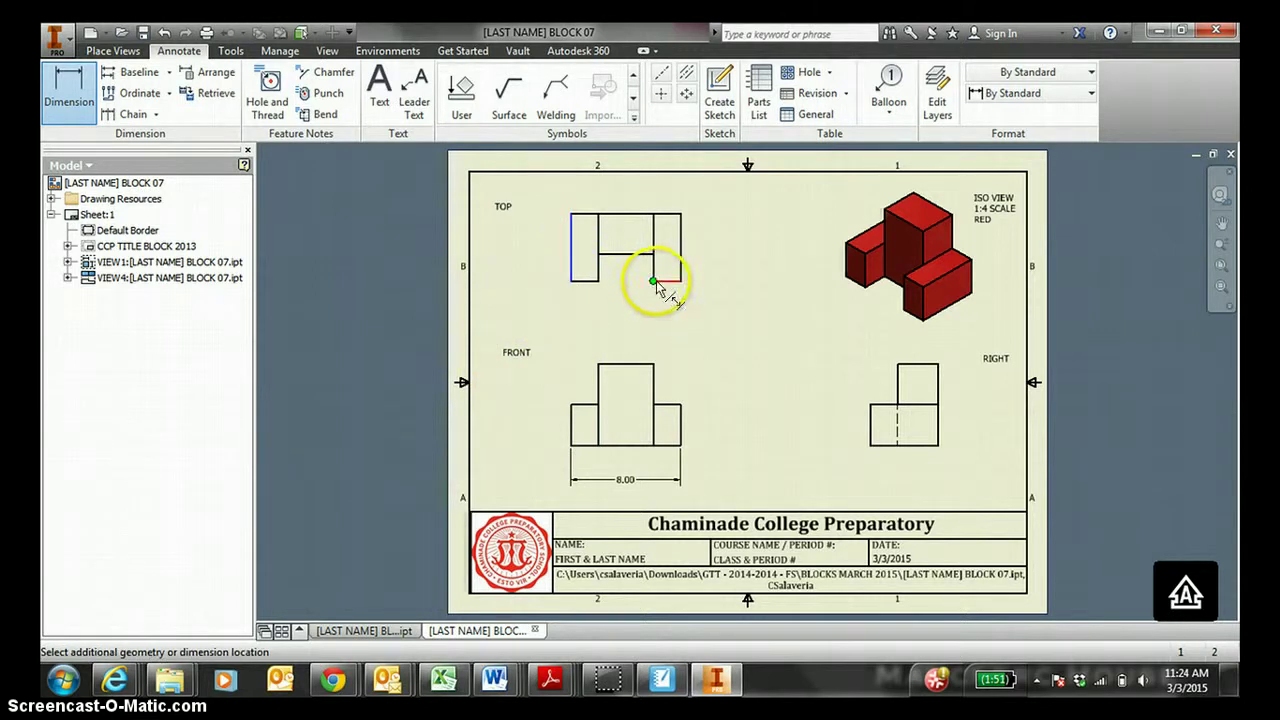
left_click(654, 282)
left_click(638, 335)
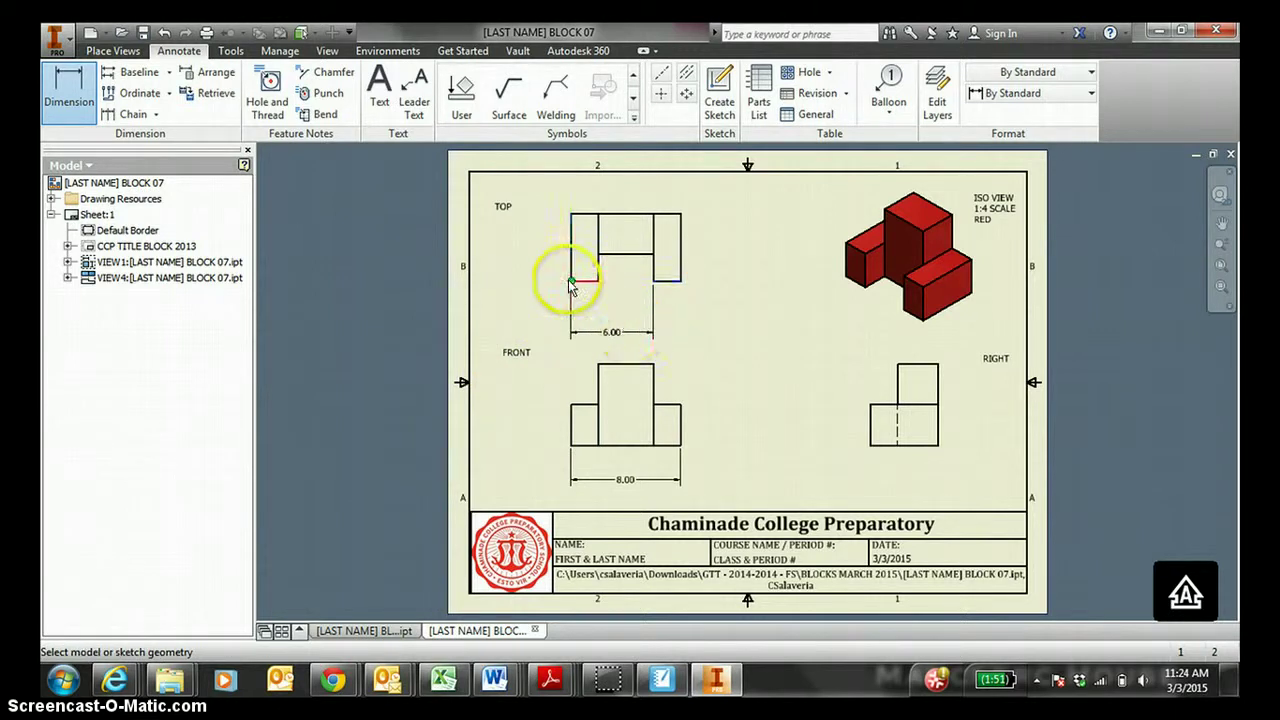
left_click(572, 282)
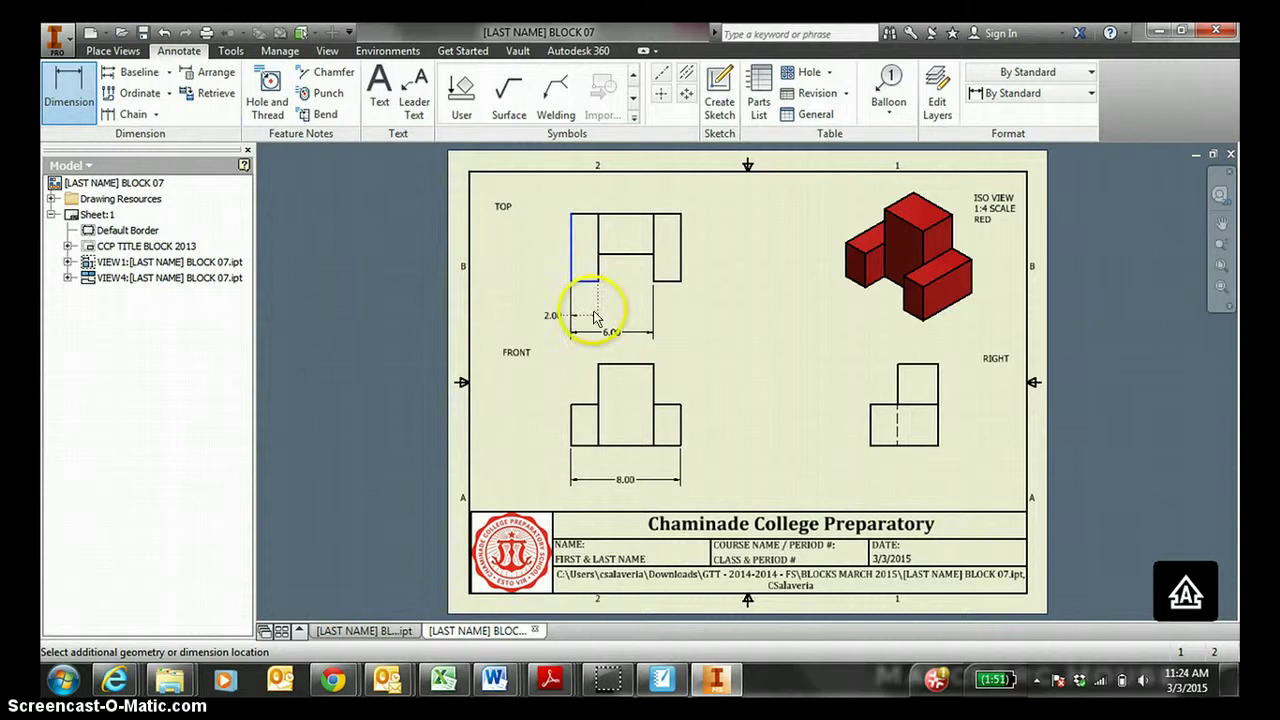
left_click(550, 309)
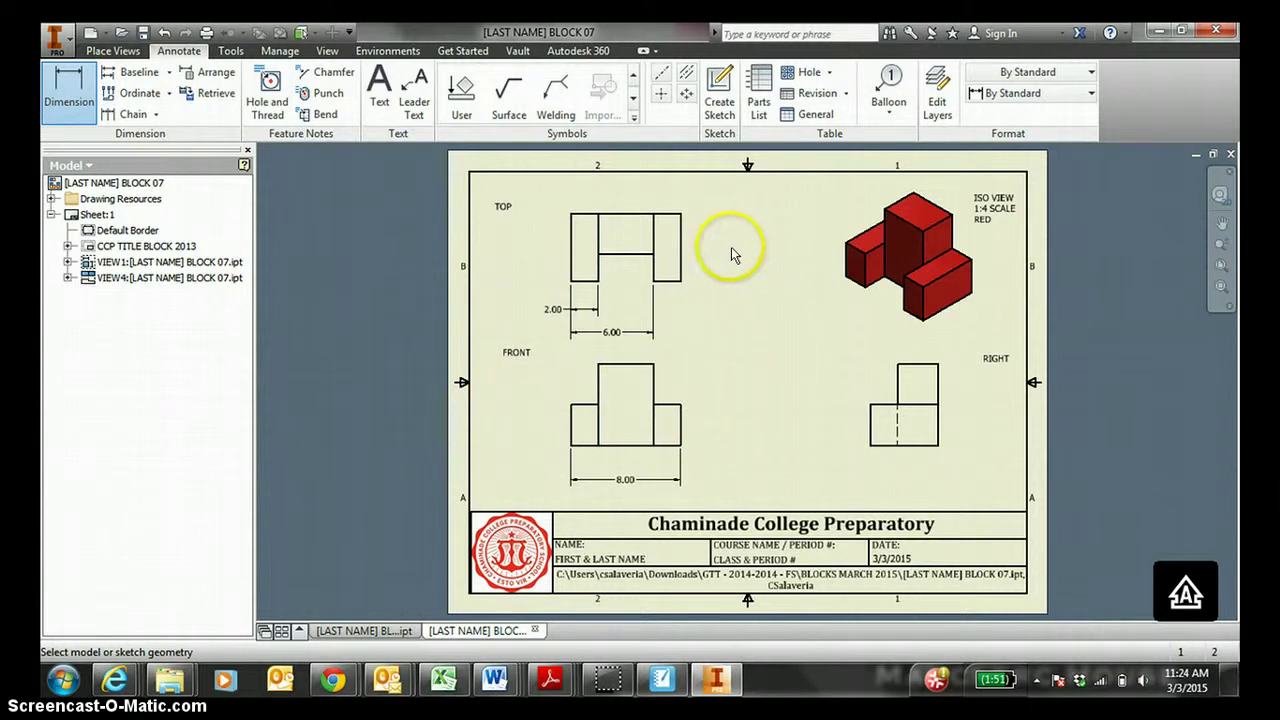
Dimension the right view 5.00 and 3.00 and the front view heights 6.00 and 3.00.
left_click(885, 446)
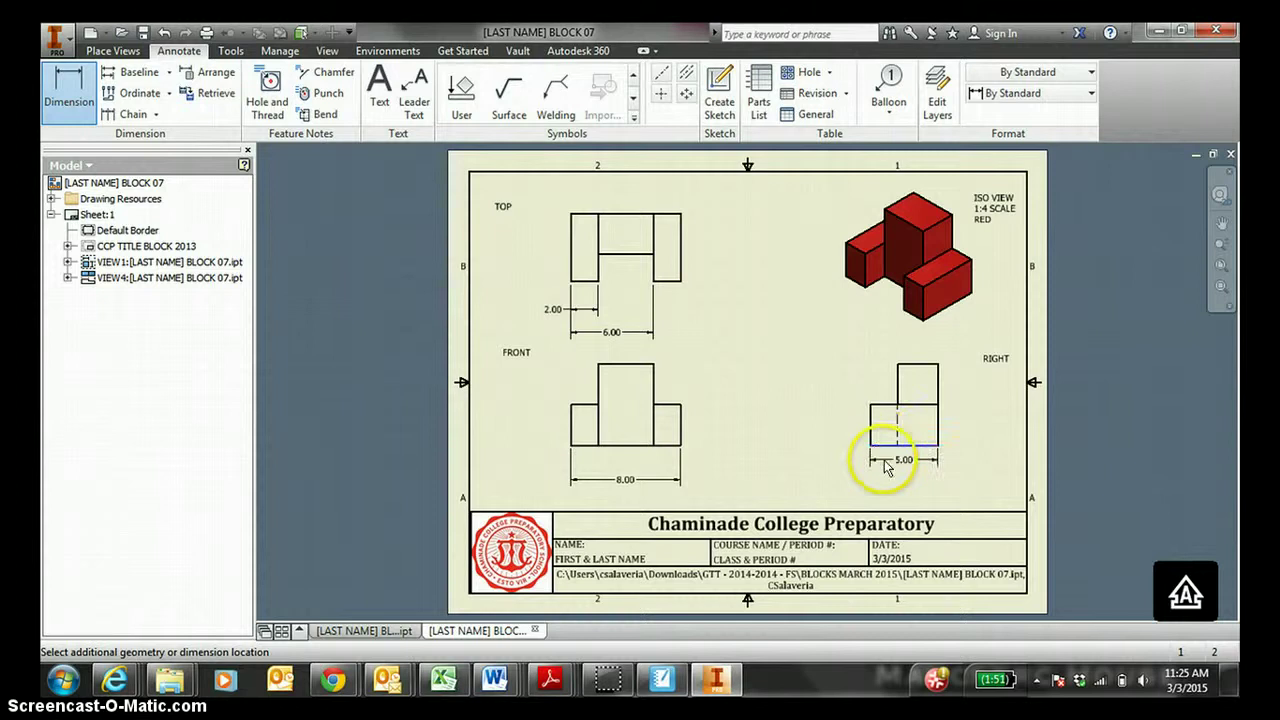
left_click(886, 467)
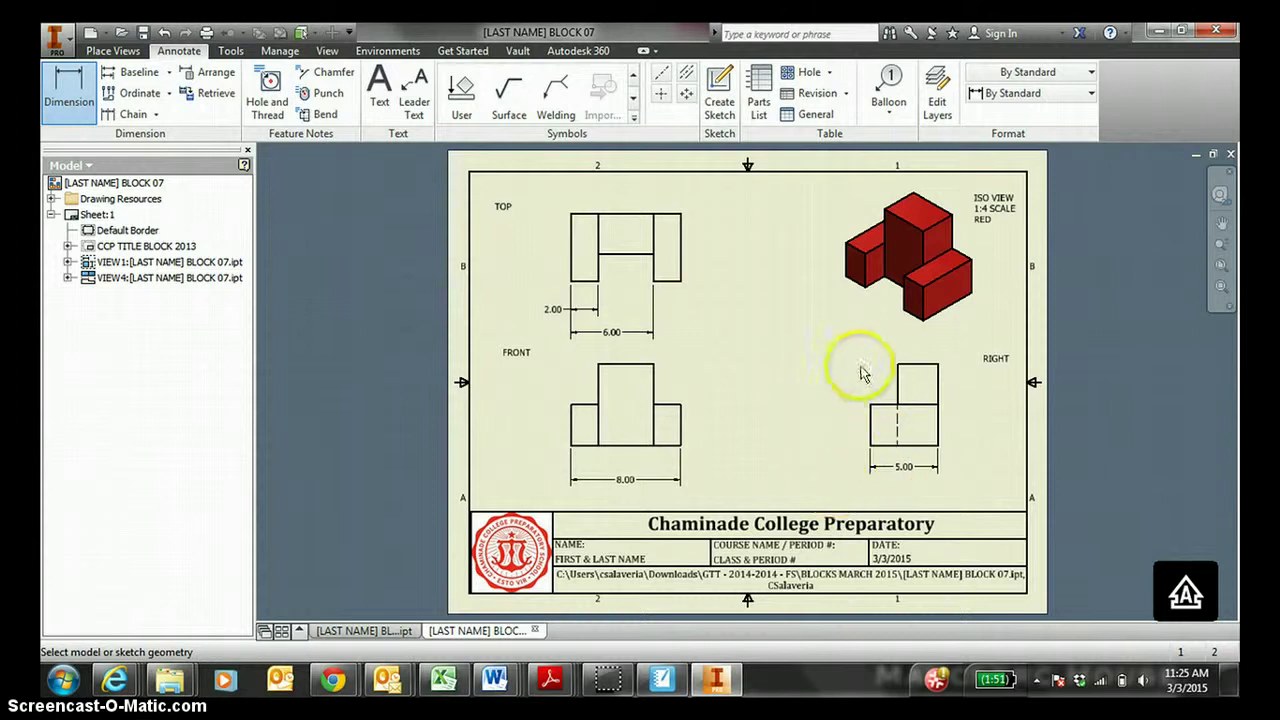
left_click(910, 366)
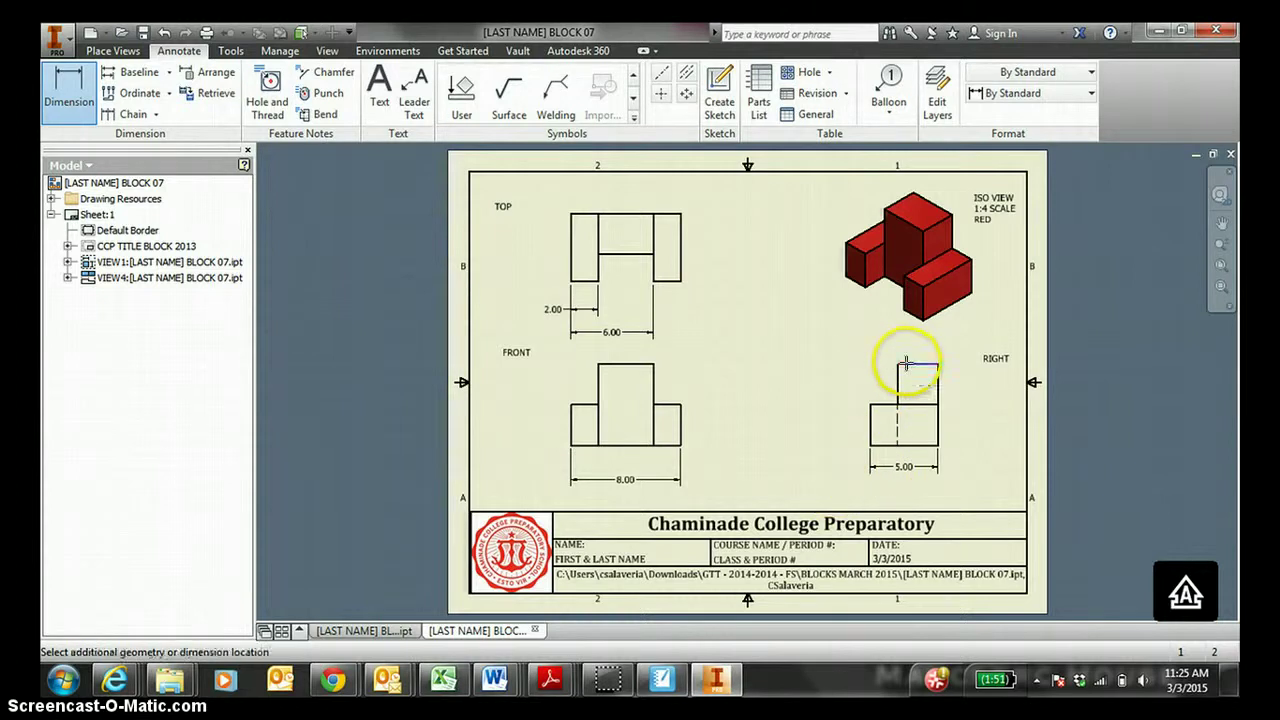
left_click(908, 345)
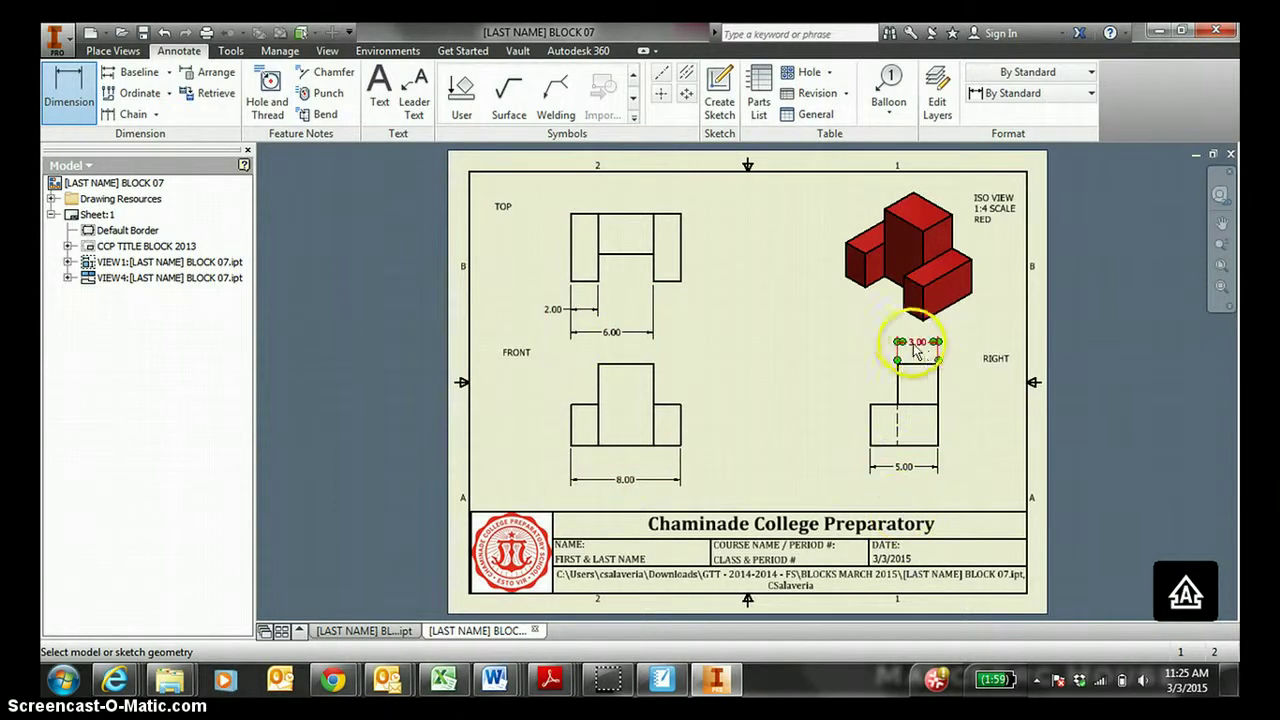
left_click(68, 90)
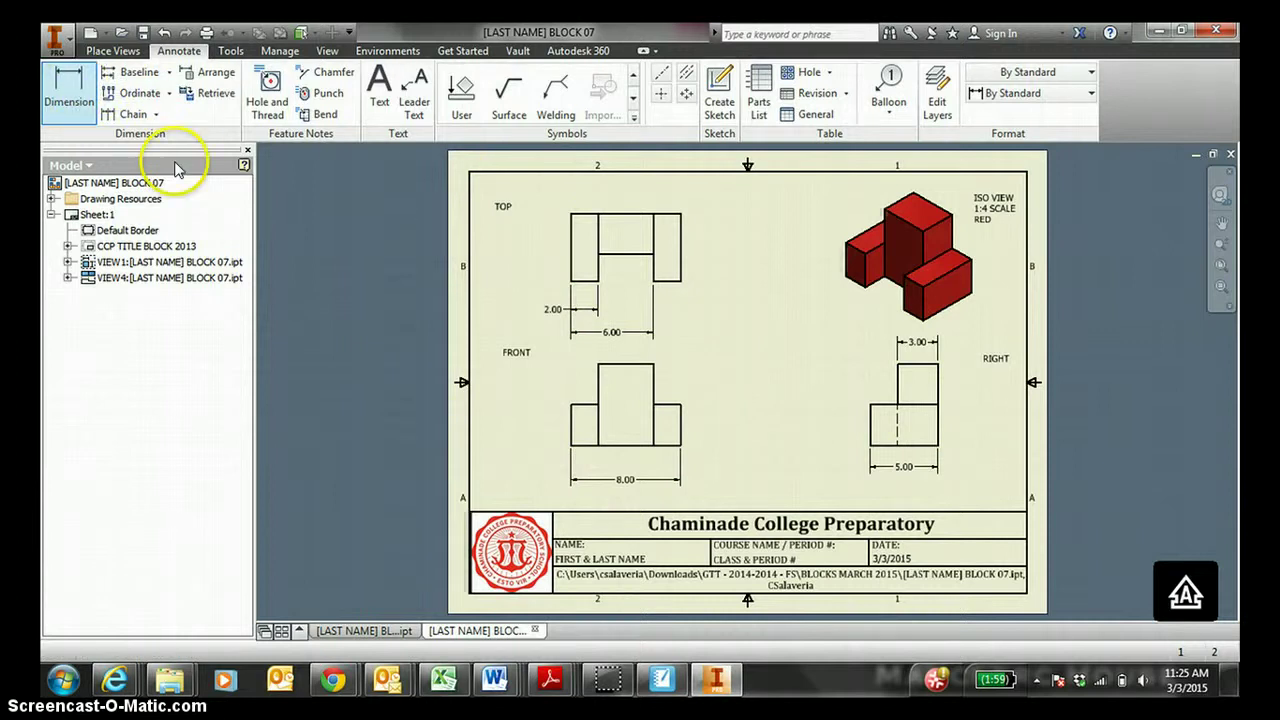
left_click(678, 435)
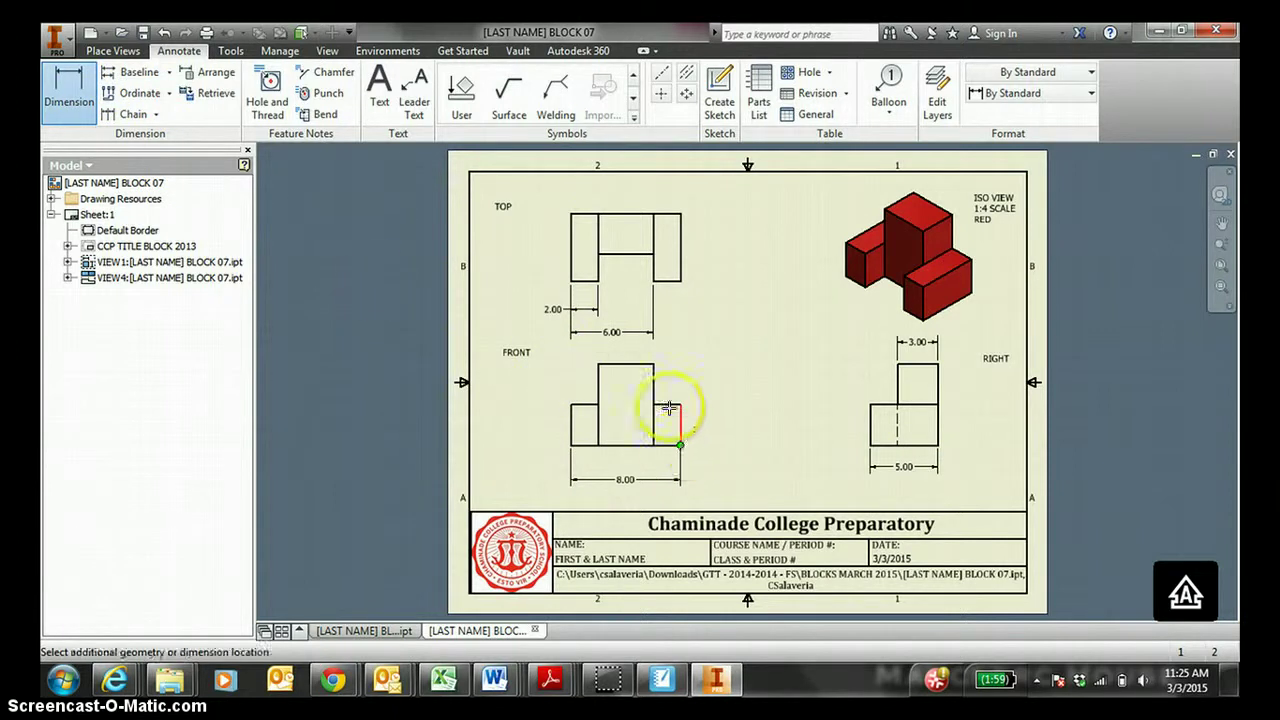
left_click(654, 366)
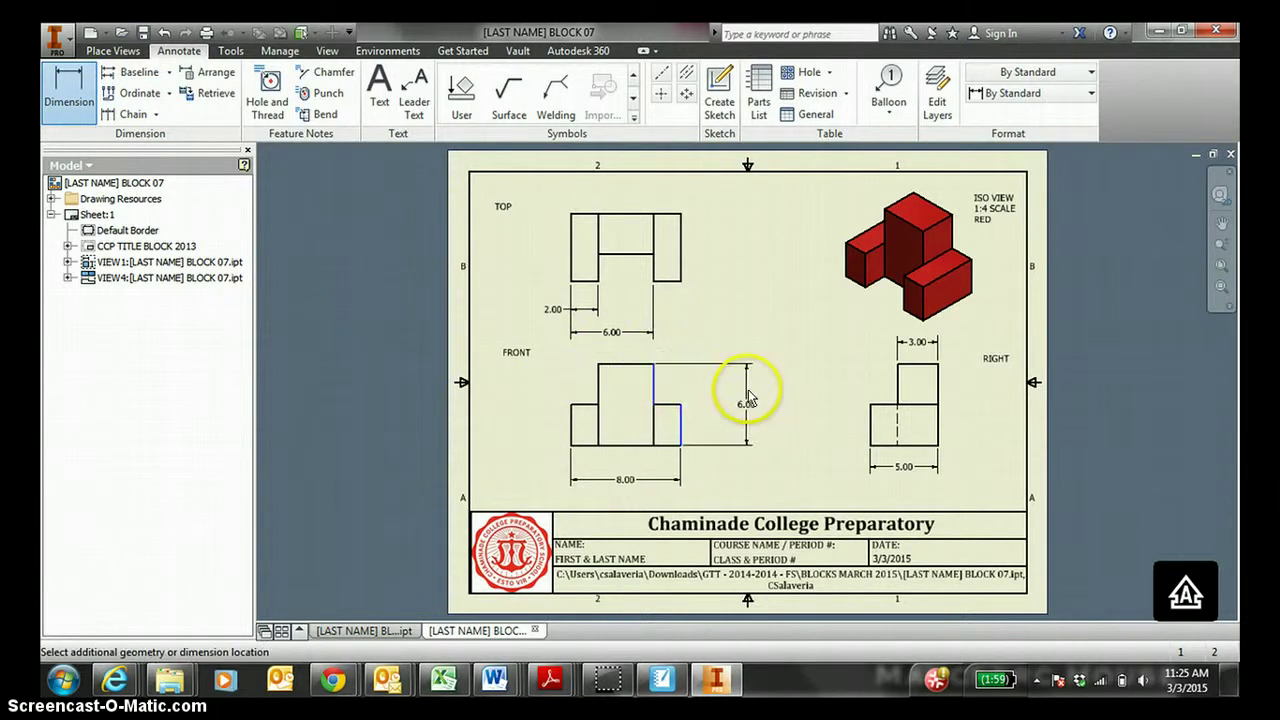
left_click(748, 402)
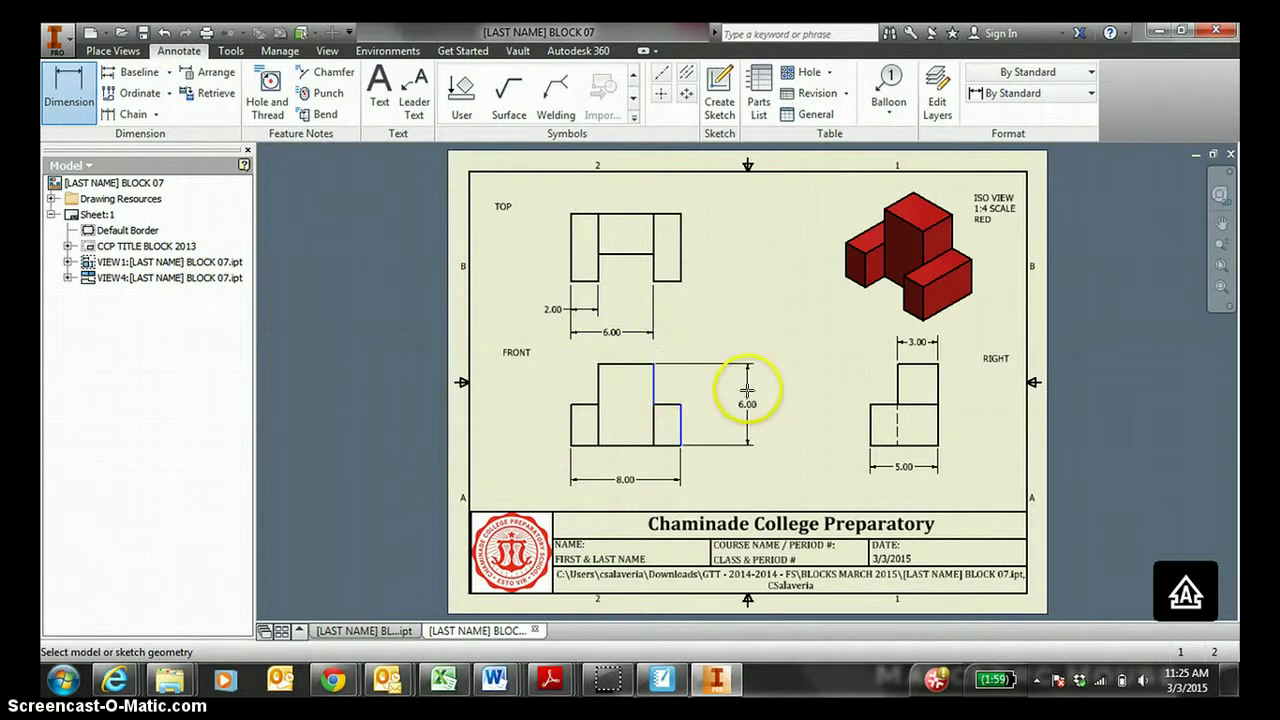
left_click(682, 415)
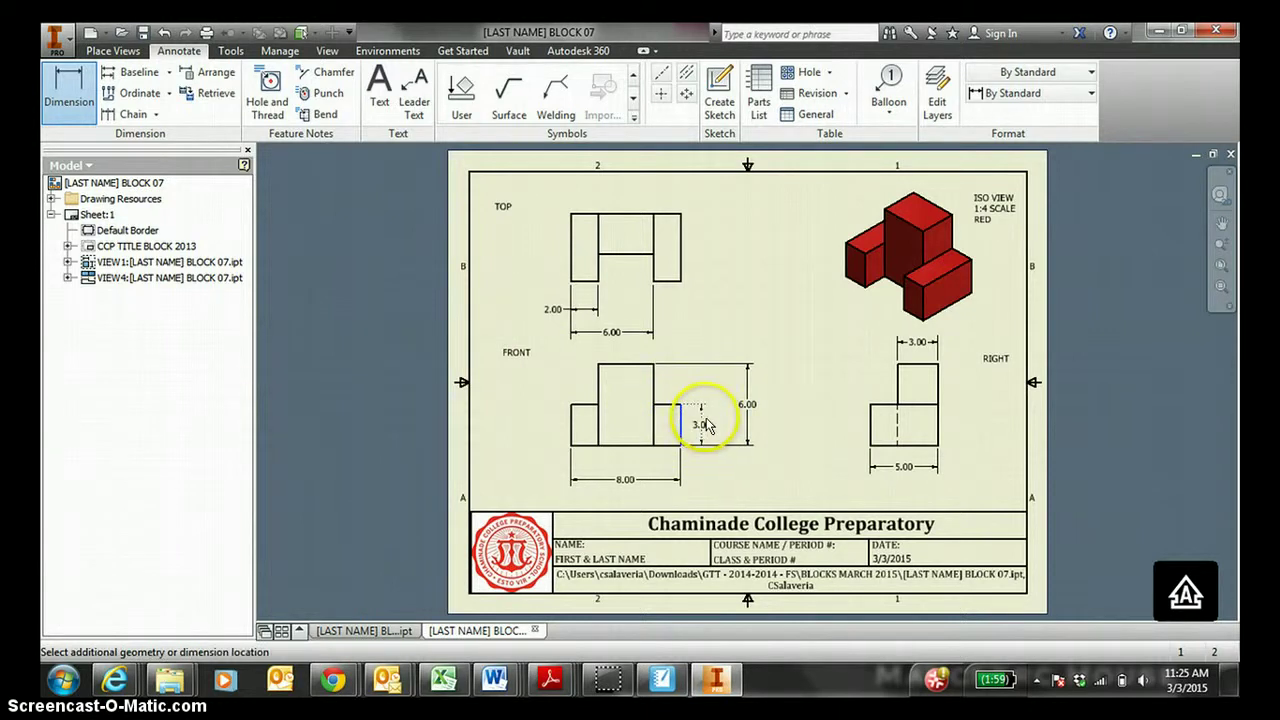
left_click(706, 425)
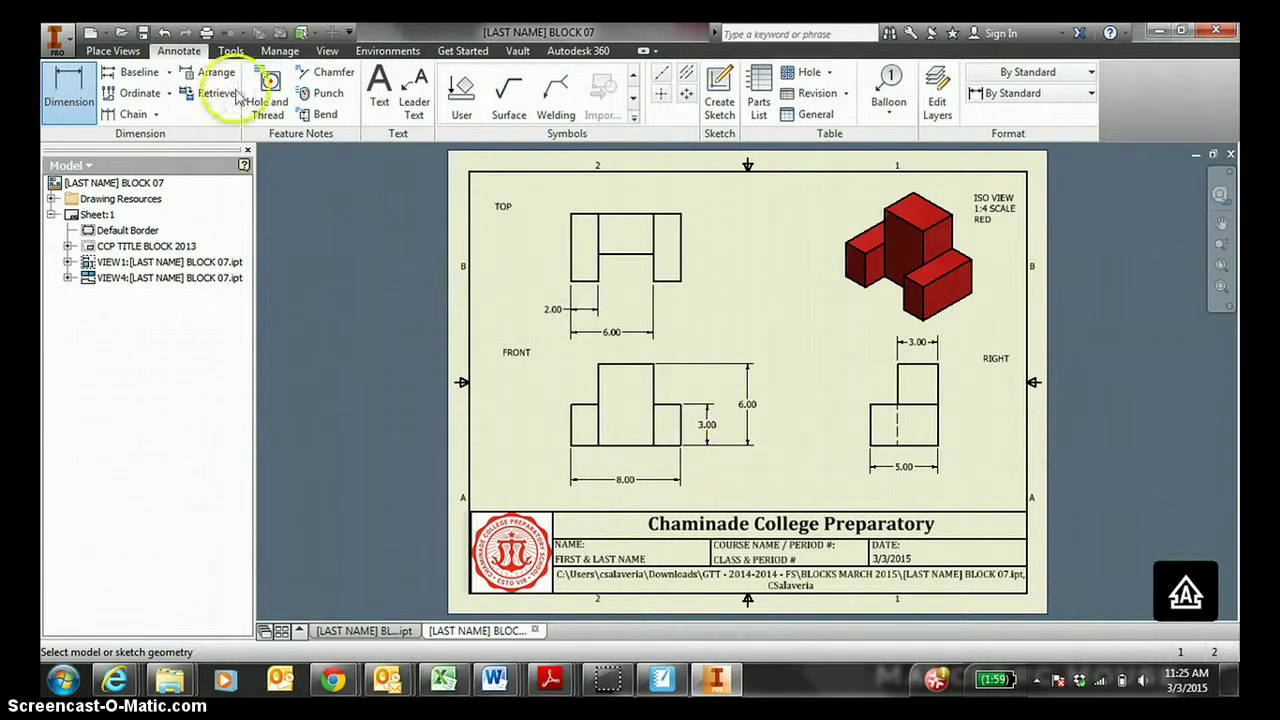
Save the drawing as an IDW in Downloads > GTT - 2014-2014 - FS > BLOCKS MARCH 2015, accepting the project prompt.
left_click(143, 33)
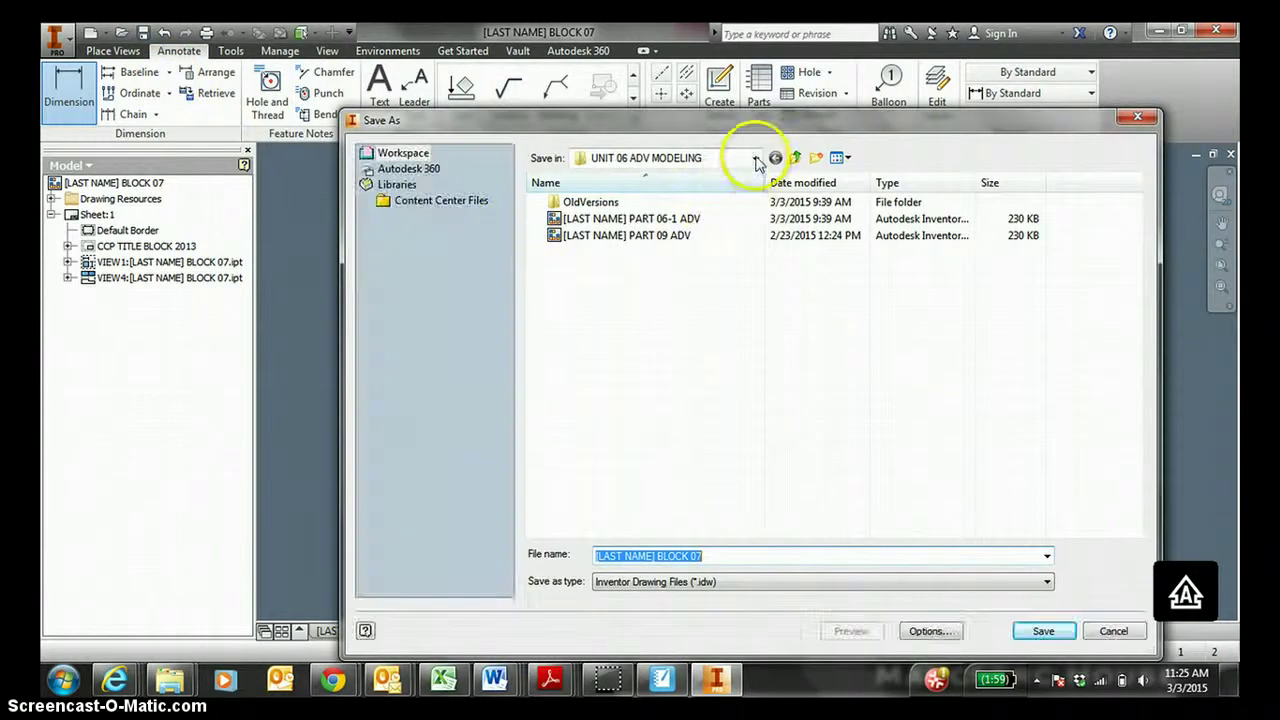
left_click(755, 158)
left_click(650, 248)
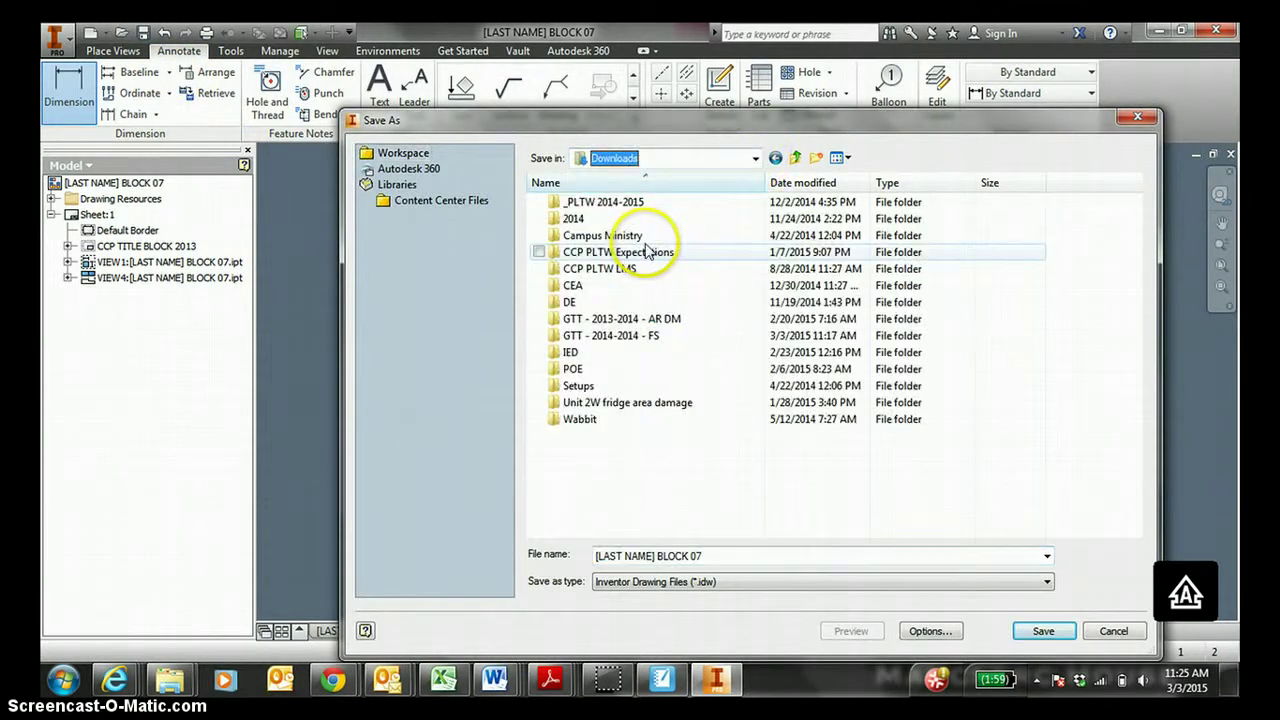
double_click(660, 335)
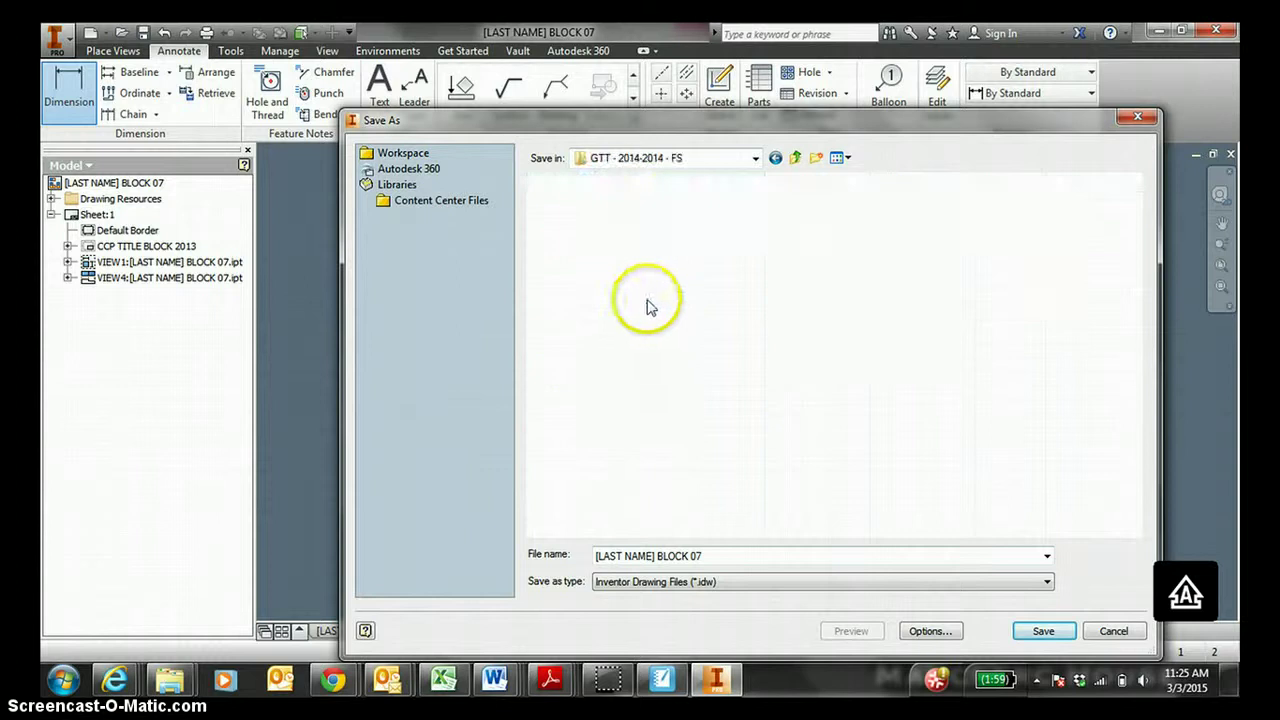
double_click(640, 205)
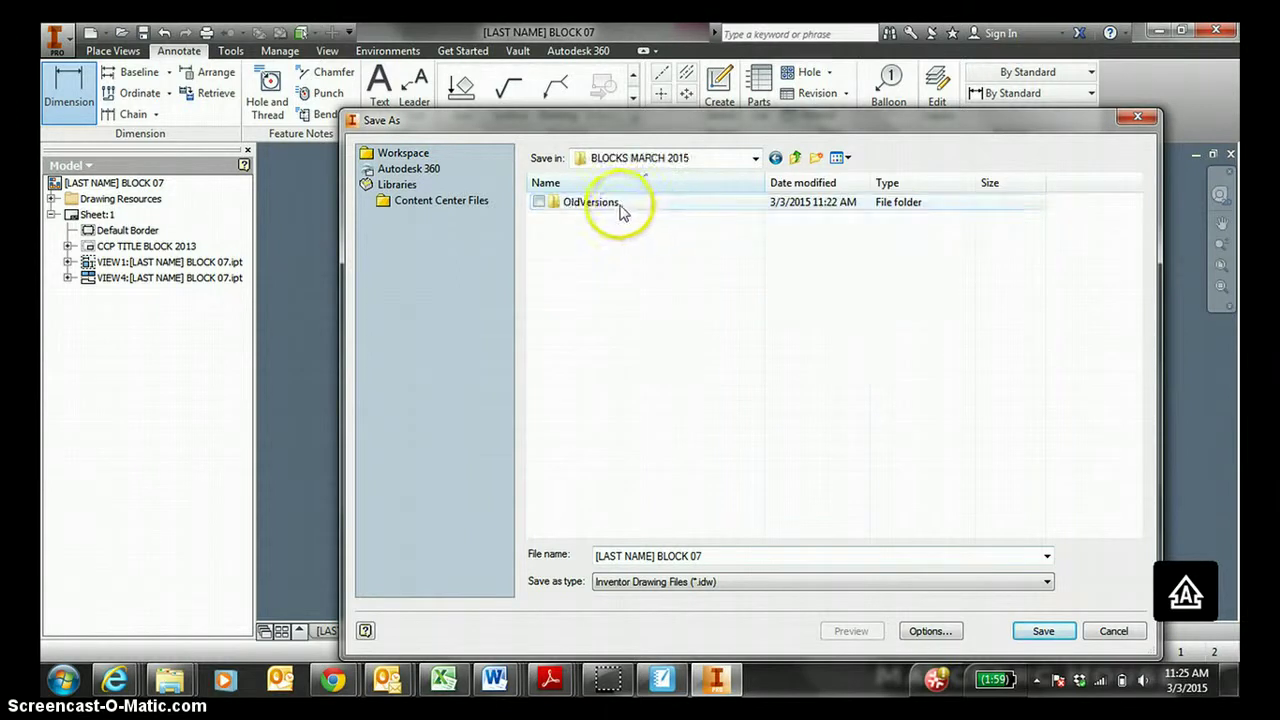
left_click(1043, 628)
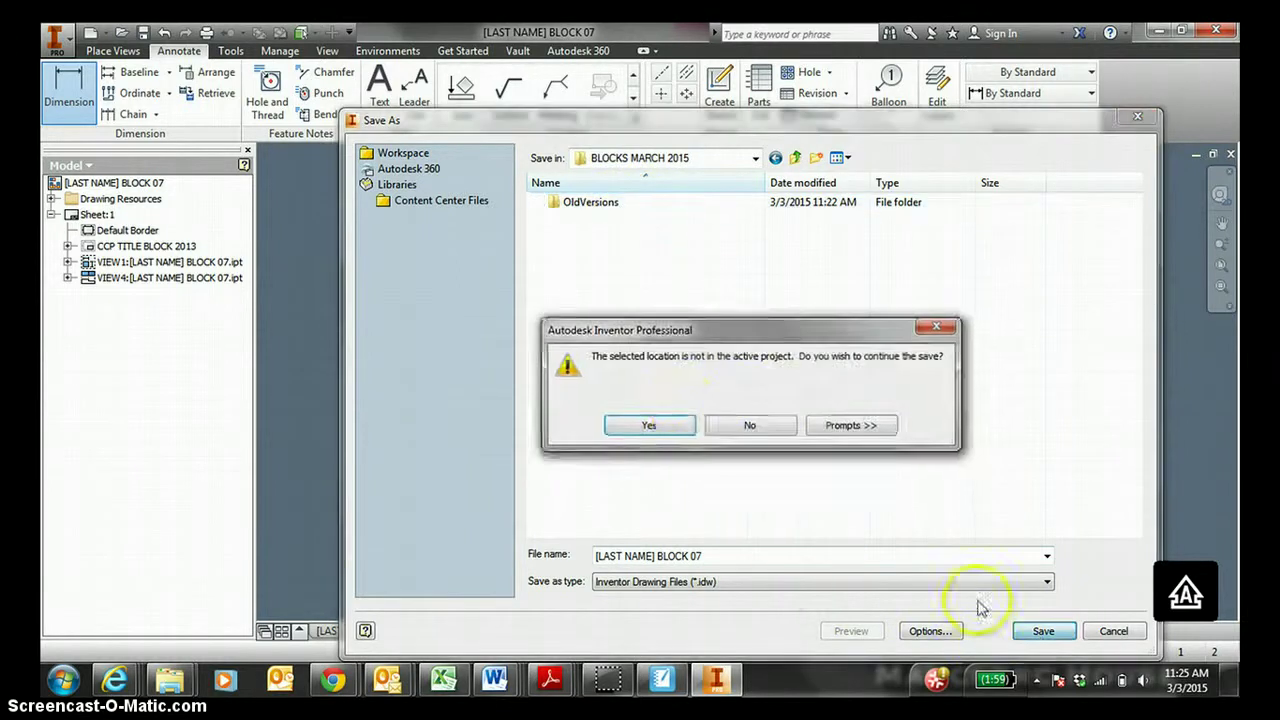
left_click(652, 428)
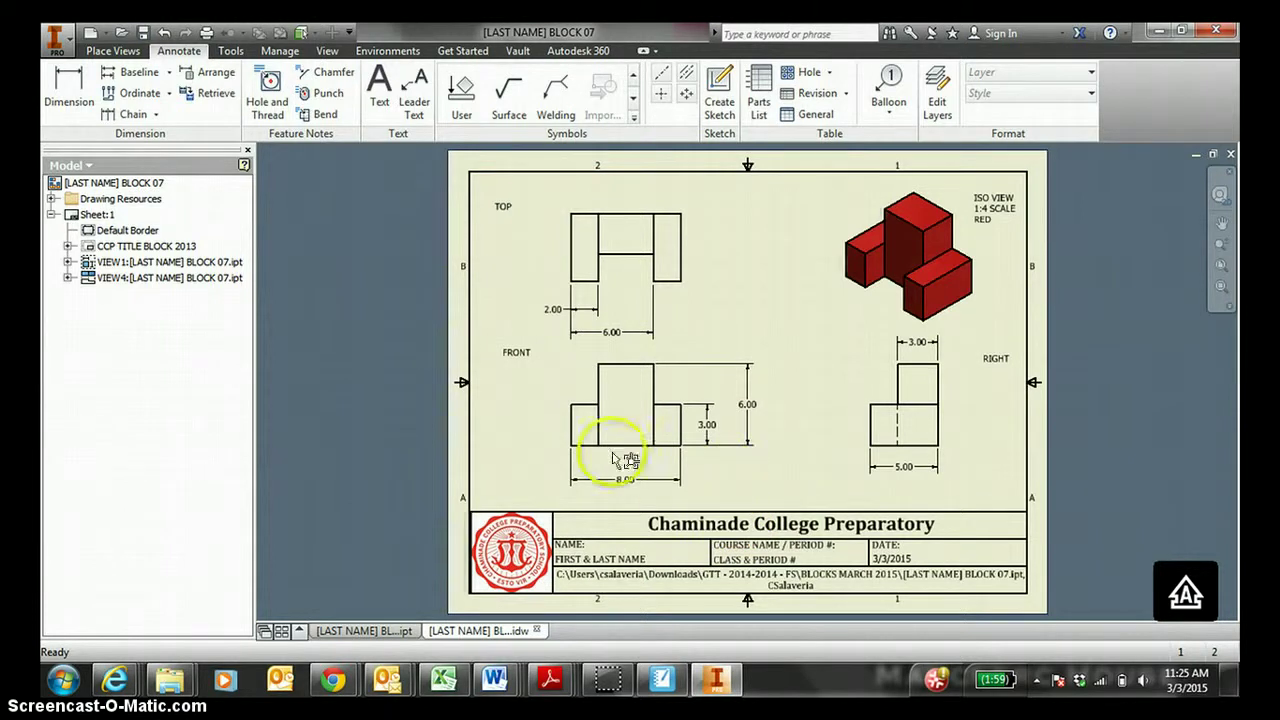
Export the dimensioned BLOCK 07 drawing as a PDF into the BLOCKS MARCH 2015 folder.
left_click(56, 42)
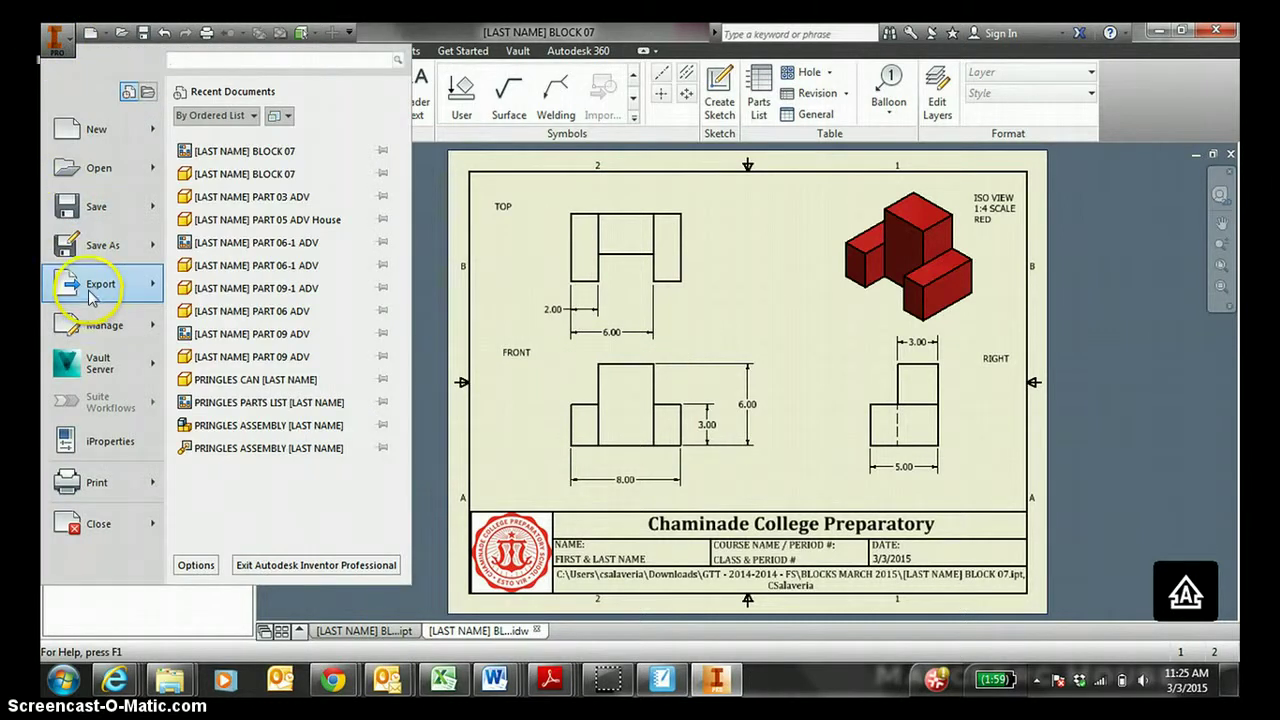
mouse_move(92, 292)
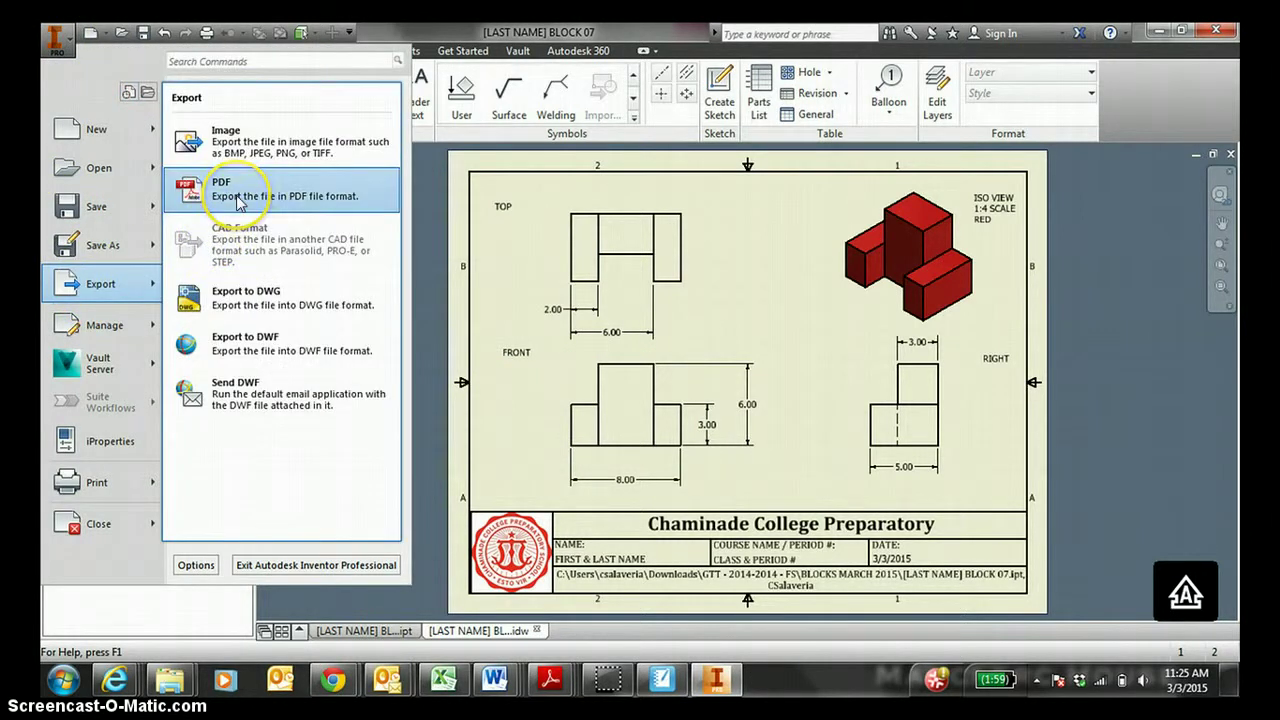
left_click(457, 194)
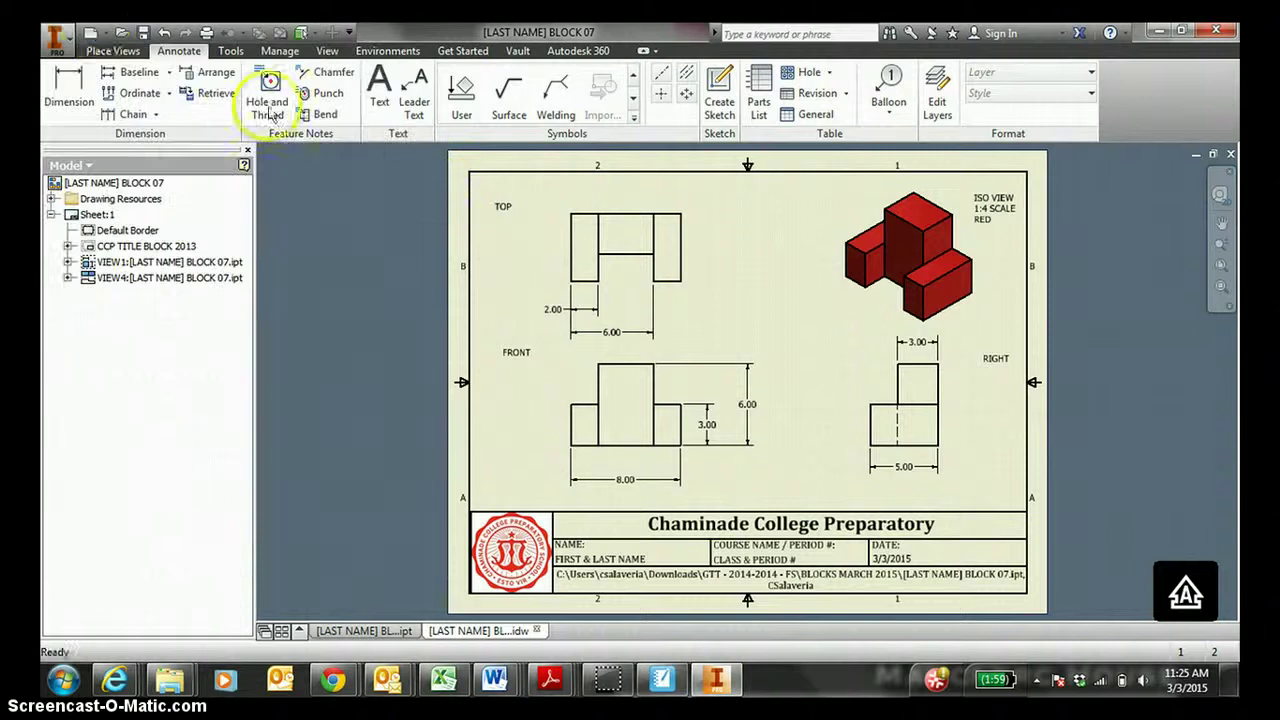
left_click(57, 32)
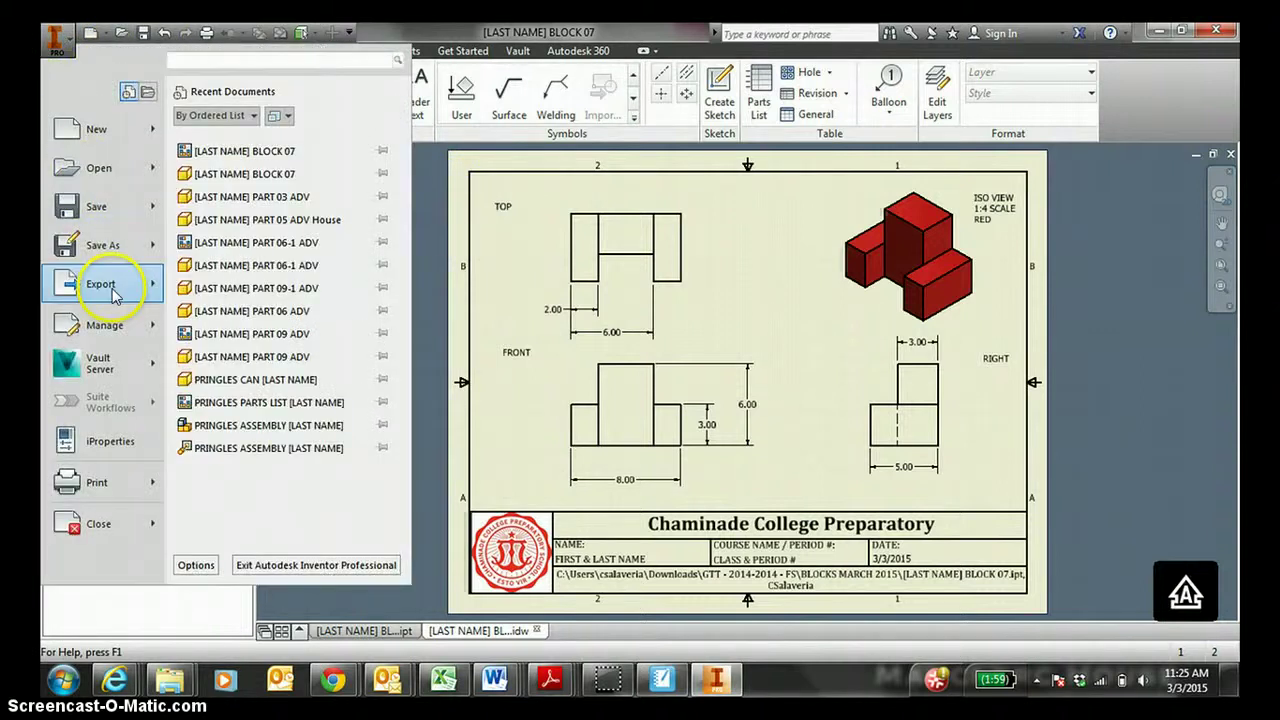
mouse_move(112, 290)
left_click(240, 190)
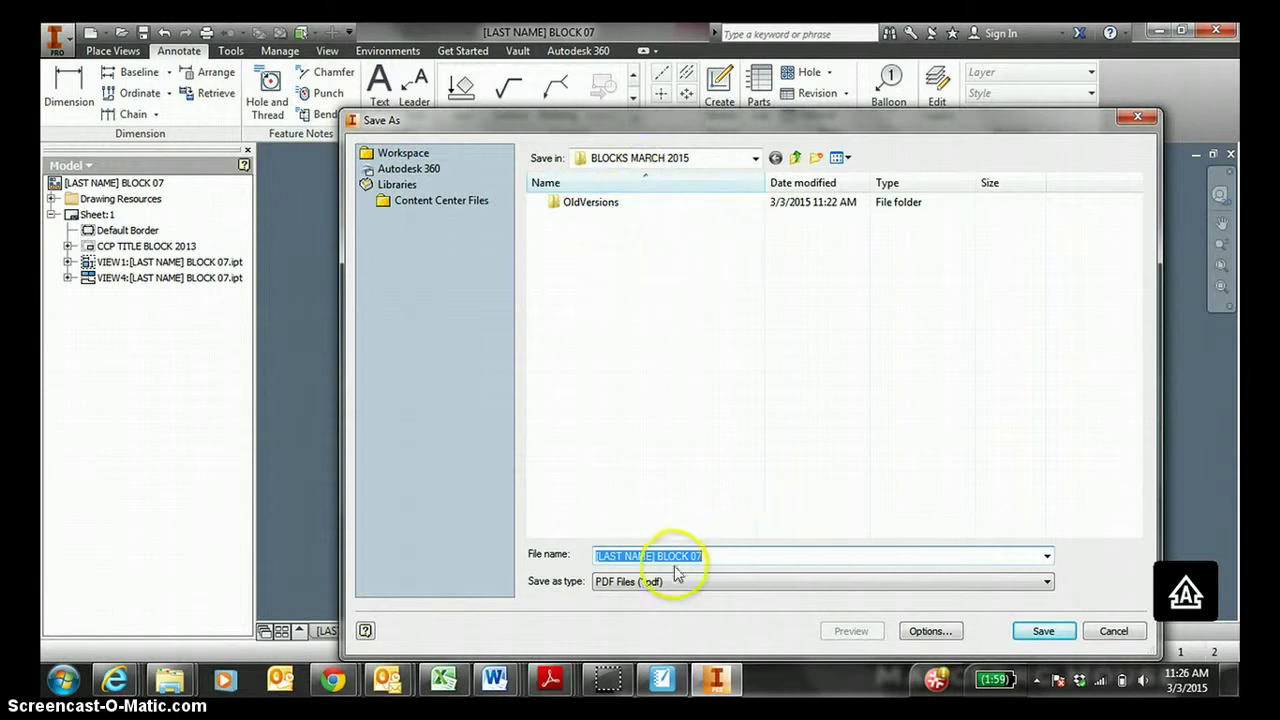
left_click(1042, 631)
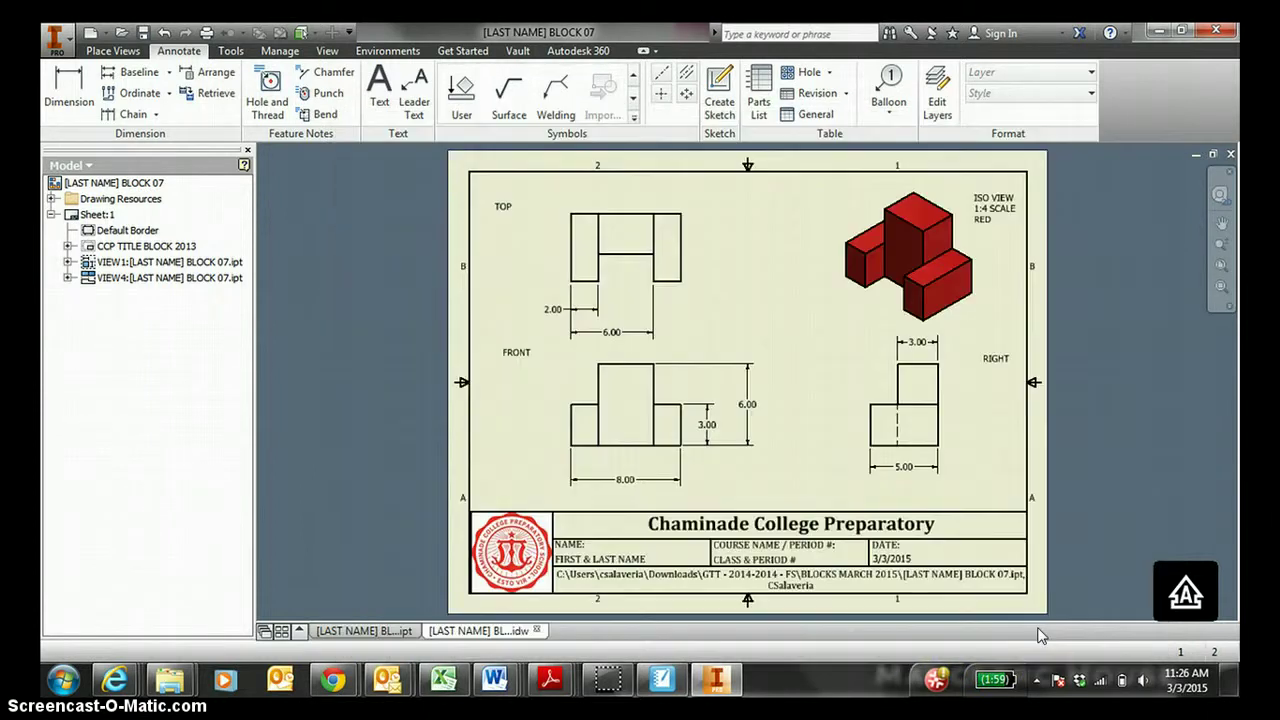
Publish the BLOCK 07 drawing to PDF and review it in Adobe Reader.
left_click(1013, 624)
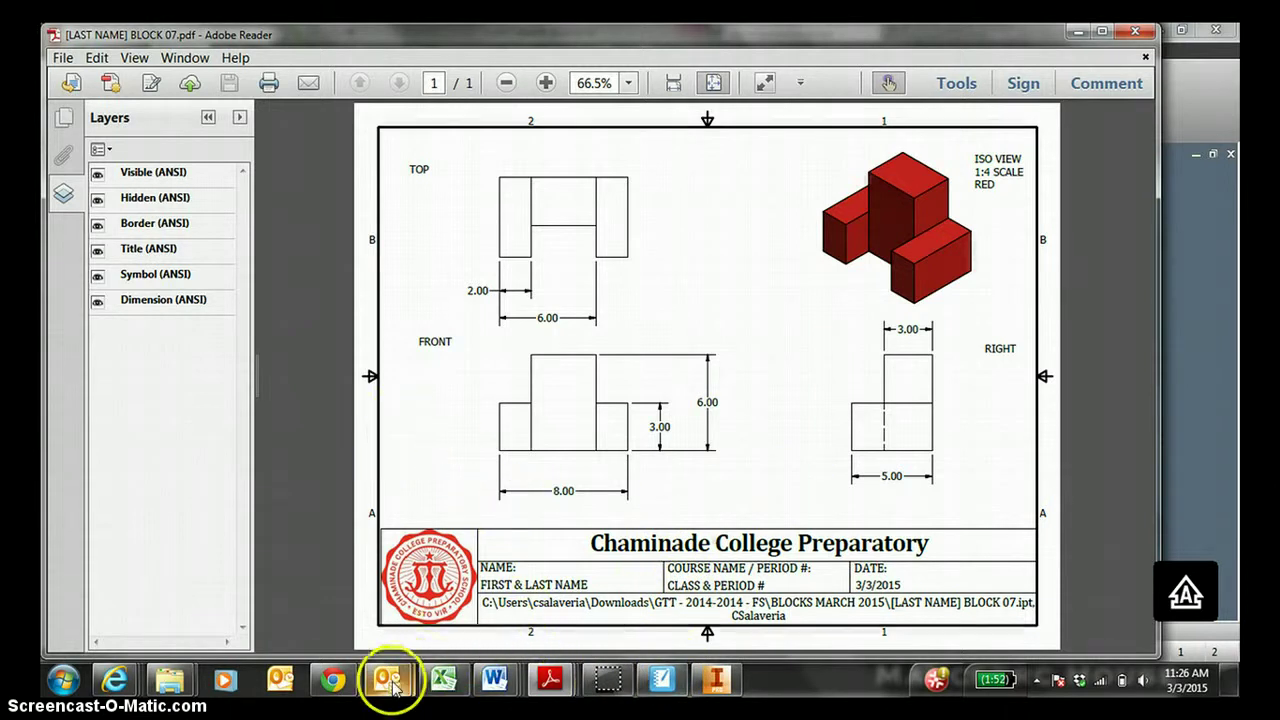
Bring the Outlook inbox forward and start a new email message.
mouse_move(391, 686)
left_click(329, 586)
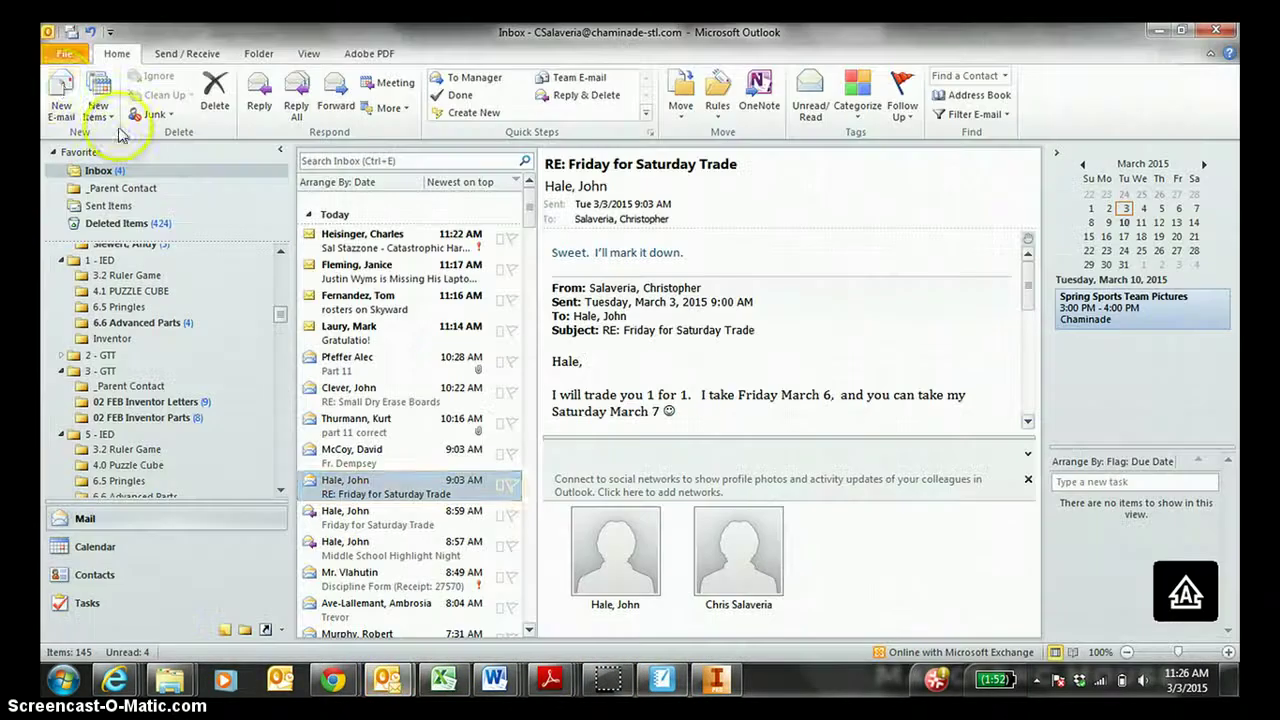
left_click(62, 88)
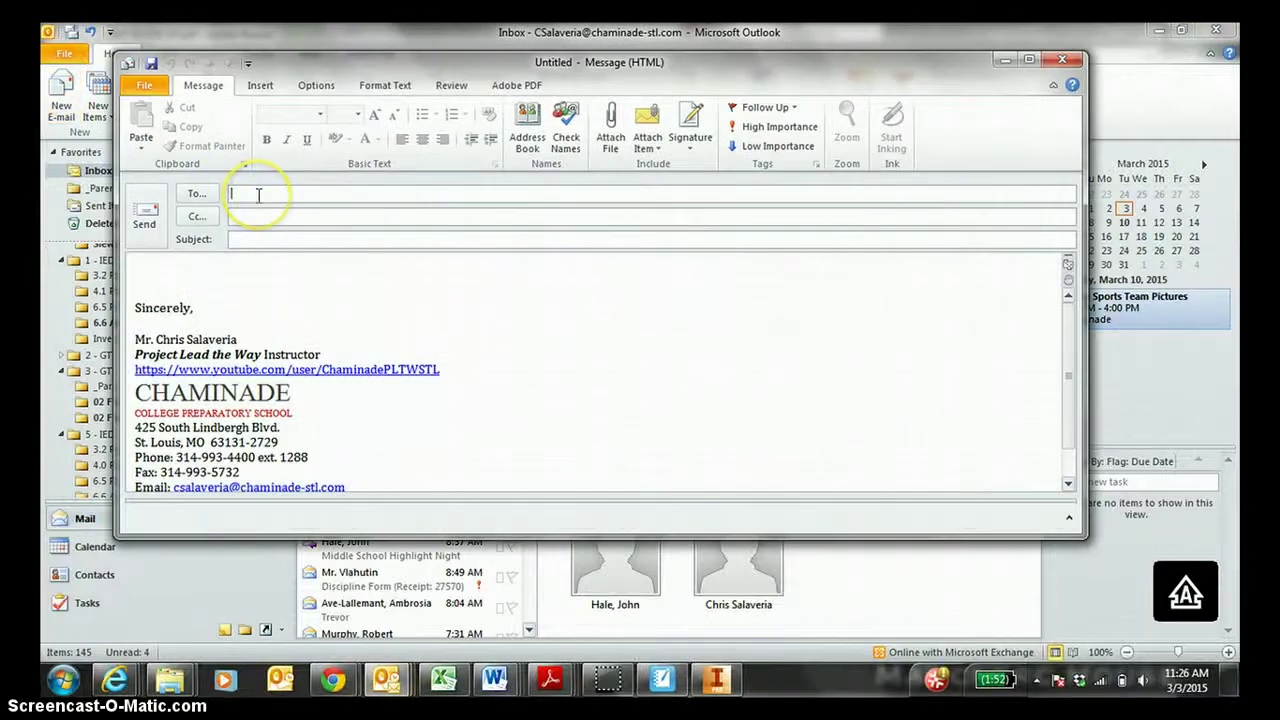
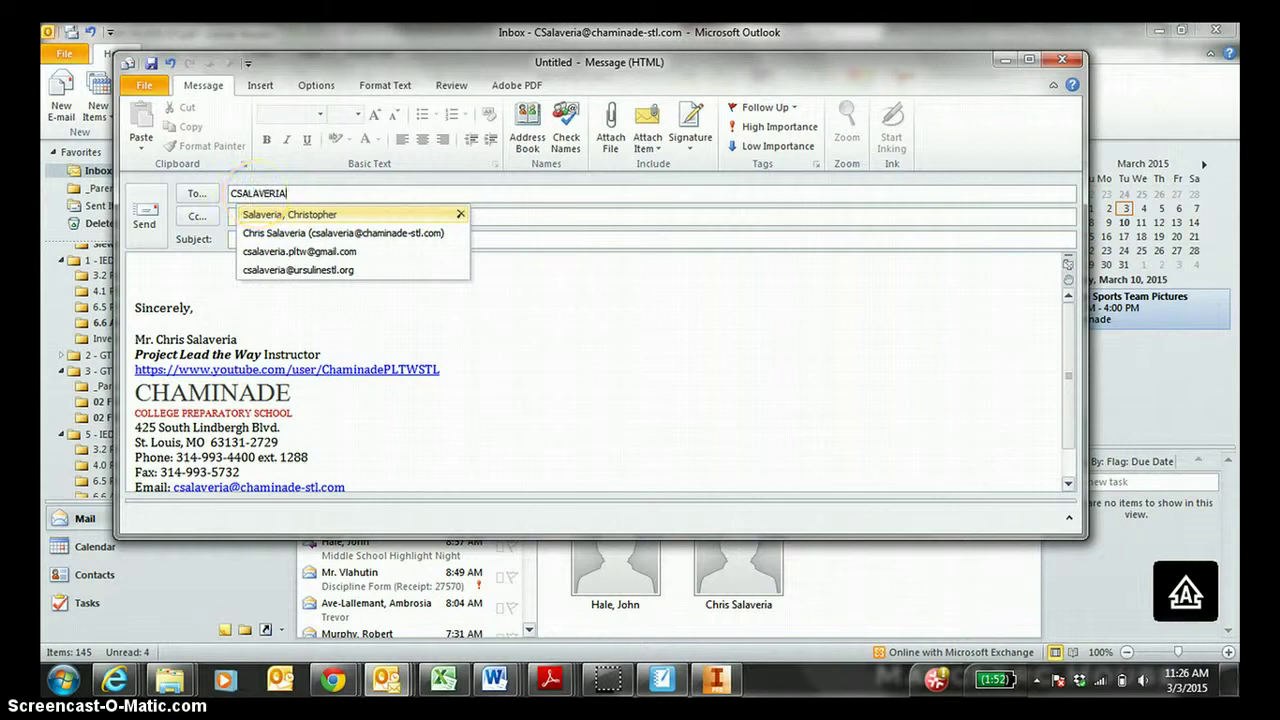
Address the email to the teacher with subject 'GTT BLOCK 07 - Turn In (2 Points)'.
key("Caps_Lock")
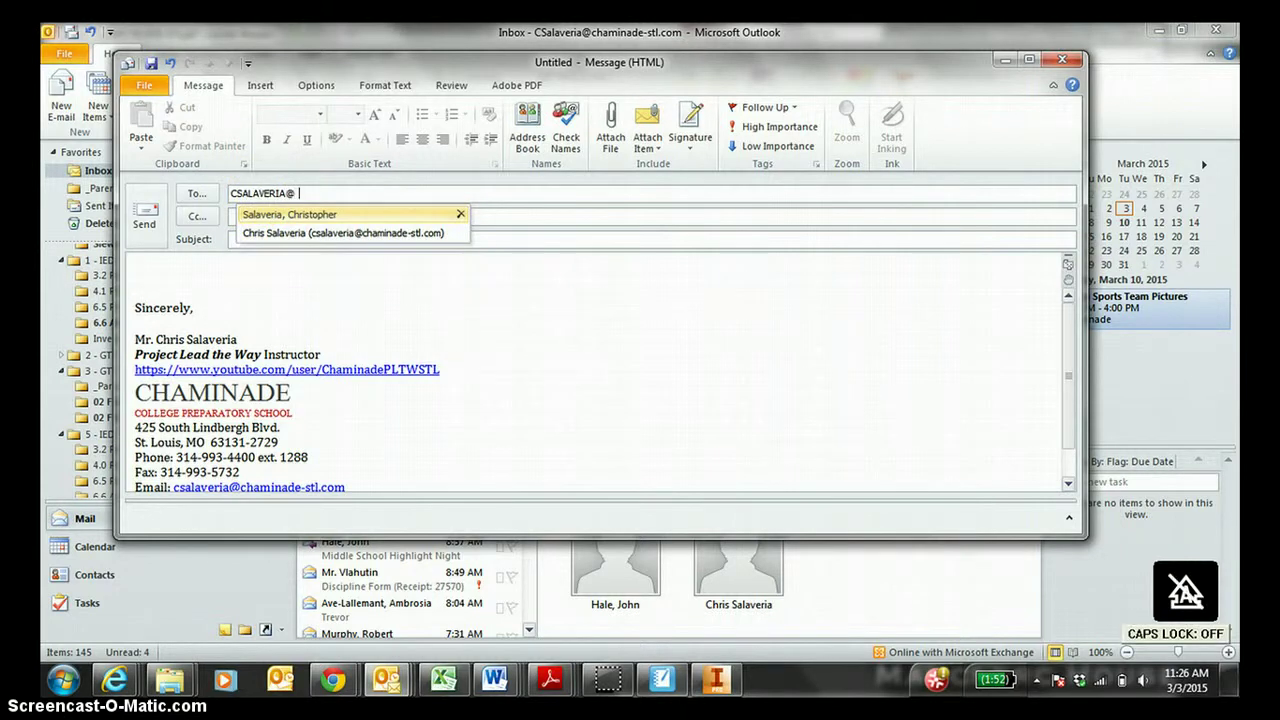
left_click(514, 239)
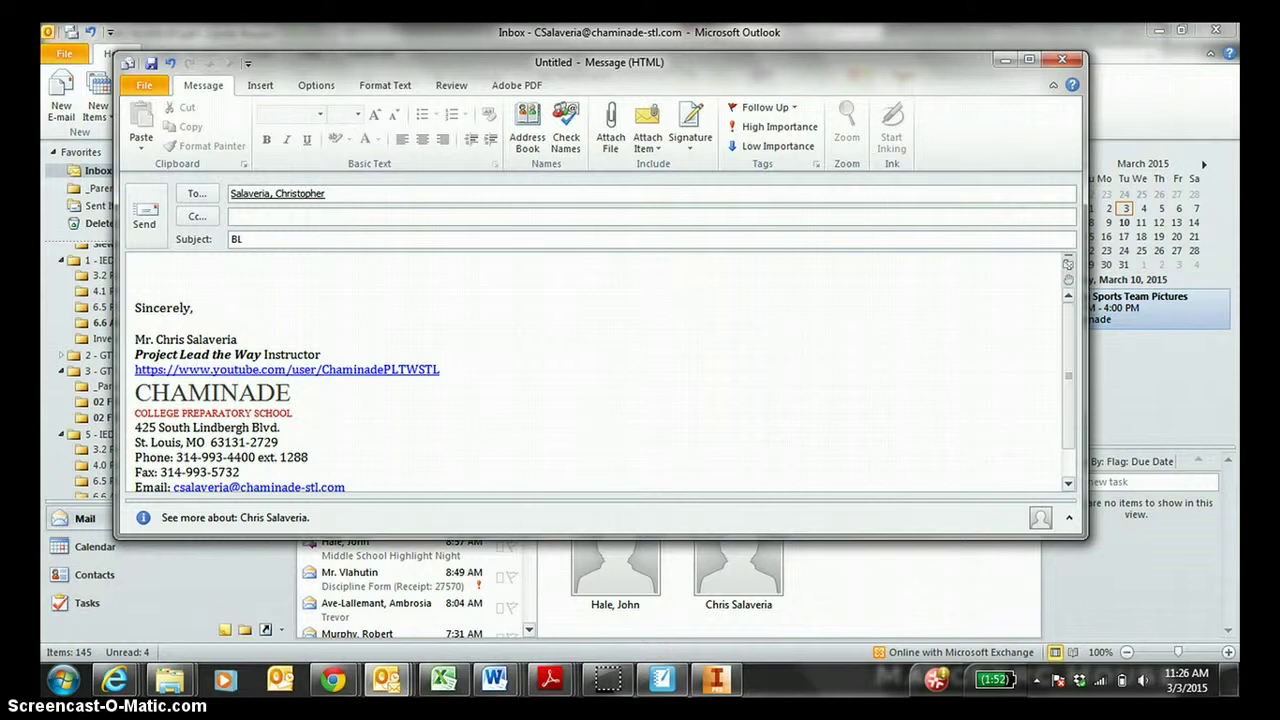
type("GTT BLOCK 07 - Turn In (")
type("2 Points)")
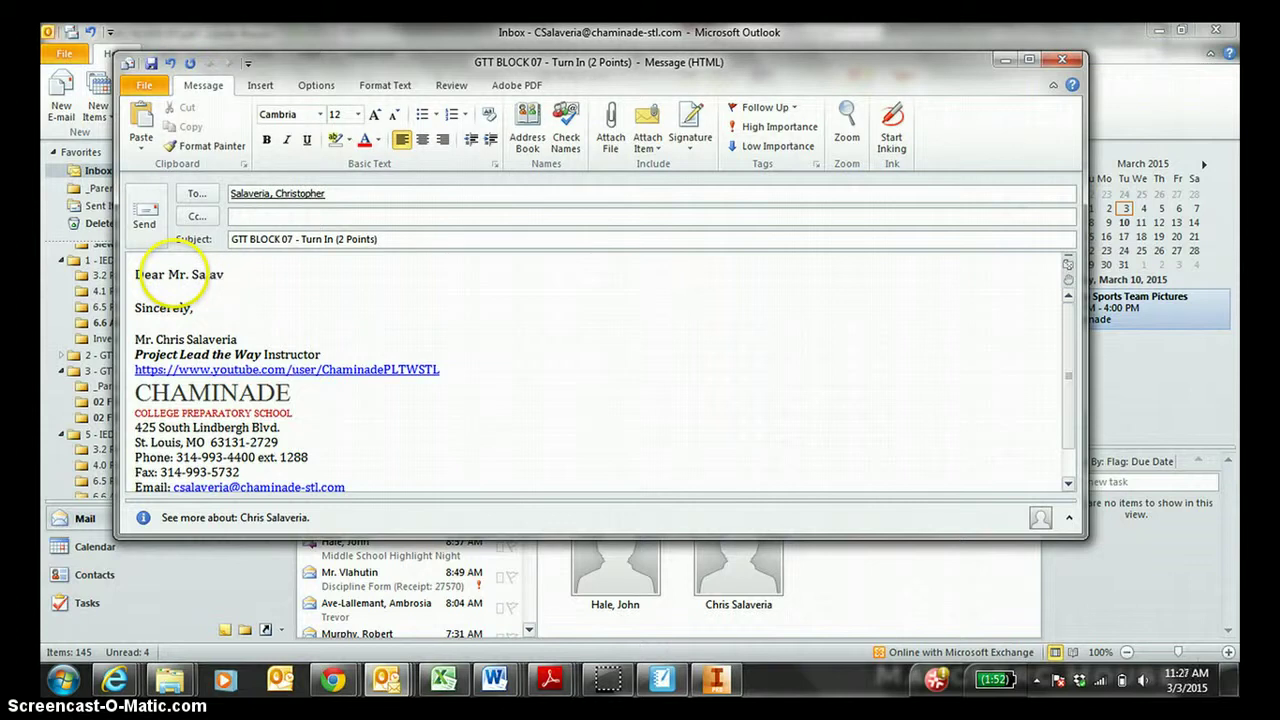
Add a body paragraph noting the attached BLOCK 07 .pdf with dimensions and thanking for grading.
key("Return")
key("Return")
type("P")
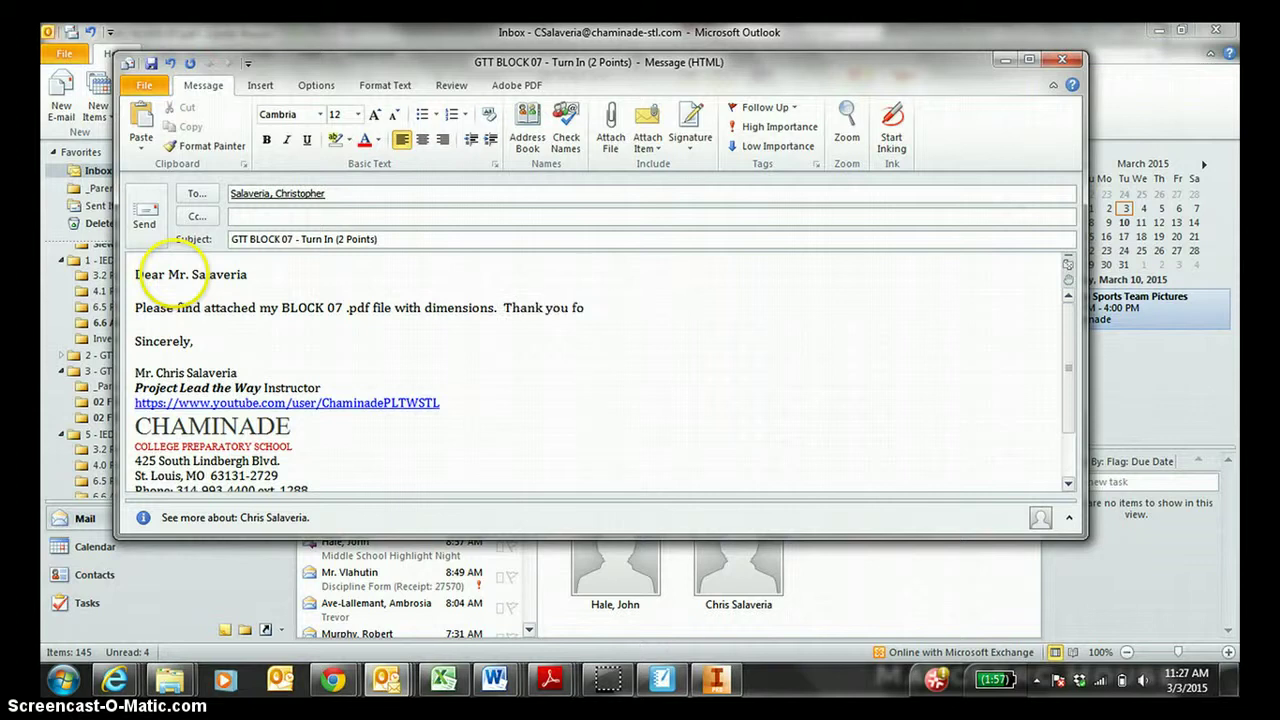
type("ding t")
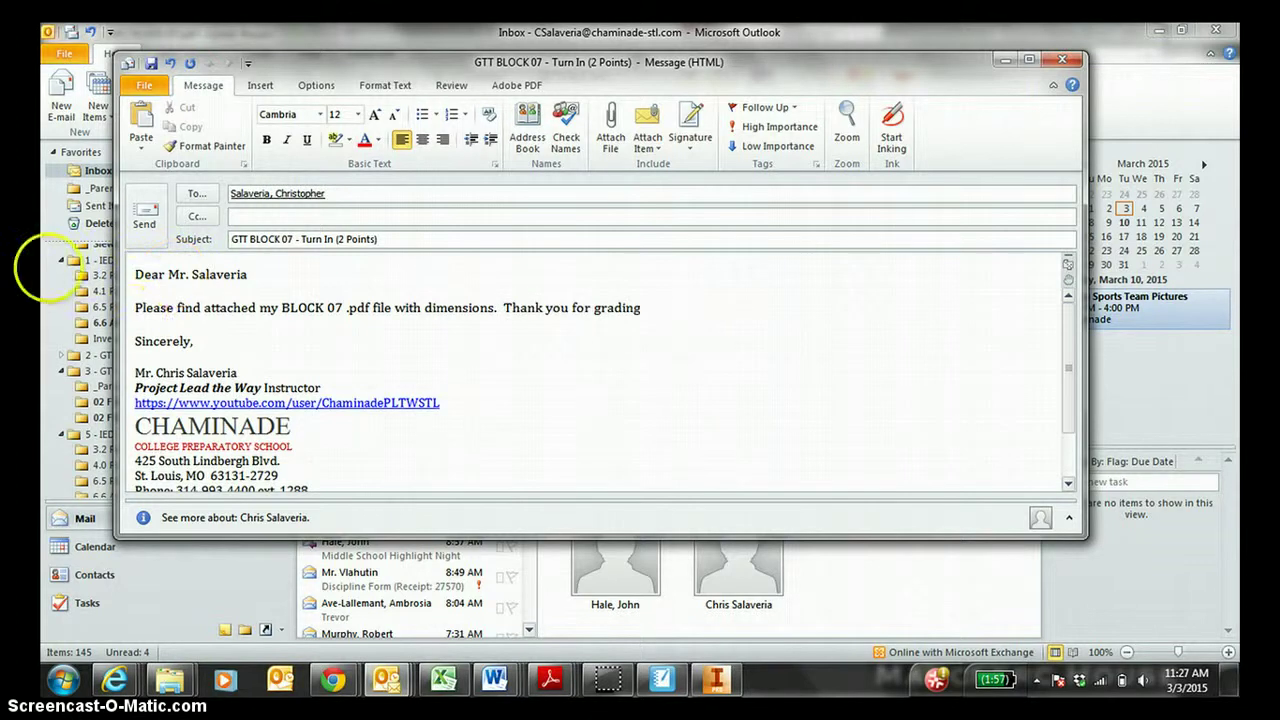
type("s assignment.   (writing 2 sentences is 3")
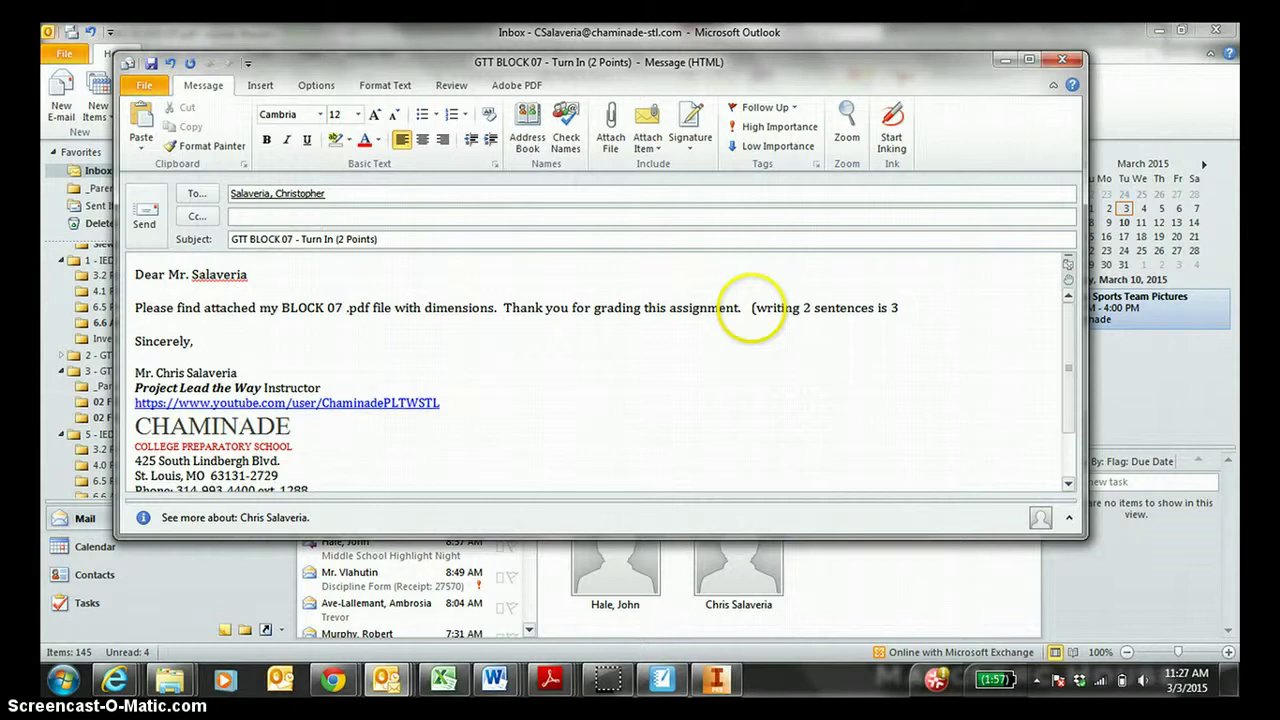
type("nts)")
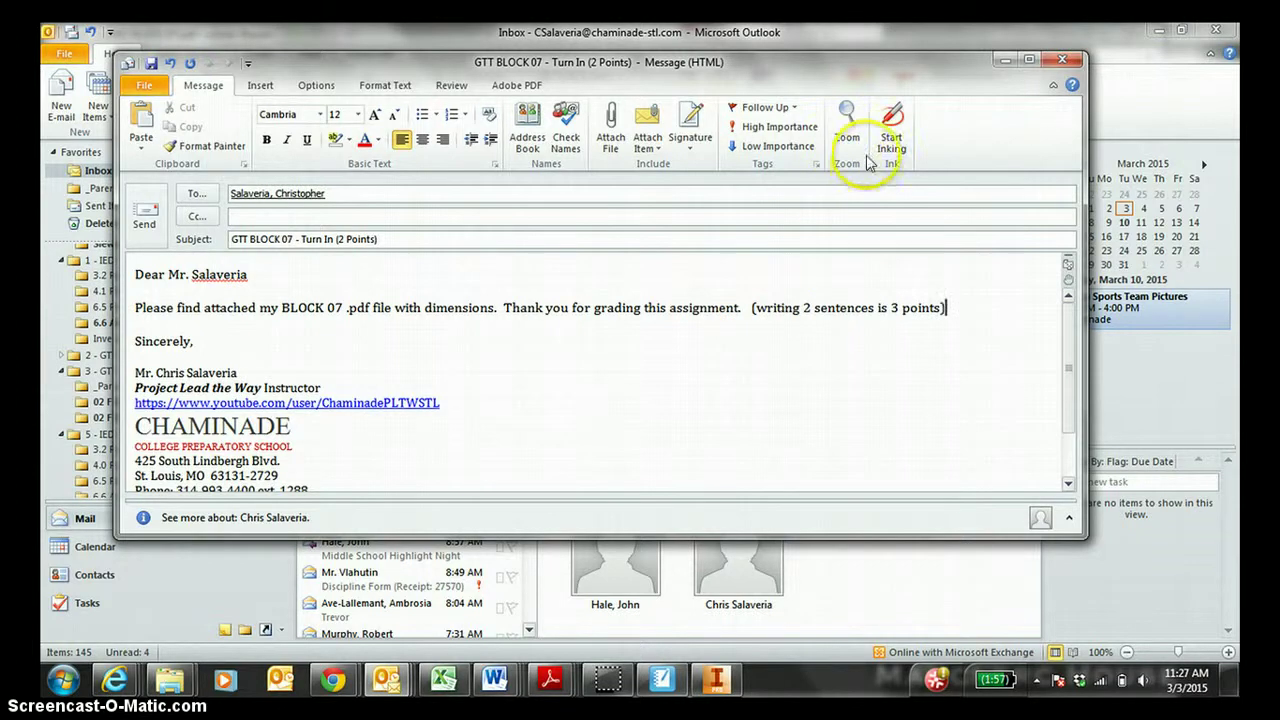
Attach the BLOCK 07 PDF from Downloads > GTT - 2014-2014 - FS > BLOCKS MARCH 2015.
left_click(611, 140)
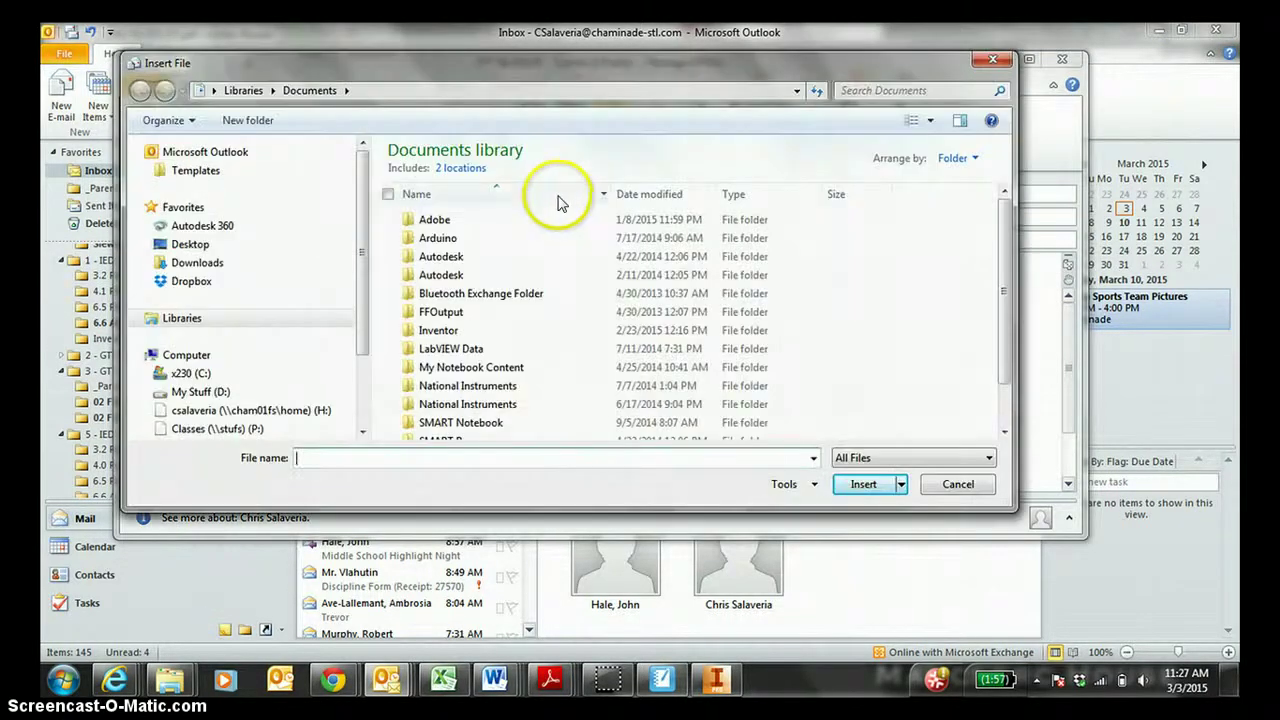
left_click(230, 263)
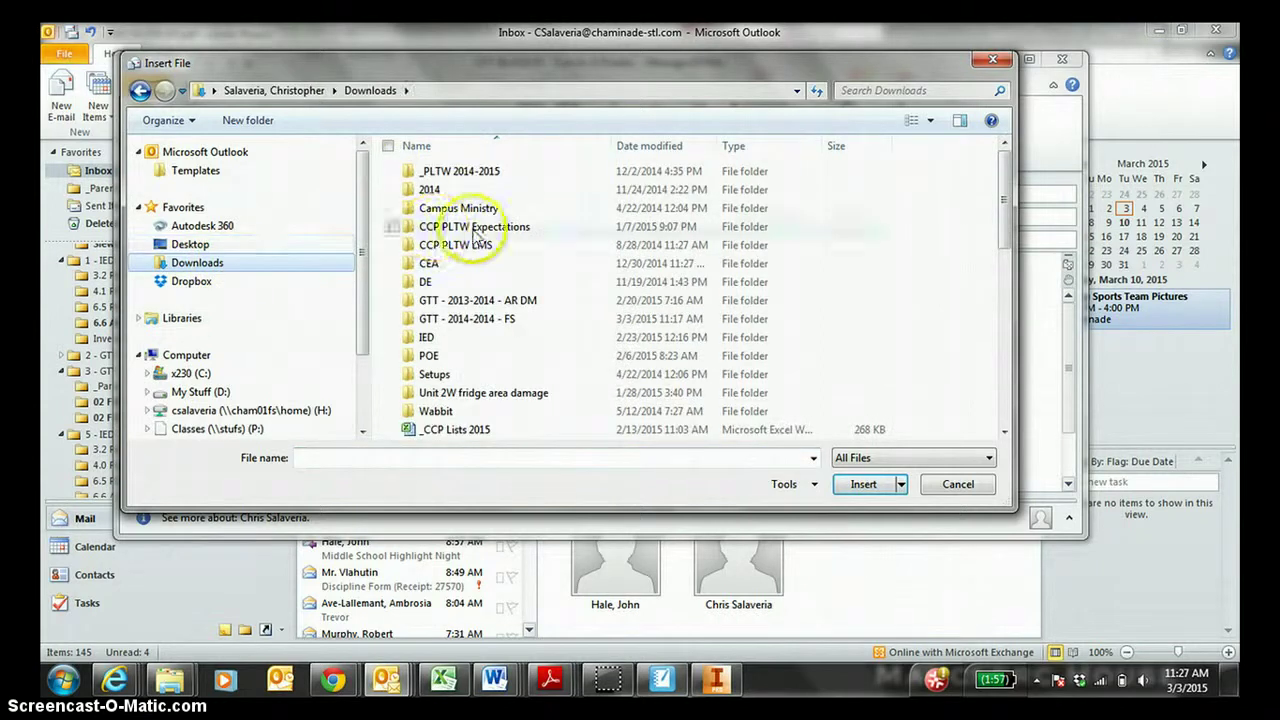
double_click(505, 318)
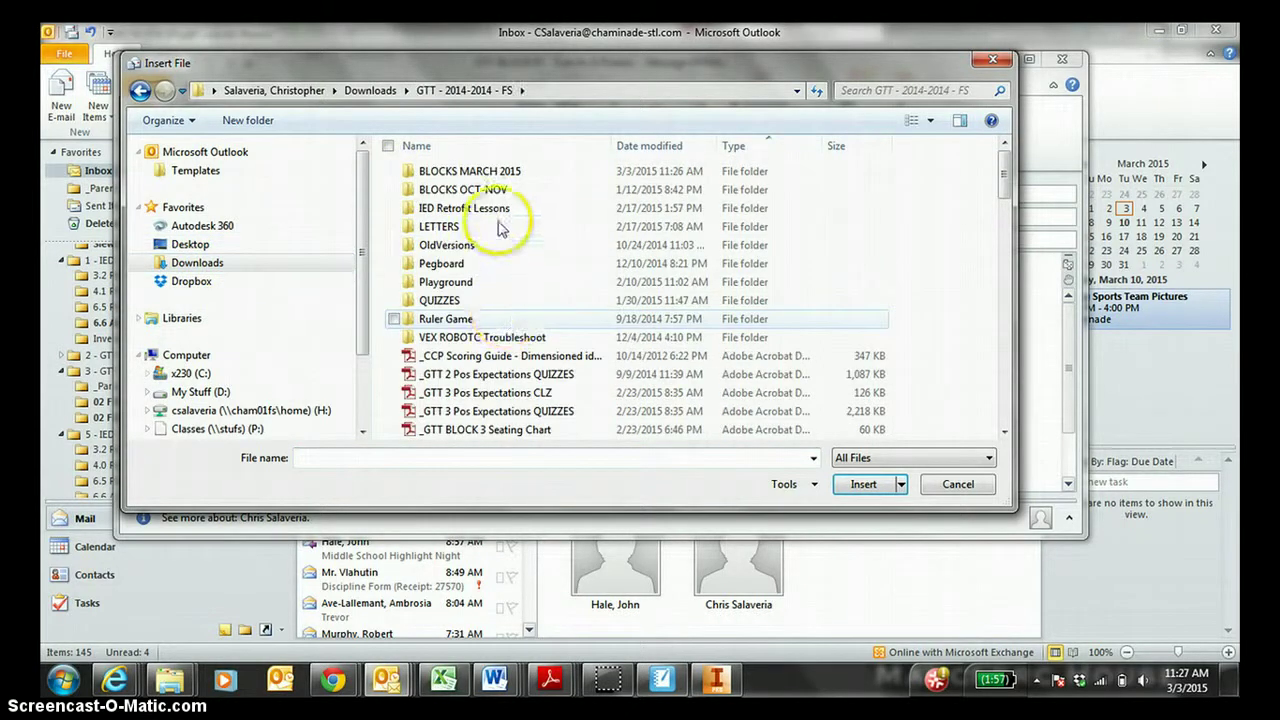
double_click(505, 175)
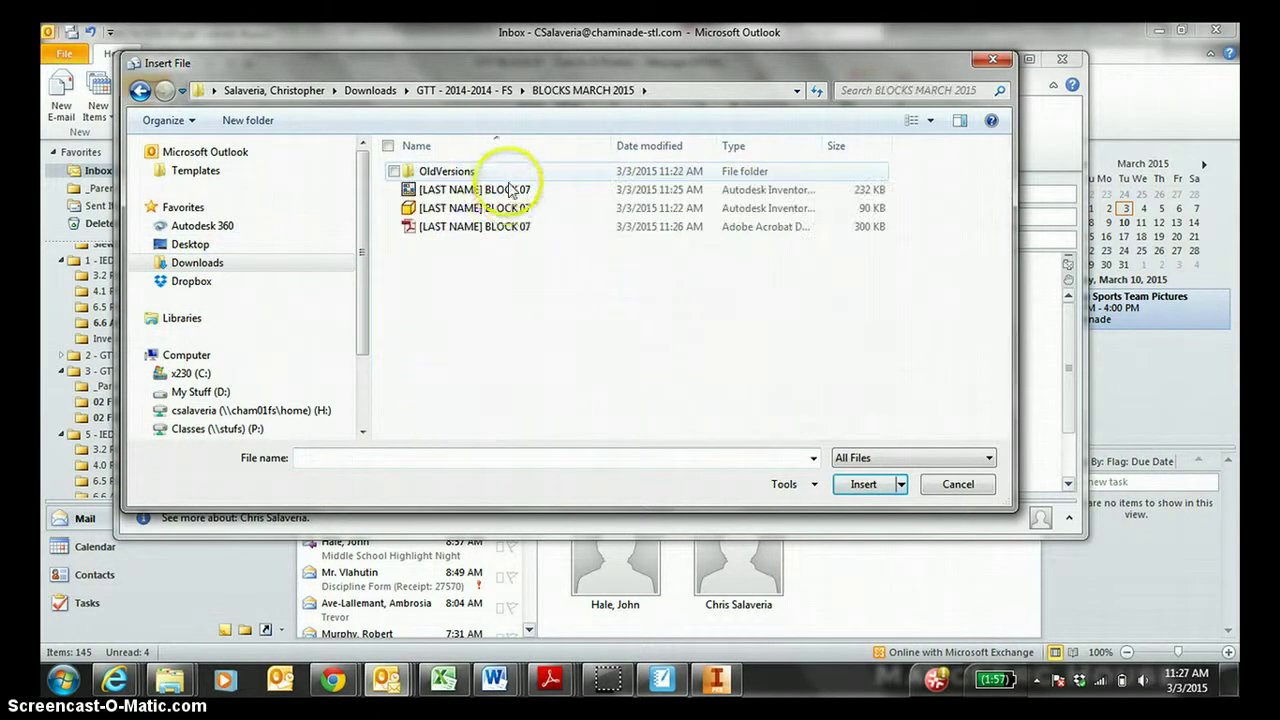
double_click(512, 228)
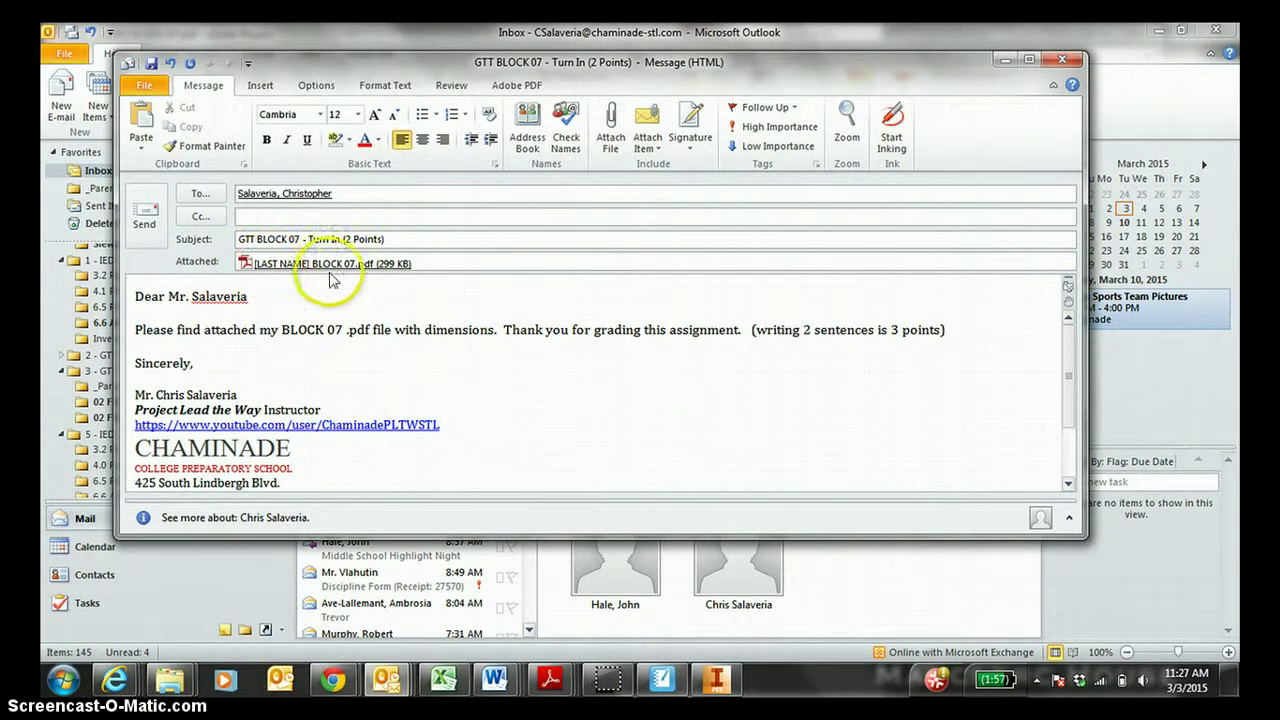
Copy two suggested contacts on the email in the Cc field.
left_click(270, 213)
type("sch")
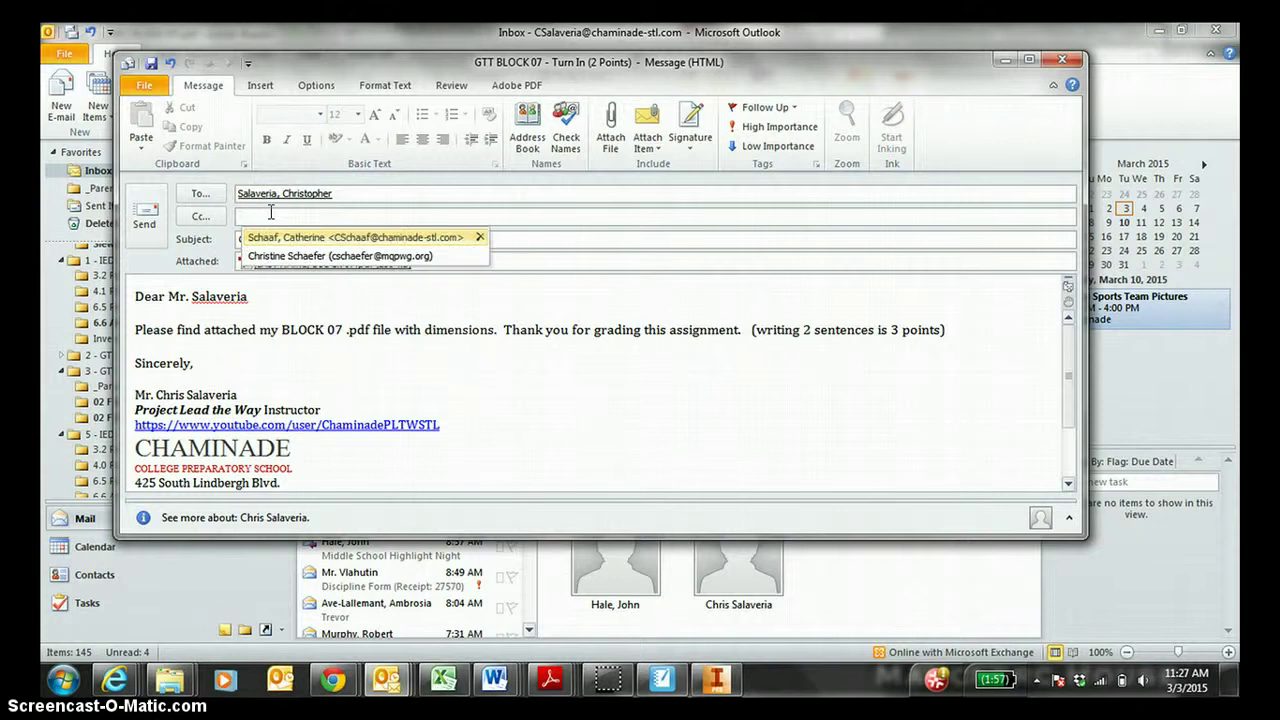
key("Return")
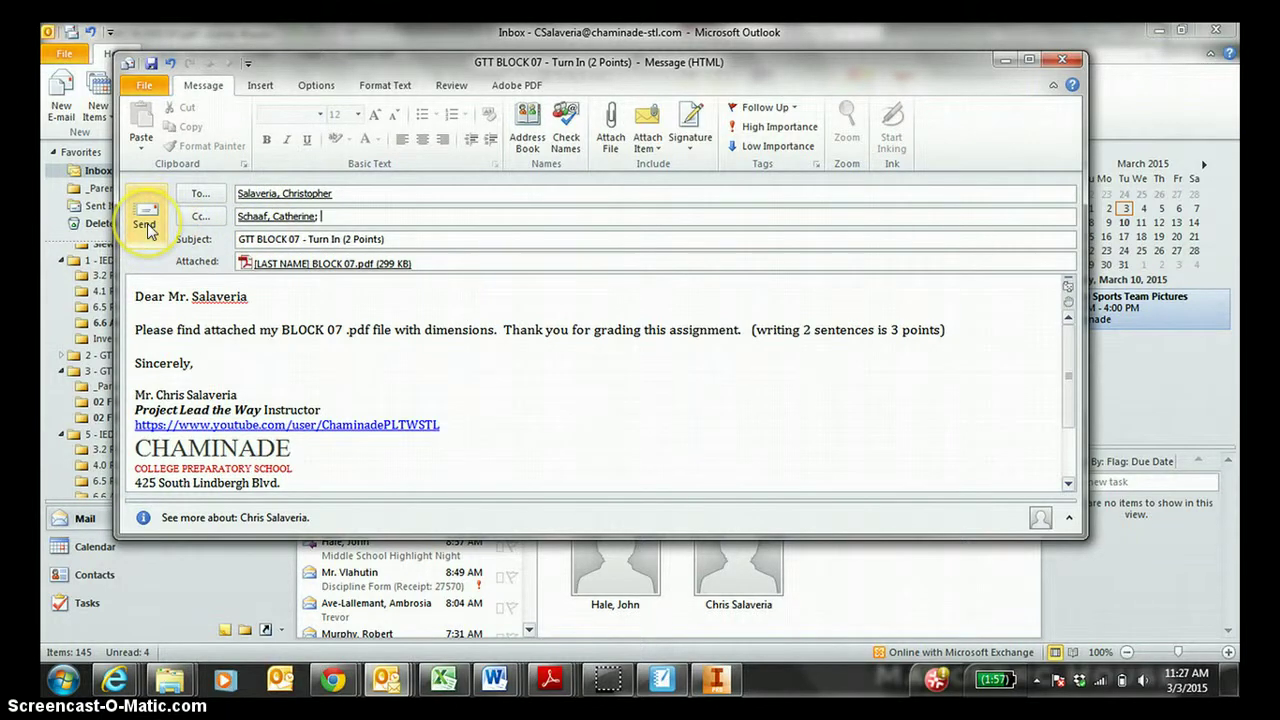
type("lawr")
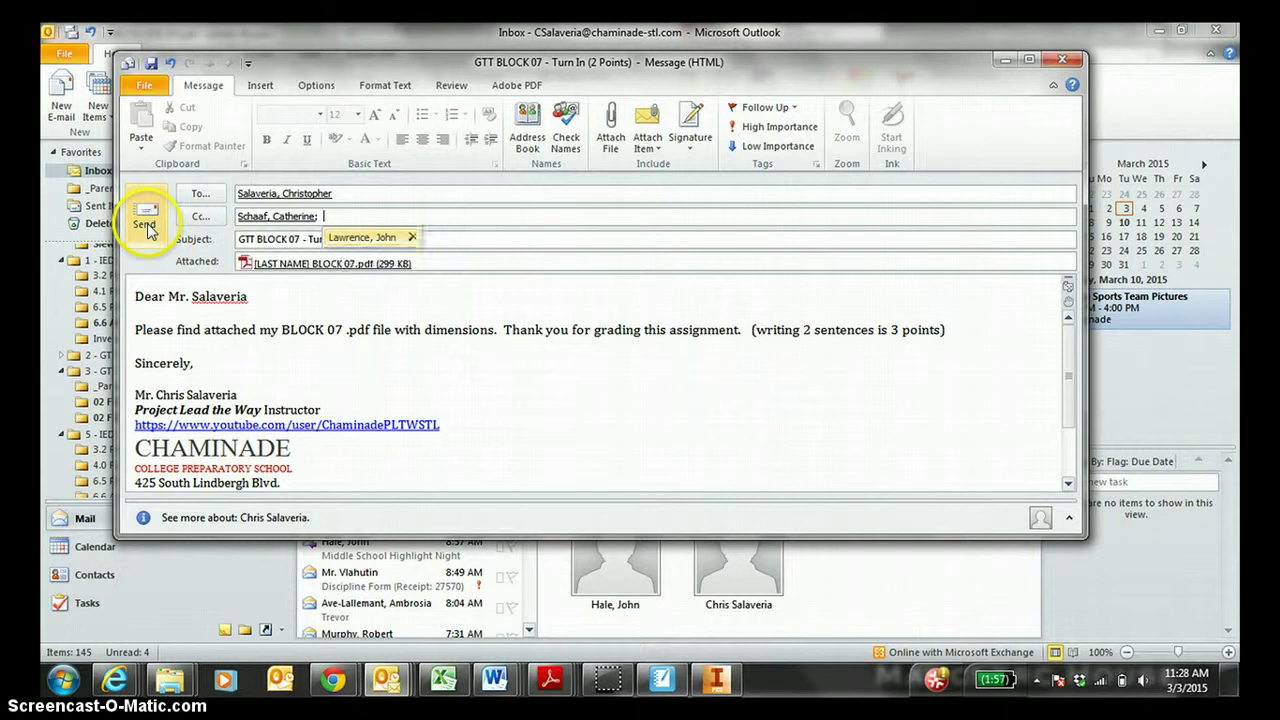
key("Return")
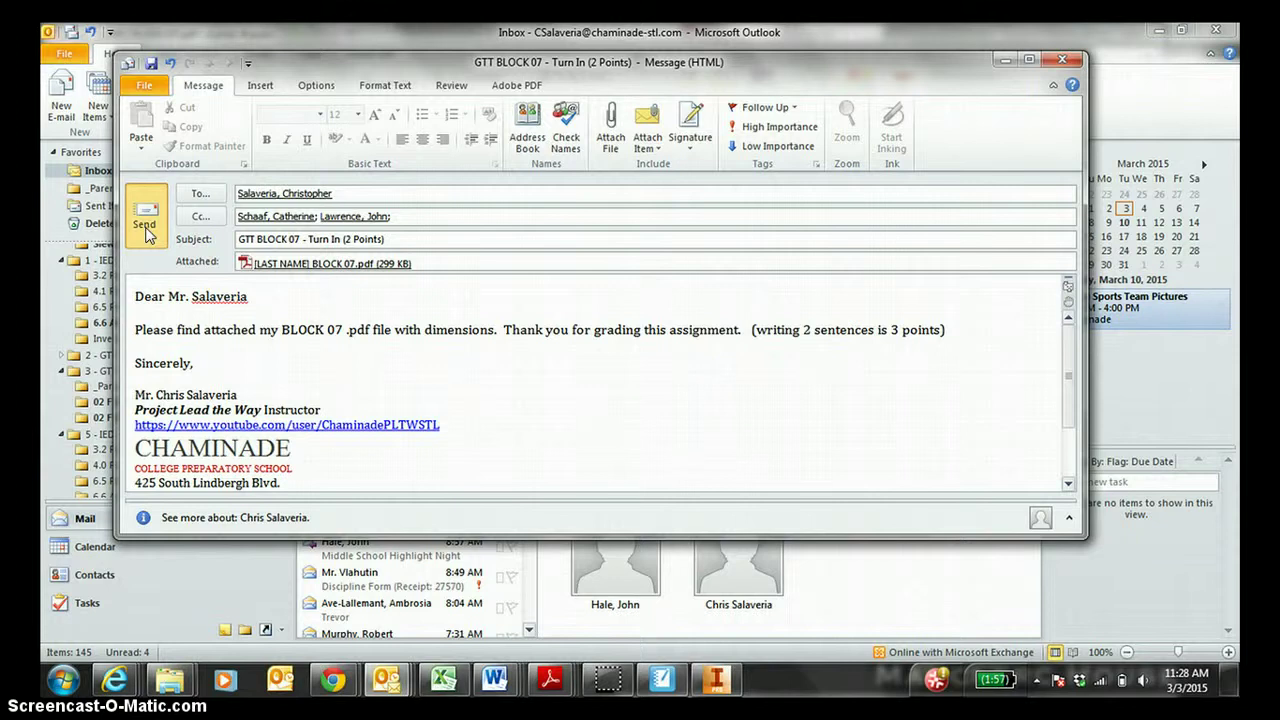
Send the email, then return to the BLOCK 07 PDF in Adobe Reader and dismiss the mail alert.
left_click(145, 226)
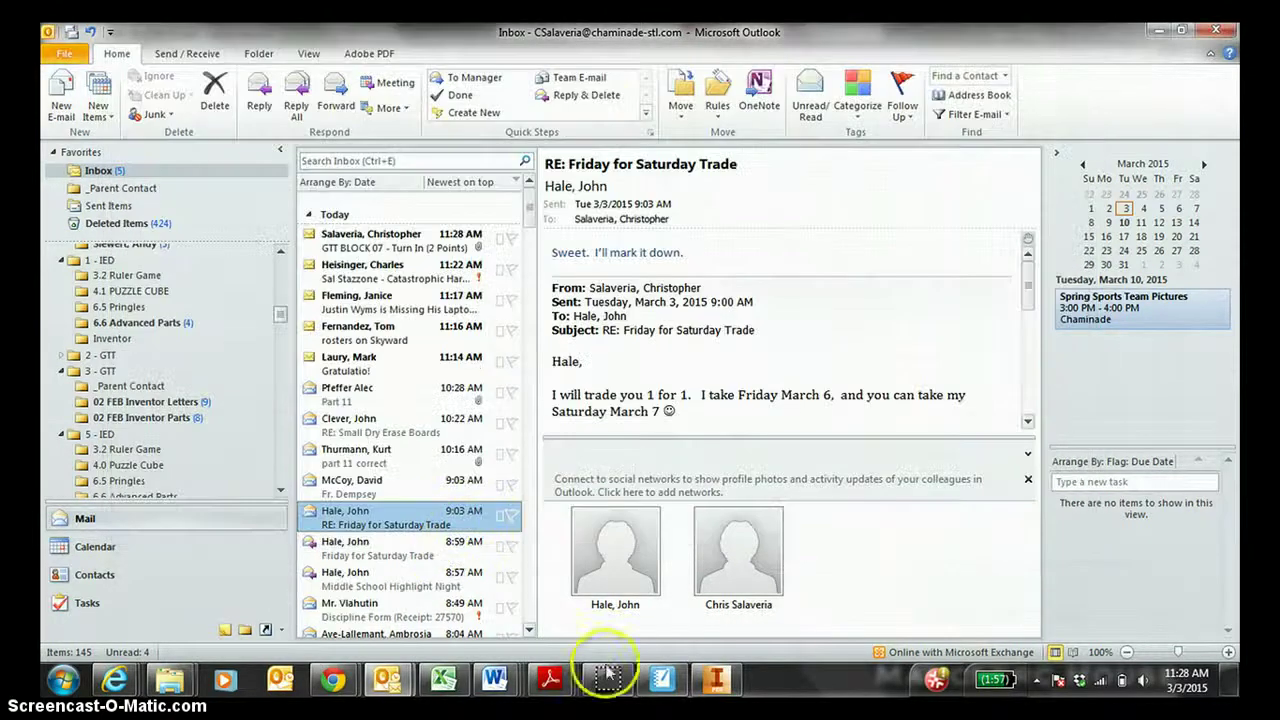
mouse_move(549, 680)
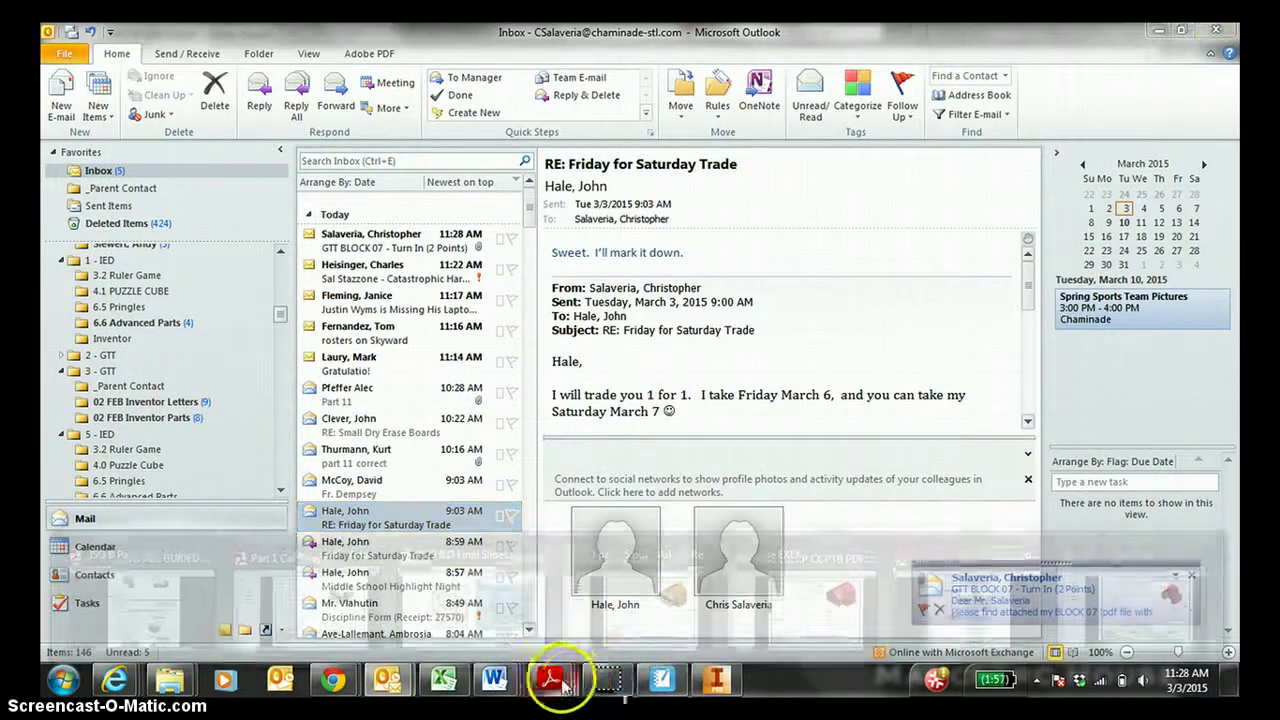
left_click(1102, 592)
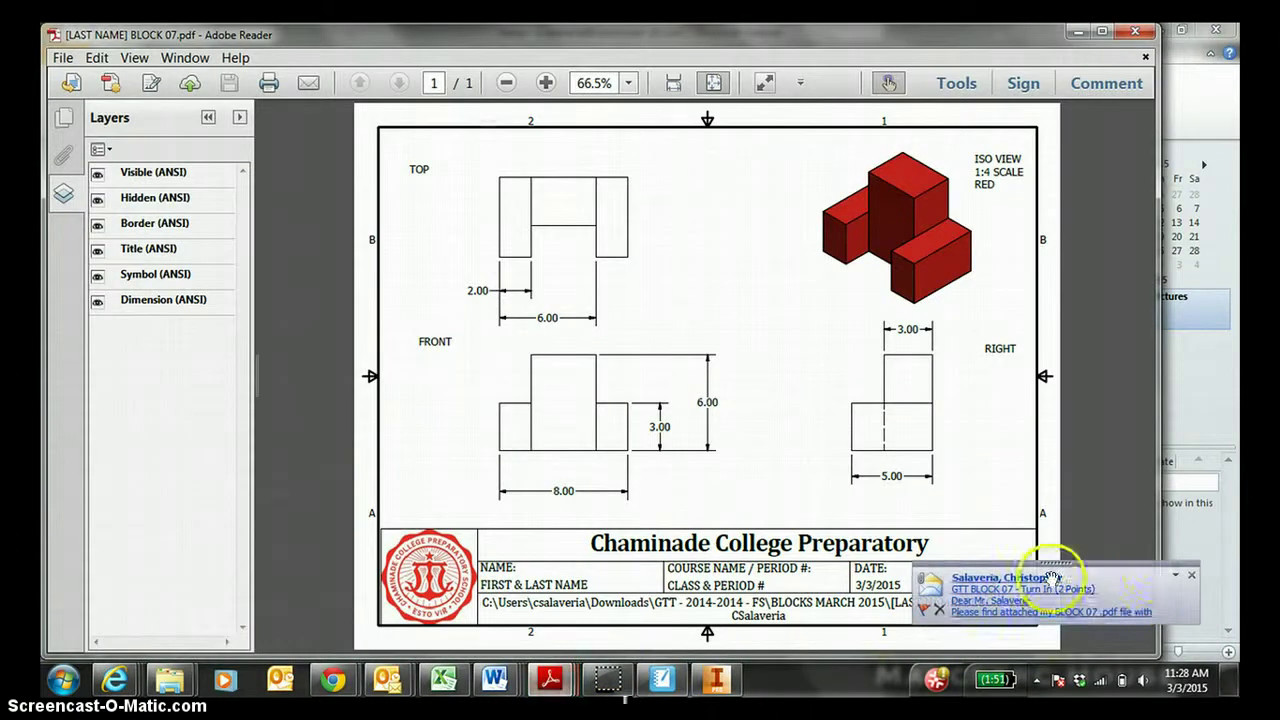
left_click(1189, 574)
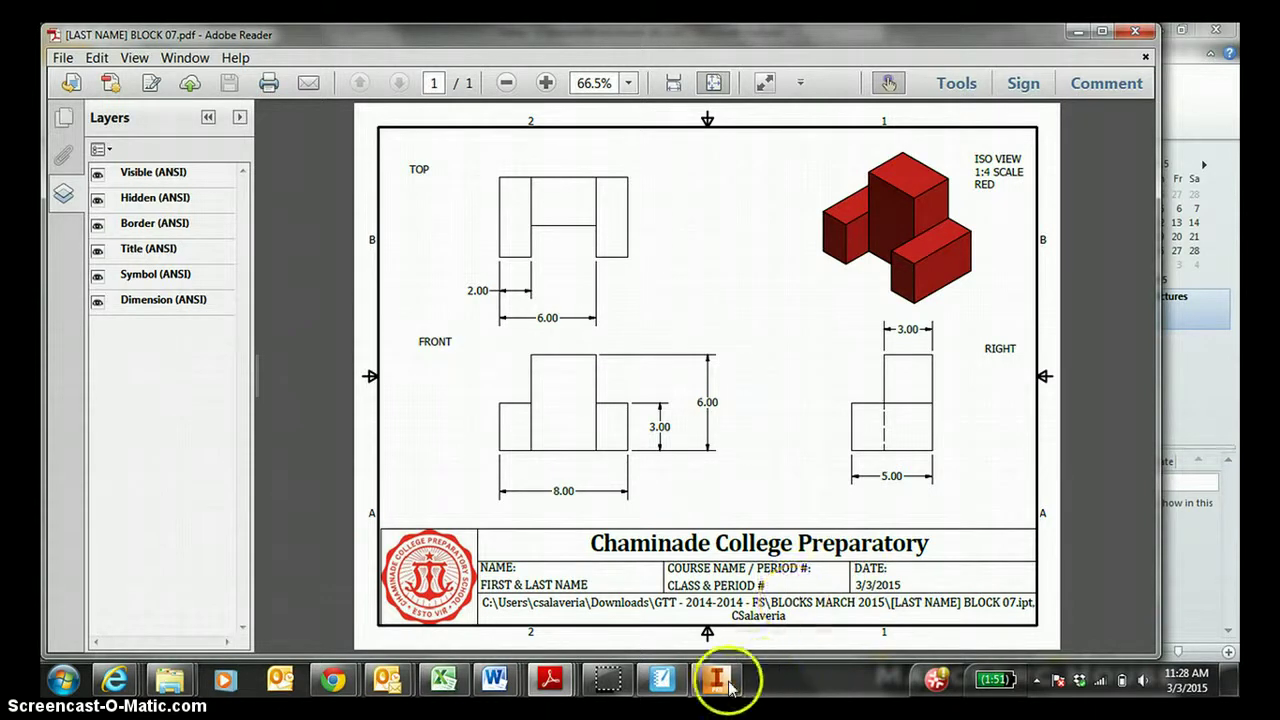
mouse_move(725, 682)
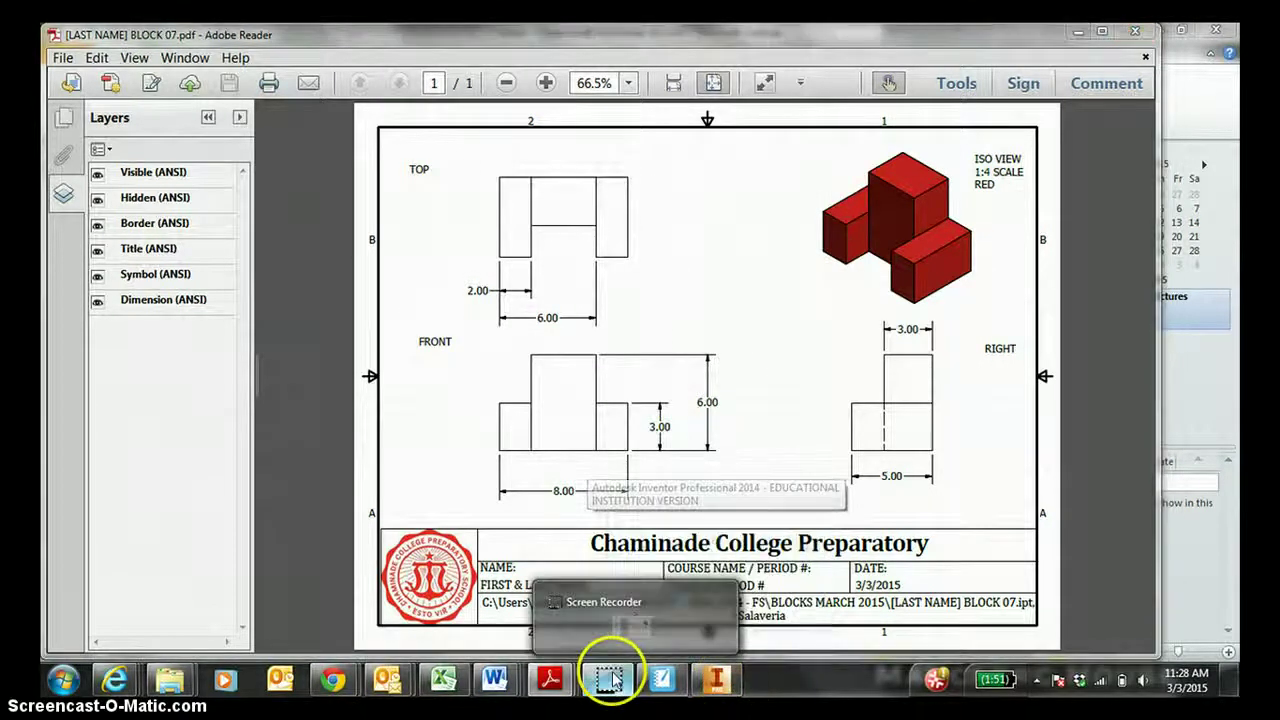